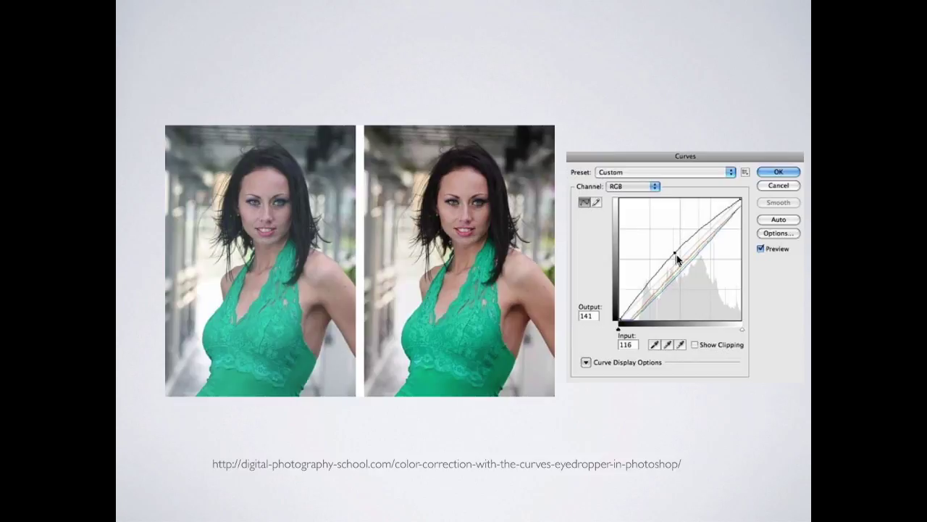
Advance to the Final Results slide showing the before-and-after Curves portrait photos.
{"action": "key", "text": "Right"}
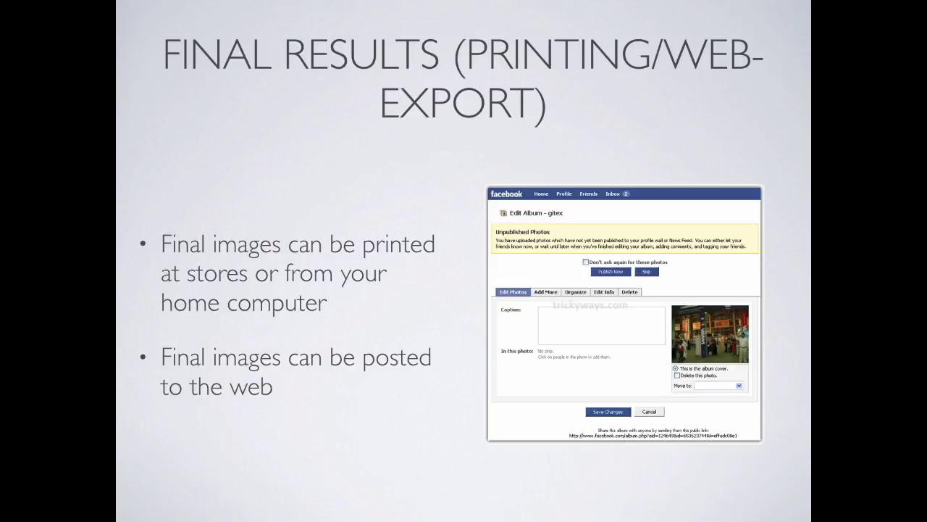
Advance to the Web Galleries slide, then exit the slideshow to the Keynote editing window.
{"action": "key", "text": "Right"}
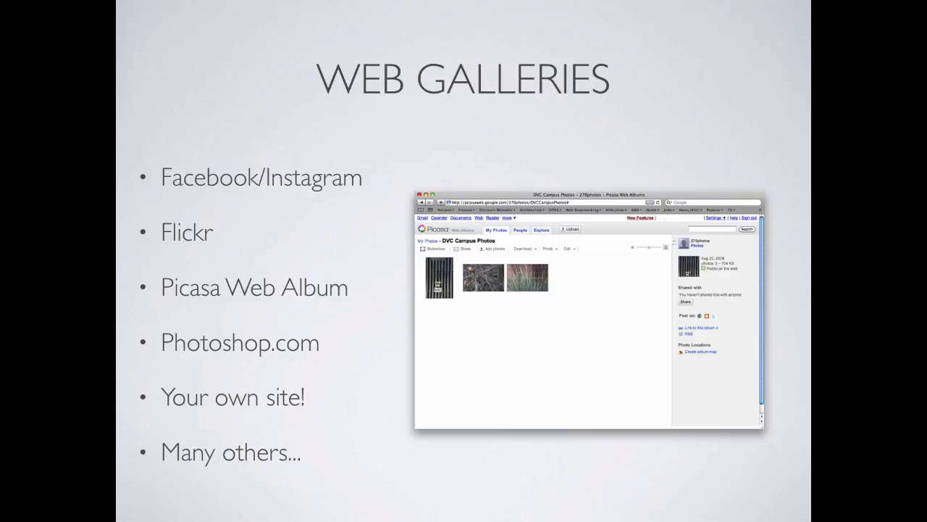
{"action": "key", "text": "Escape"}
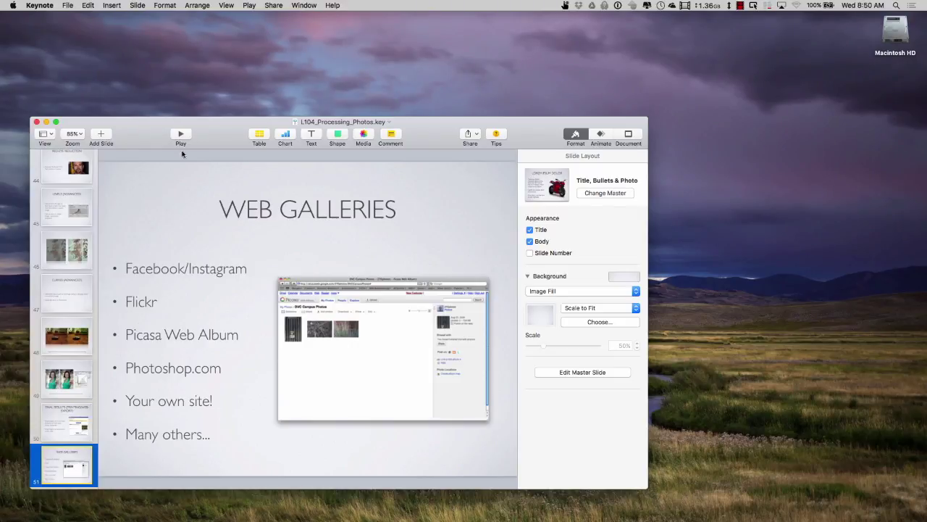
Stop the lecture screen recording from the menu-bar recording icon.
{"action": "left_click", "coordinate": [740, 5]}
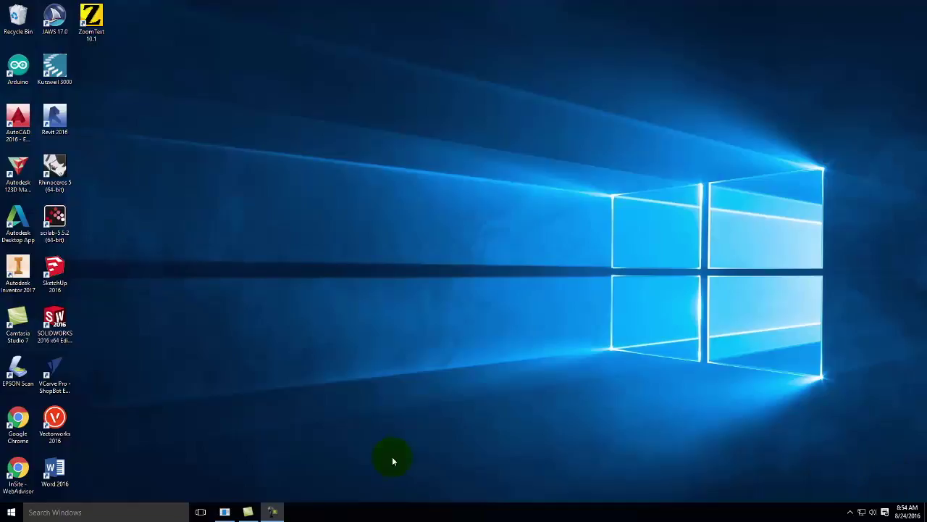
Launch Adobe Photoshop CS6 (64 Bit) from the Adobe Design Standard CS6 group in All apps.
{"action": "left_click", "coordinate": [14, 515]}
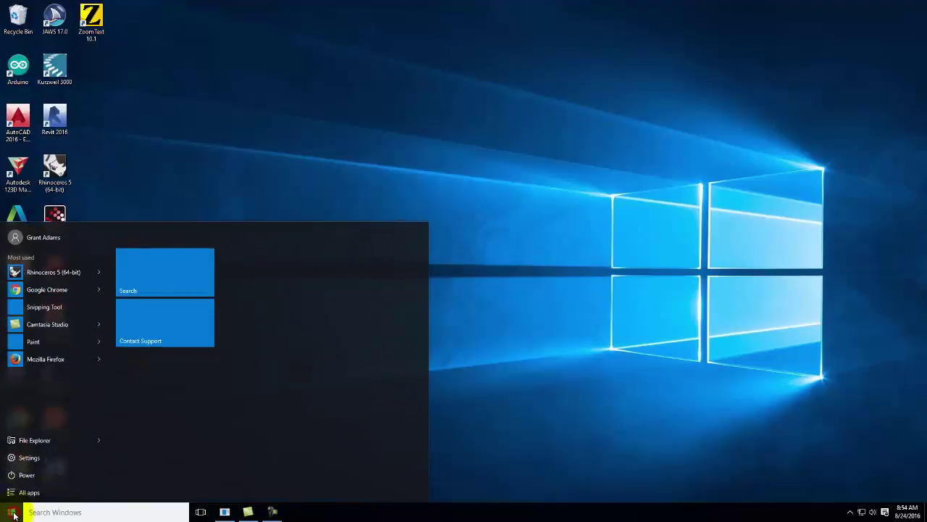
{"action": "left_click", "coordinate": [22, 492]}
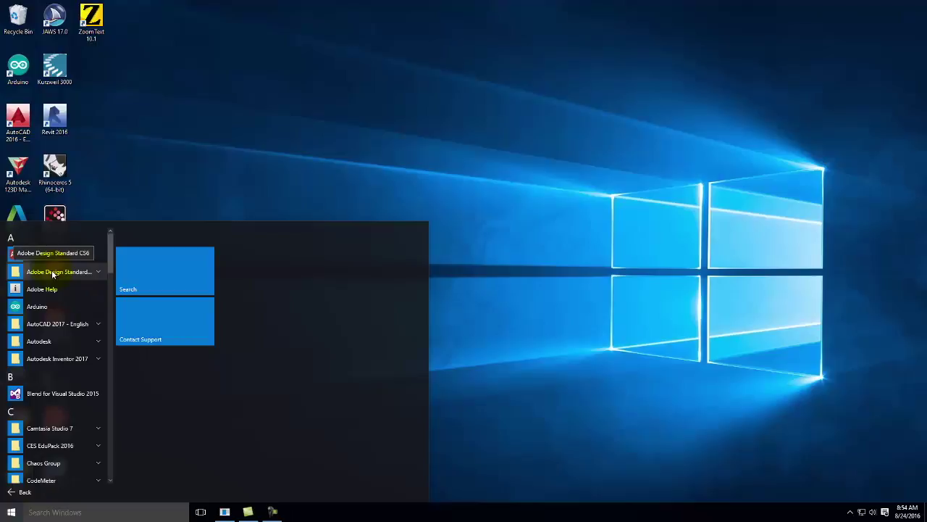
{"action": "left_click", "coordinate": [52, 273]}
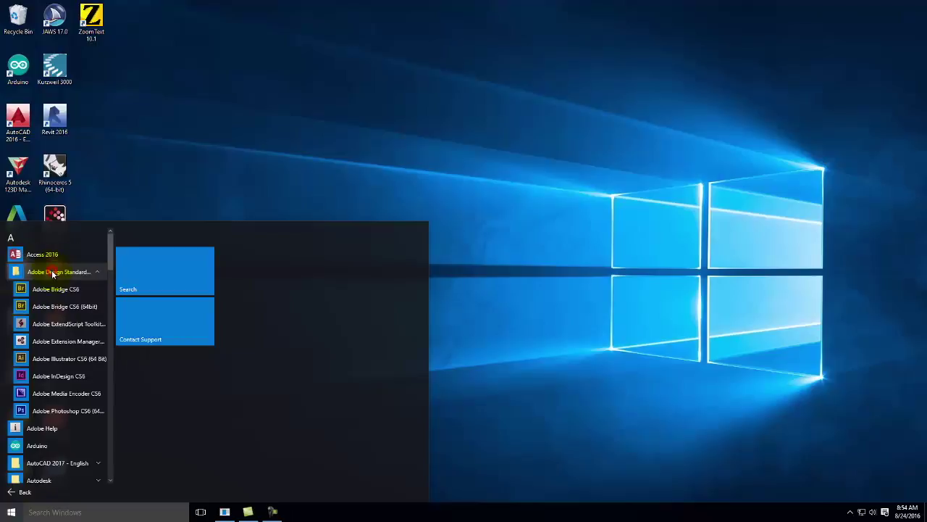
{"action": "left_click", "coordinate": [49, 410]}
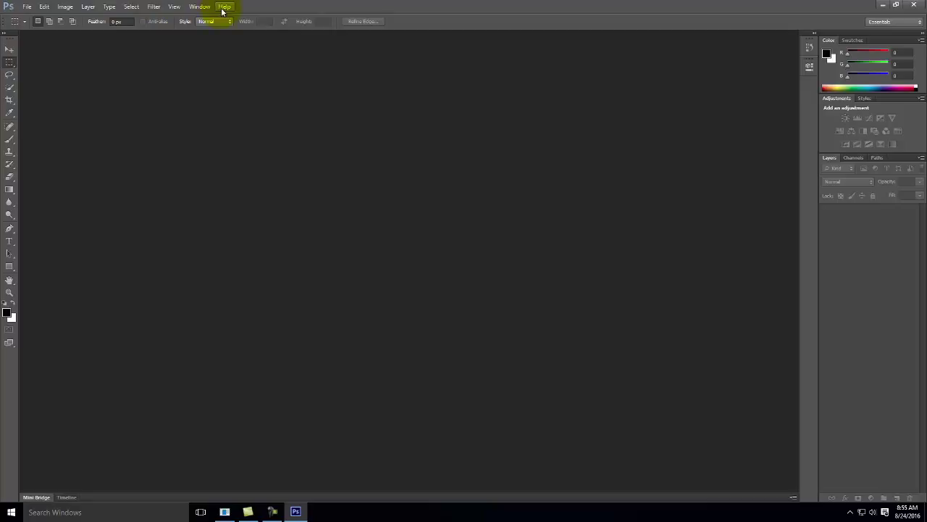
{"action": "left_click", "coordinate": [30, 9]}
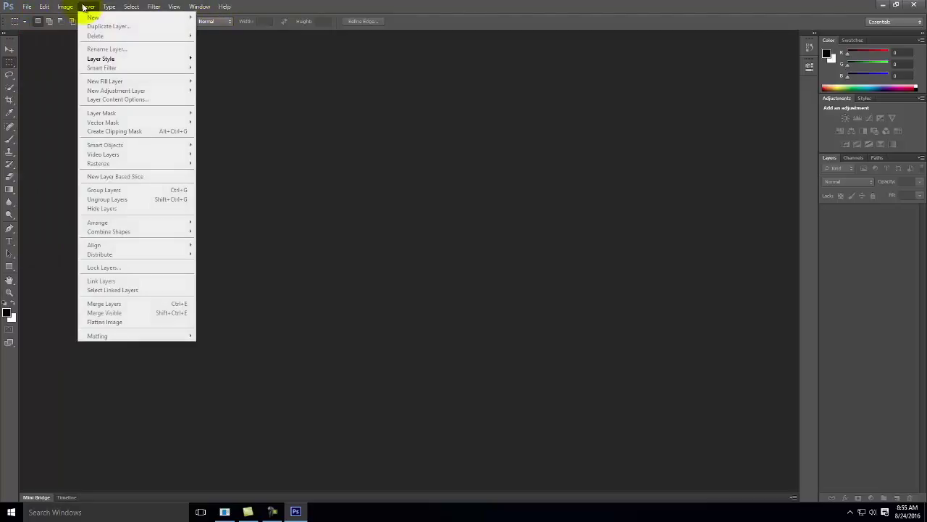
{"action": "left_click", "coordinate": [137, 6]}
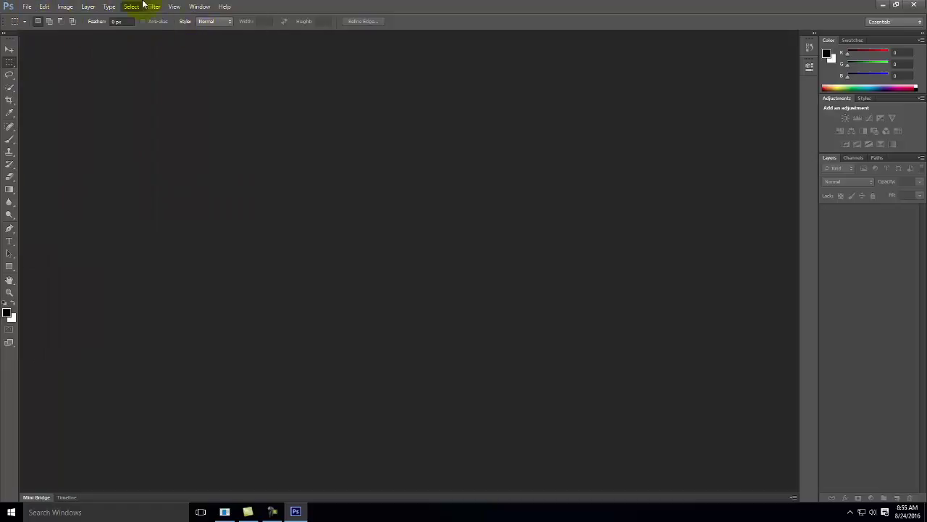
{"action": "left_click", "coordinate": [65, 6]}
{"action": "mouse_move", "coordinate": [87, 8]}
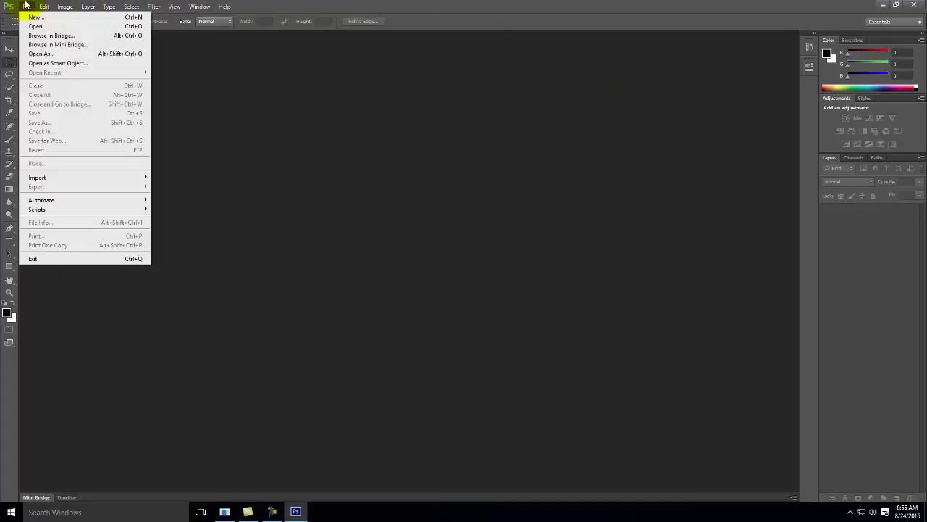
{"action": "mouse_move", "coordinate": [234, 8]}
{"action": "mouse_move", "coordinate": [177, 7]}
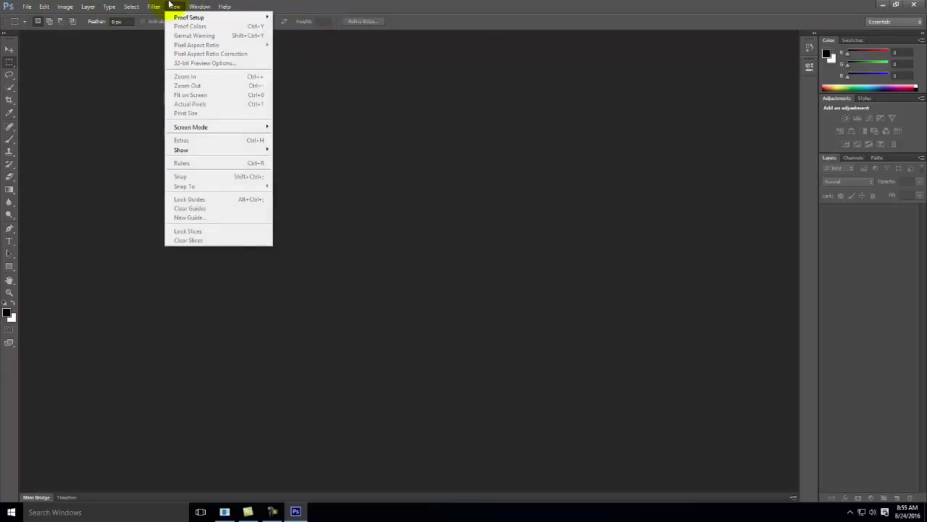
{"action": "mouse_move", "coordinate": [34, 6]}
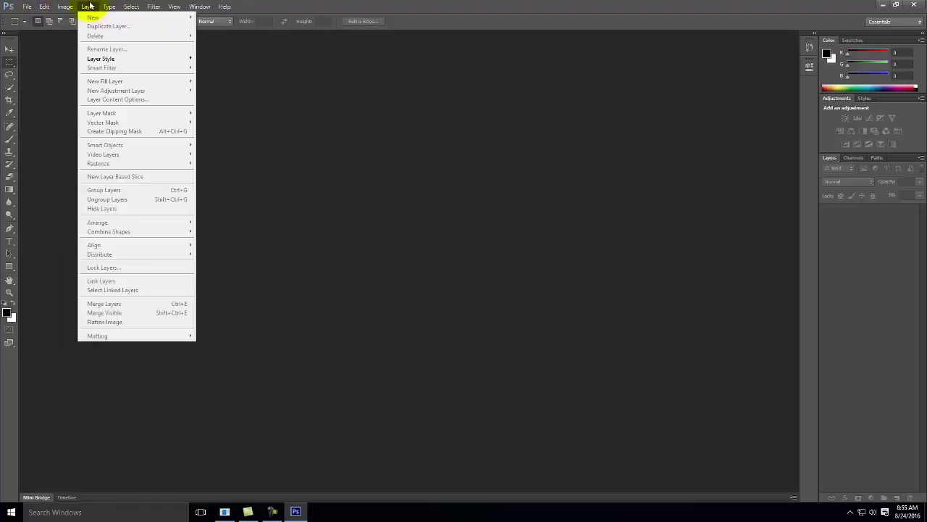
{"action": "mouse_move", "coordinate": [130, 7]}
{"action": "left_click", "coordinate": [76, 80]}
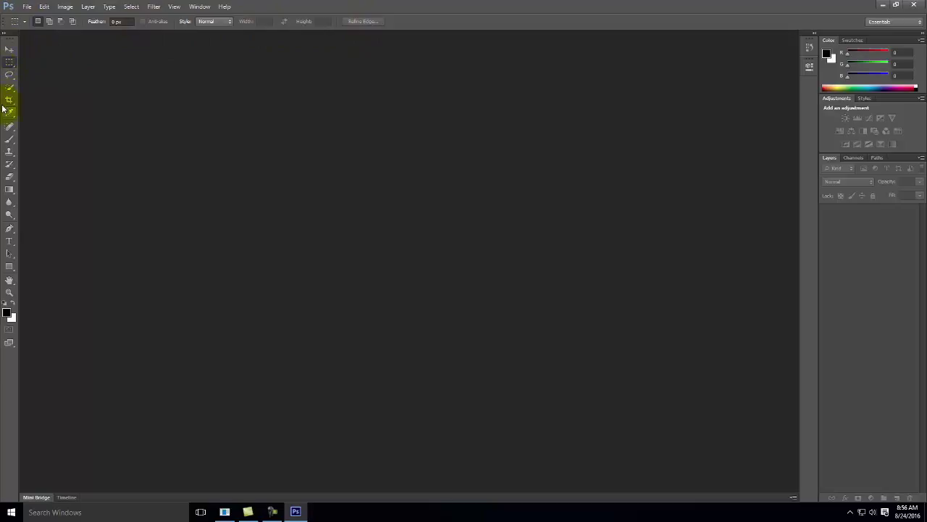
Select the Brush tool, then switch to the Pen tool in the empty workspace.
{"action": "left_click", "coordinate": [8, 140]}
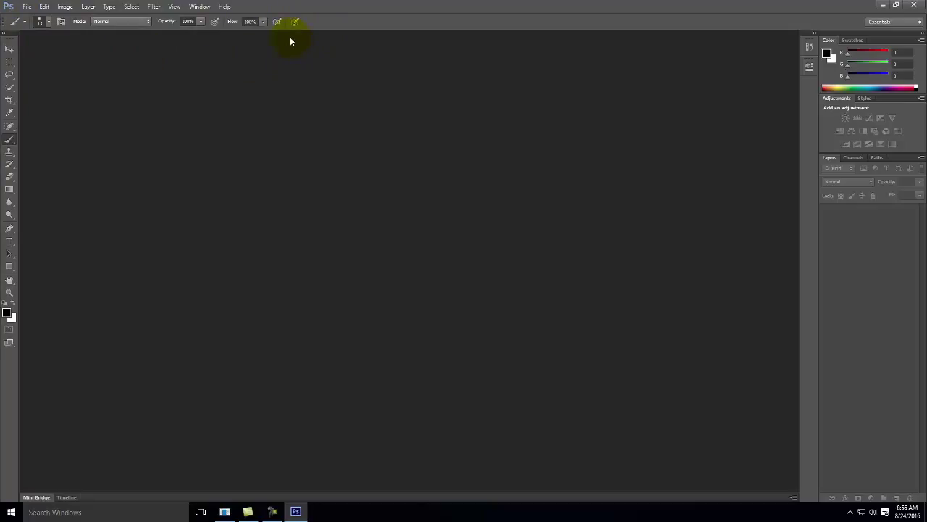
{"action": "left_click", "coordinate": [8, 227]}
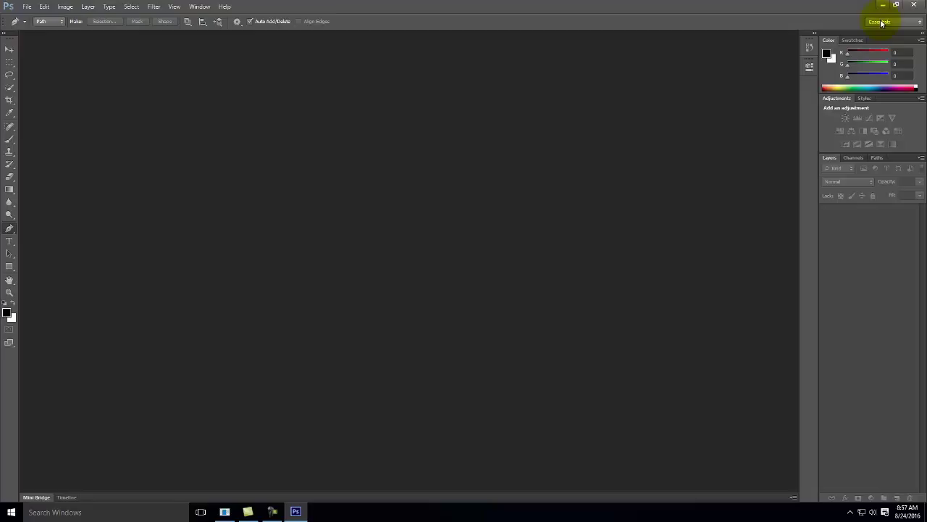
{"action": "left_click", "coordinate": [880, 23]}
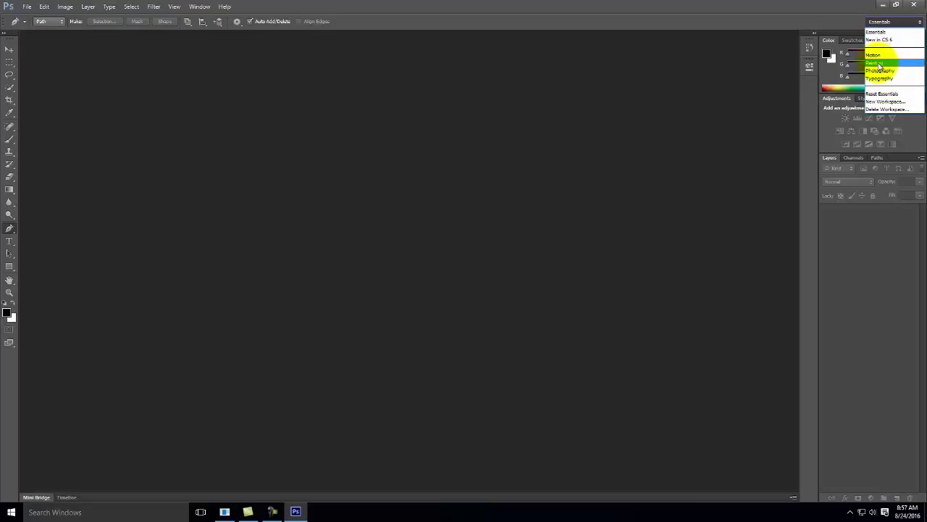
{"action": "left_click", "coordinate": [878, 65]}
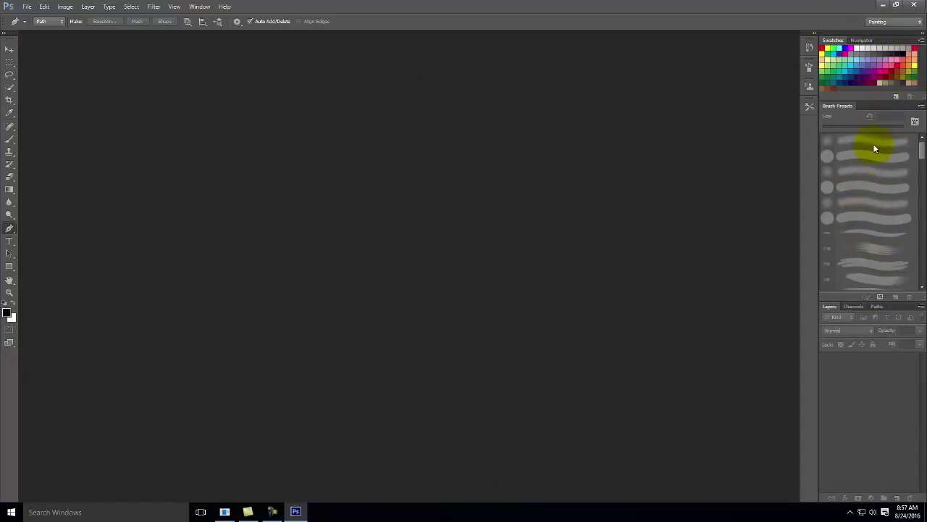
{"action": "left_click", "coordinate": [878, 22]}
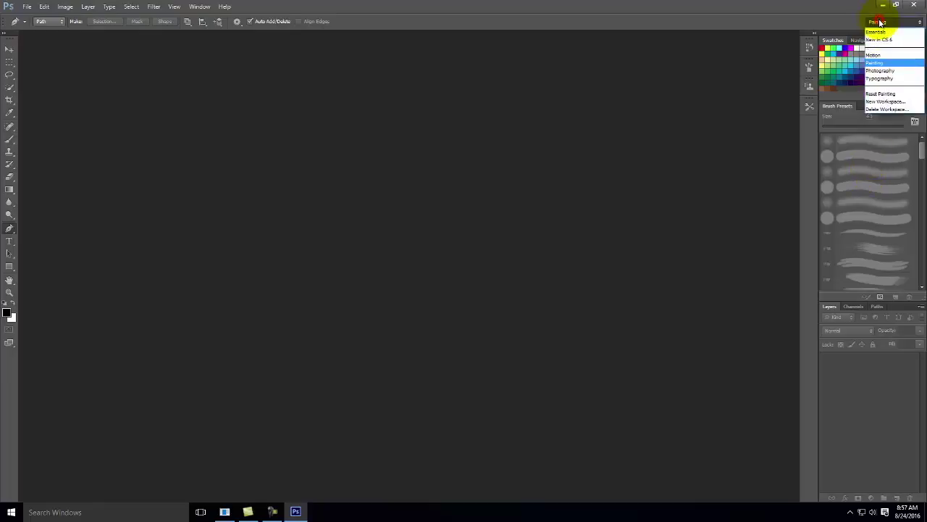
{"action": "left_click", "coordinate": [882, 70]}
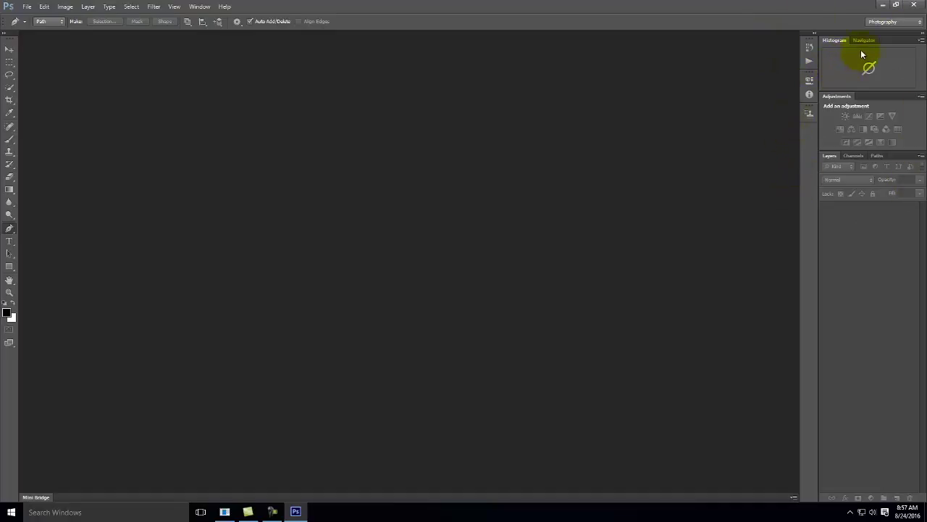
{"action": "left_click", "coordinate": [891, 22]}
{"action": "left_click", "coordinate": [886, 35]}
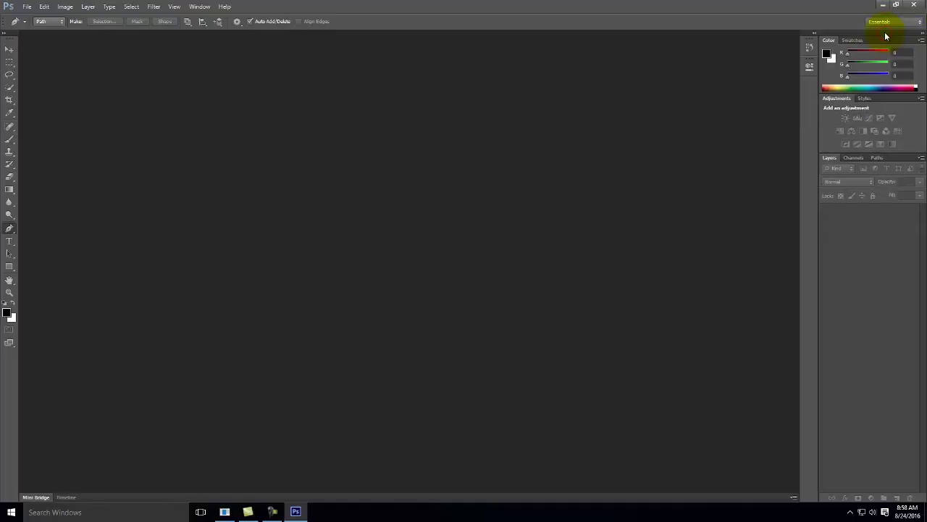
{"action": "left_click", "coordinate": [885, 22]}
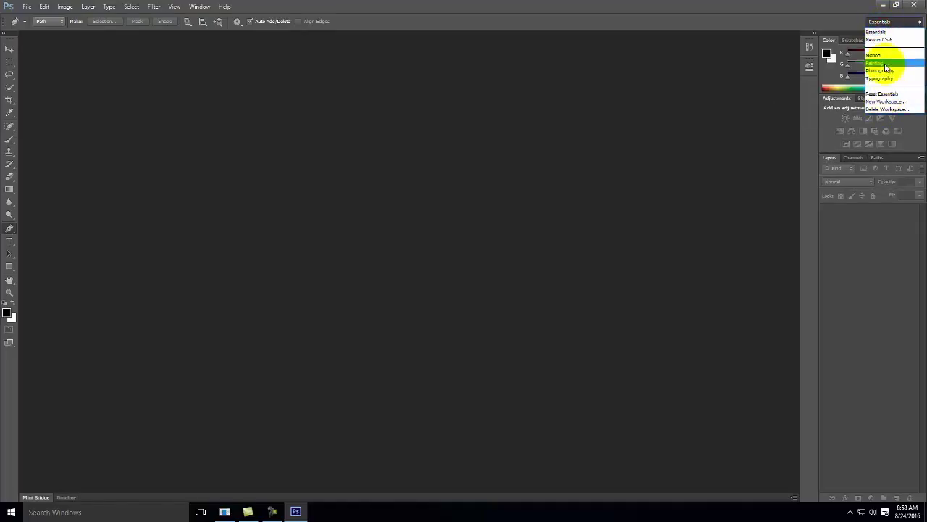
{"action": "left_click", "coordinate": [876, 25]}
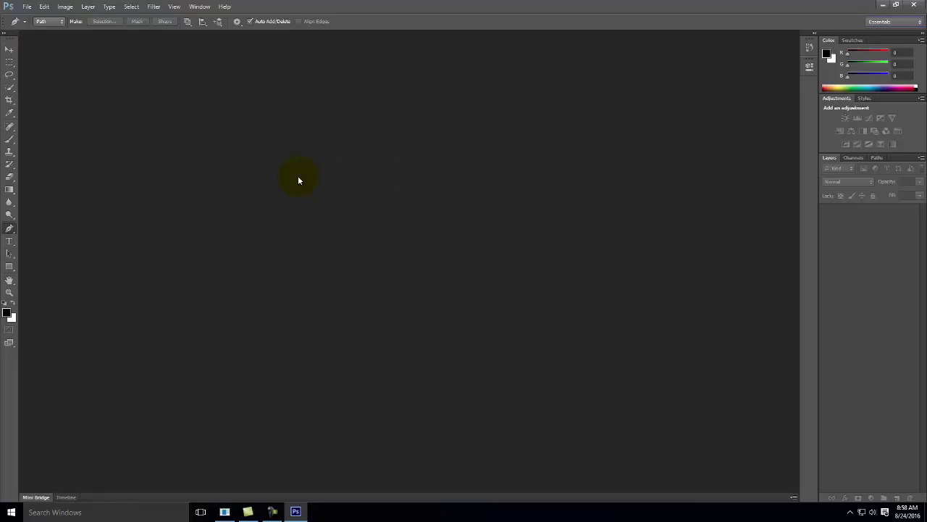
{"action": "left_click", "coordinate": [11, 511]}
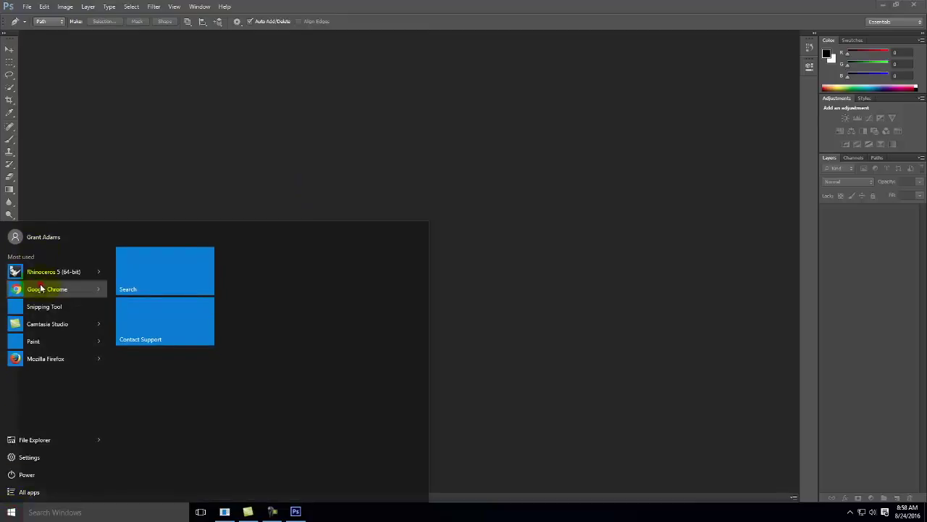
{"action": "left_click", "coordinate": [43, 288]}
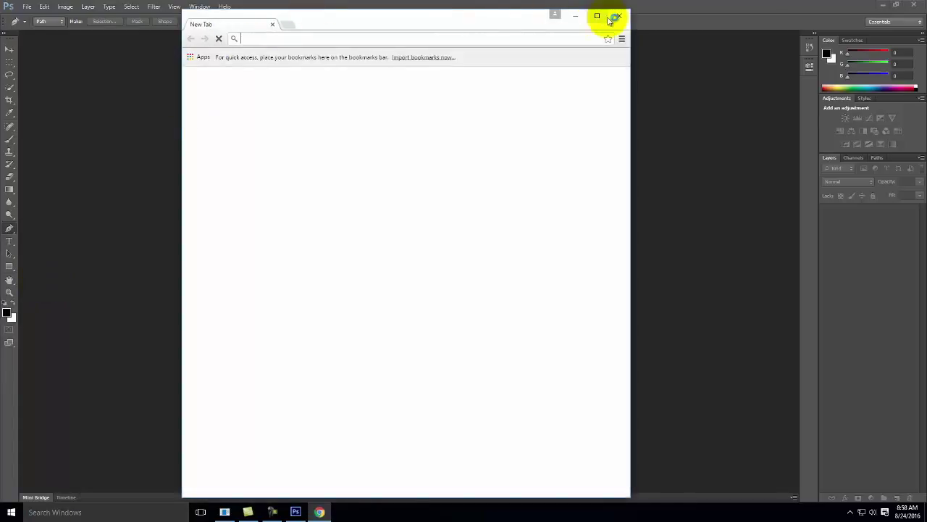
{"action": "left_click", "coordinate": [597, 15]}
{"action": "type", "text": "www.digitaltoolsforarchitects.com"}
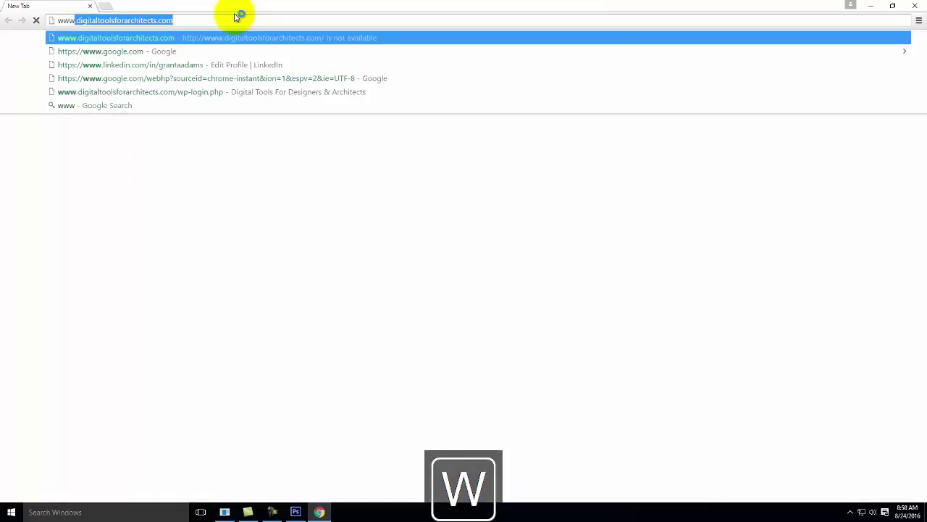
{"action": "key", "text": "Return"}
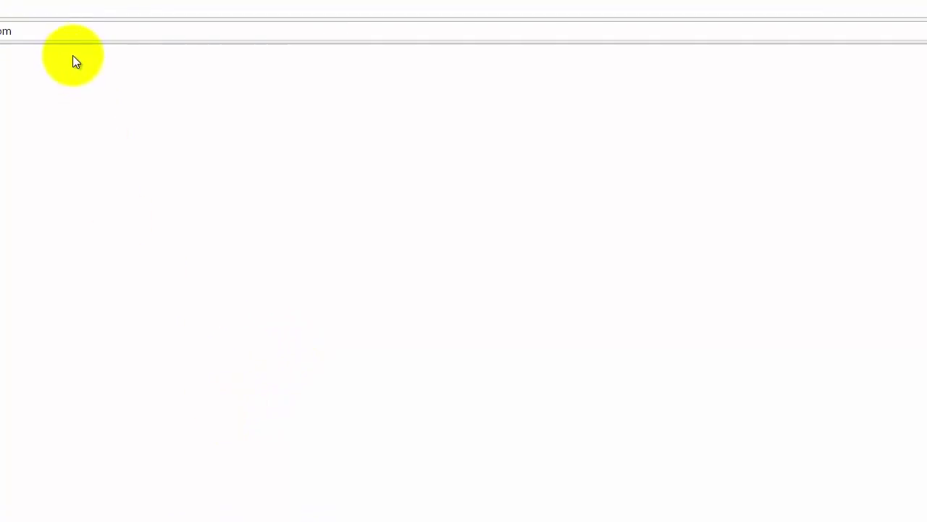
Go to the site's /login page, reloading it when the page hangs.
{"action": "left_click", "coordinate": [56, 31]}
{"action": "left_click", "coordinate": [46, 29]}
{"action": "type", "text": "/login"}
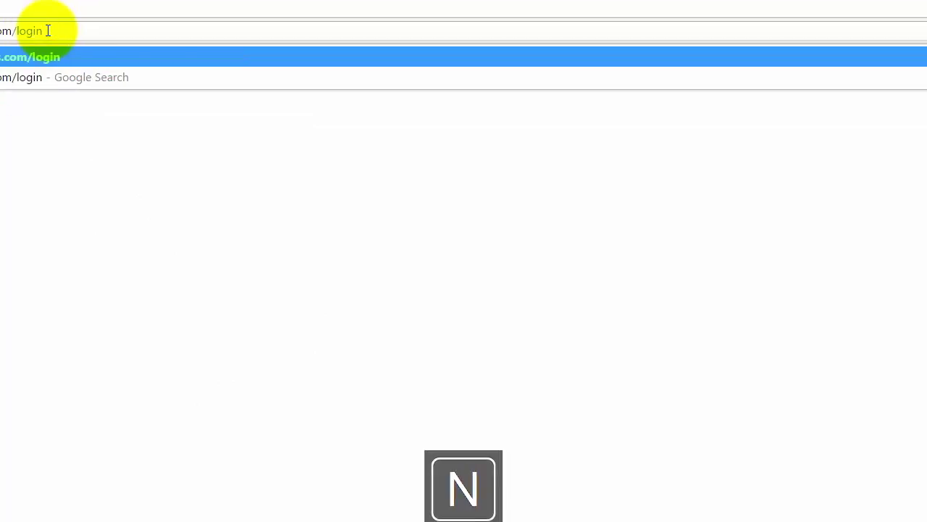
{"action": "key", "text": "Return"}
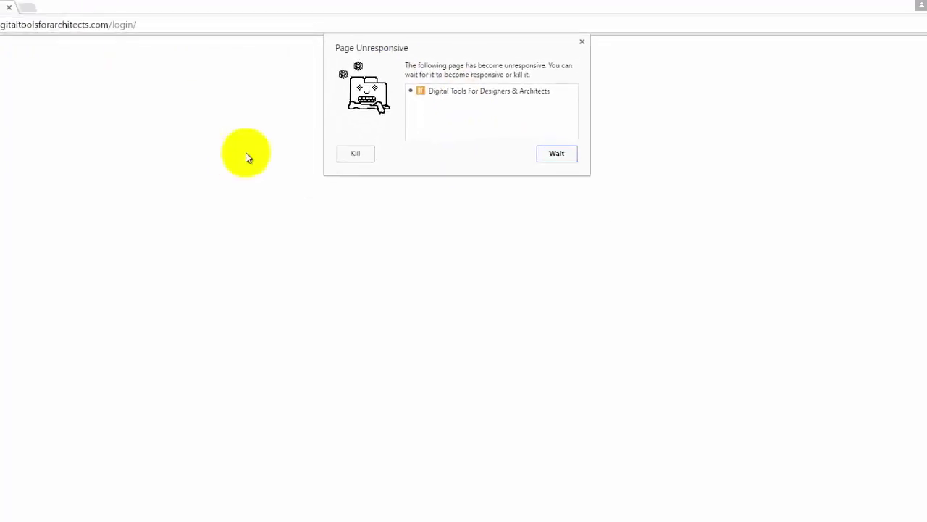
{"action": "left_click", "coordinate": [556, 153]}
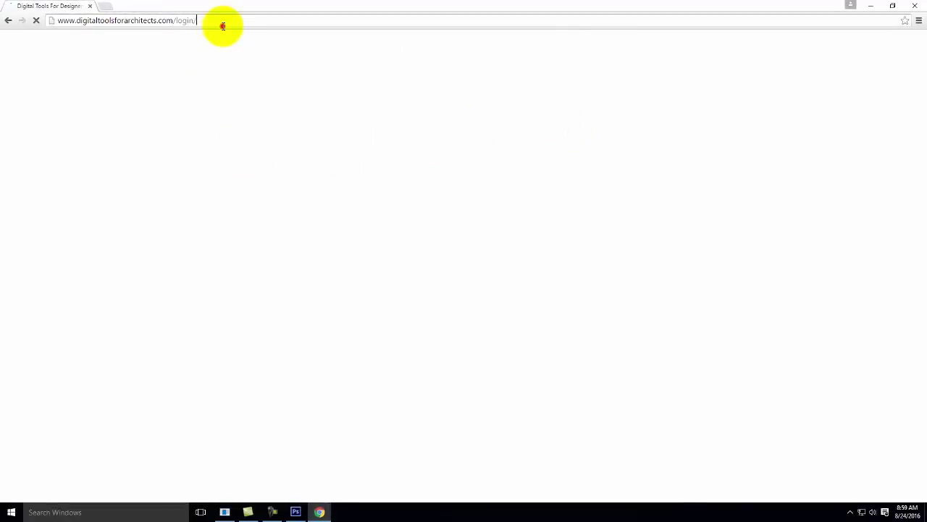
{"action": "left_click", "coordinate": [223, 26]}
{"action": "key", "text": "Return"}
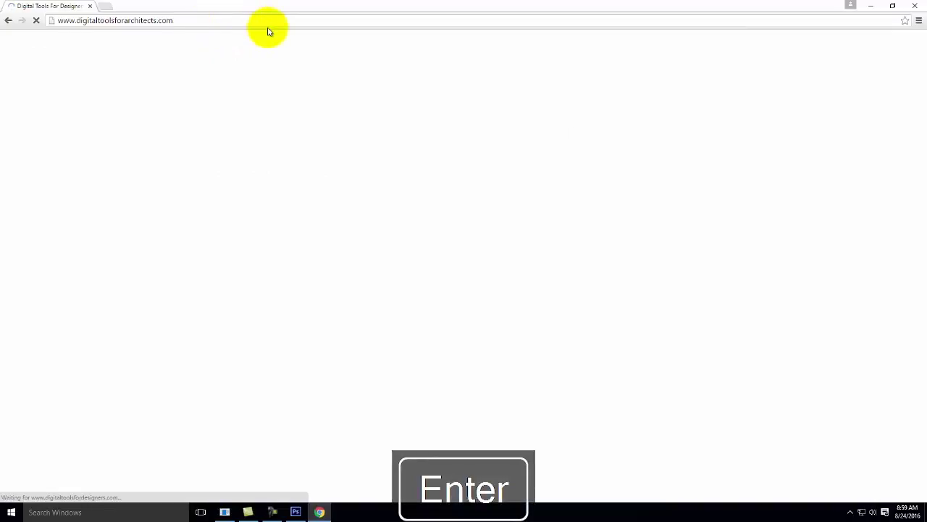
Enter the account username and password on the login form and submit.
{"action": "left_click", "coordinate": [345, 159]}
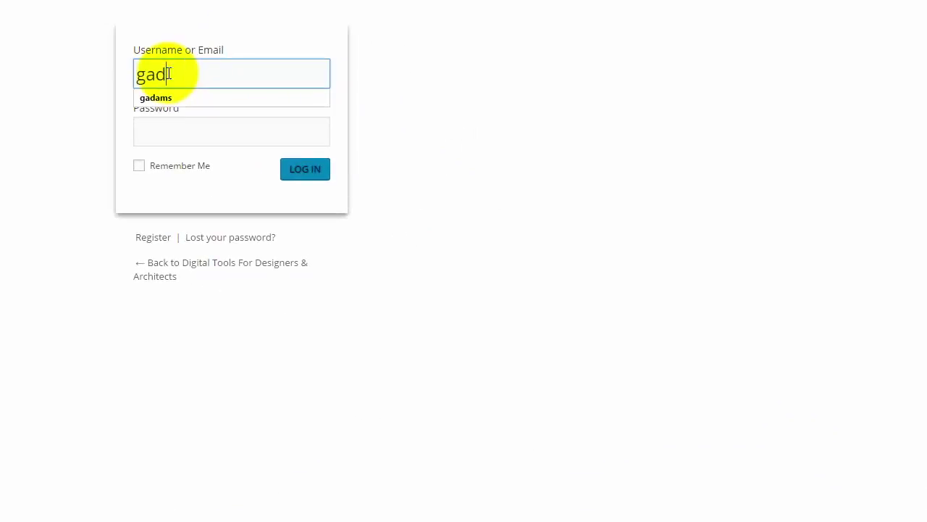
{"action": "key", "text": "Tab"}
{"action": "type", "text": "*********"}
{"action": "key", "text": "Return"}
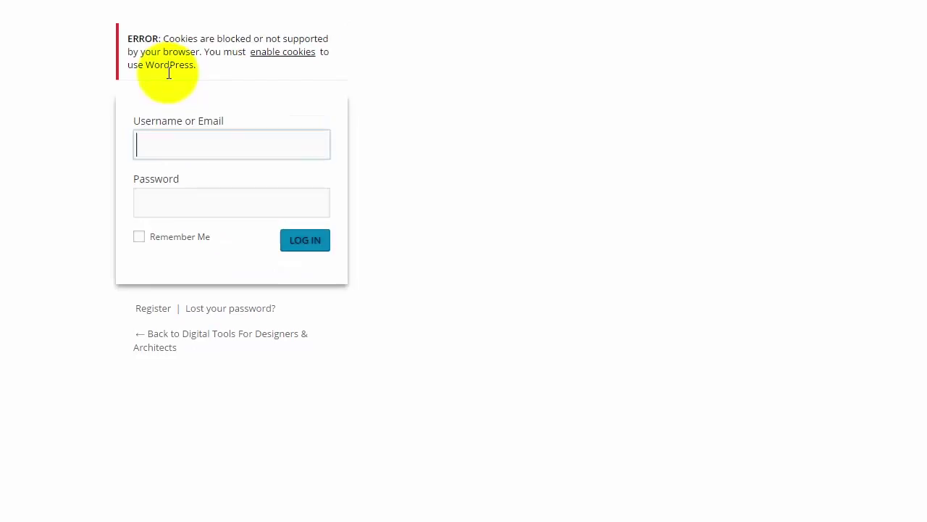
Re-enter the credentials after the cookie and incorrect-password errors until logged in.
{"action": "left_click", "coordinate": [184, 150]}
{"action": "key", "text": "Tab"}
{"action": "type", "text": "**********"}
{"action": "key", "text": "Return"}
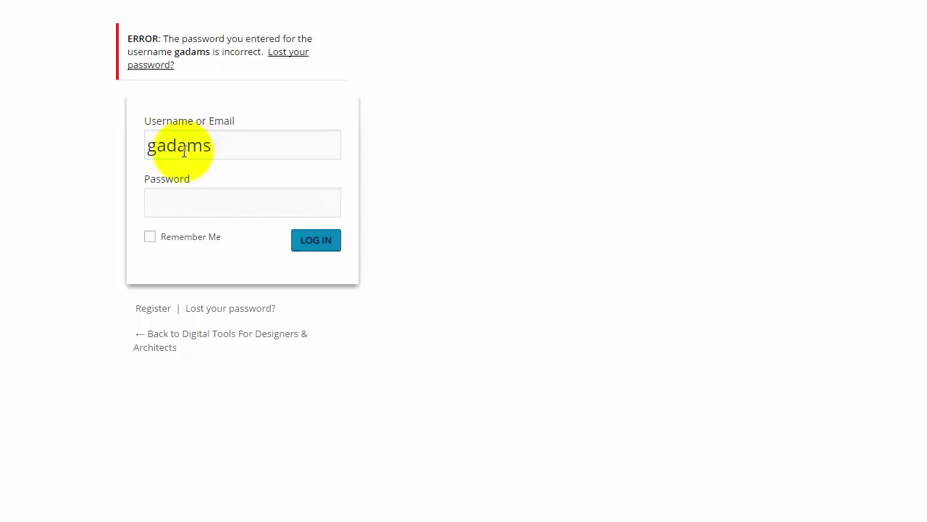
{"action": "left_click", "coordinate": [185, 211]}
{"action": "type", "text": "*********"}
{"action": "key", "text": "Return"}
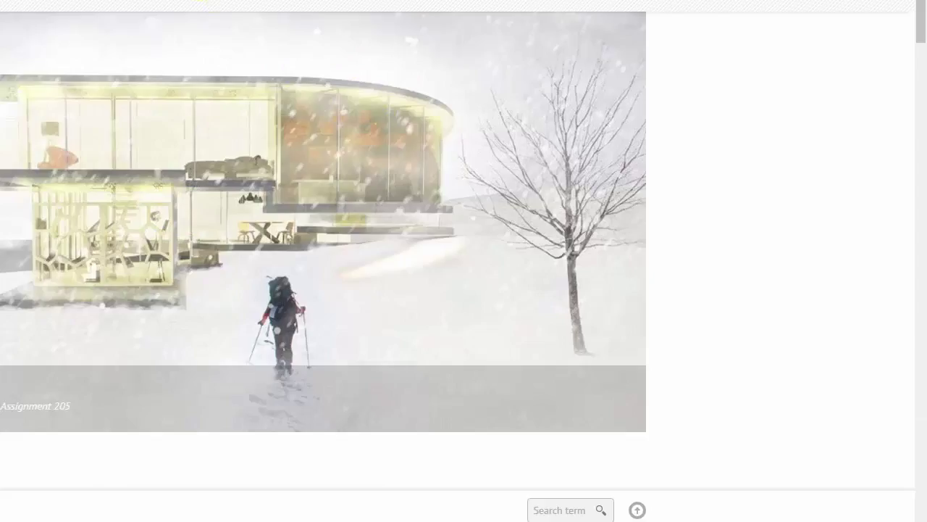
Open the Photoshop 1.1 [black & white] tutorial from Tutorials > Photoshop.
{"action": "mouse_move", "coordinate": [289, 2]}
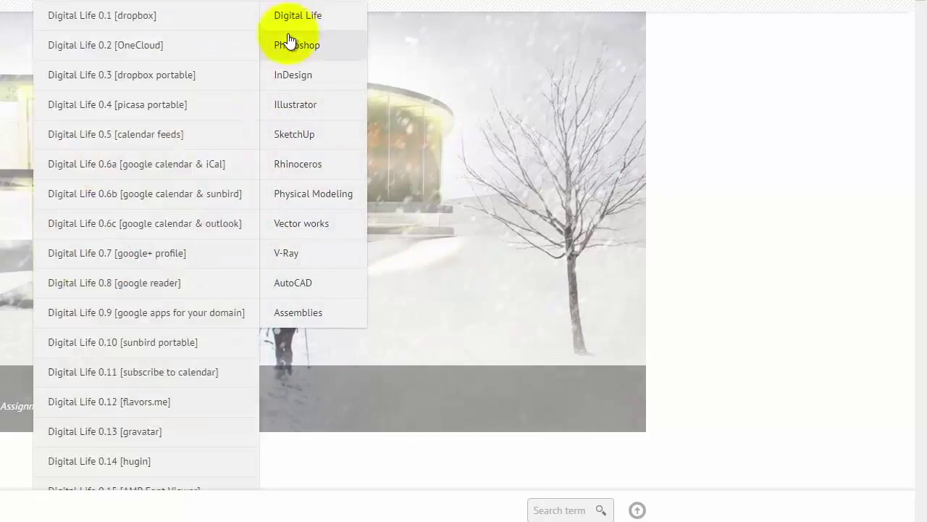
{"action": "mouse_move", "coordinate": [293, 54]}
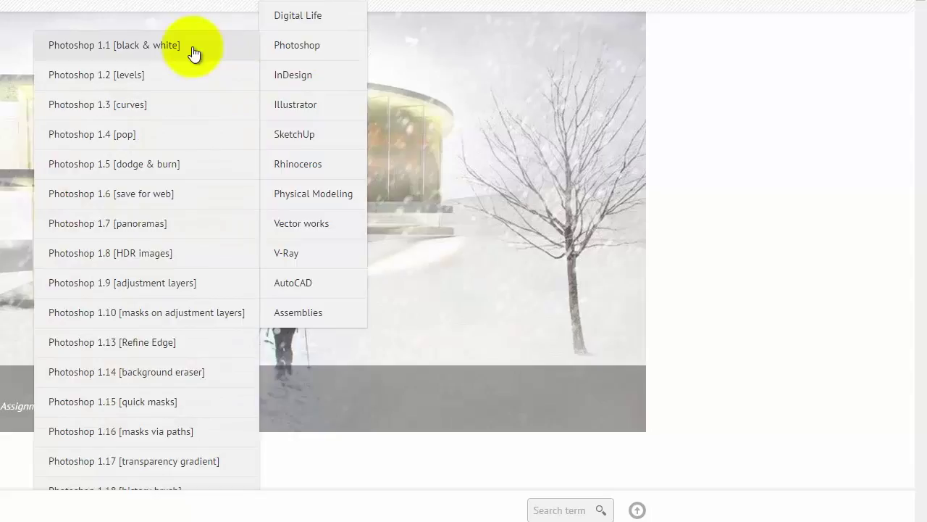
{"action": "left_click", "coordinate": [192, 46]}
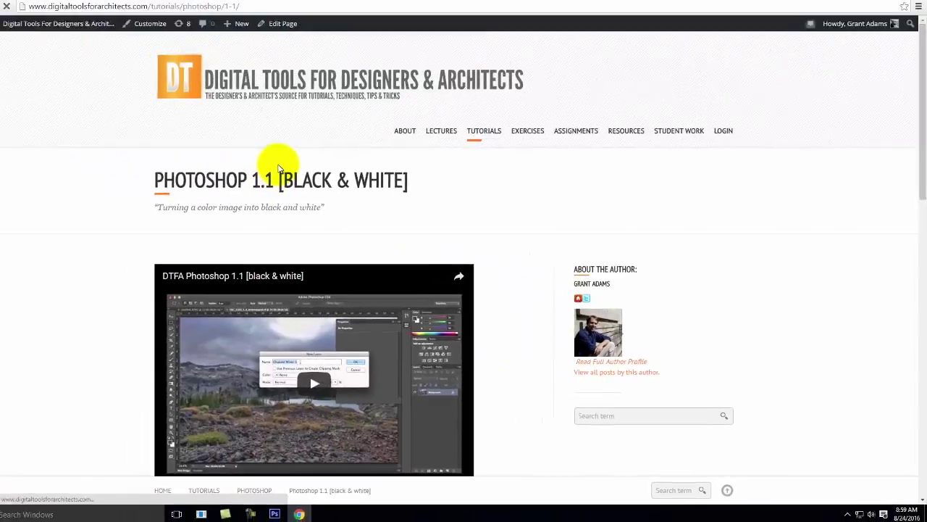
Read through the tutorial steps, highlighting the Photoshop CS3 mention, then minimize the browser.
{"action": "scroll", "coordinate": [1, 36], "scroll_direction": "down", "scroll_amount": 1}
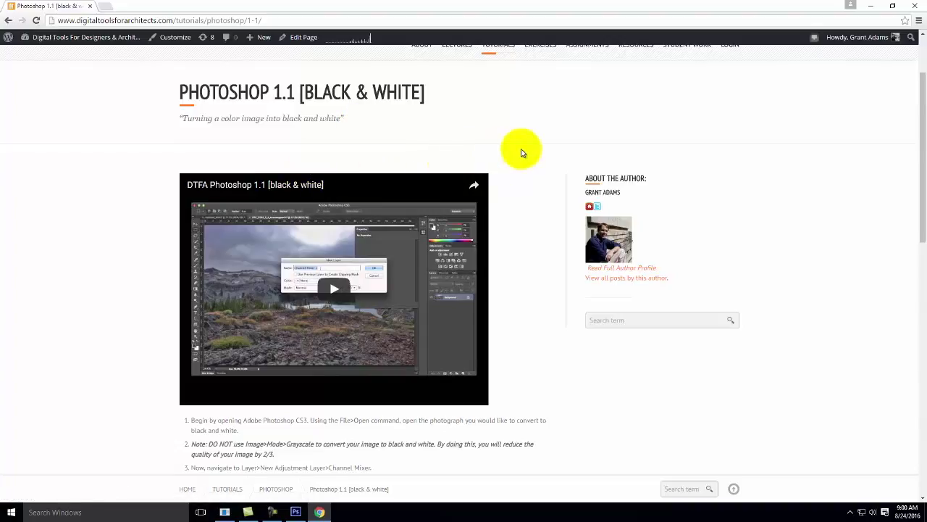
{"action": "scroll", "coordinate": [283, 155], "scroll_direction": "down", "scroll_amount": 1}
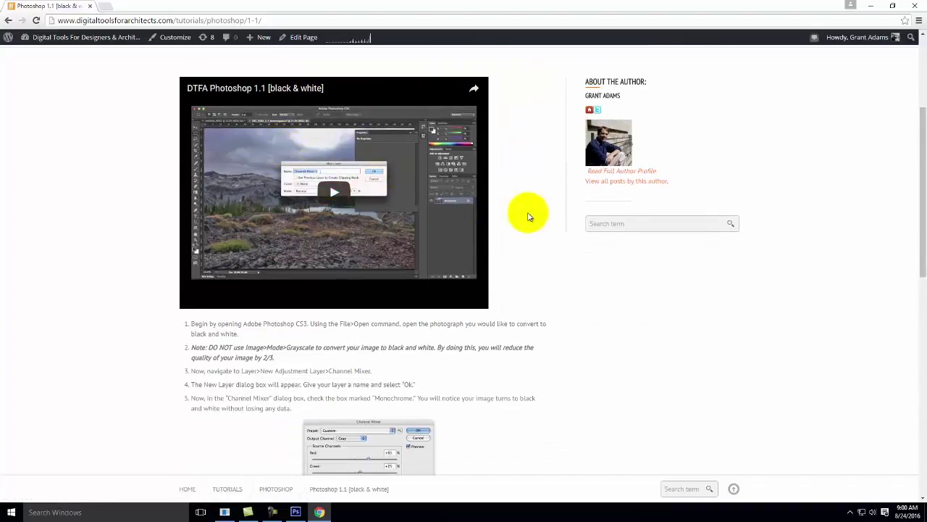
{"action": "scroll", "coordinate": [529, 213], "scroll_direction": "down", "scroll_amount": 1}
{"action": "scroll", "coordinate": [530, 213], "scroll_direction": "down", "scroll_amount": 2}
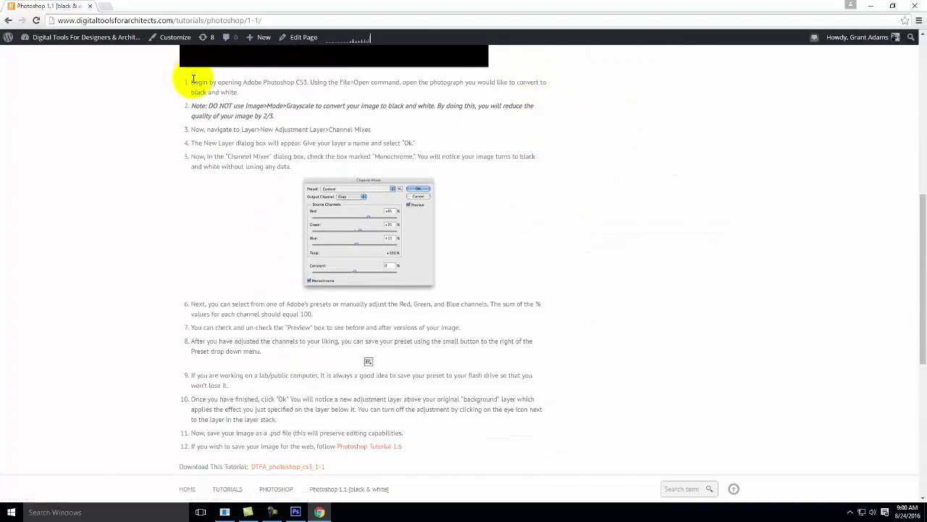
{"action": "scroll", "coordinate": [332, 276], "scroll_direction": "down", "scroll_amount": 2}
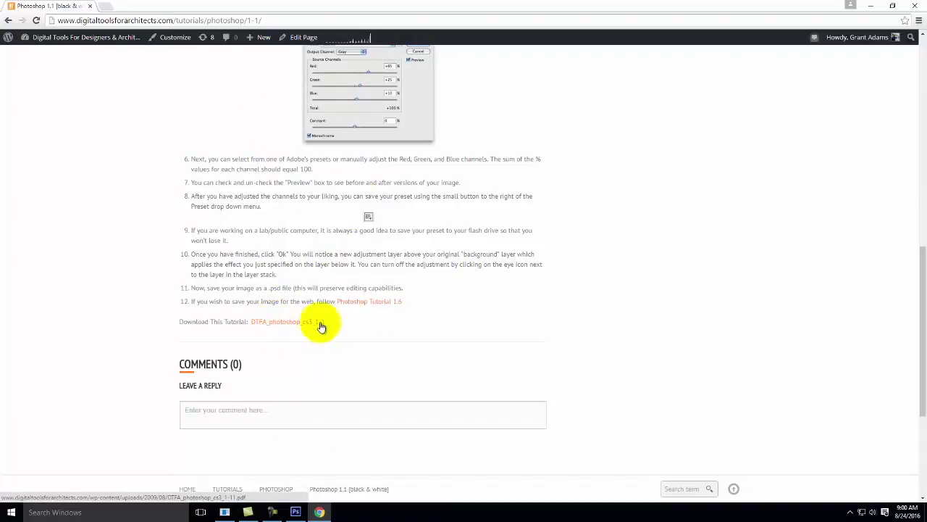
{"action": "scroll", "coordinate": [321, 325], "scroll_direction": "up", "scroll_amount": 6}
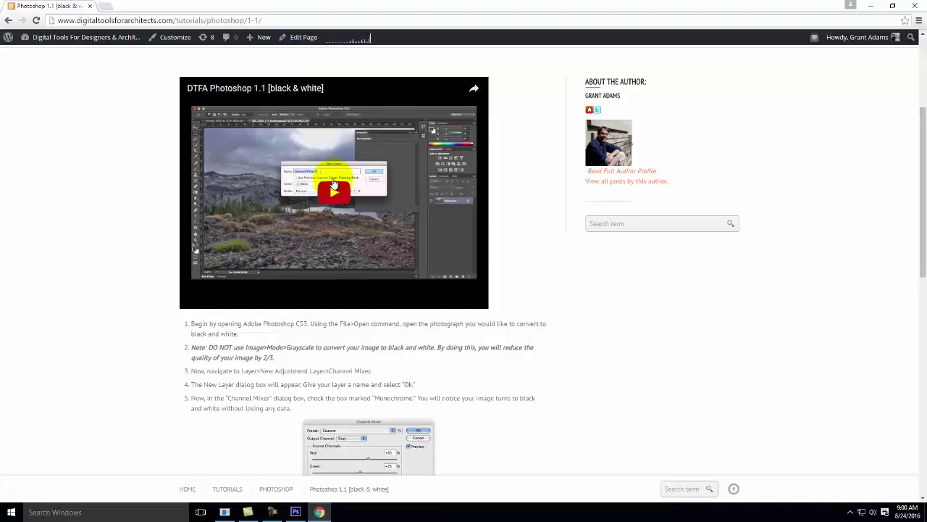
{"action": "scroll", "coordinate": [331, 104], "scroll_direction": "down", "scroll_amount": 3}
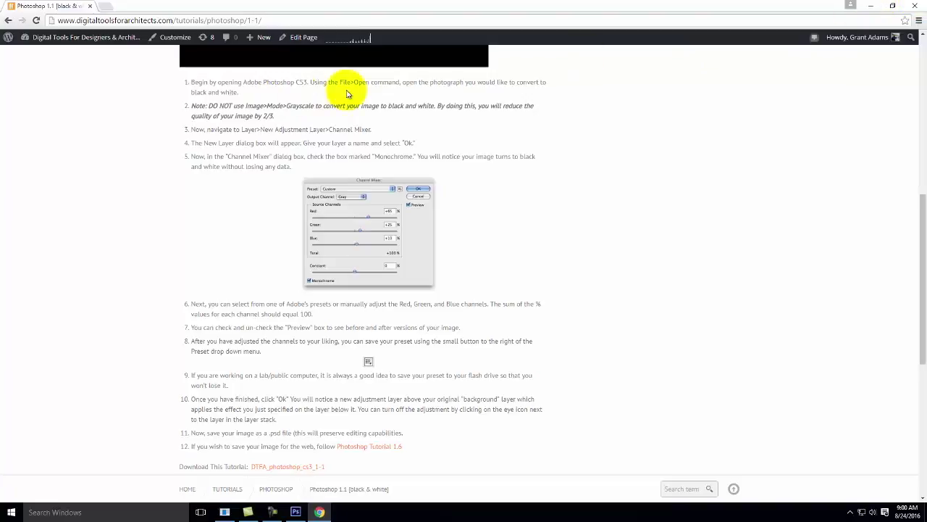
{"action": "left_click_drag", "start_coordinate": [267, 82], "coordinate": [307, 82]}
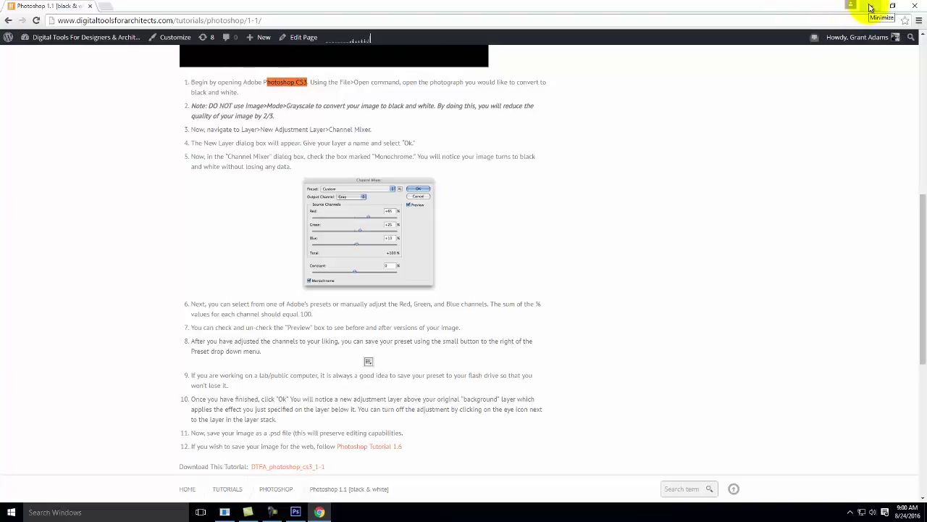
{"action": "left_click", "coordinate": [871, 8]}
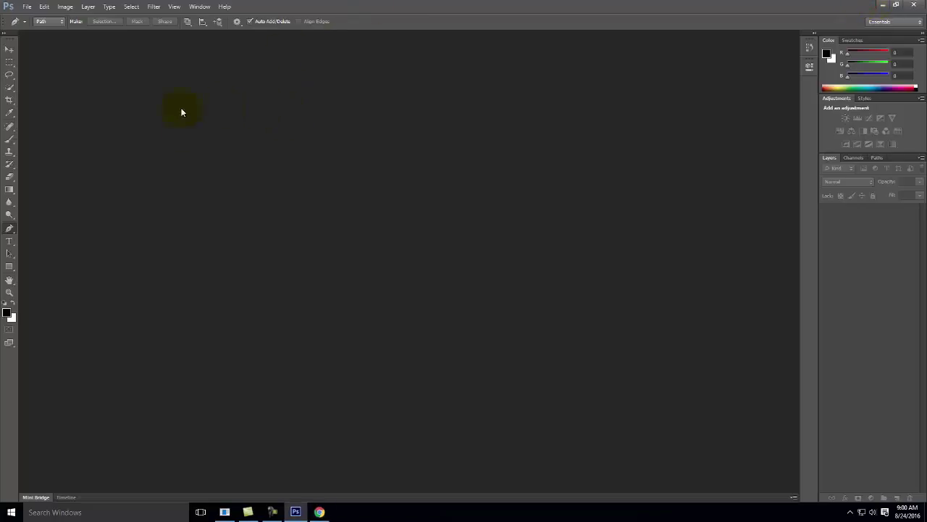
Start File > Open and browse to the OneDrive - Personal storage.
{"action": "left_click", "coordinate": [27, 6]}
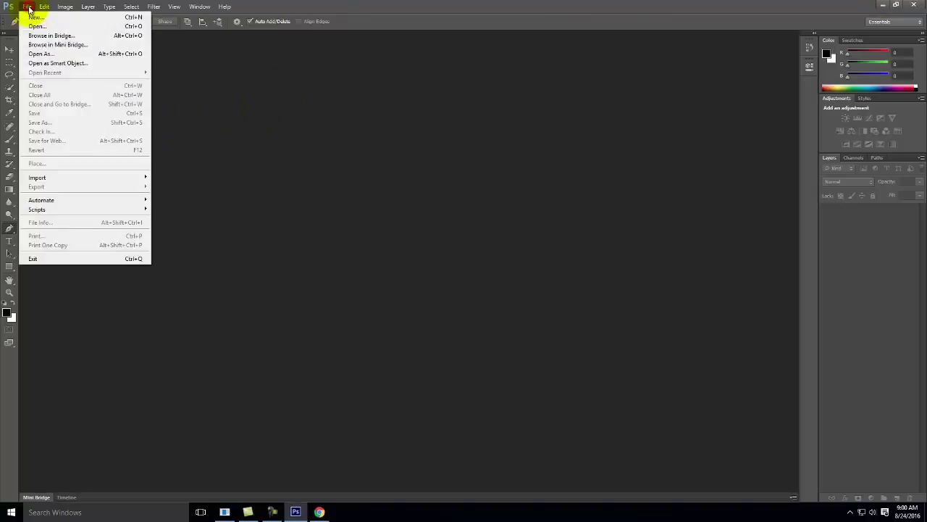
{"action": "left_click", "coordinate": [32, 23]}
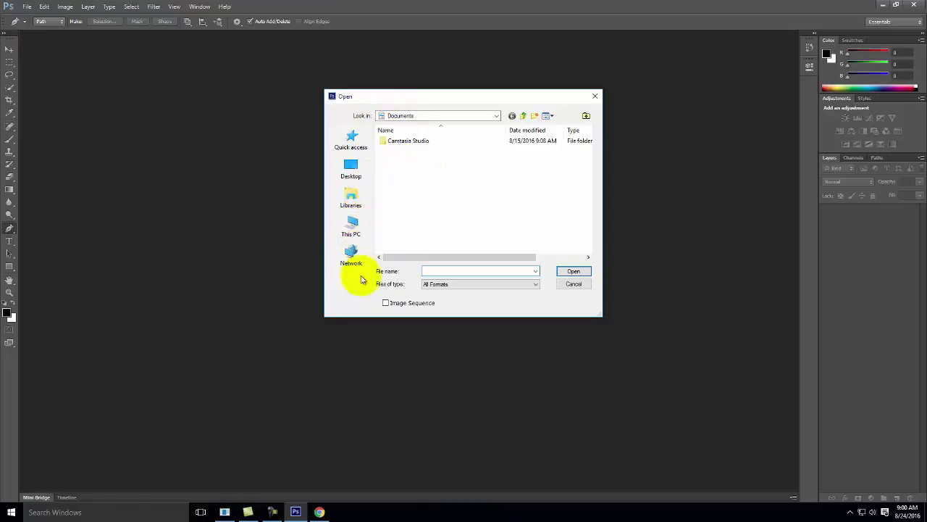
{"action": "left_click", "coordinate": [355, 226]}
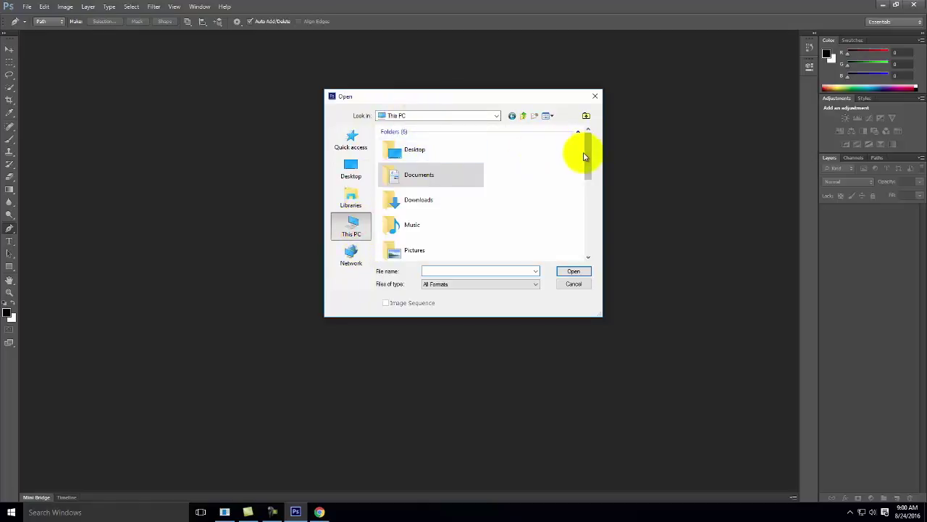
{"action": "left_click_drag", "start_coordinate": [582, 153], "coordinate": [588, 254]}
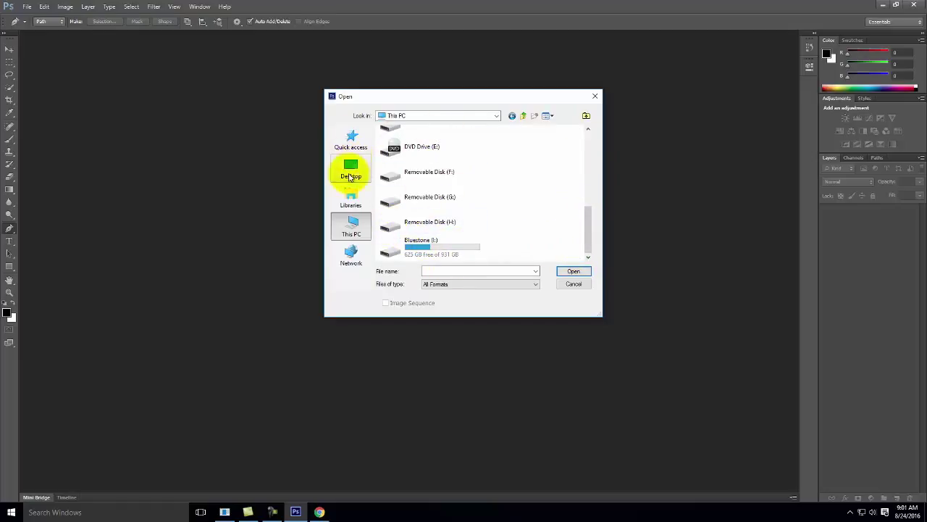
{"action": "left_click", "coordinate": [498, 117]}
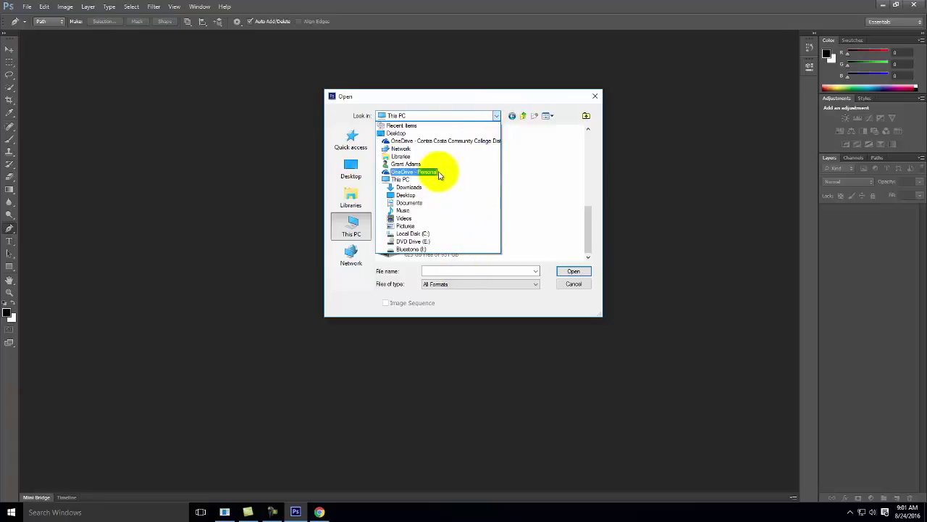
{"action": "left_click", "coordinate": [408, 172]}
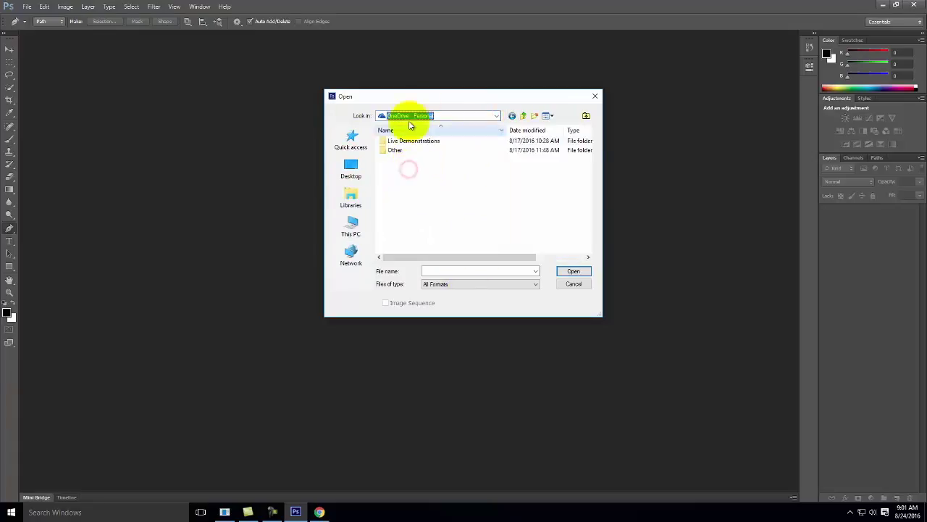
Navigate Live Demonstrations > Live - A135 Exercises to Ex104 and open IMG_0287.
{"action": "double_click", "coordinate": [407, 141]}
{"action": "double_click", "coordinate": [406, 141]}
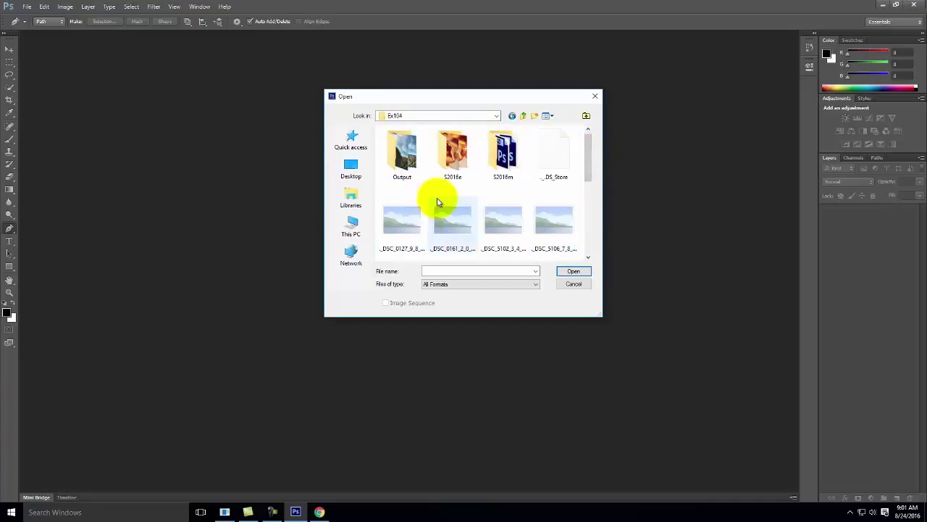
{"action": "double_click", "coordinate": [451, 148]}
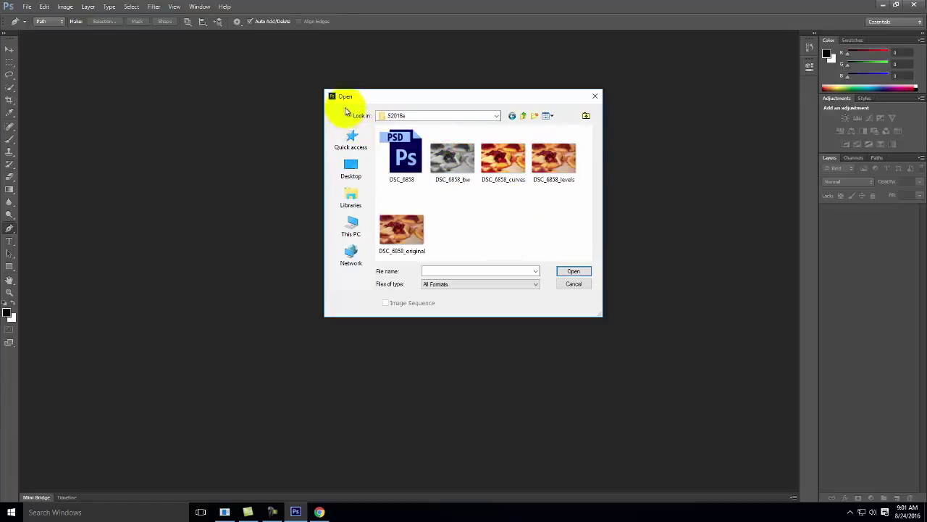
{"action": "left_click", "coordinate": [524, 116]}
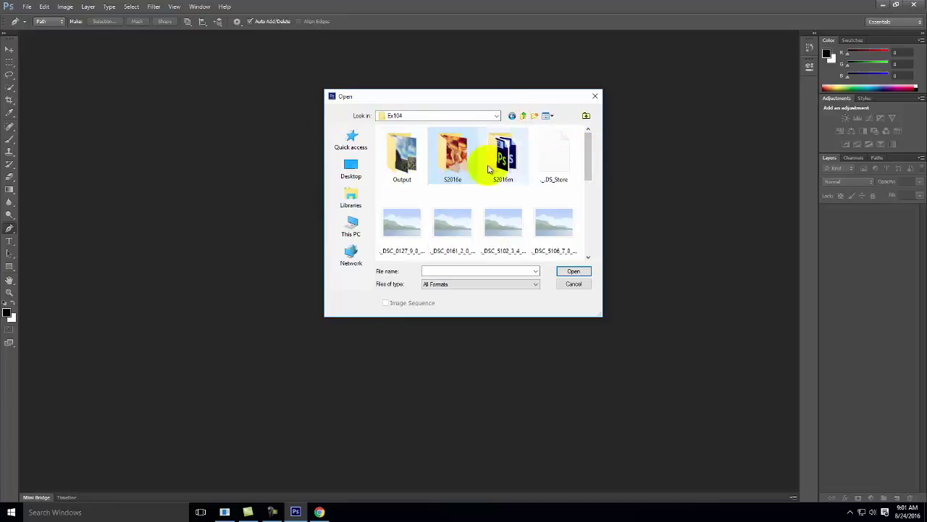
{"action": "left_click_drag", "start_coordinate": [595, 155], "coordinate": [590, 227]}
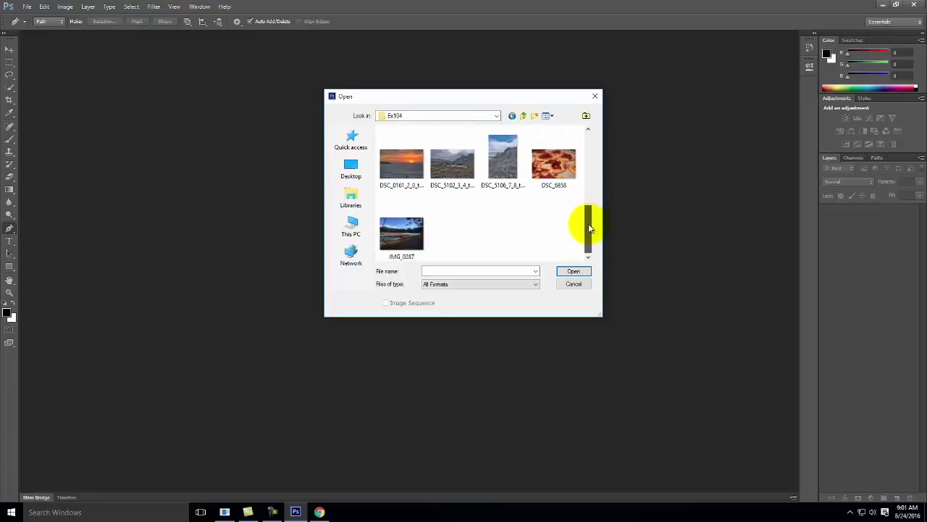
{"action": "left_click", "coordinate": [404, 233]}
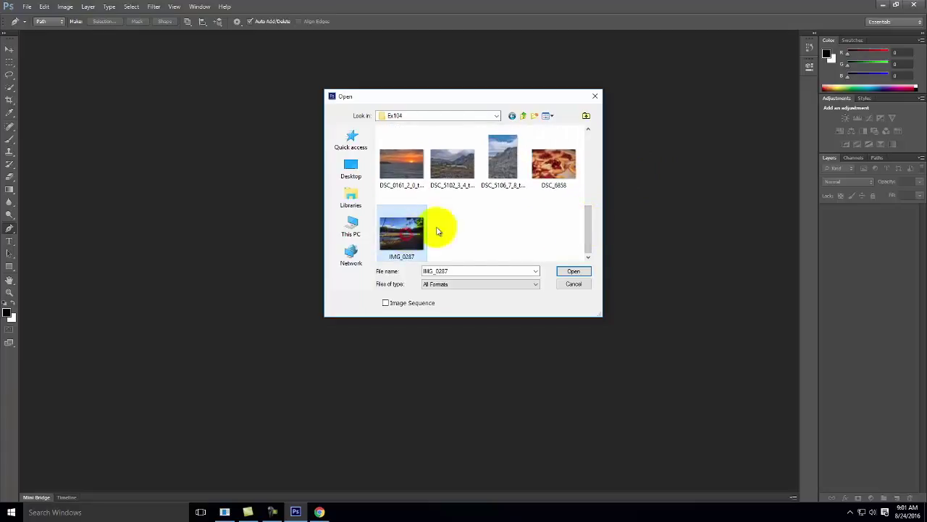
{"action": "left_click", "coordinate": [573, 272]}
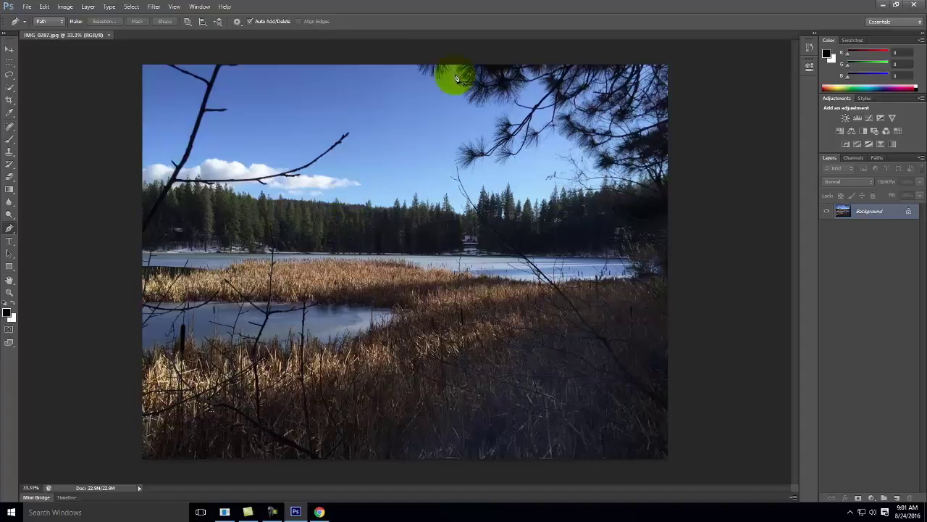
Open DSC_6858_original from the S2016e folder as a second document.
{"action": "left_click", "coordinate": [27, 7]}
{"action": "left_click", "coordinate": [36, 27]}
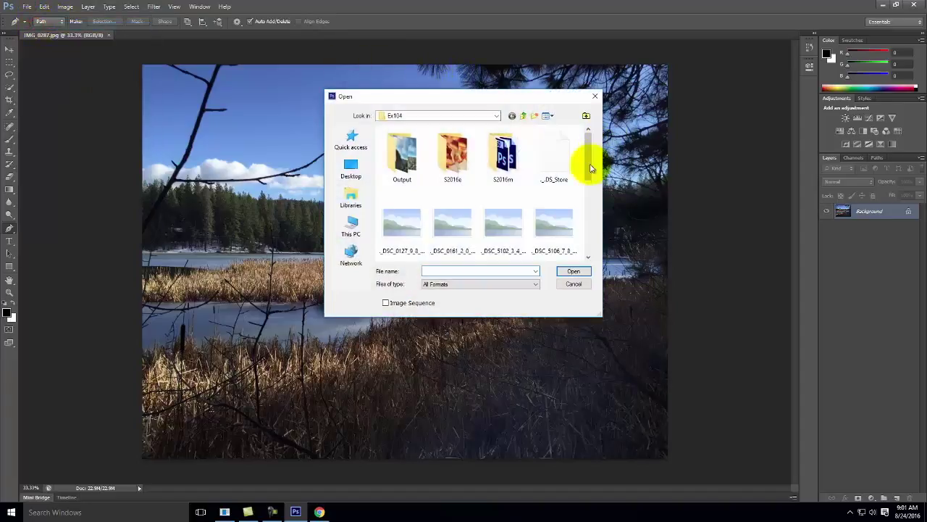
{"action": "double_click", "coordinate": [456, 154]}
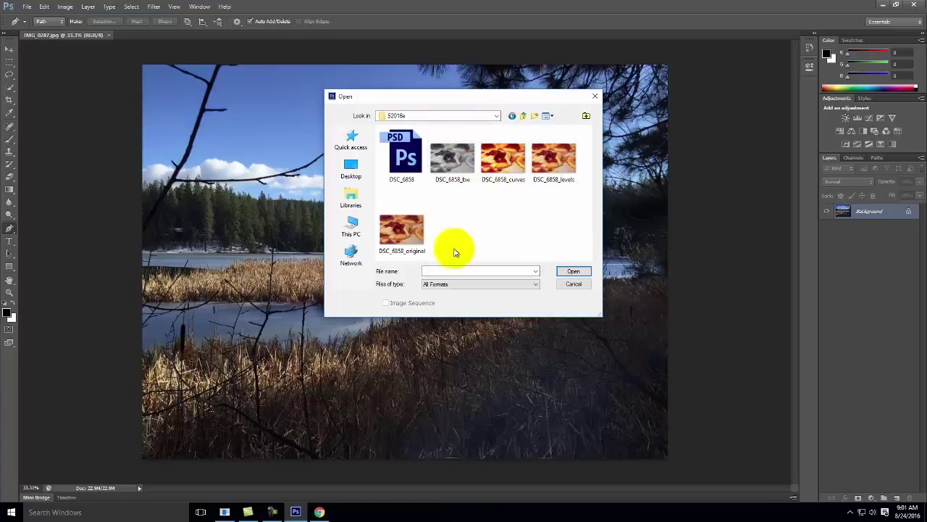
{"action": "left_click", "coordinate": [401, 231]}
{"action": "left_click", "coordinate": [573, 271]}
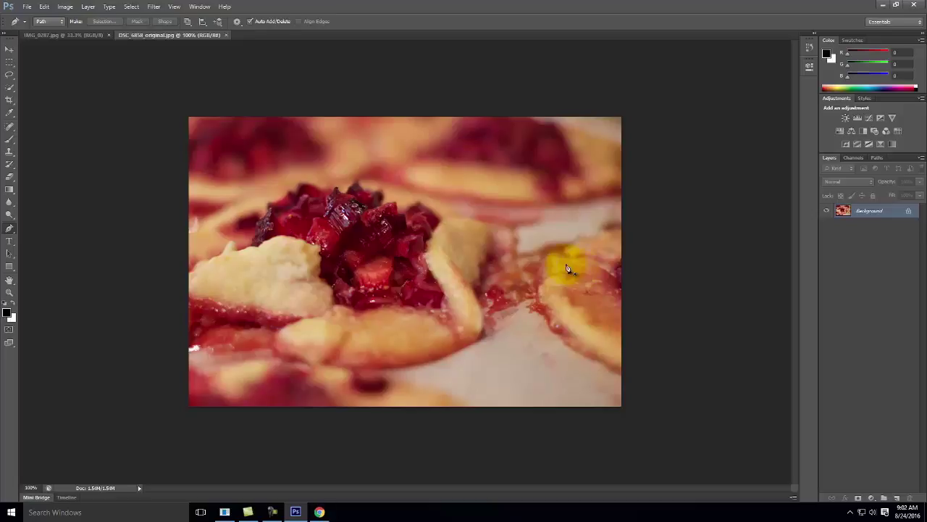
{"action": "left_click", "coordinate": [75, 35]}
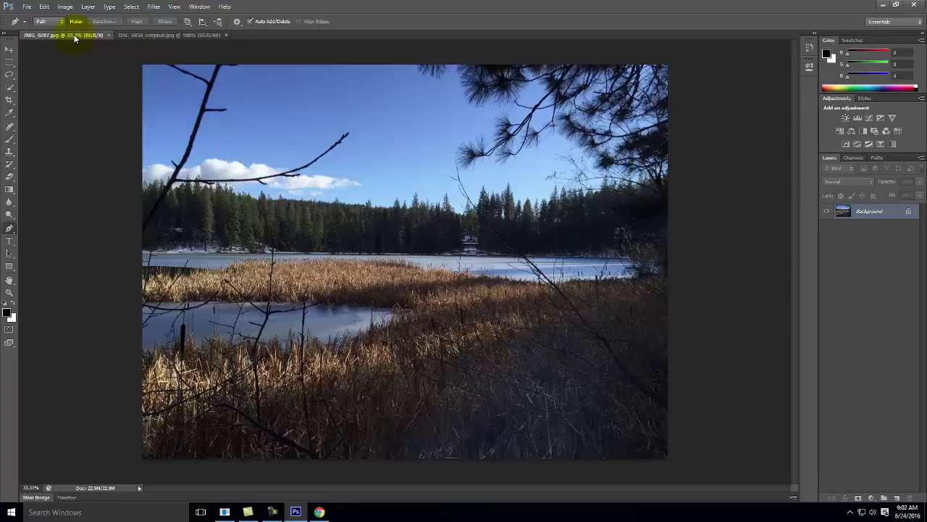
{"action": "left_click", "coordinate": [65, 7]}
{"action": "mouse_move", "coordinate": [73, 18]}
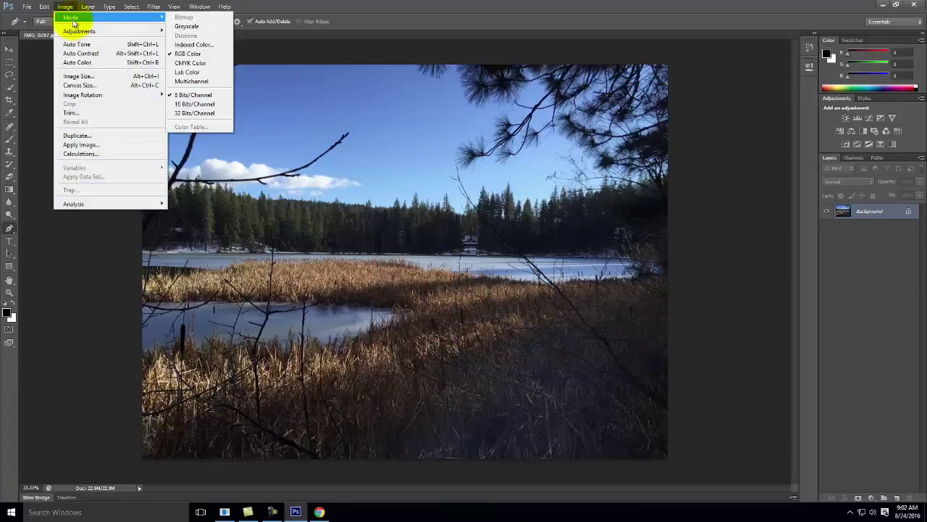
{"action": "left_click", "coordinate": [199, 27]}
{"action": "left_click_drag", "start_coordinate": [414, 144], "coordinate": [371, 137]}
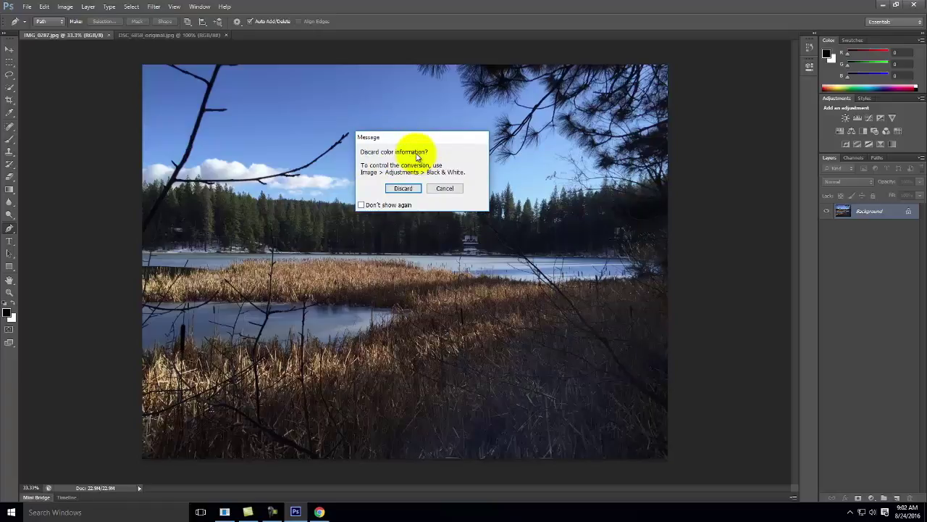
{"action": "left_click", "coordinate": [445, 189]}
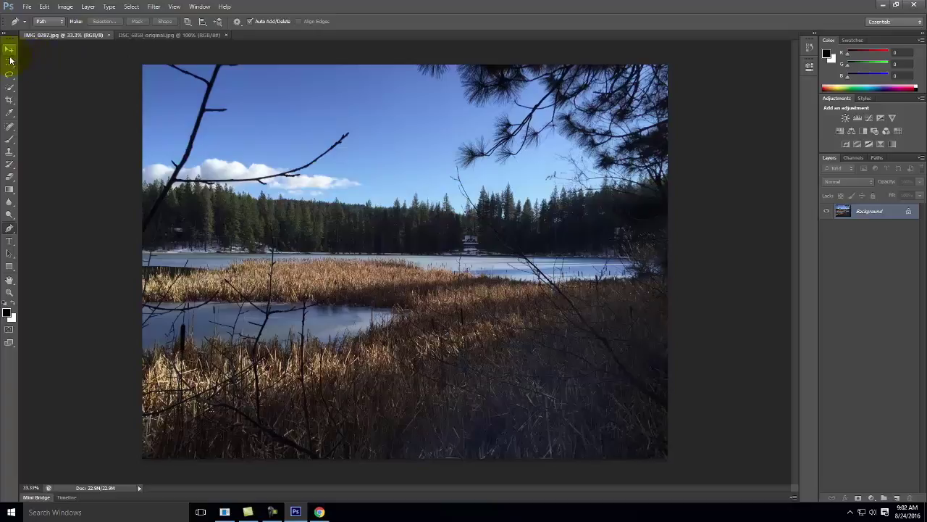
Start a Channel Mixer adjustment layer on the lake photo and name it 'Black & White'.
{"action": "left_click", "coordinate": [88, 6]}
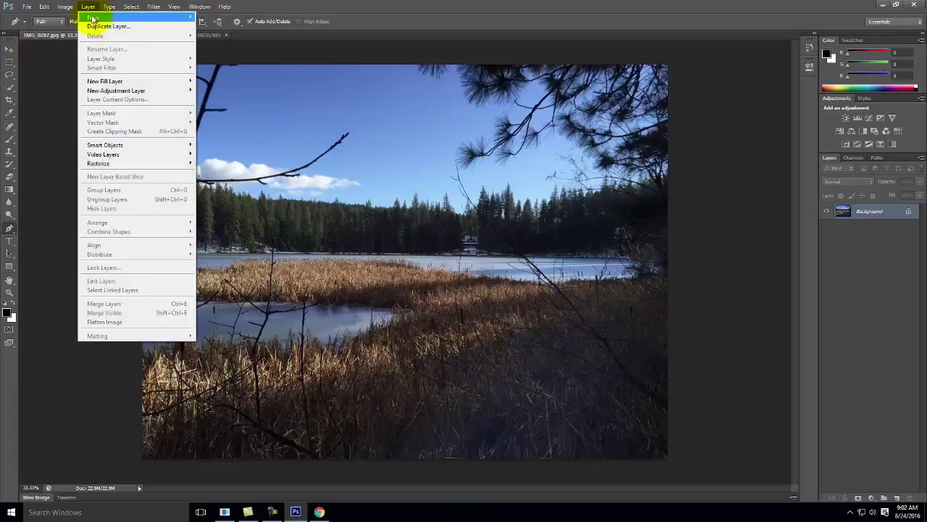
{"action": "mouse_move", "coordinate": [99, 93]}
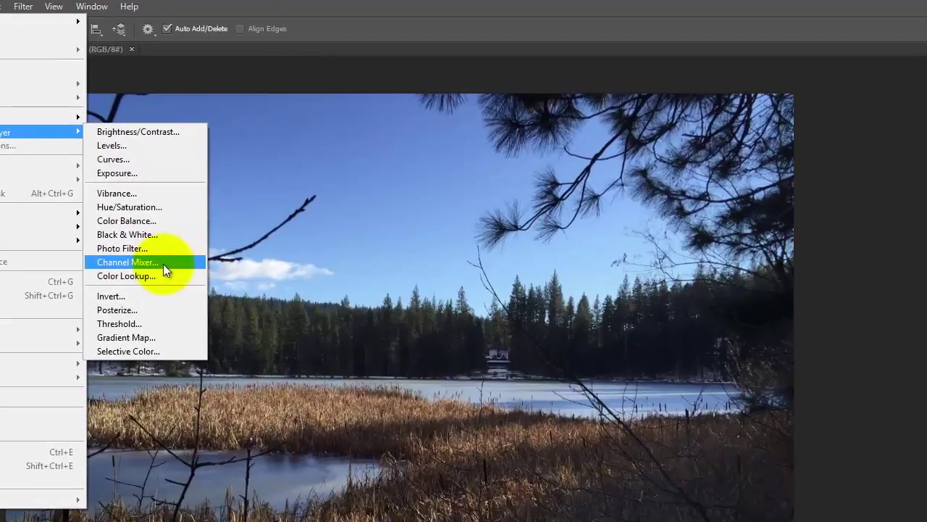
{"action": "left_click", "coordinate": [245, 178]}
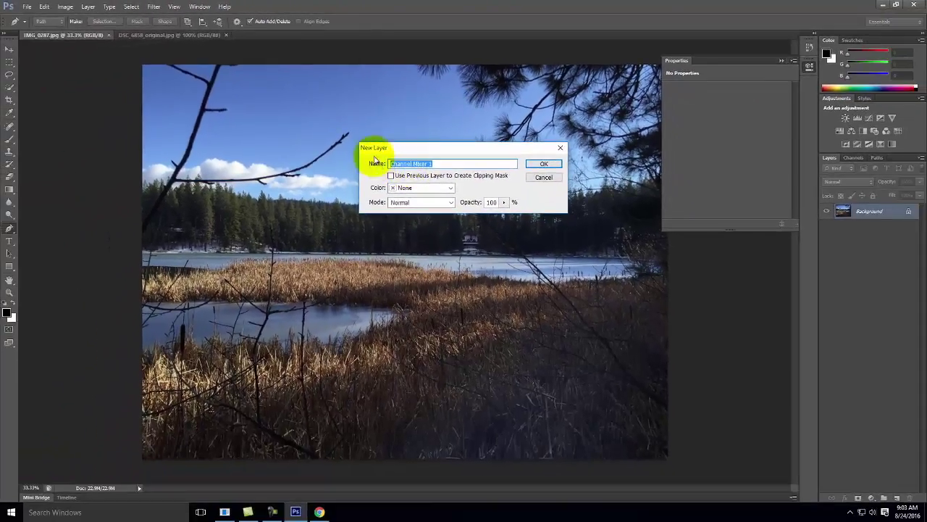
{"action": "left_click_drag", "start_coordinate": [373, 149], "coordinate": [341, 144]}
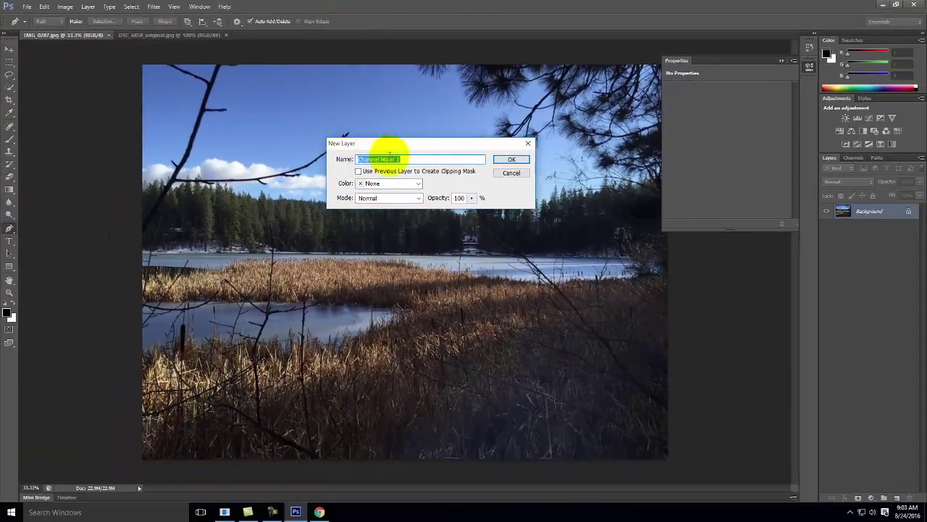
{"action": "type", "text": "Black & White"}
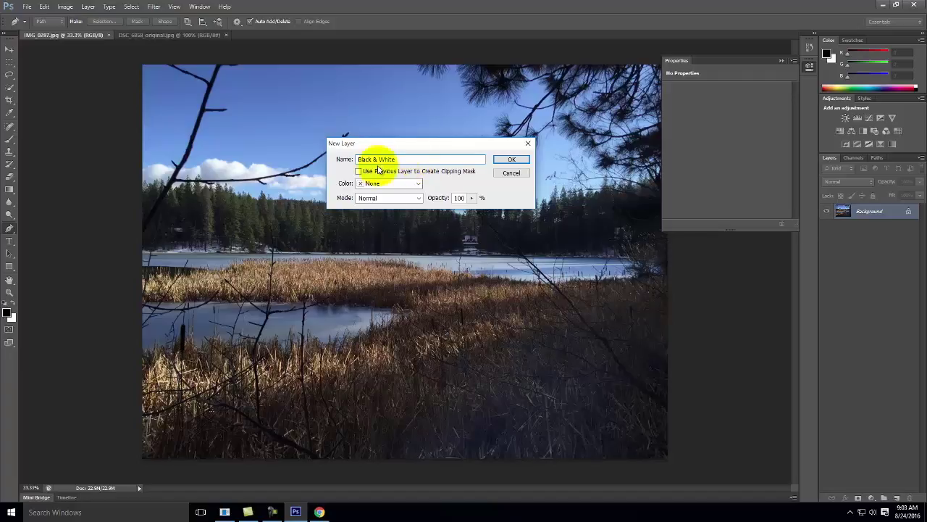
Create the Black & White layer and make it Monochrome (Red 40%, Green 40%, Blue 20%).
{"action": "left_click", "coordinate": [511, 160]}
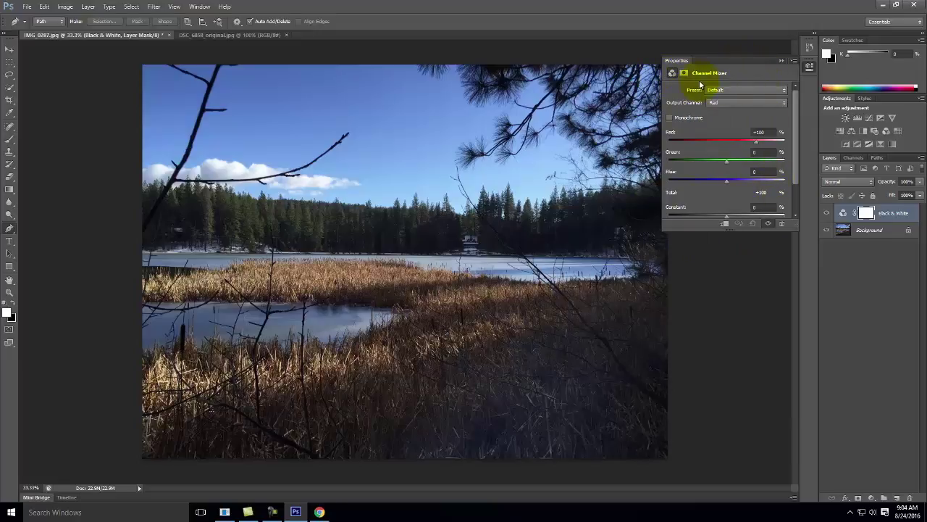
{"action": "left_click", "coordinate": [669, 119]}
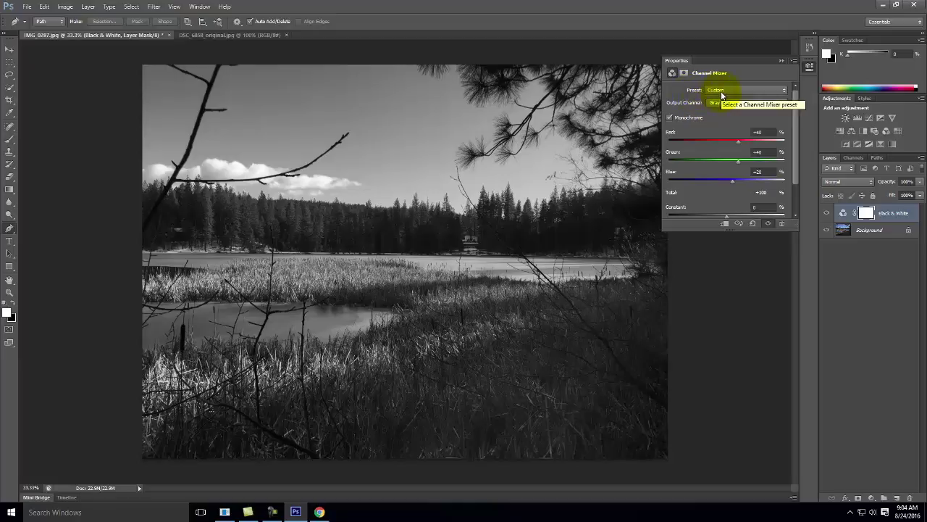
Try the Blue, Green, Orange and Red Filter black-and-white presets on the lake photo.
{"action": "left_click", "coordinate": [721, 91]}
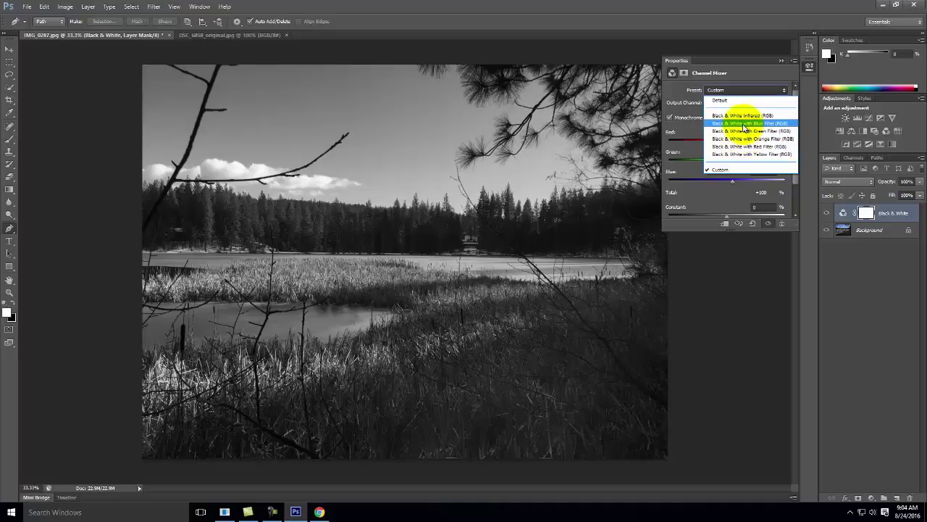
{"action": "left_click", "coordinate": [745, 124]}
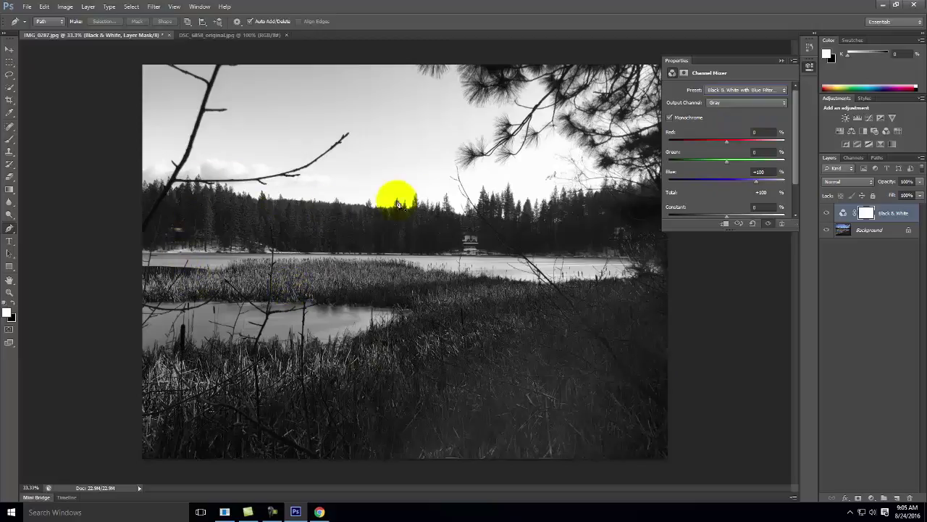
{"action": "left_click", "coordinate": [739, 91]}
{"action": "left_click", "coordinate": [742, 131]}
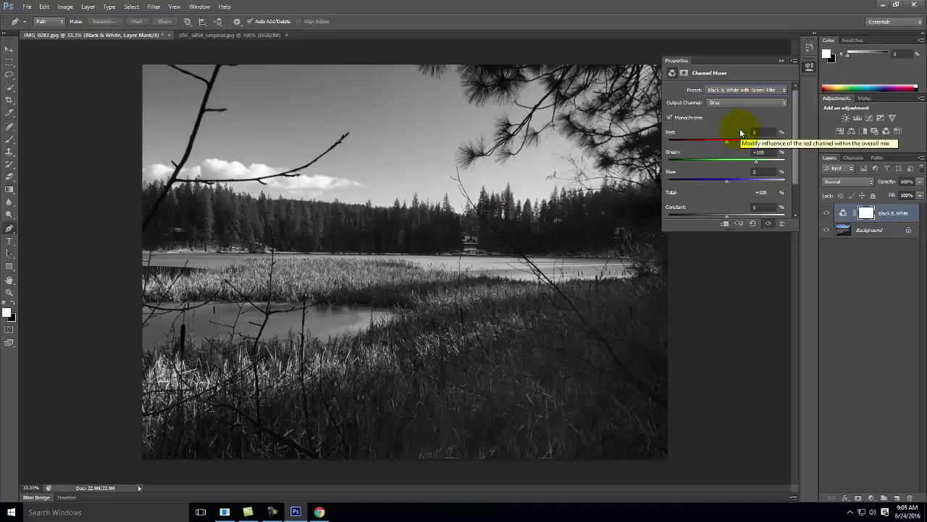
{"action": "left_click", "coordinate": [744, 92]}
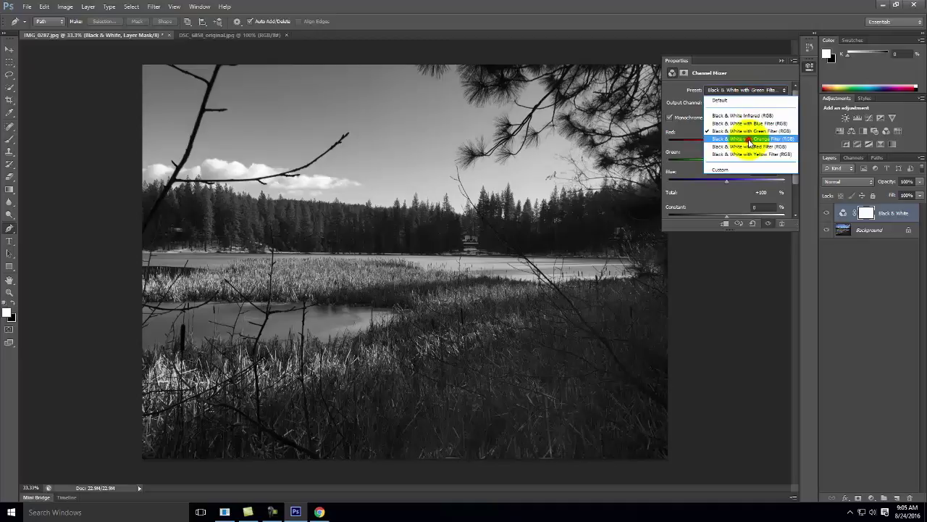
{"action": "left_click", "coordinate": [748, 139]}
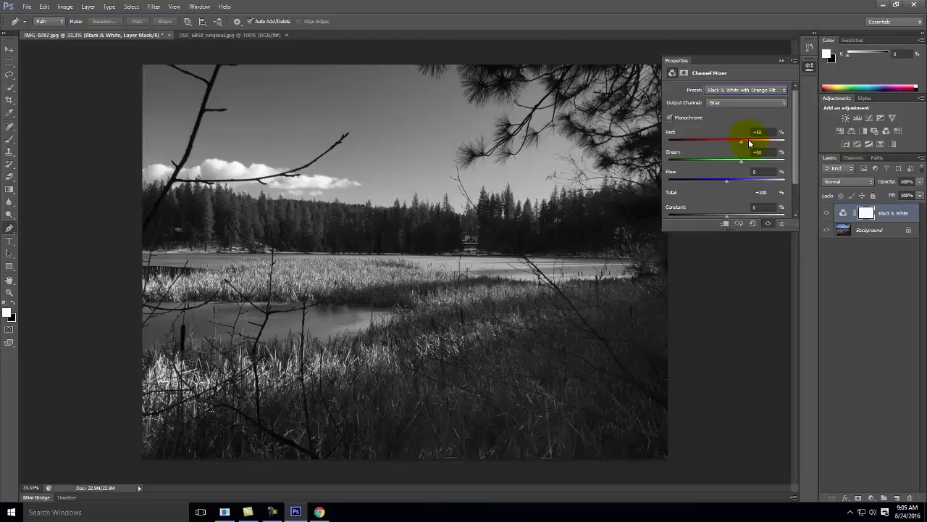
{"action": "left_click", "coordinate": [770, 90]}
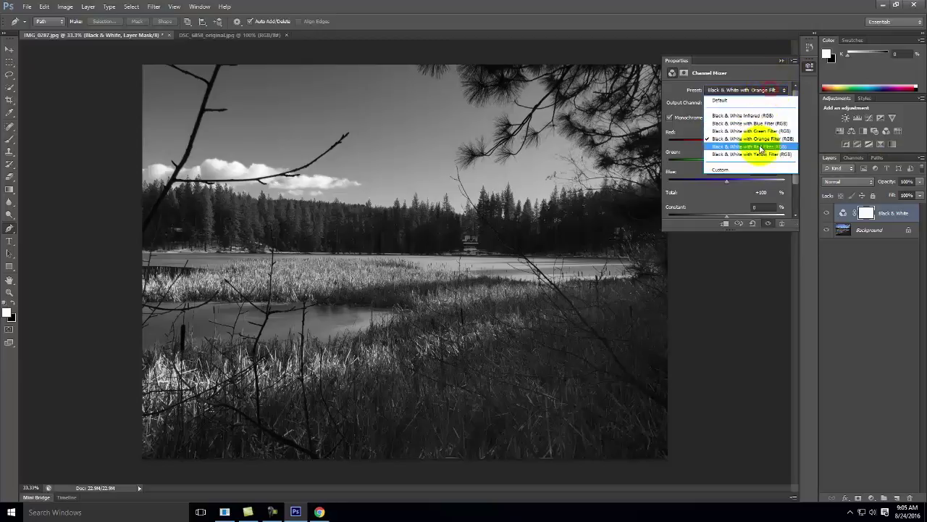
{"action": "left_click", "coordinate": [762, 147]}
Compare the Yellow Filter and Infrared presets, settling on Black & White with Yellow Filter.
{"action": "left_click", "coordinate": [737, 95]}
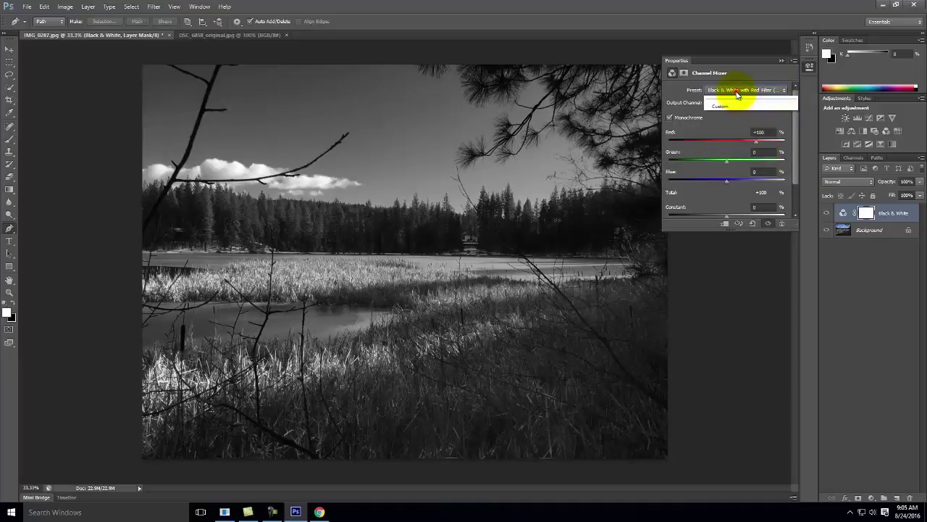
{"action": "left_click", "coordinate": [739, 163]}
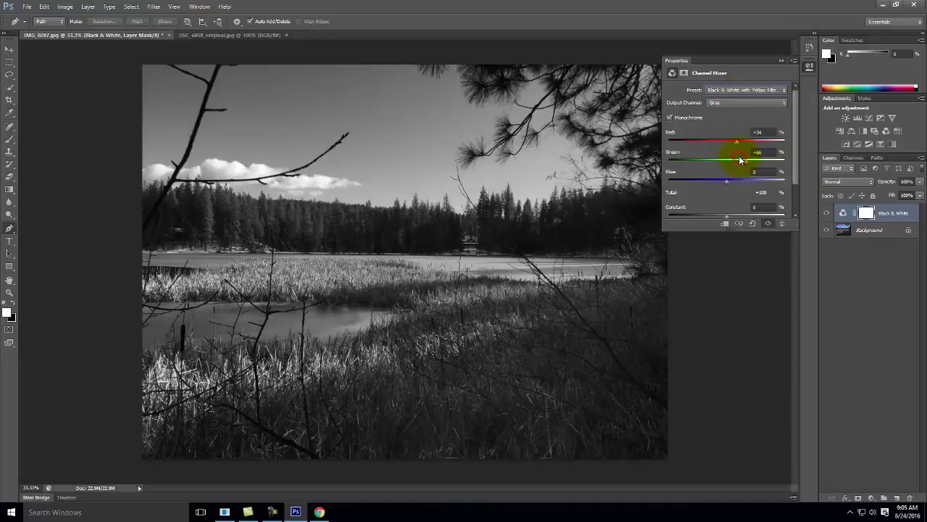
{"action": "left_click", "coordinate": [742, 89]}
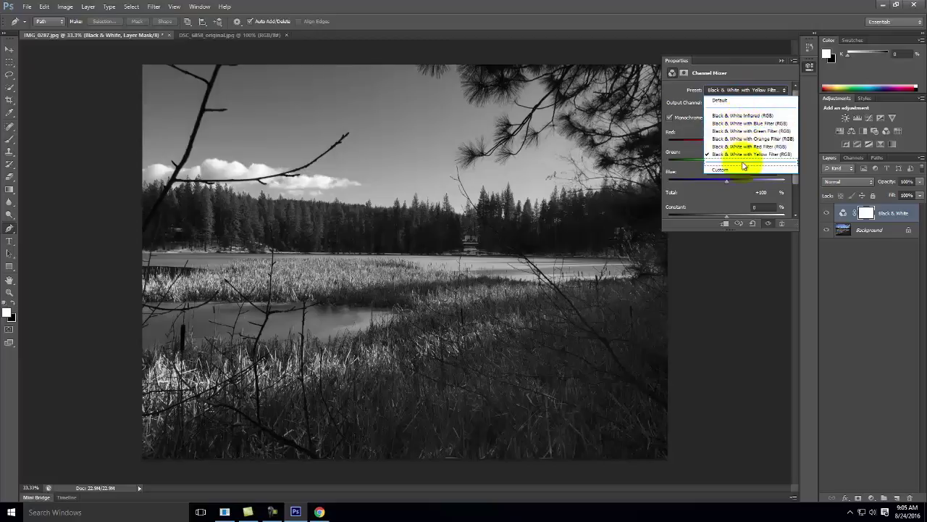
{"action": "left_click", "coordinate": [745, 116]}
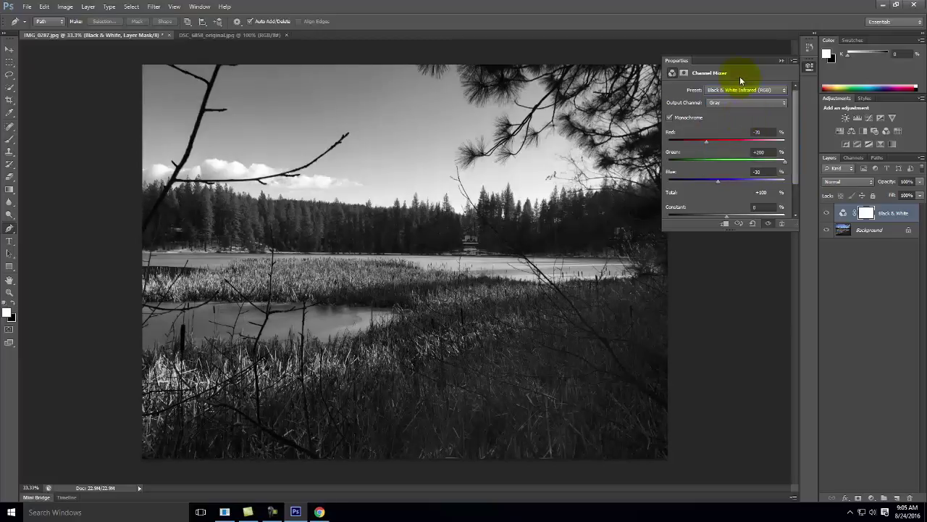
{"action": "left_click", "coordinate": [742, 90]}
{"action": "left_click", "coordinate": [751, 155]}
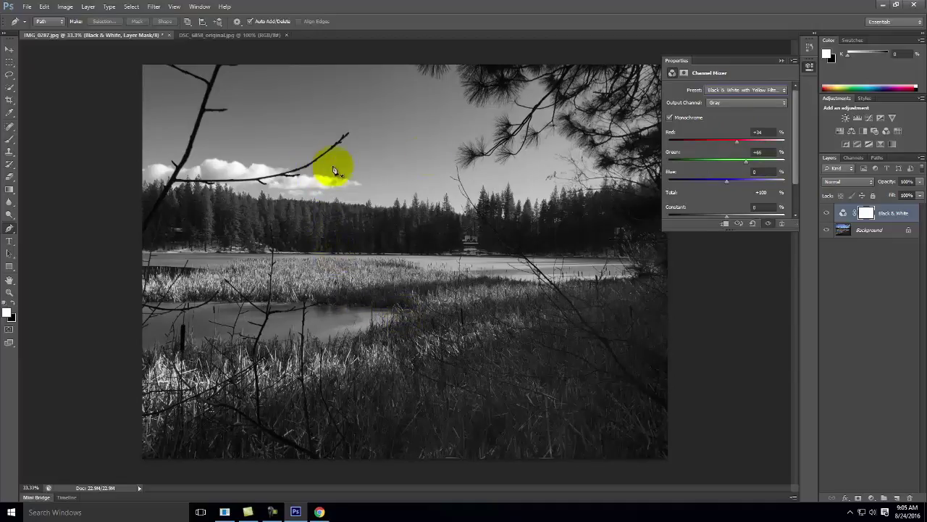
{"action": "left_click", "coordinate": [753, 91]}
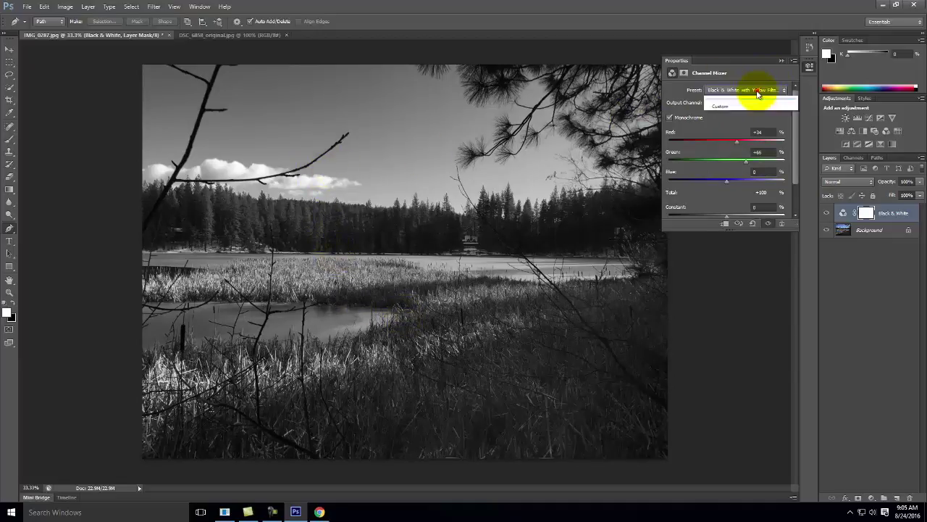
{"action": "left_click", "coordinate": [747, 68]}
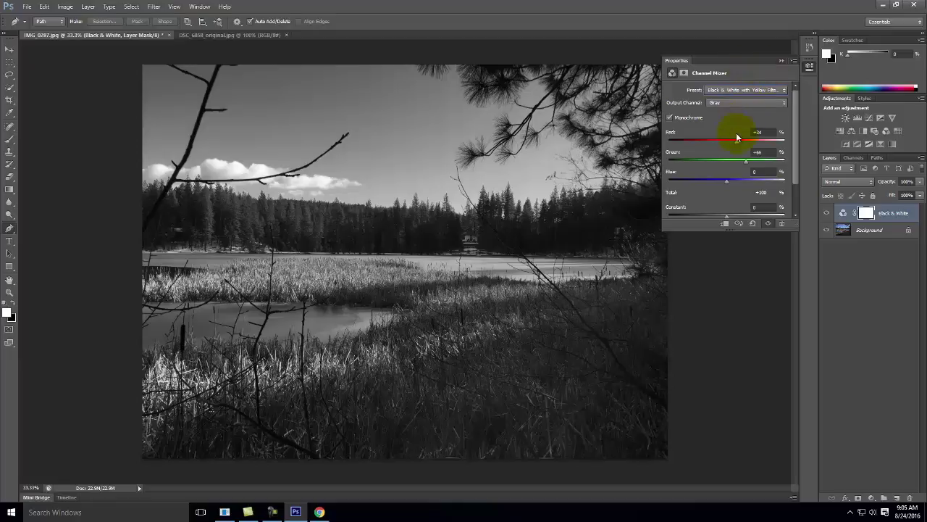
Collapse the Channel Mixer properties and toggle the Black & White layer off and on to compare.
{"action": "left_click", "coordinate": [782, 61]}
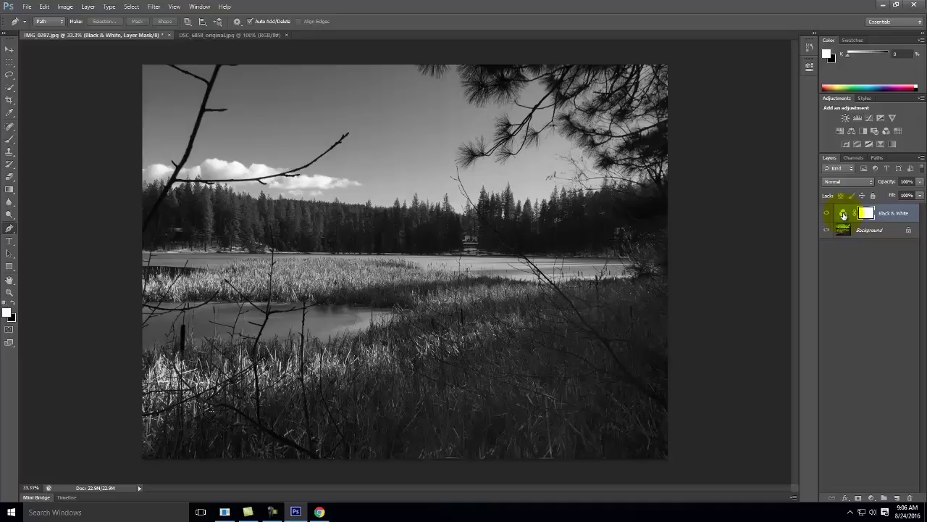
{"action": "left_click", "coordinate": [843, 215]}
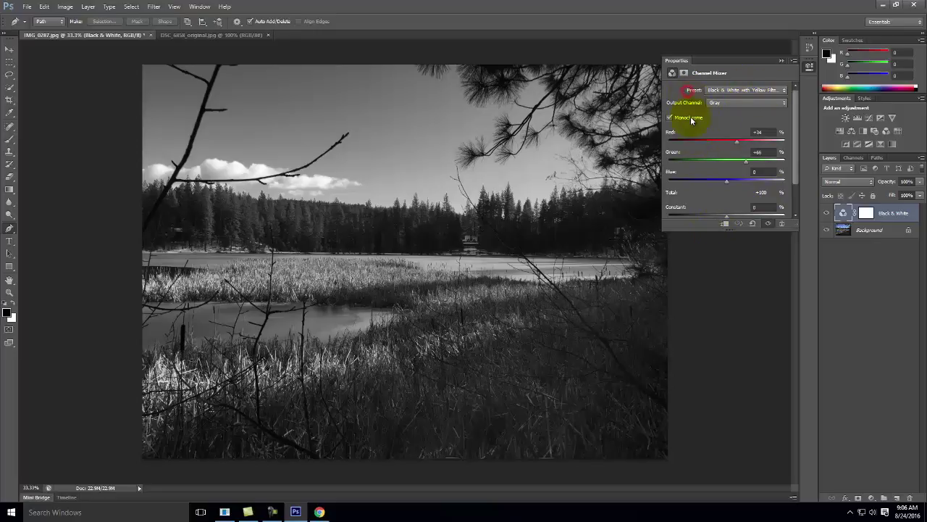
{"action": "left_click", "coordinate": [782, 63]}
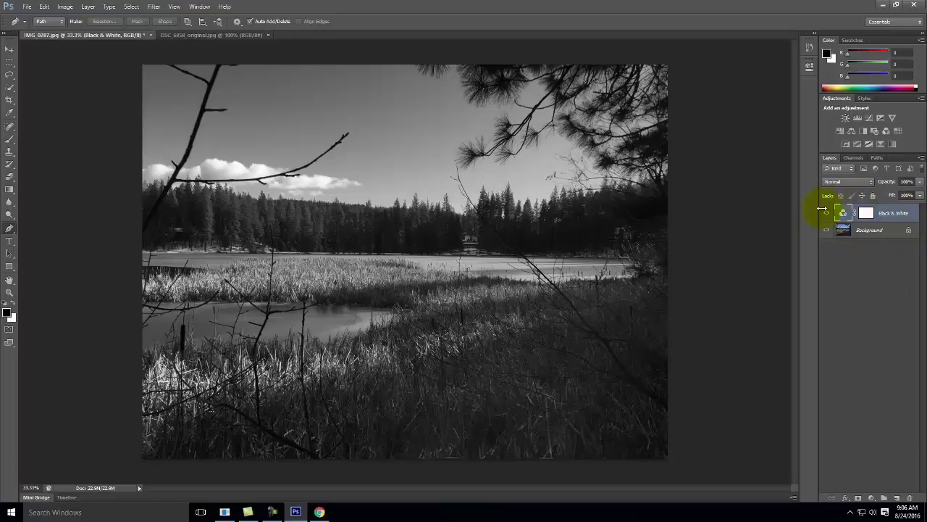
{"action": "left_click", "coordinate": [826, 215]}
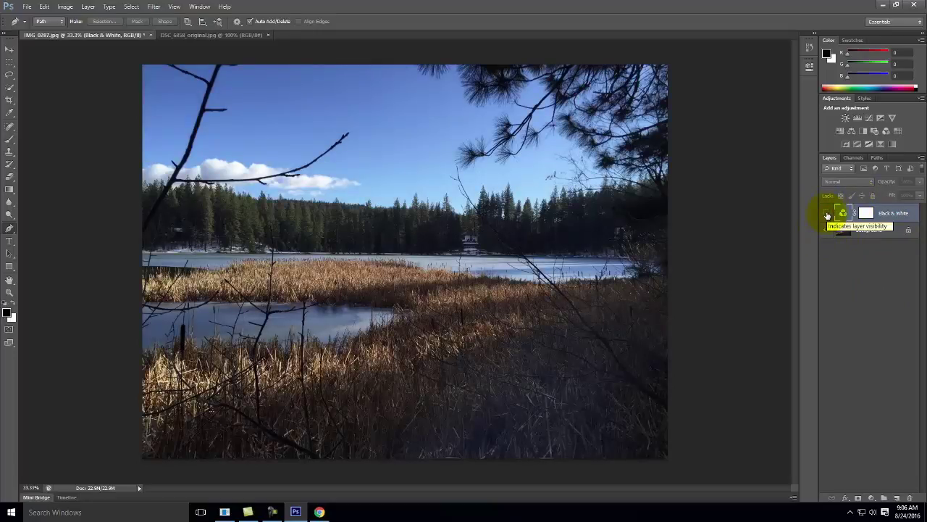
{"action": "left_click", "coordinate": [827, 215]}
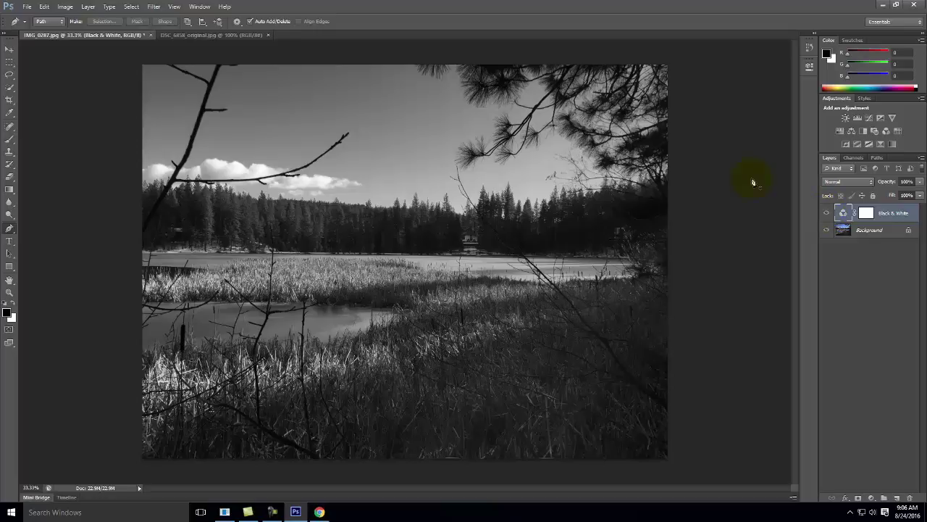
In Chrome, open the Photoshop 1.2 [levels] tutorial and scroll to its Levels histogram steps.
{"action": "left_click", "coordinate": [314, 514]}
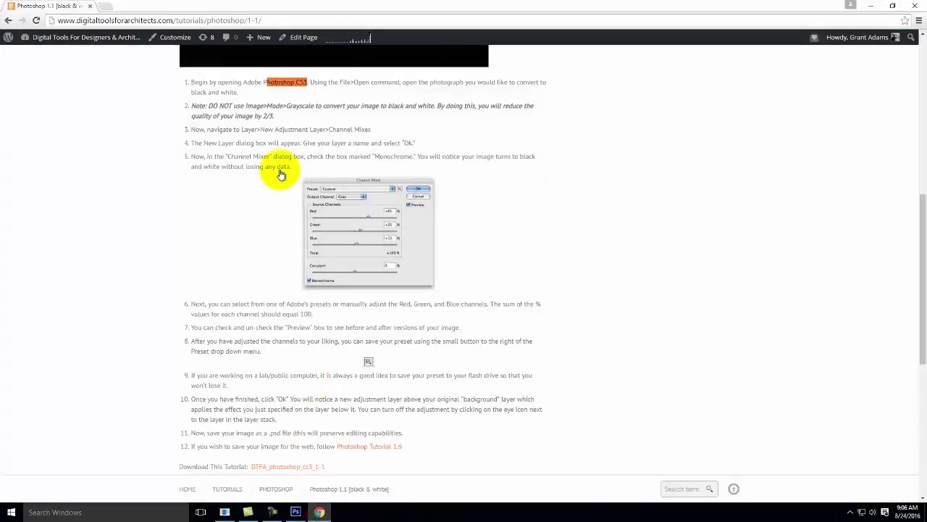
{"action": "scroll", "coordinate": [290, 357], "scroll_direction": "down", "scroll_amount": 2}
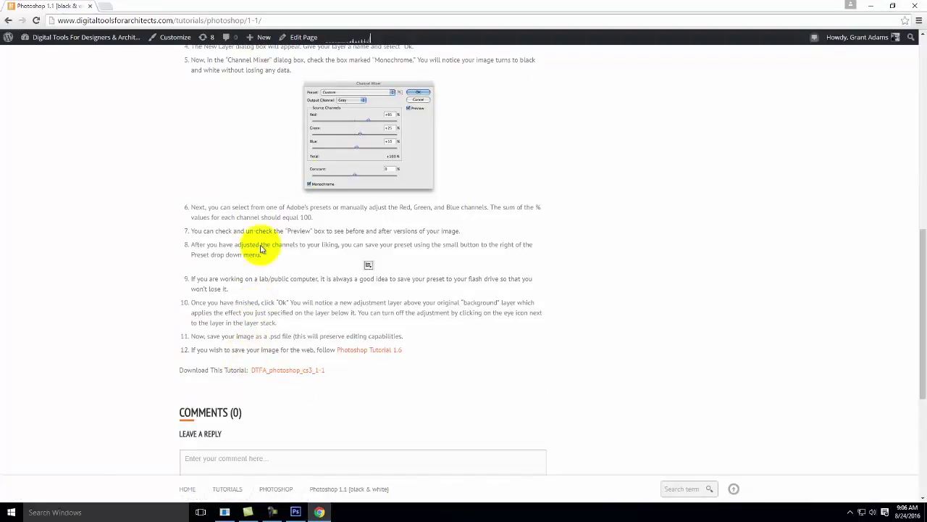
{"action": "scroll", "coordinate": [321, 162], "scroll_direction": "up", "scroll_amount": 3}
{"action": "scroll", "coordinate": [355, 152], "scroll_direction": "up", "scroll_amount": 5}
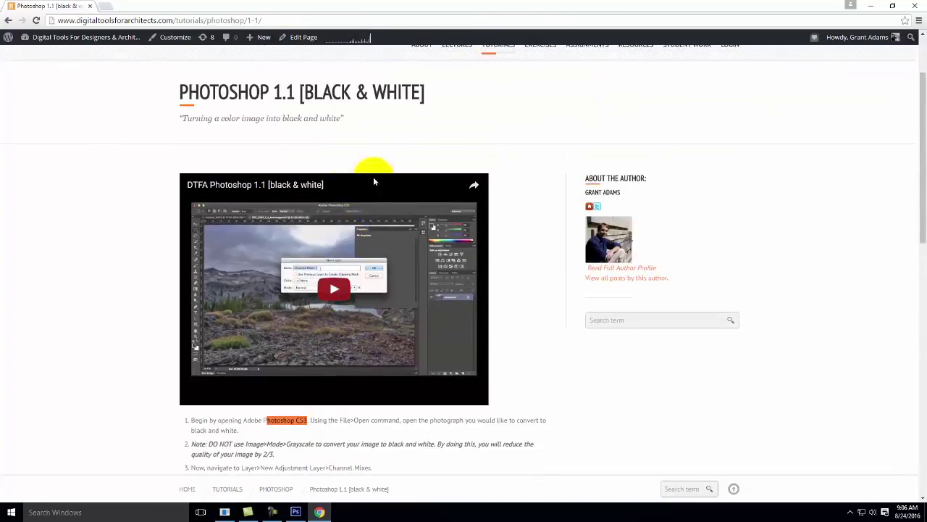
{"action": "mouse_move", "coordinate": [497, 141]}
{"action": "mouse_move", "coordinate": [502, 181]}
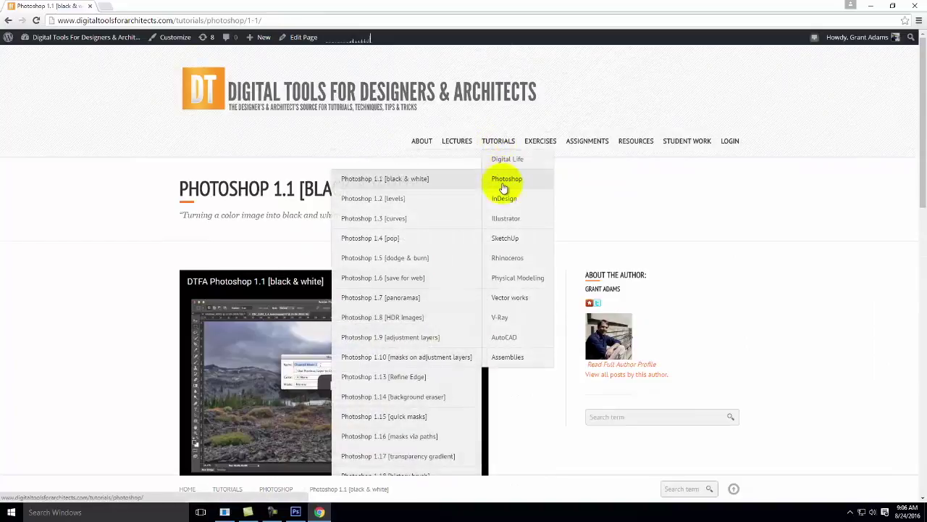
{"action": "left_click", "coordinate": [417, 205]}
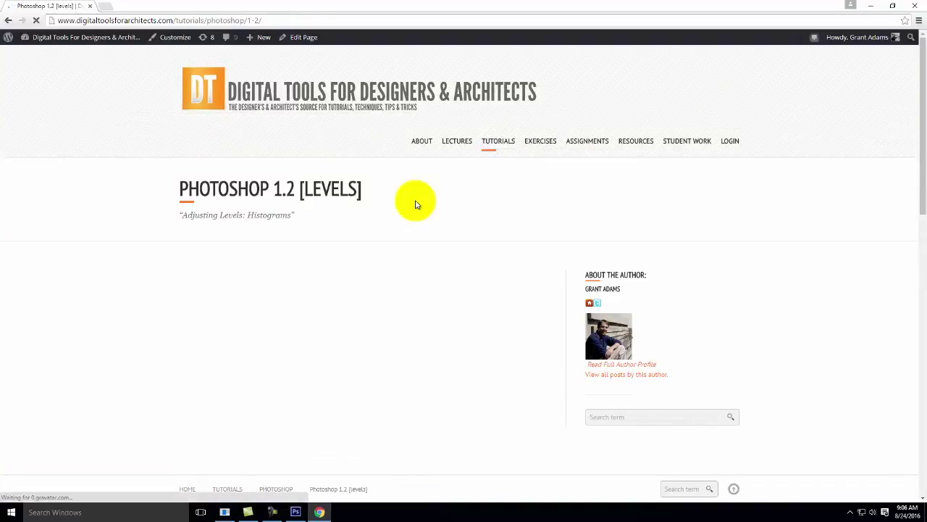
{"action": "scroll", "coordinate": [572, 229], "scroll_direction": "down", "scroll_amount": 2}
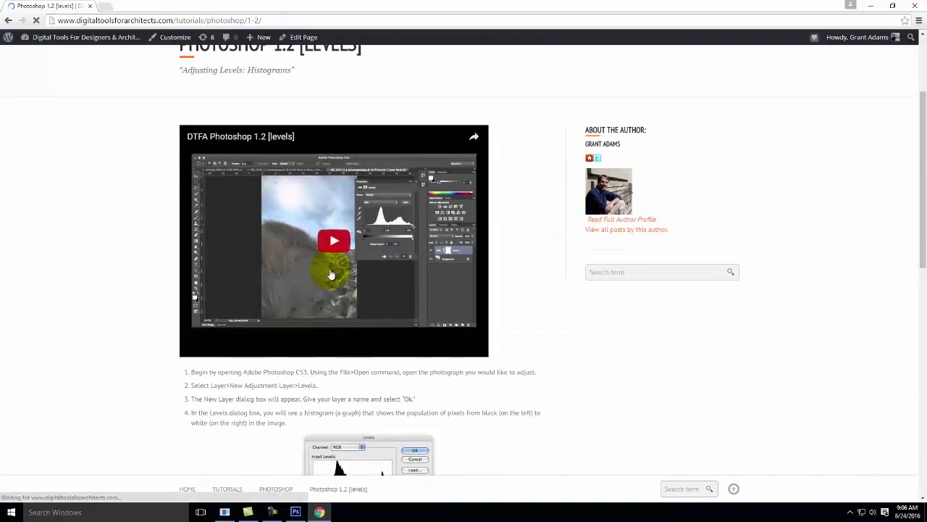
{"action": "scroll", "coordinate": [526, 253], "scroll_direction": "down", "scroll_amount": 3}
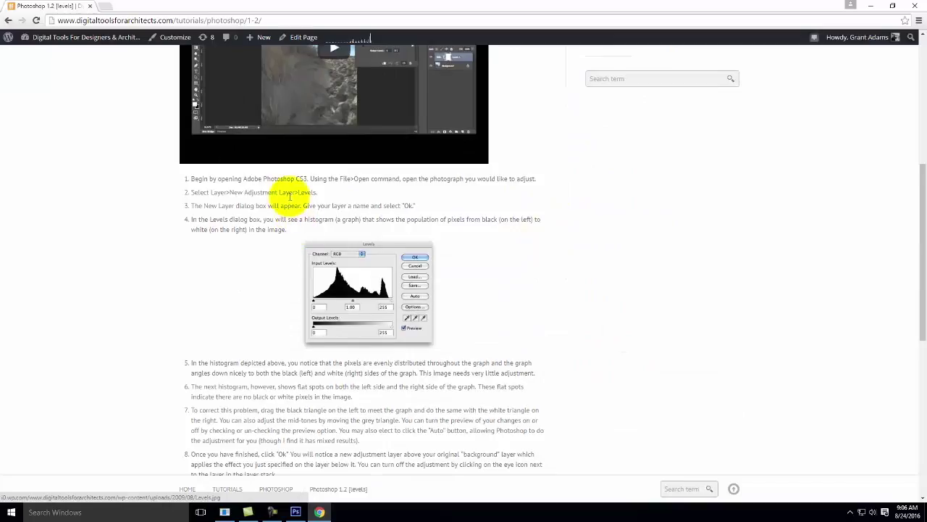
{"action": "scroll", "coordinate": [304, 197], "scroll_direction": "down", "scroll_amount": 1}
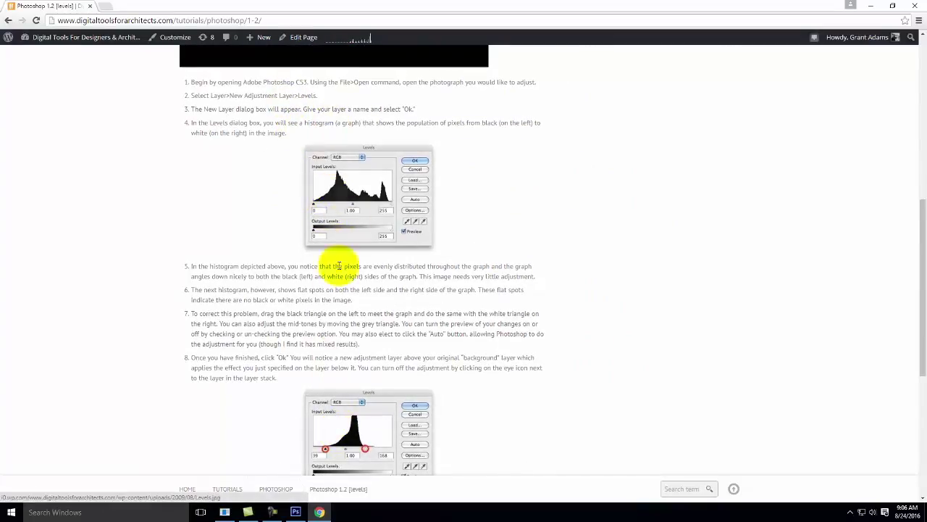
Hide the lake's Black & White layer and add a Levels 1 layer with black point 20.
{"action": "left_click", "coordinate": [872, 6]}
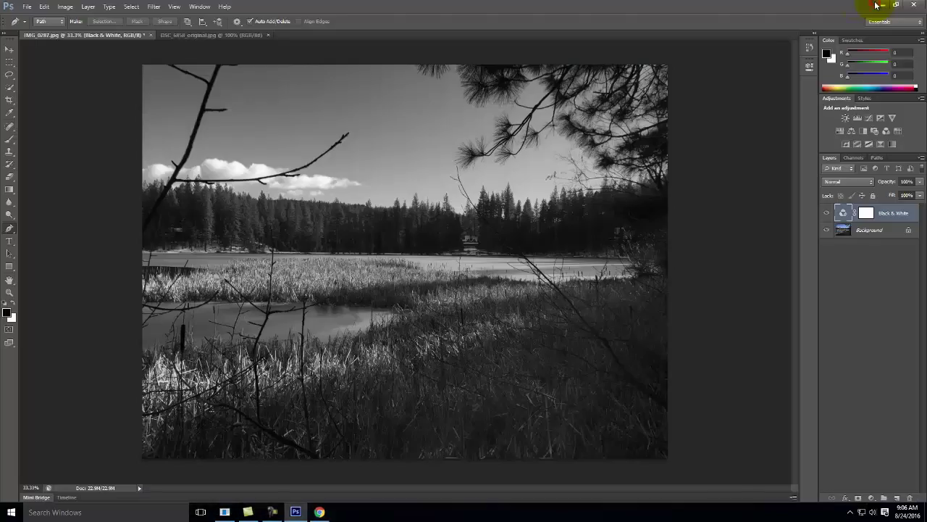
{"action": "left_click", "coordinate": [827, 213]}
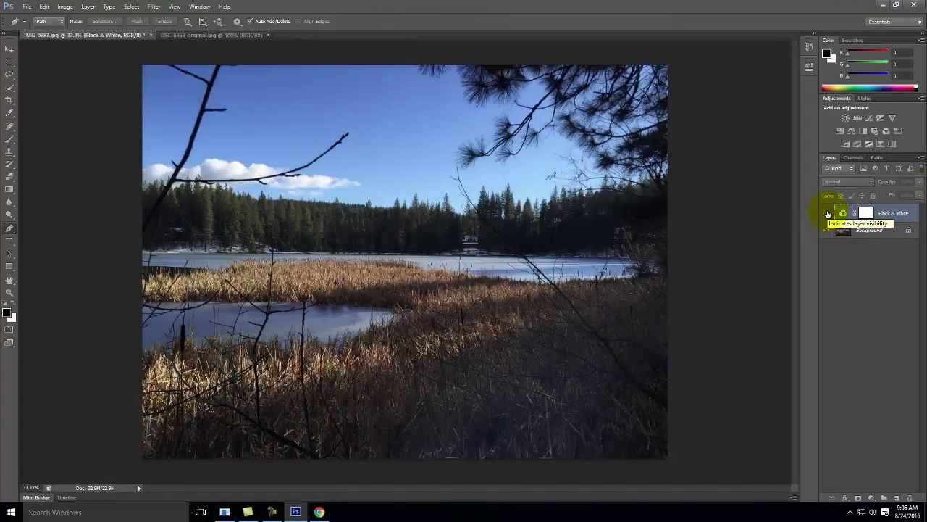
{"action": "left_click", "coordinate": [87, 8]}
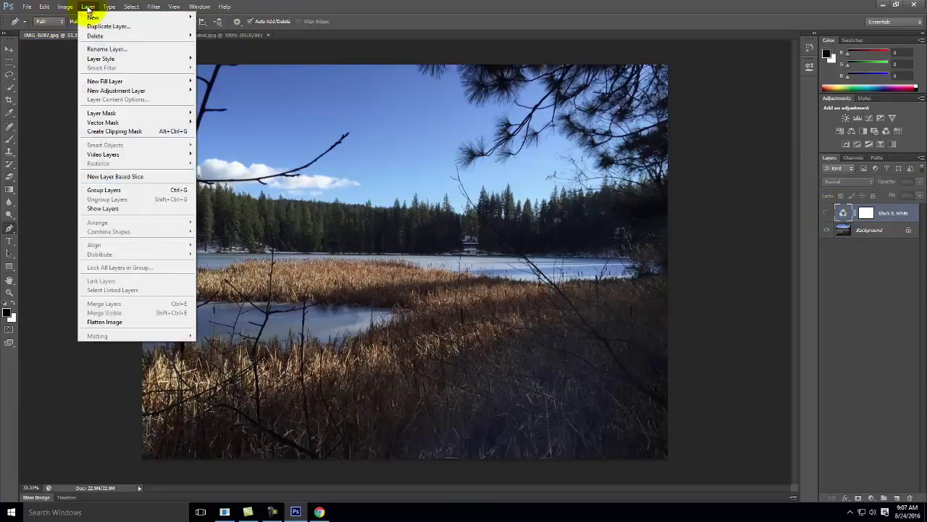
{"action": "mouse_move", "coordinate": [104, 92]}
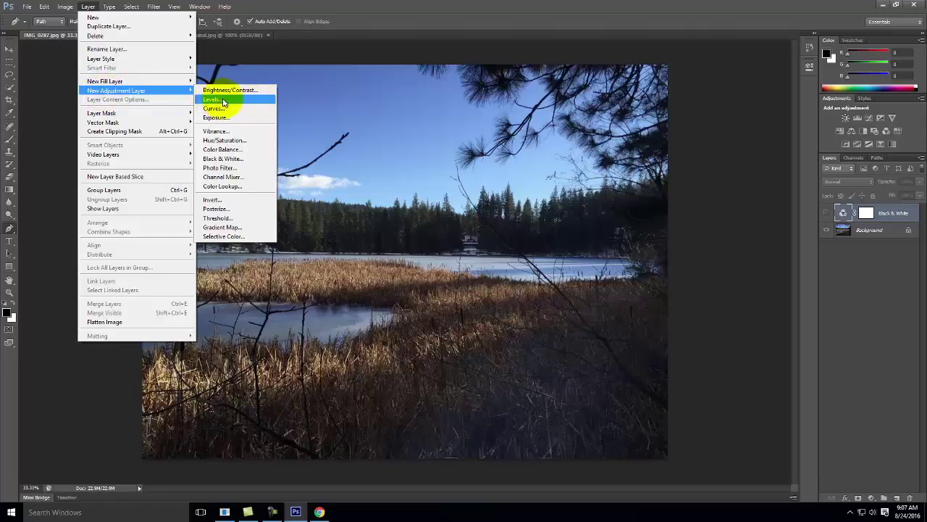
{"action": "left_click", "coordinate": [225, 101]}
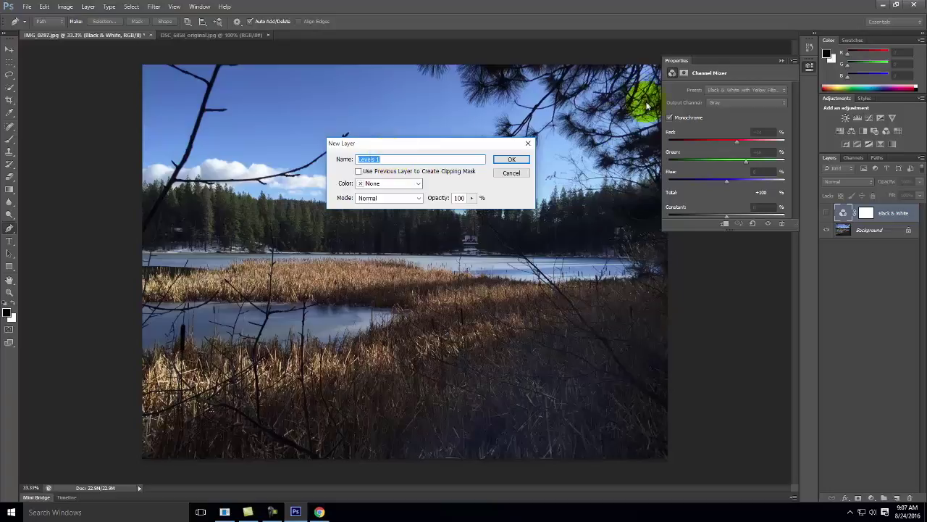
{"action": "left_click", "coordinate": [507, 160]}
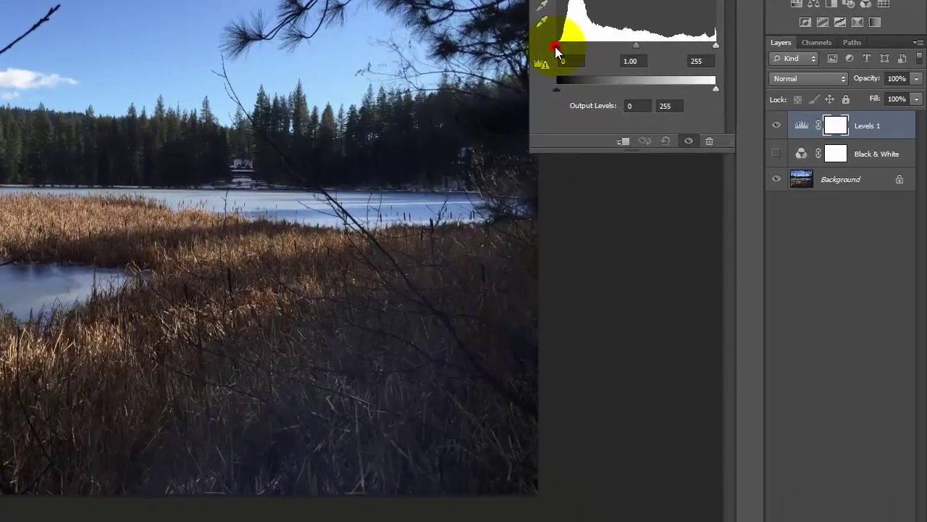
{"action": "left_click_drag", "start_coordinate": [636, 118], "coordinate": [640, 122]}
{"action": "mouse_move", "coordinate": [562, 50]}
{"action": "left_mouse_down"}
{"action": "mouse_move", "coordinate": [553, 52]}
{"action": "mouse_move", "coordinate": [565, 54]}
{"action": "left_mouse_up"}
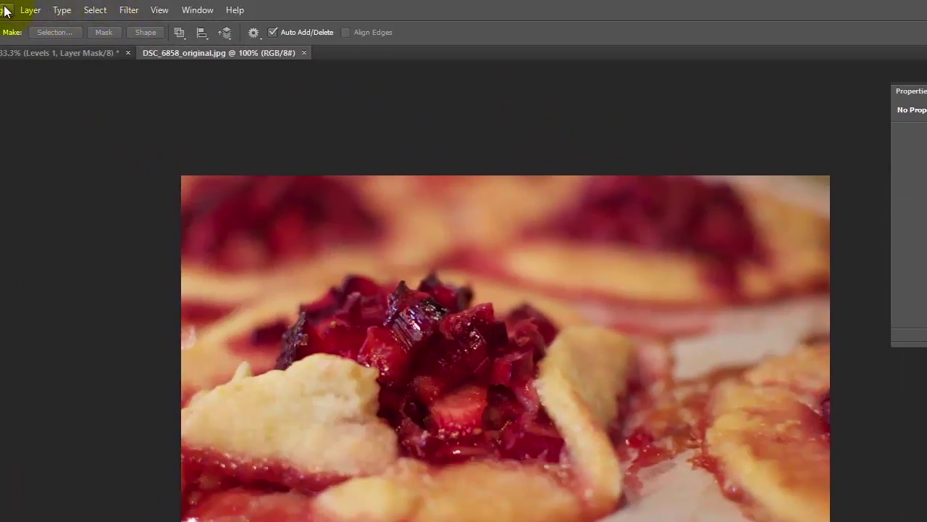
Add a default Levels 1 adjustment layer to the galette photo and collapse its properties.
{"action": "left_click", "coordinate": [31, 9]}
{"action": "mouse_move", "coordinate": [57, 136]}
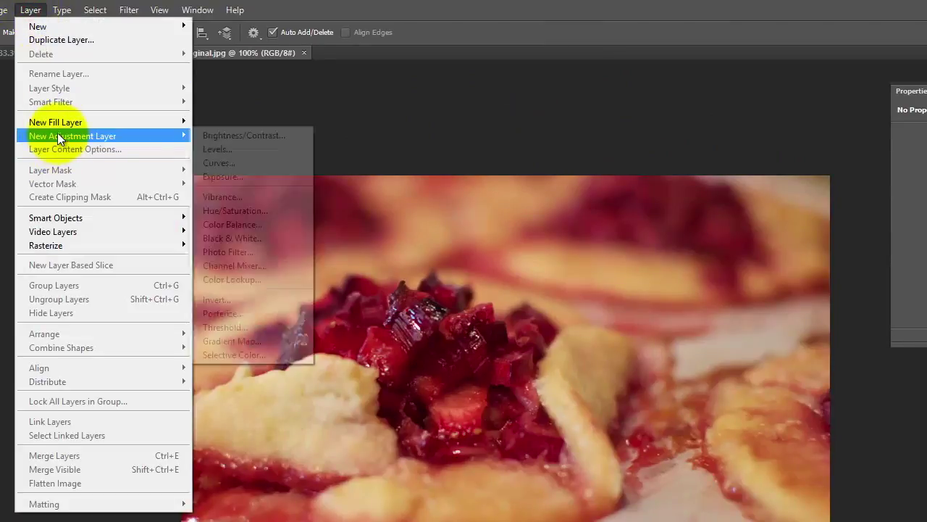
{"action": "left_click", "coordinate": [217, 149]}
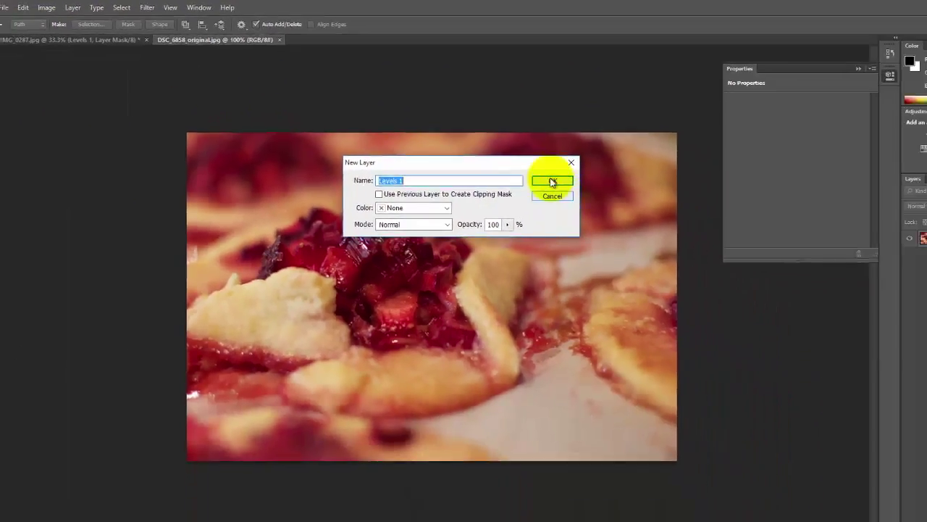
{"action": "left_click", "coordinate": [552, 181]}
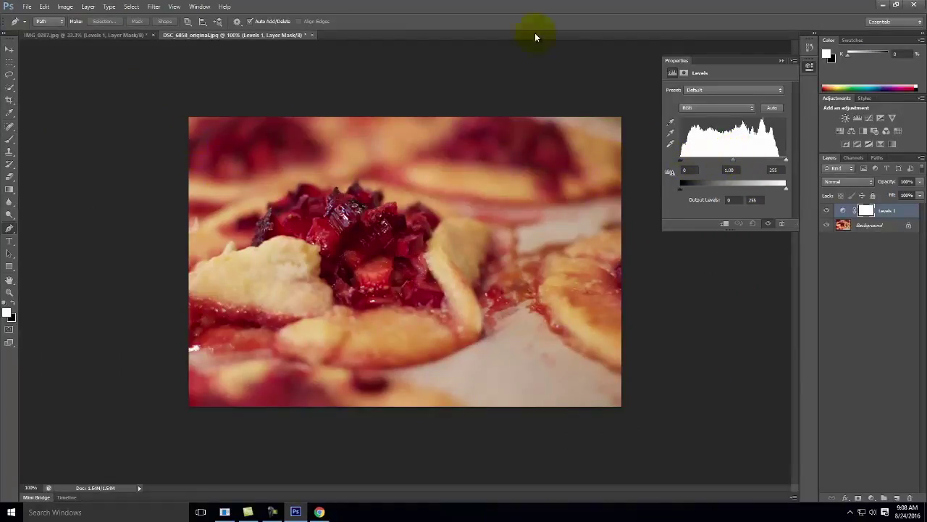
{"action": "left_click", "coordinate": [781, 61]}
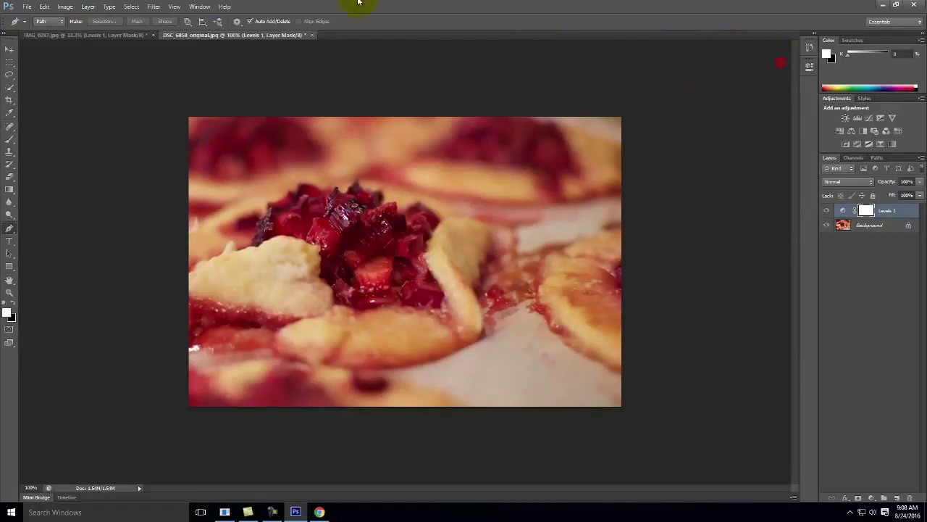
{"action": "left_click", "coordinate": [26, 7]}
Browse to the Ex104 > S2016m folder, then briefly open and close IMG_0287.psd.
{"action": "left_click", "coordinate": [37, 24]}
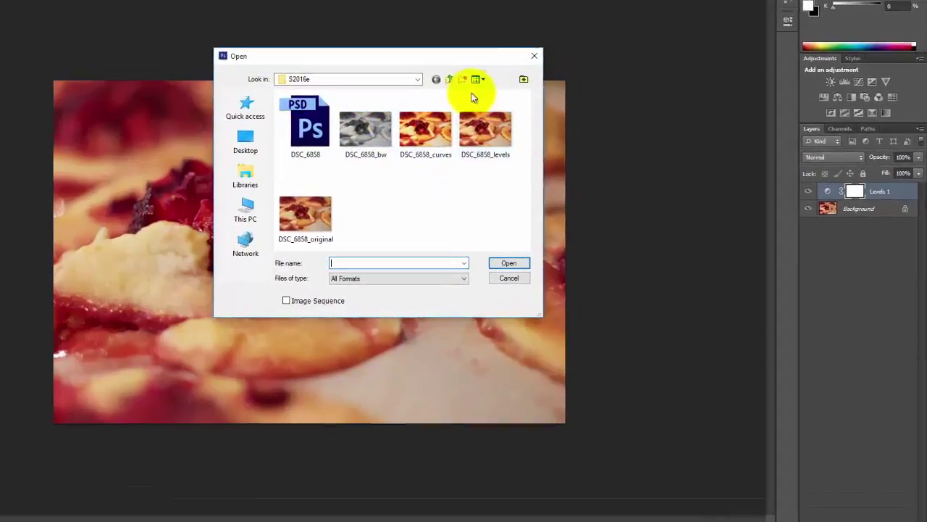
{"action": "left_click", "coordinate": [523, 115]}
{"action": "left_click_drag", "start_coordinate": [418, 95], "coordinate": [423, 229]}
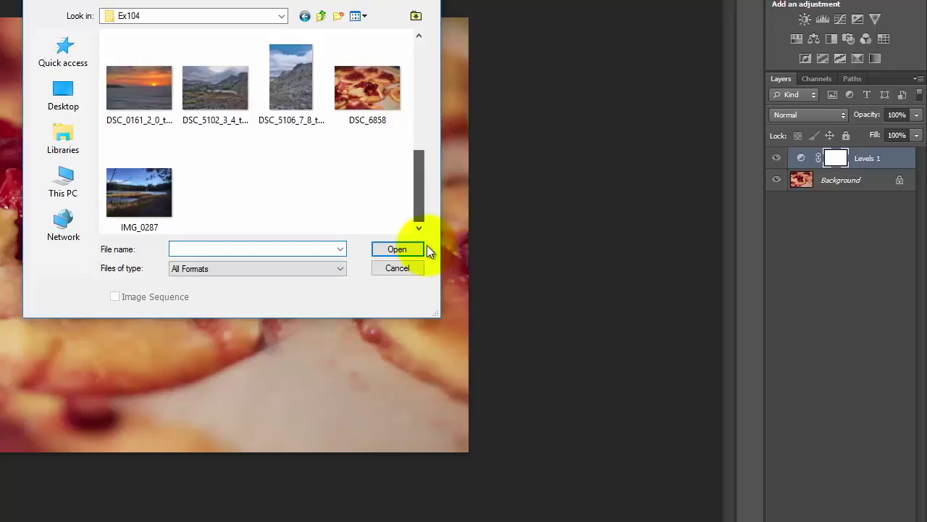
{"action": "left_click_drag", "start_coordinate": [420, 210], "coordinate": [435, 95]}
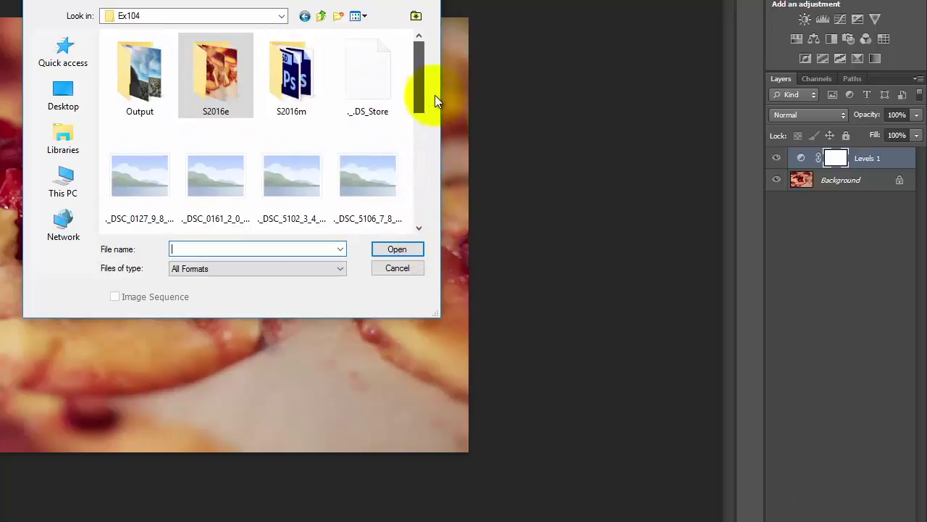
{"action": "left_click", "coordinate": [321, 15]}
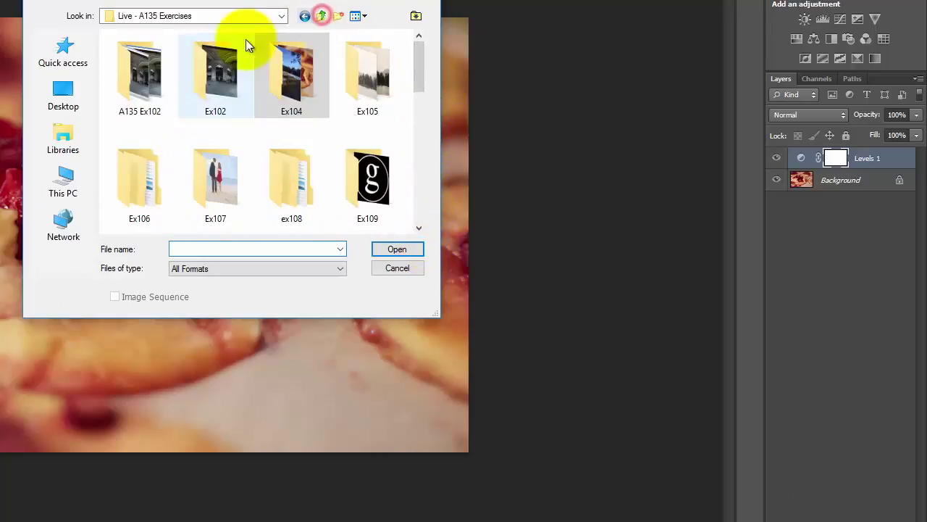
{"action": "double_click", "coordinate": [292, 76]}
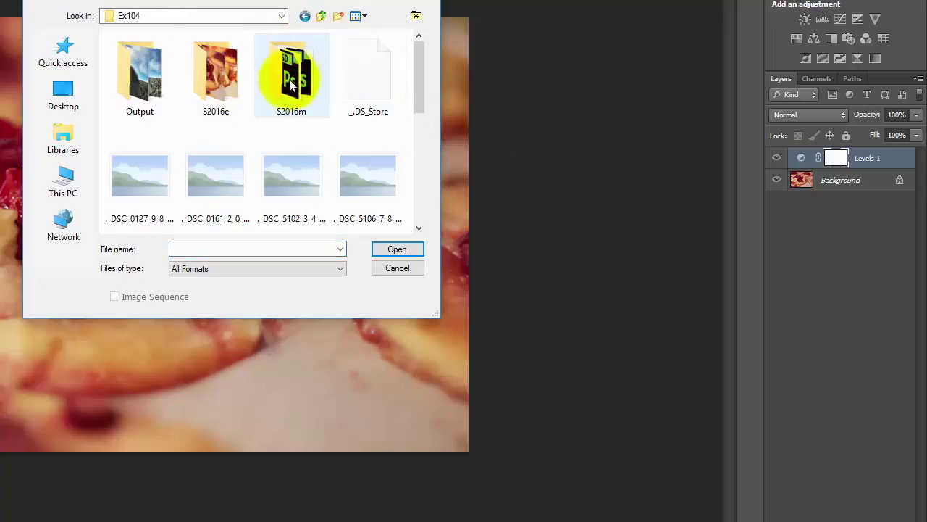
{"action": "double_click", "coordinate": [292, 80]}
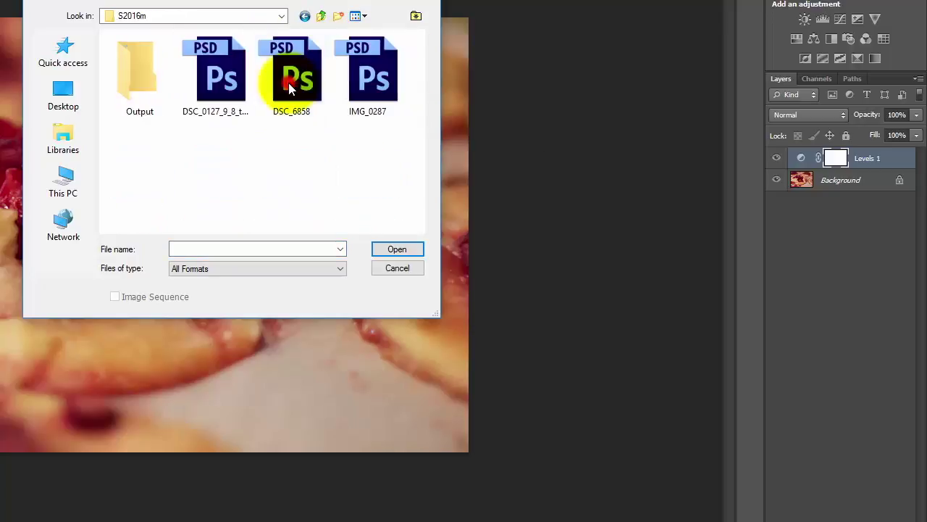
{"action": "double_click", "coordinate": [123, 74]}
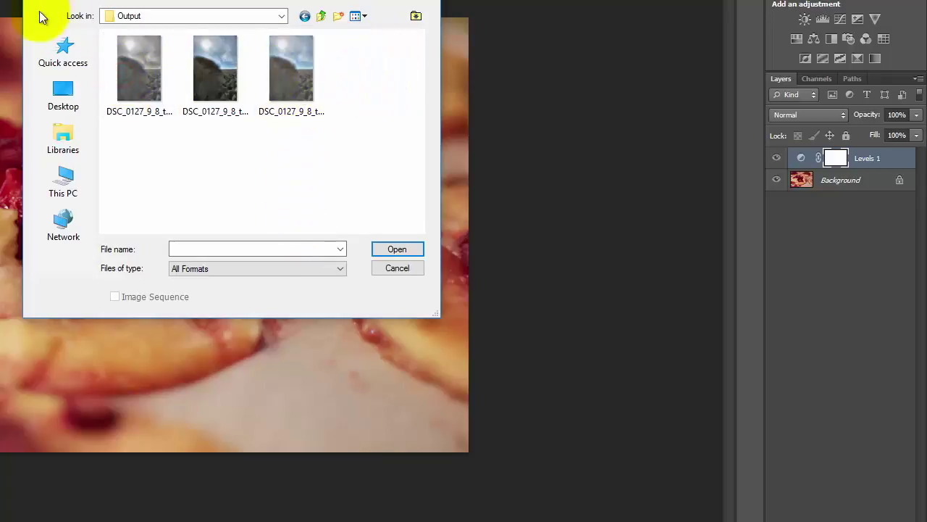
{"action": "left_click", "coordinate": [320, 15]}
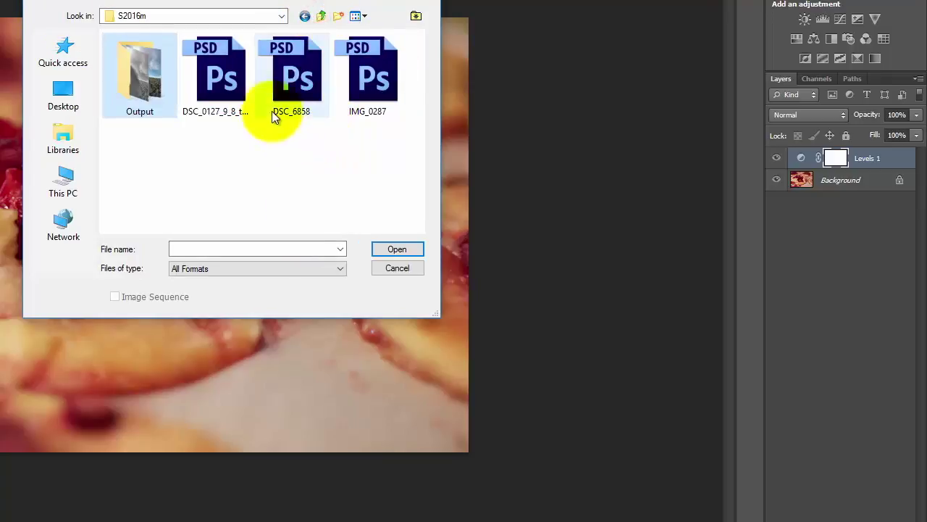
{"action": "left_click", "coordinate": [373, 76]}
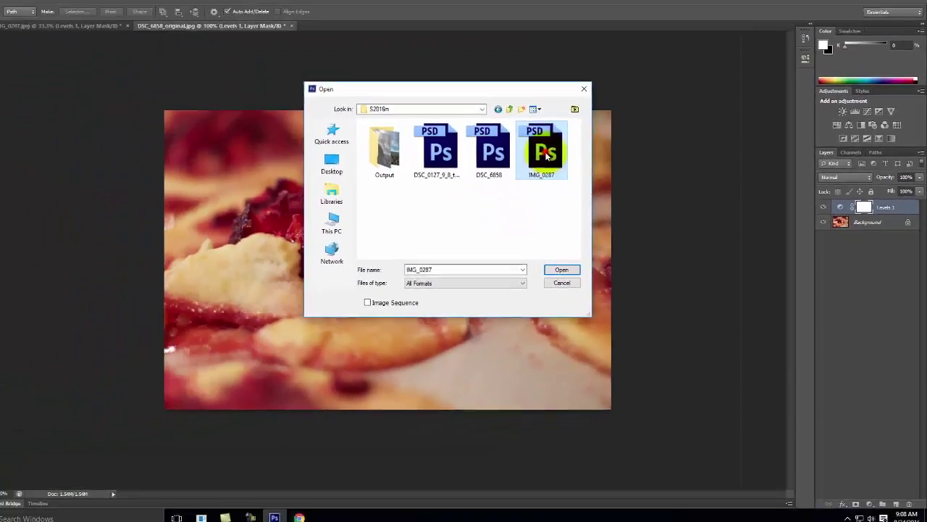
{"action": "double_click", "coordinate": [472, 121]}
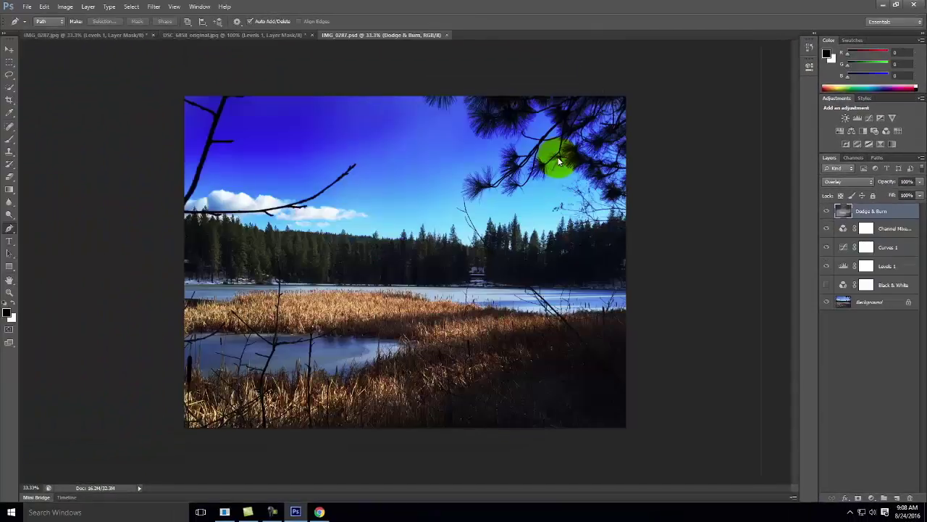
{"action": "left_click", "coordinate": [447, 35]}
Open DSC_0127_9_8_tonemapped.psd and select its Dodge & Burn layer.
{"action": "left_click", "coordinate": [26, 7]}
{"action": "left_click", "coordinate": [28, 29]}
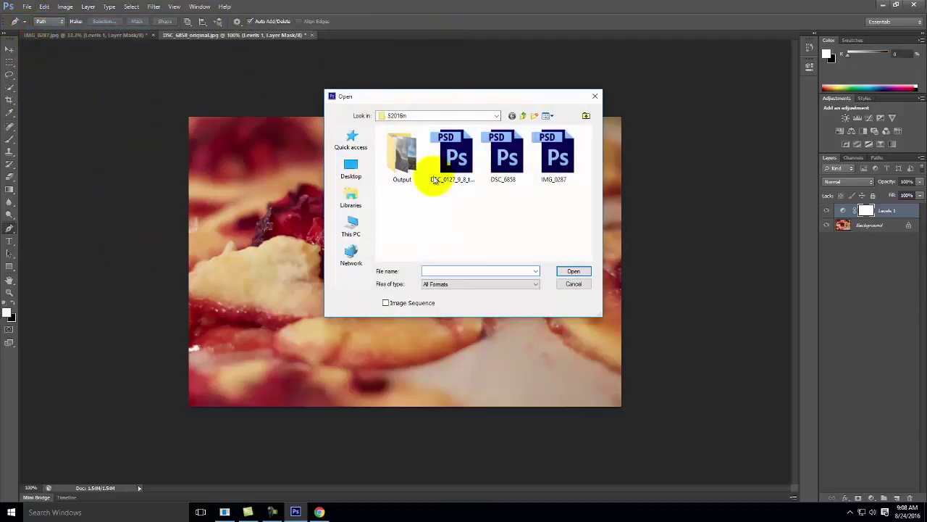
{"action": "double_click", "coordinate": [453, 152]}
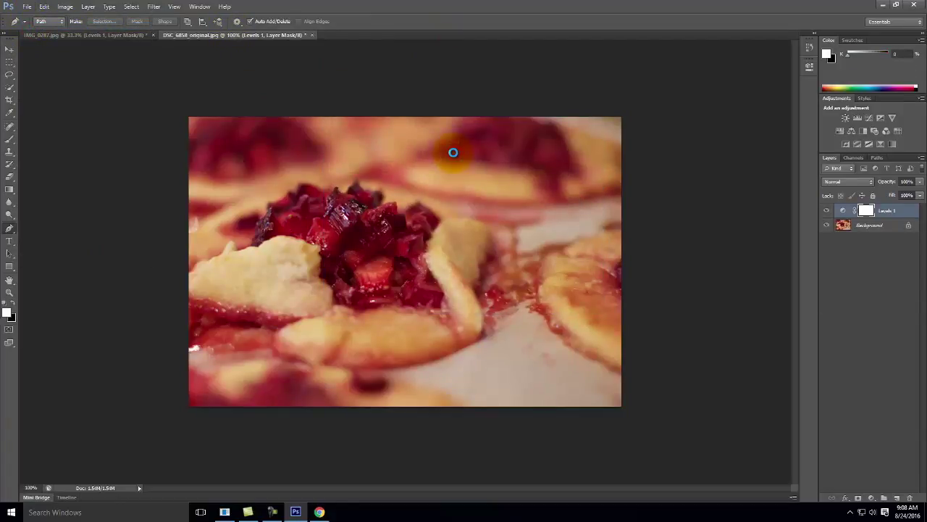
{"action": "left_click", "coordinate": [841, 208]}
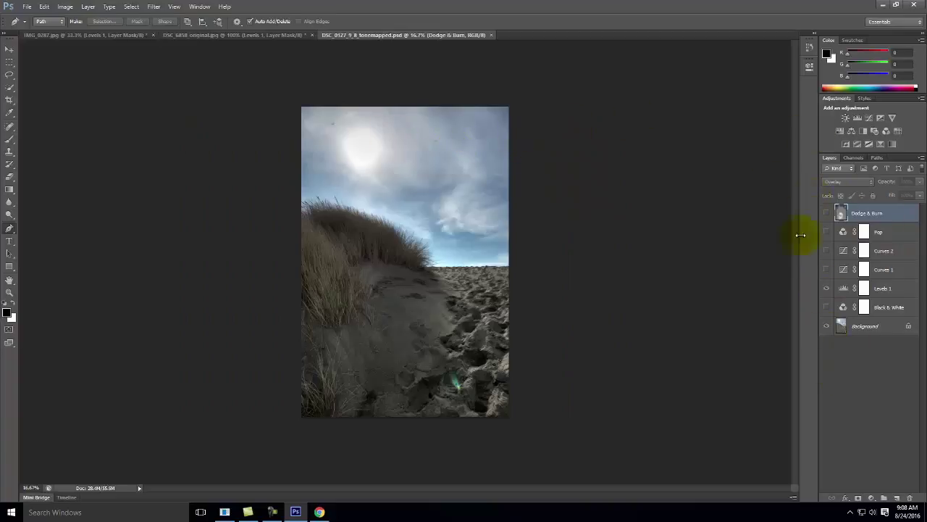
Delete all of the beach photo's adjustment layers above Background.
{"action": "left_click", "coordinate": [897, 309], "text": "shift"}
{"action": "left_click", "coordinate": [910, 500]}
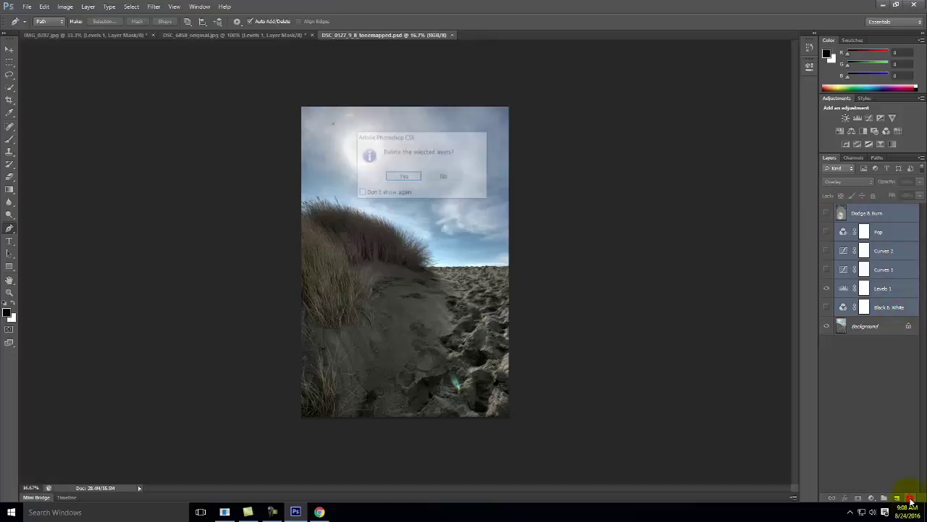
{"action": "left_click", "coordinate": [414, 178]}
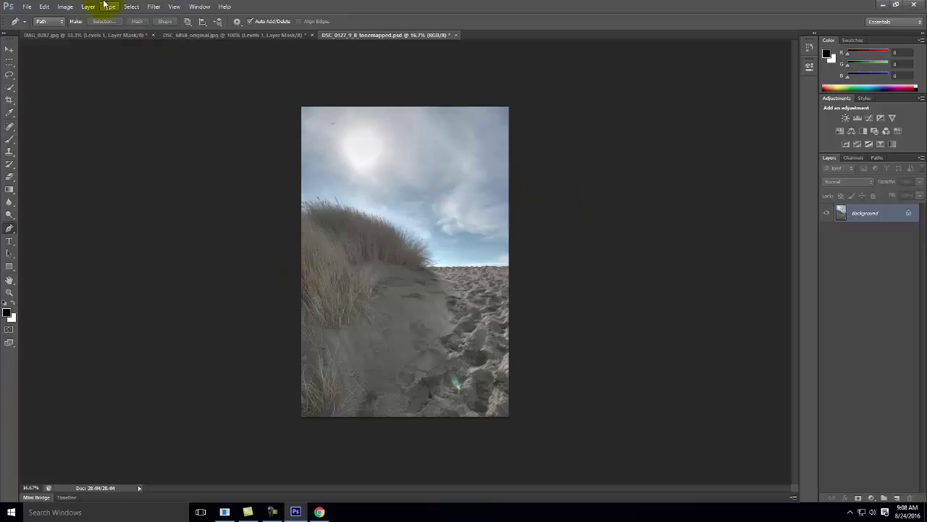
Add a Levels layer with black point 46 and white point 248, comparing it on and off.
{"action": "left_click", "coordinate": [131, 6]}
{"action": "mouse_move", "coordinate": [73, 9]}
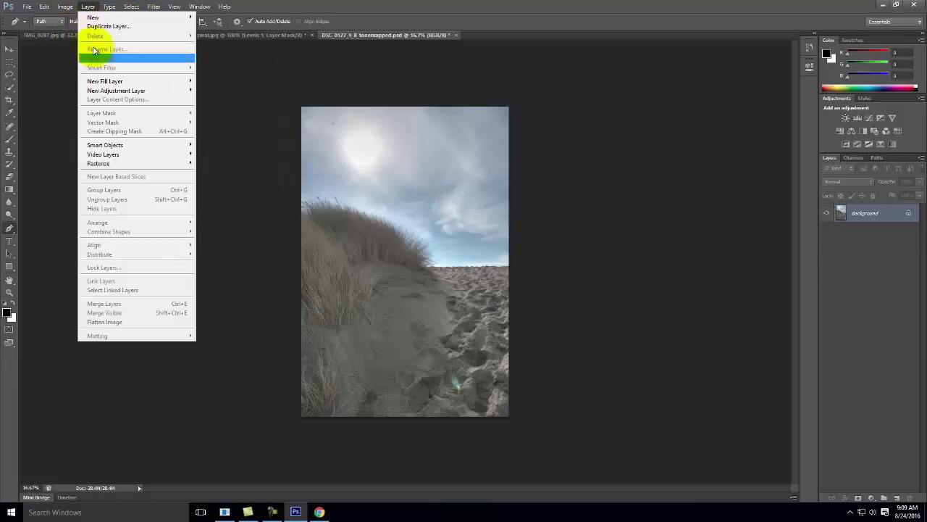
{"action": "mouse_move", "coordinate": [116, 91]}
{"action": "left_click", "coordinate": [248, 99]}
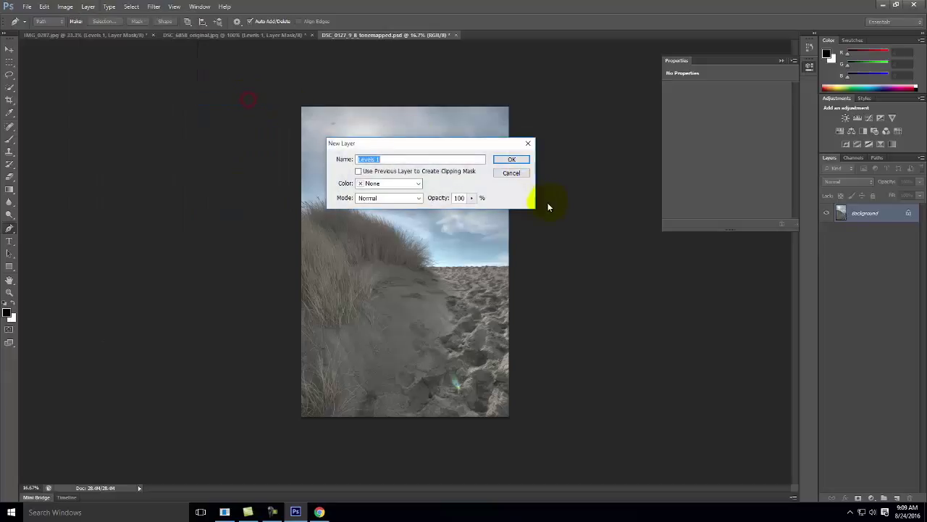
{"action": "left_click", "coordinate": [520, 158]}
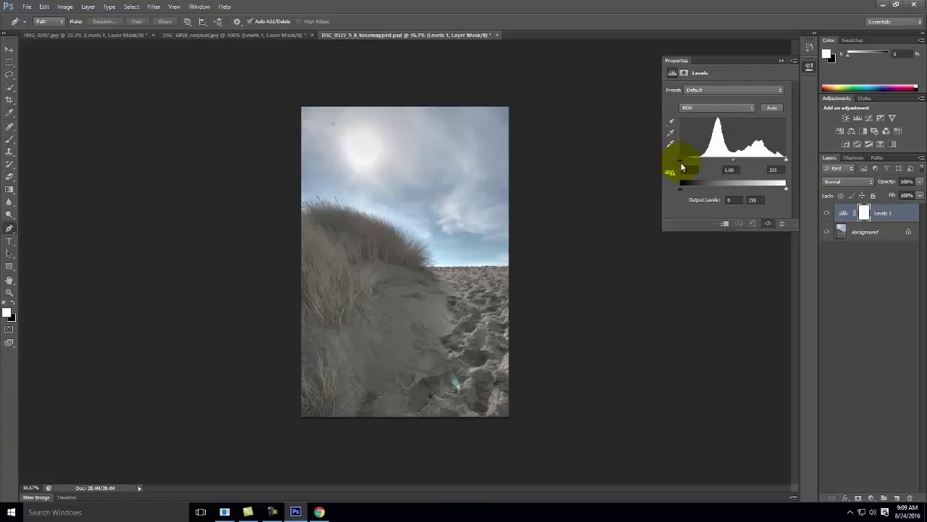
{"action": "left_click_drag", "start_coordinate": [682, 162], "coordinate": [699, 164]}
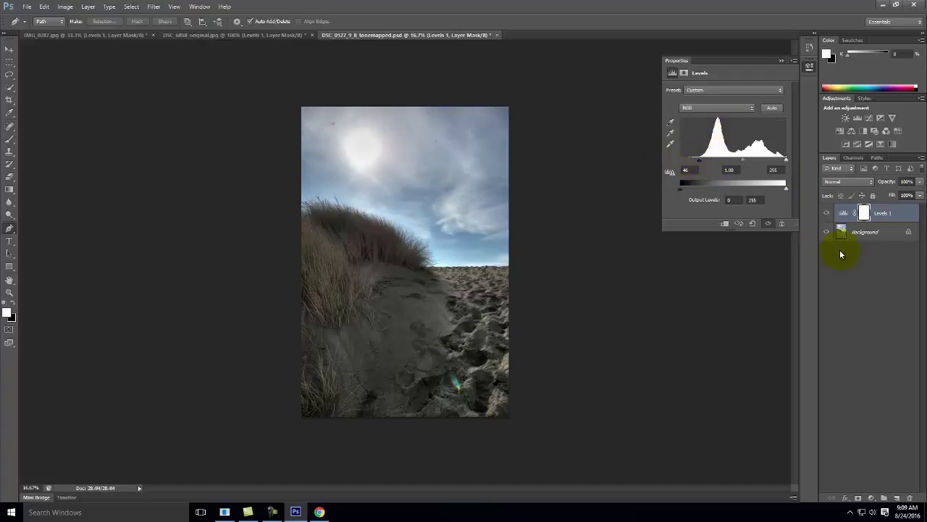
{"action": "left_click", "coordinate": [827, 213]}
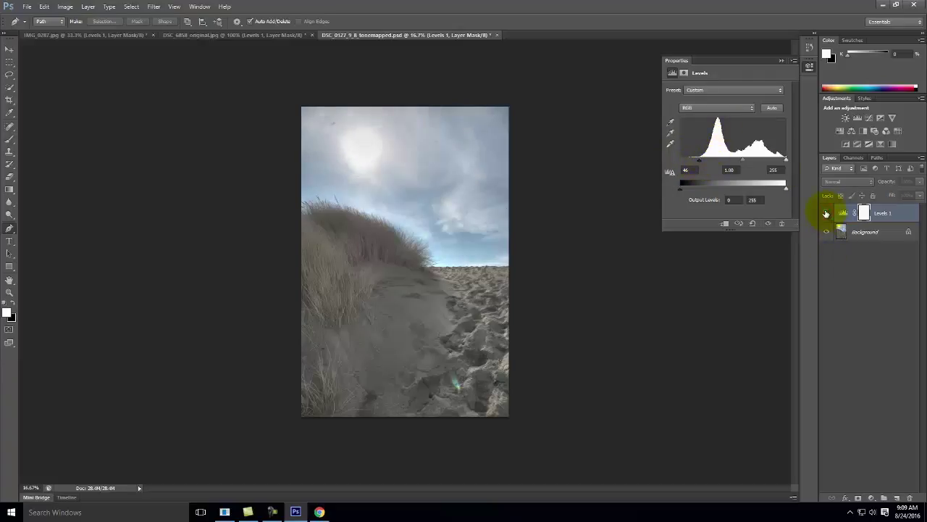
{"action": "left_click", "coordinate": [827, 213]}
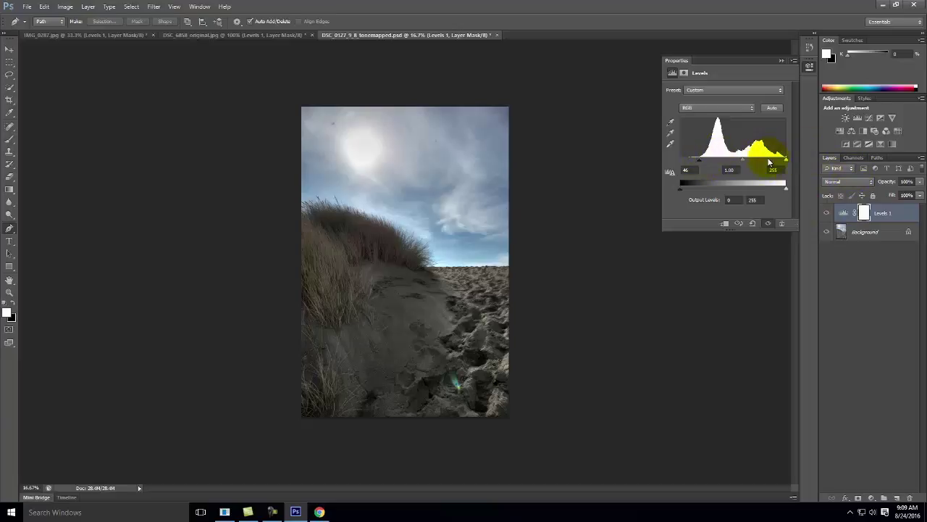
{"action": "left_click_drag", "start_coordinate": [787, 162], "coordinate": [783, 165]}
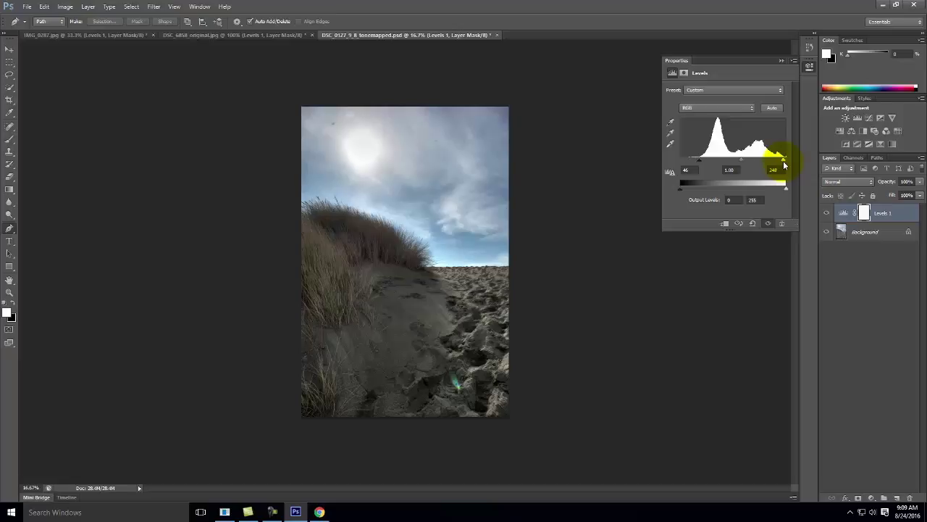
{"action": "left_click", "coordinate": [253, 36]}
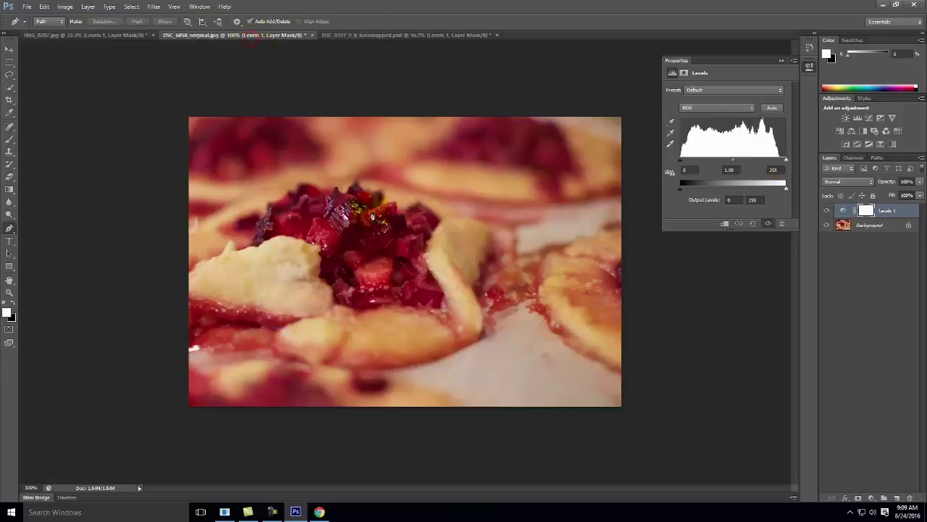
Lower the pie photo's Levels white point to 236, then go back to the beach photo.
{"action": "left_click_drag", "start_coordinate": [787, 165], "coordinate": [779, 163]}
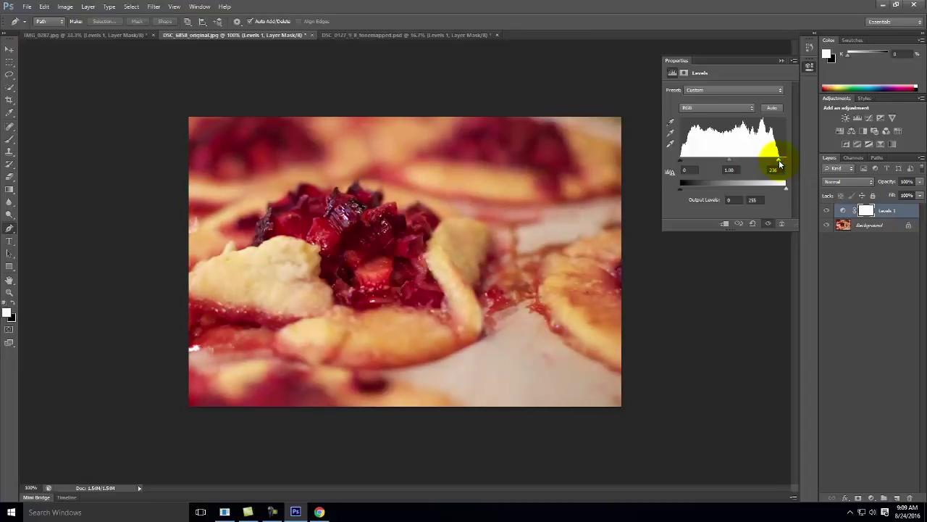
{"action": "left_click", "coordinate": [119, 35]}
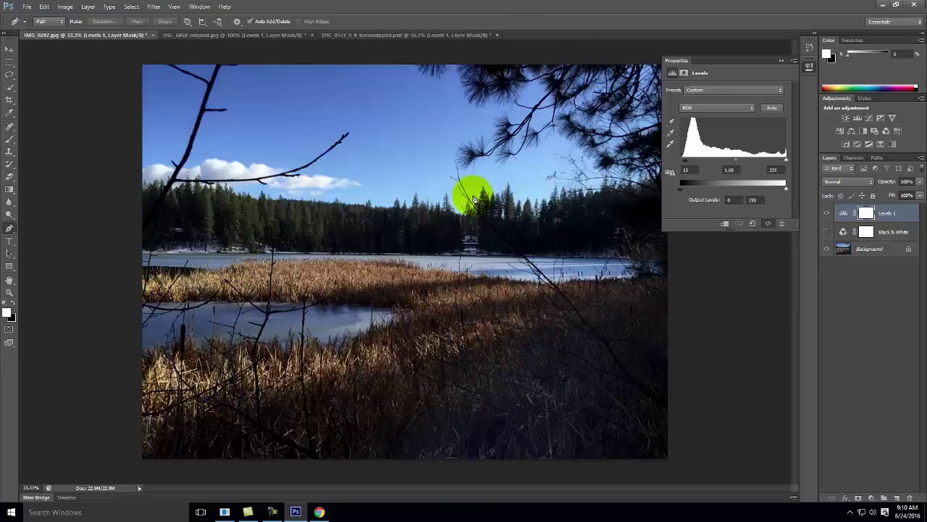
{"action": "left_click", "coordinate": [347, 35]}
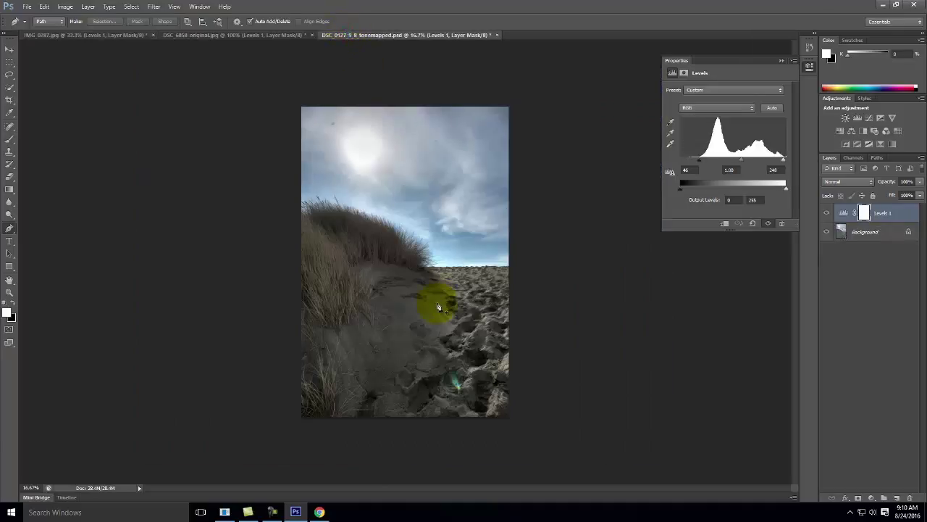
Create a Curves 1 adjustment layer on the beach photo above Levels 1.
{"action": "right_click", "coordinate": [56, 35]}
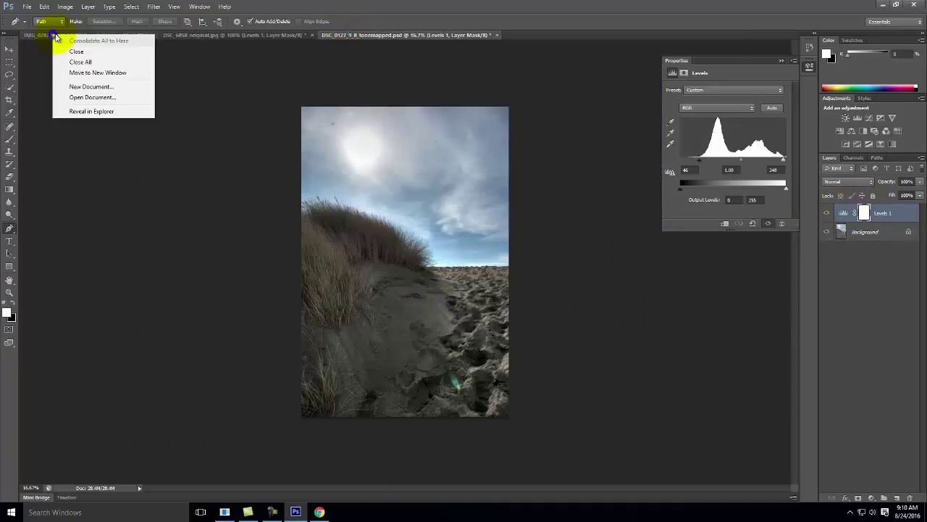
{"action": "left_click", "coordinate": [88, 7]}
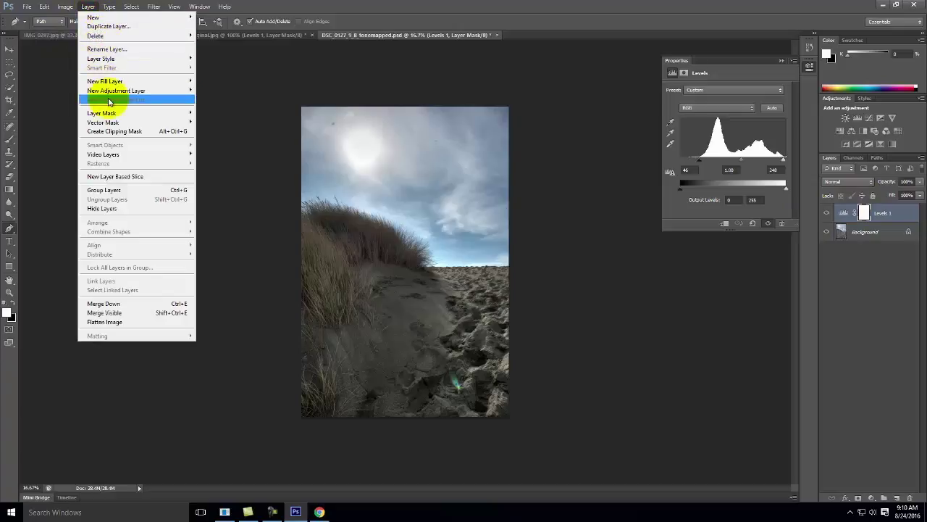
{"action": "mouse_move", "coordinate": [114, 90]}
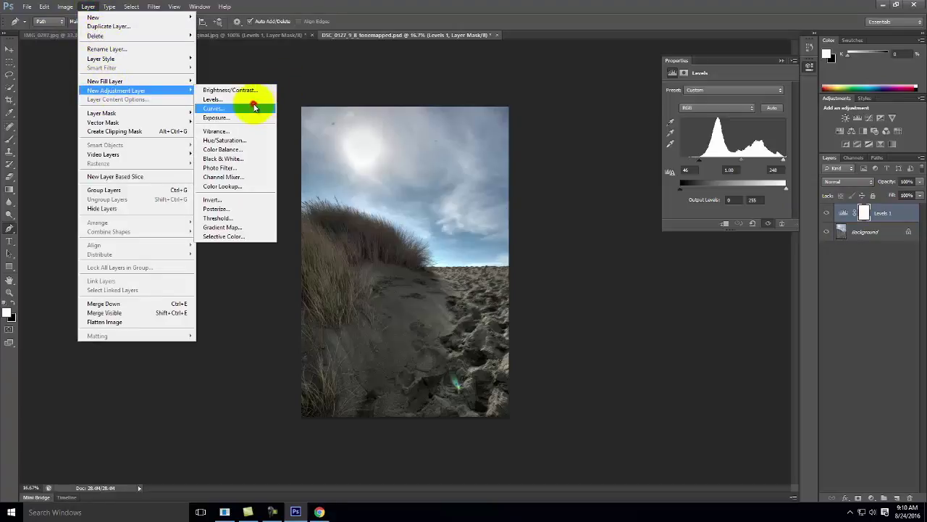
{"action": "left_click", "coordinate": [255, 108]}
{"action": "left_click", "coordinate": [514, 156]}
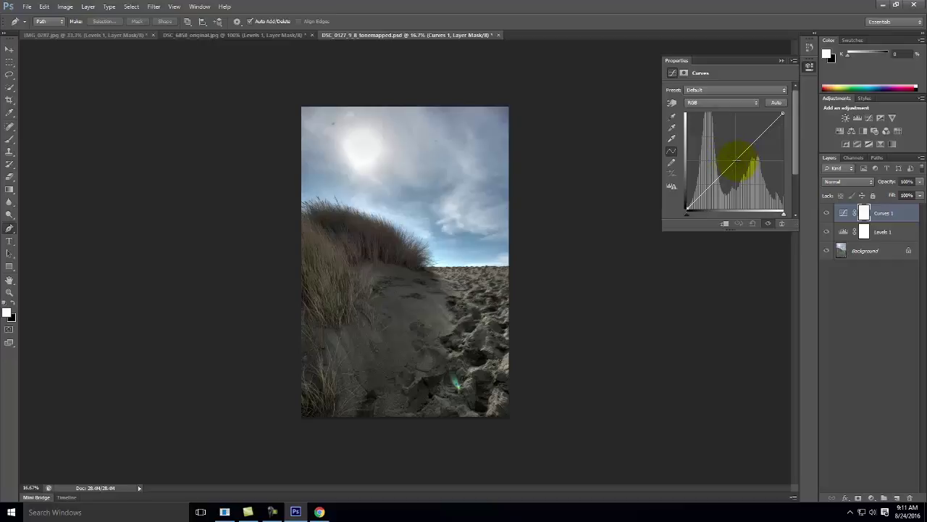
Try brightening the RGB curve, then return it almost to the straight diagonal.
{"action": "left_click_drag", "start_coordinate": [736, 159], "coordinate": [754, 174]}
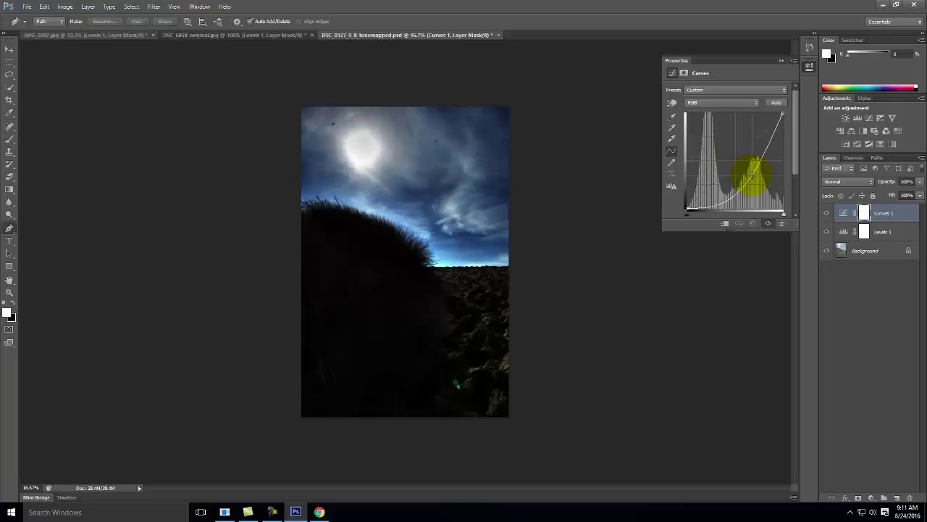
{"action": "mouse_move", "coordinate": [753, 173]}
{"action": "left_mouse_down"}
{"action": "mouse_move", "coordinate": [748, 156]}
{"action": "mouse_move", "coordinate": [752, 165]}
{"action": "left_mouse_up"}
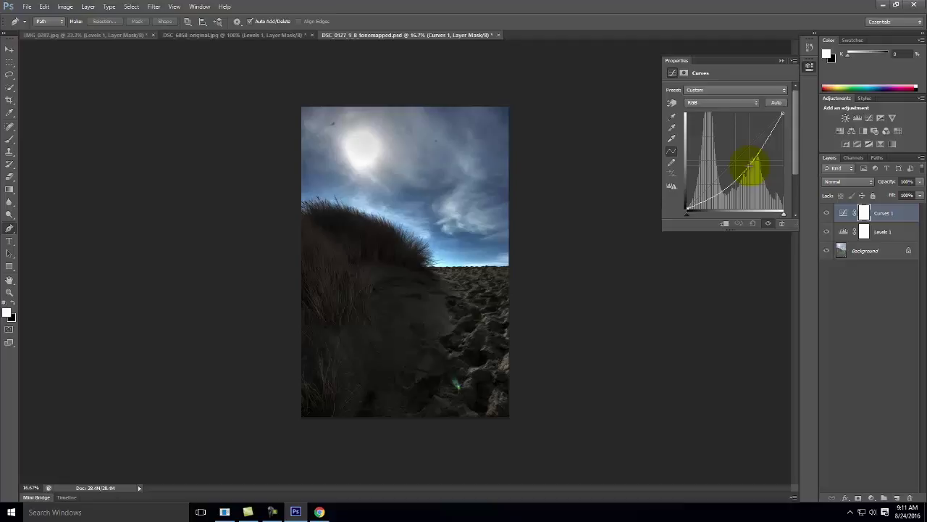
{"action": "left_click_drag", "start_coordinate": [750, 168], "coordinate": [730, 145]}
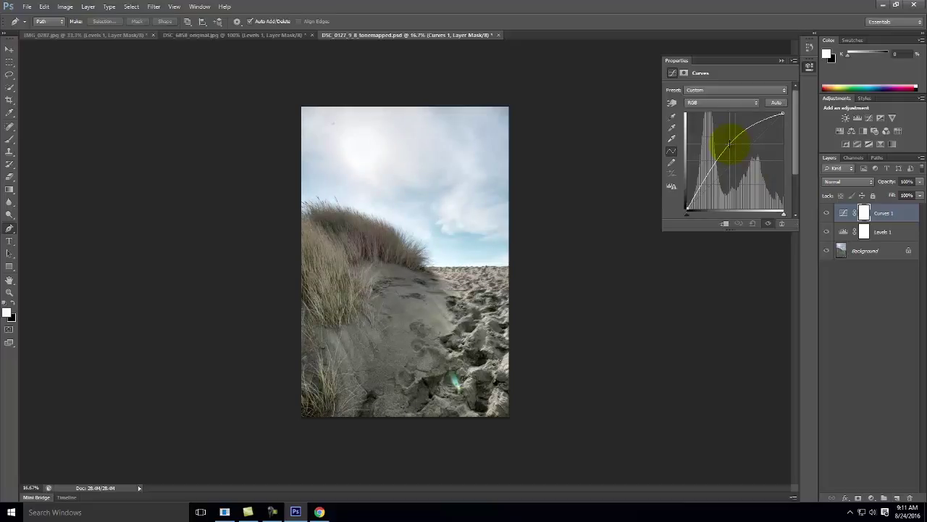
{"action": "left_click_drag", "start_coordinate": [730, 143], "coordinate": [737, 160]}
Undo the last curve change and form a gentle S-curve with a raised midtone and anchored shadows.
{"action": "left_click", "coordinate": [864, 223]}
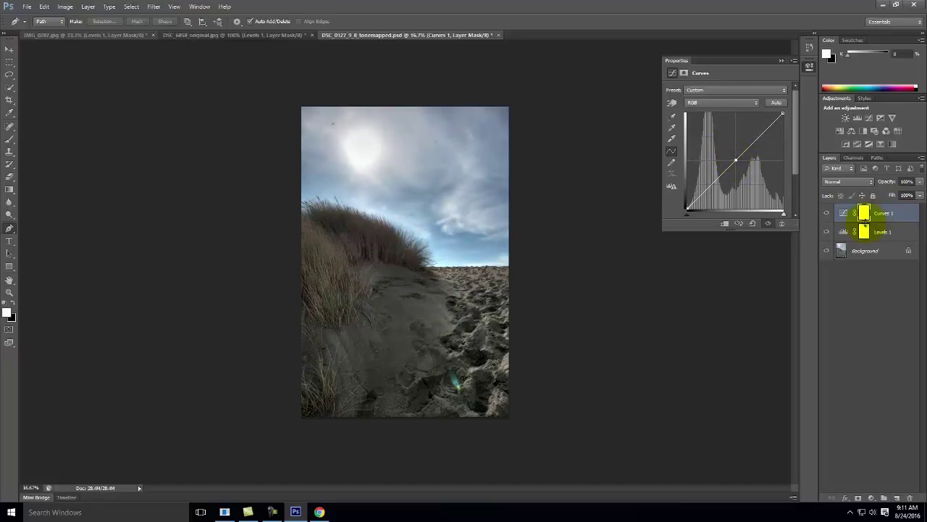
{"action": "key", "text": "ctrl+z"}
{"action": "mouse_move", "coordinate": [760, 134]}
{"action": "left_mouse_down"}
{"action": "mouse_move", "coordinate": [756, 128]}
{"action": "mouse_move", "coordinate": [777, 154]}
{"action": "mouse_move", "coordinate": [759, 124]}
{"action": "mouse_move", "coordinate": [756, 131]}
{"action": "left_mouse_up"}
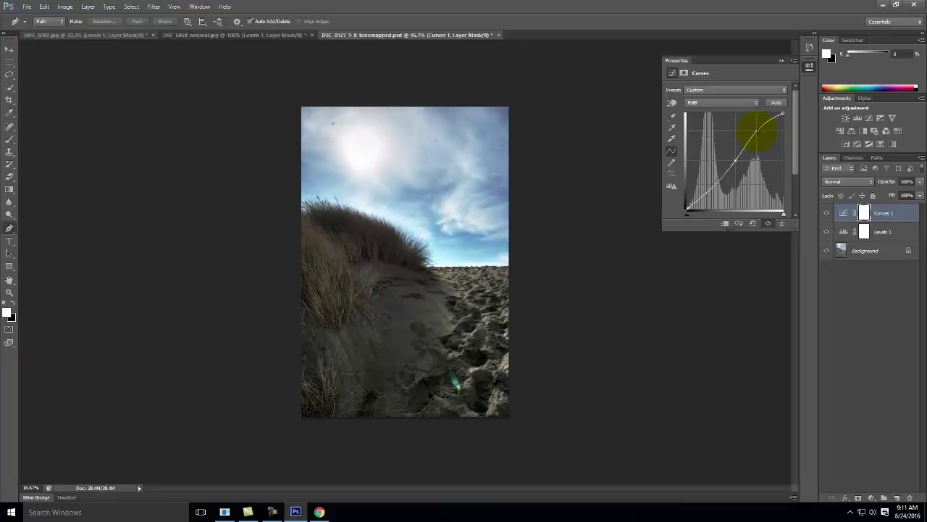
{"action": "left_click", "coordinate": [715, 185]}
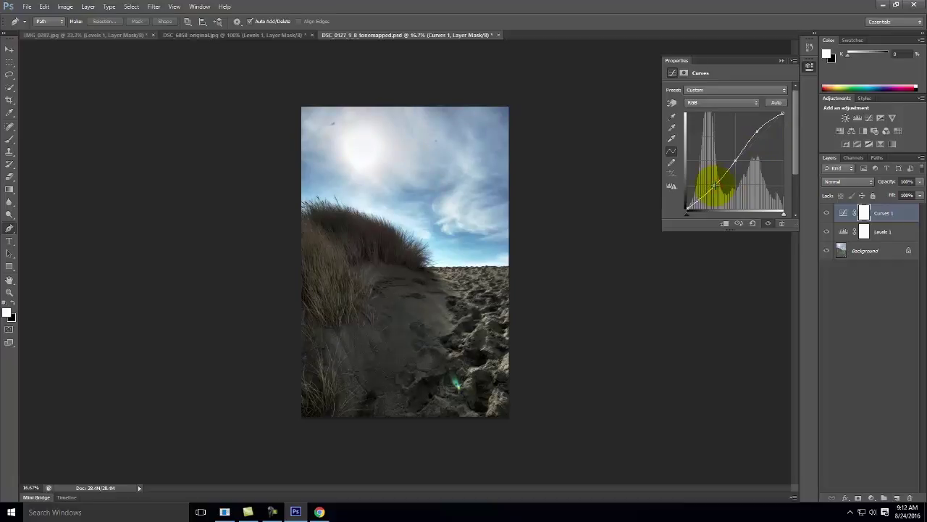
Compare the beach photo with Curves 1 hidden and shown, then switch to the pie photo.
{"action": "left_click", "coordinate": [827, 214]}
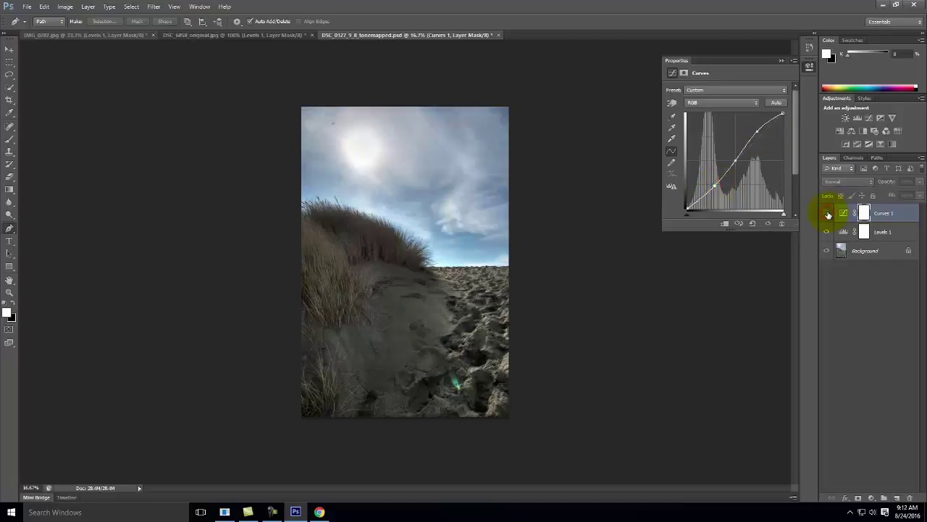
{"action": "left_click", "coordinate": [827, 213]}
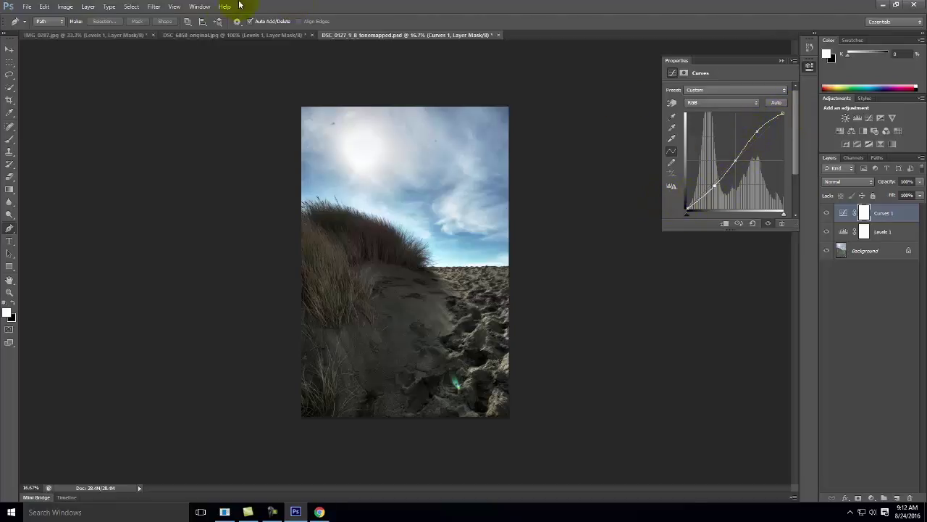
{"action": "left_click", "coordinate": [220, 35]}
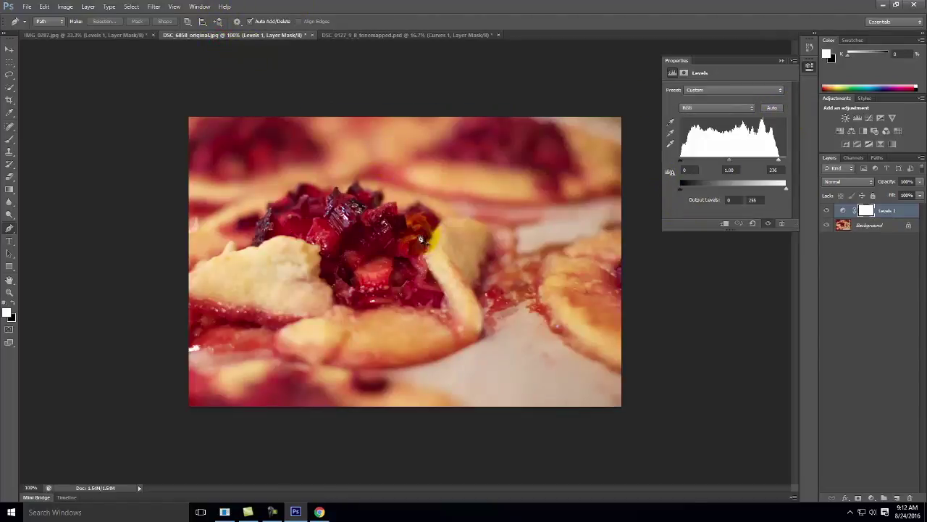
Add a Curves 1 adjustment layer to the pie photo.
{"action": "left_click", "coordinate": [88, 7]}
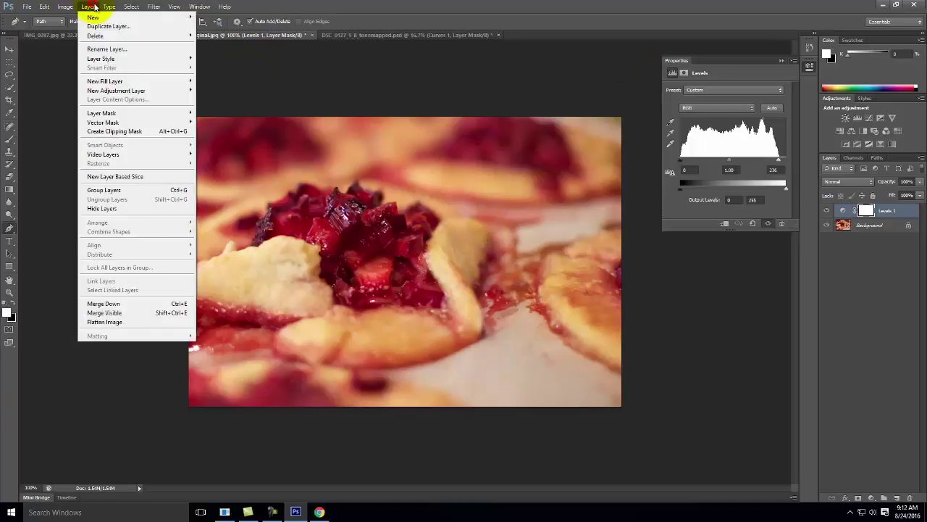
{"action": "mouse_move", "coordinate": [106, 94]}
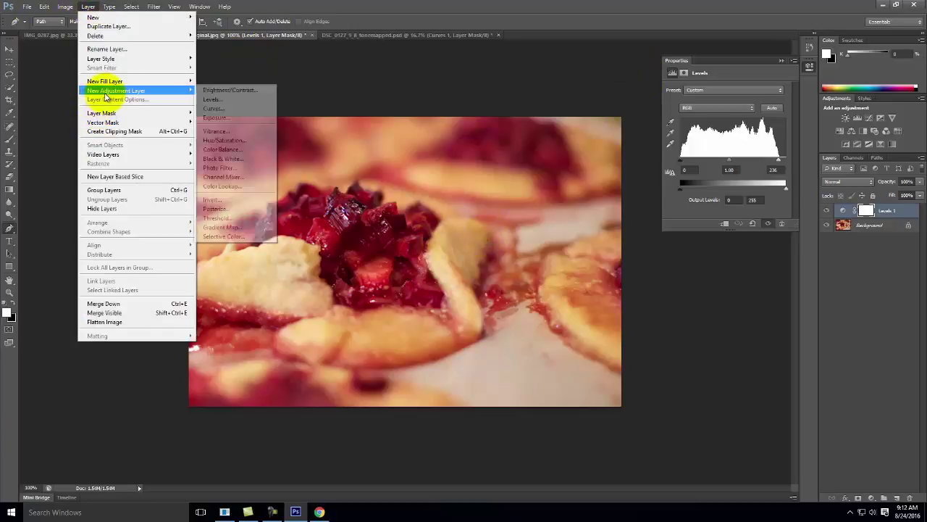
{"action": "left_click", "coordinate": [236, 108]}
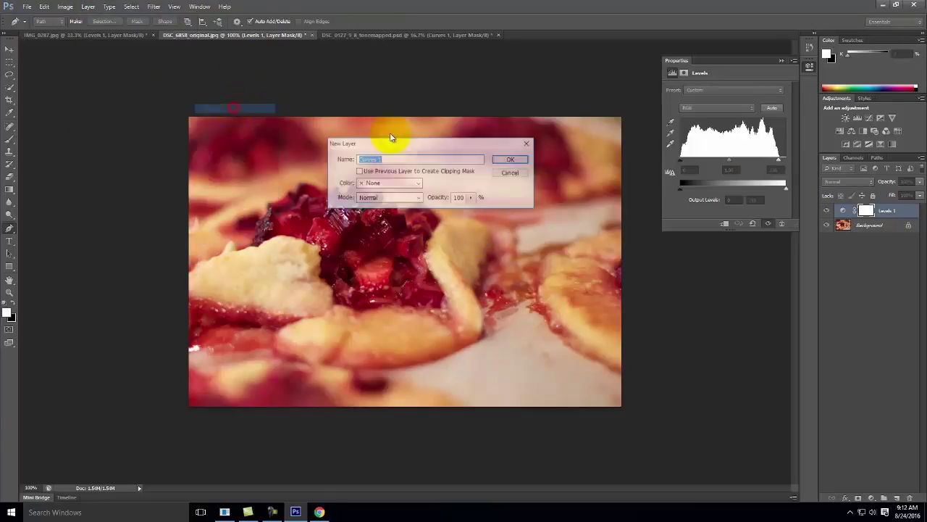
{"action": "left_click", "coordinate": [512, 158]}
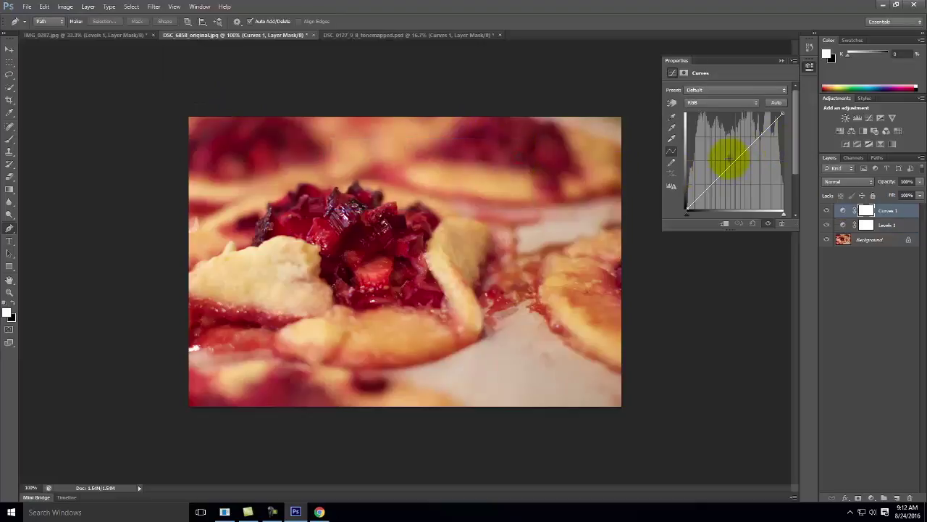
Bend the pie photo's curve into an S-shape, lifting highlights and deepening shadows.
{"action": "left_click_drag", "start_coordinate": [735, 161], "coordinate": [721, 147]}
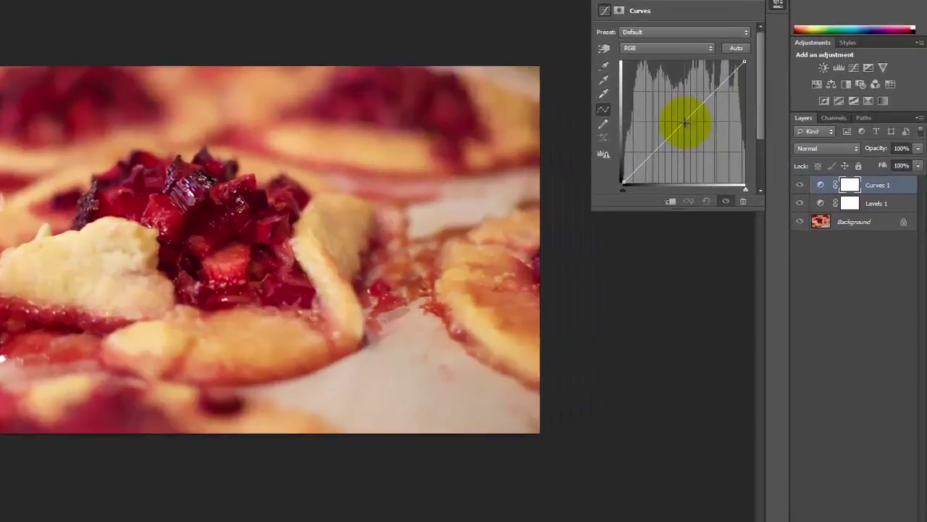
{"action": "left_click_drag", "start_coordinate": [616, 69], "coordinate": [639, 88]}
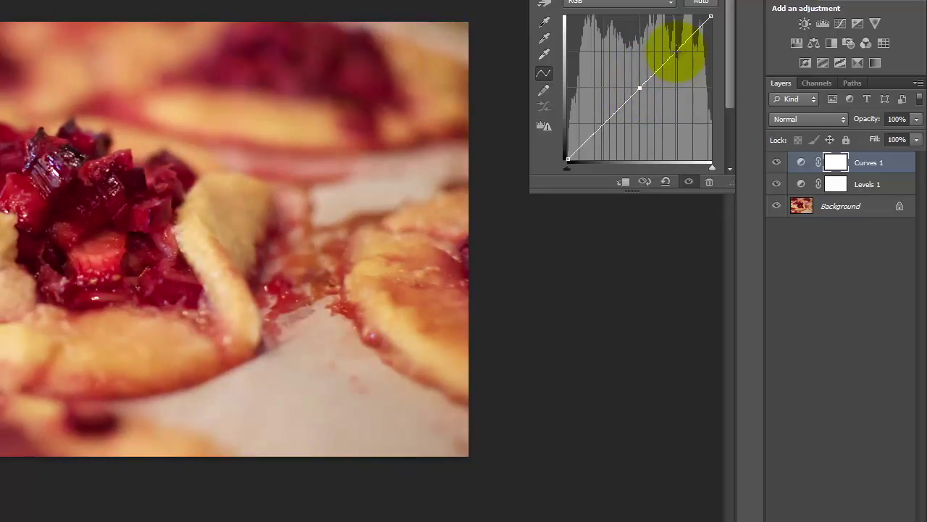
{"action": "mouse_move", "coordinate": [676, 52]}
{"action": "left_mouse_down"}
{"action": "mouse_move", "coordinate": [662, 41]}
{"action": "mouse_move", "coordinate": [685, 71]}
{"action": "mouse_move", "coordinate": [675, 41]}
{"action": "mouse_move", "coordinate": [662, 54]}
{"action": "left_mouse_up"}
{"action": "left_click", "coordinate": [604, 124]}
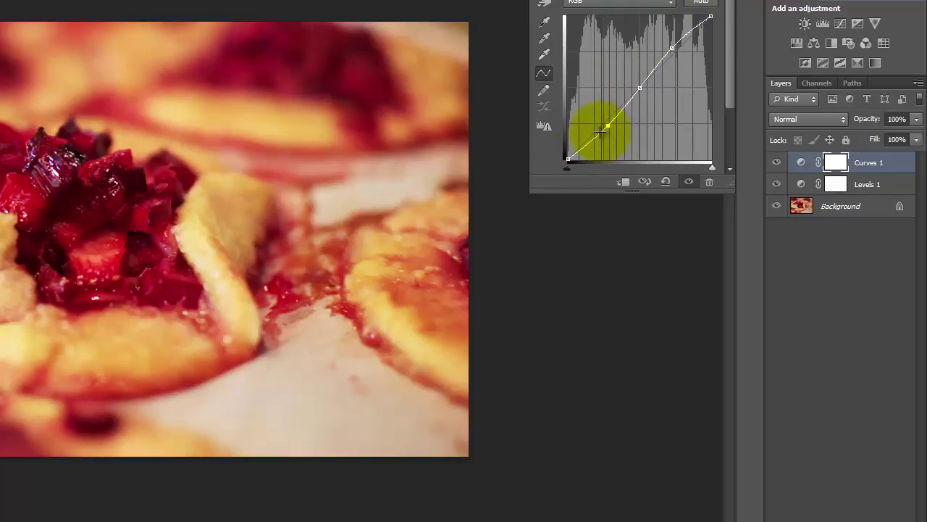
Compare the pie photo with and without Curves 1, then switch to the lake photo.
{"action": "left_click", "coordinate": [776, 164]}
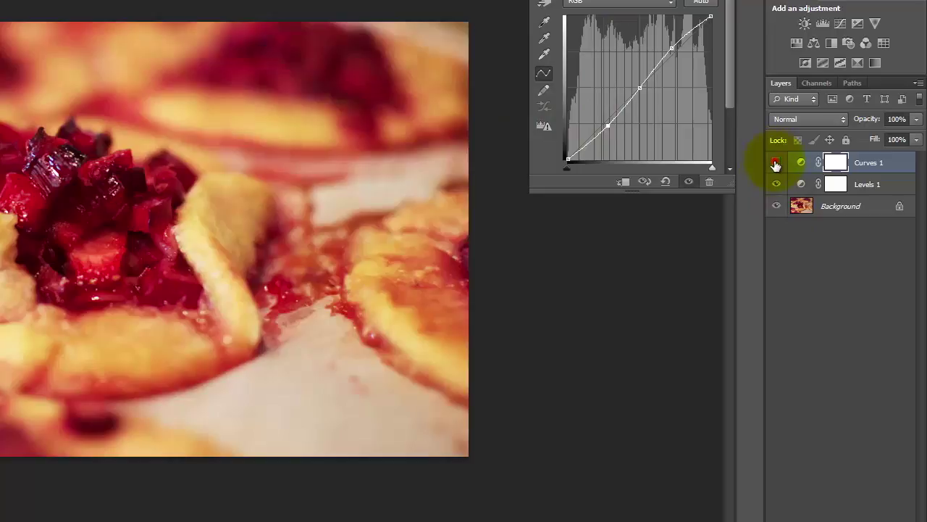
{"action": "left_click", "coordinate": [770, 161]}
{"action": "left_click", "coordinate": [766, 159]}
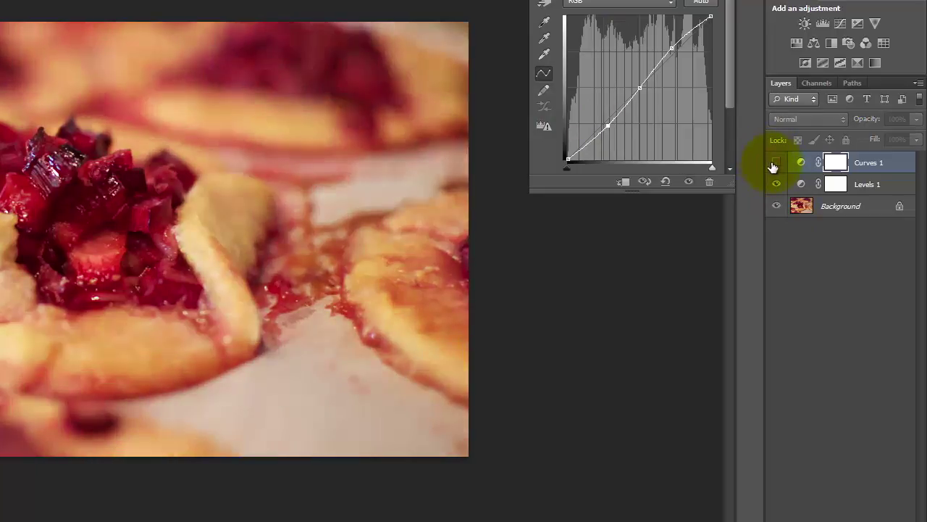
{"action": "left_click", "coordinate": [775, 164]}
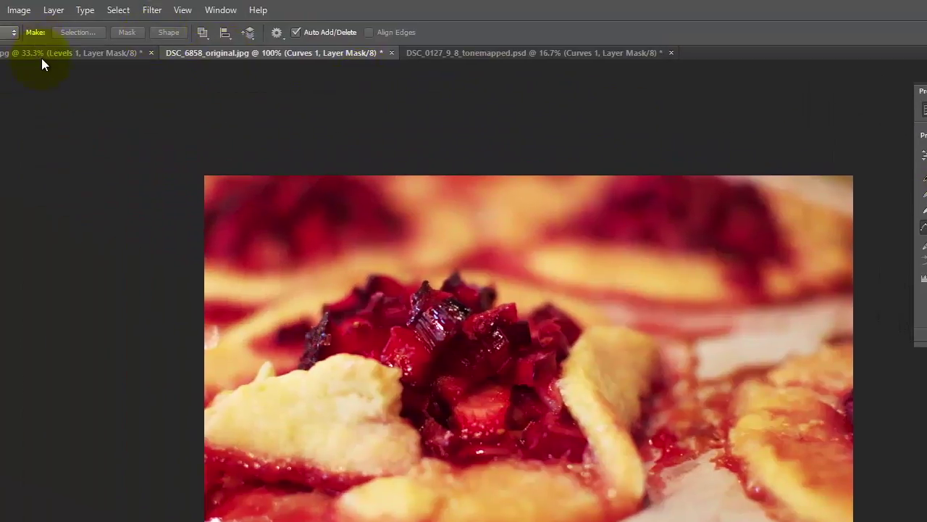
{"action": "left_click", "coordinate": [33, 23]}
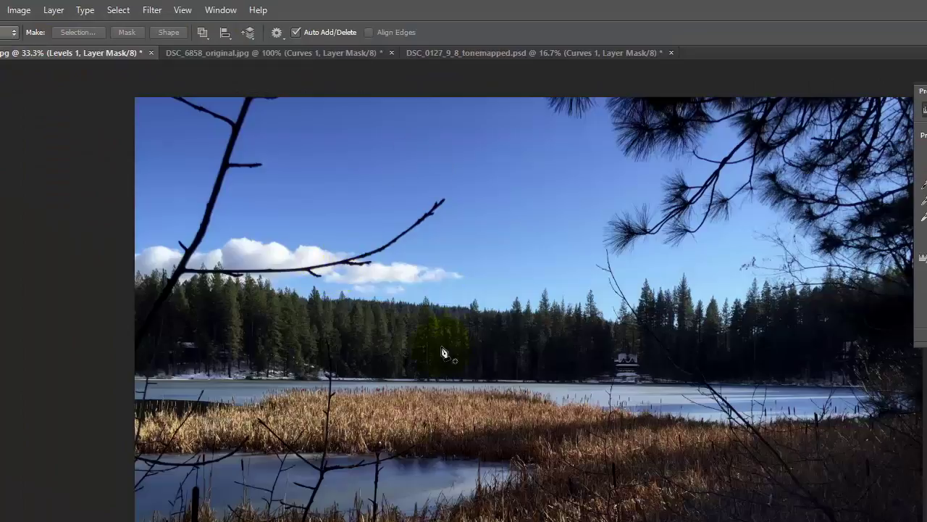
Add a Curves 1 adjustment layer to the lake photo.
{"action": "left_click", "coordinate": [58, 16]}
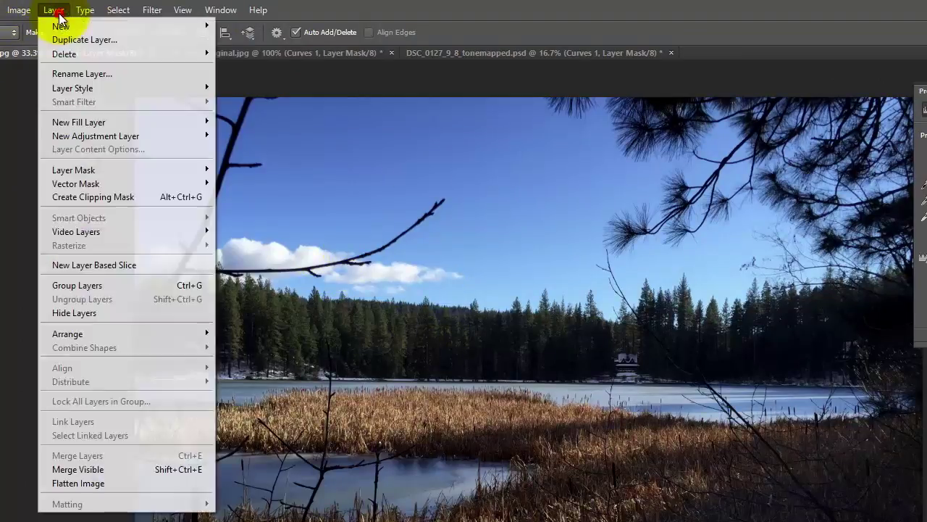
{"action": "mouse_move", "coordinate": [94, 138]}
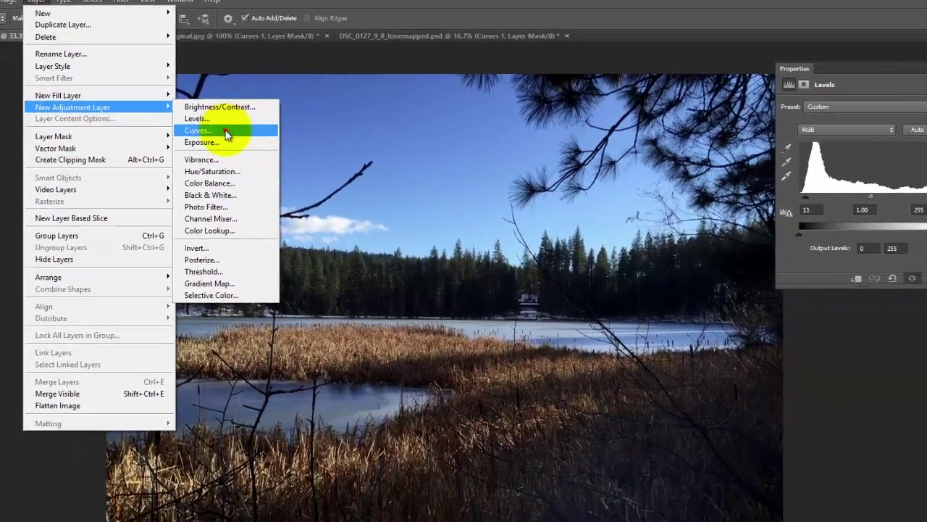
{"action": "left_click", "coordinate": [242, 163]}
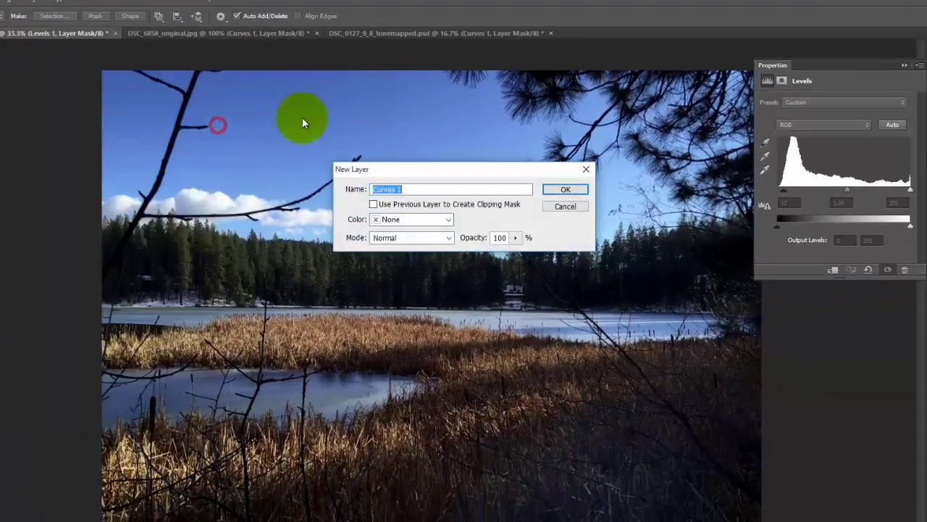
{"action": "left_click", "coordinate": [576, 189]}
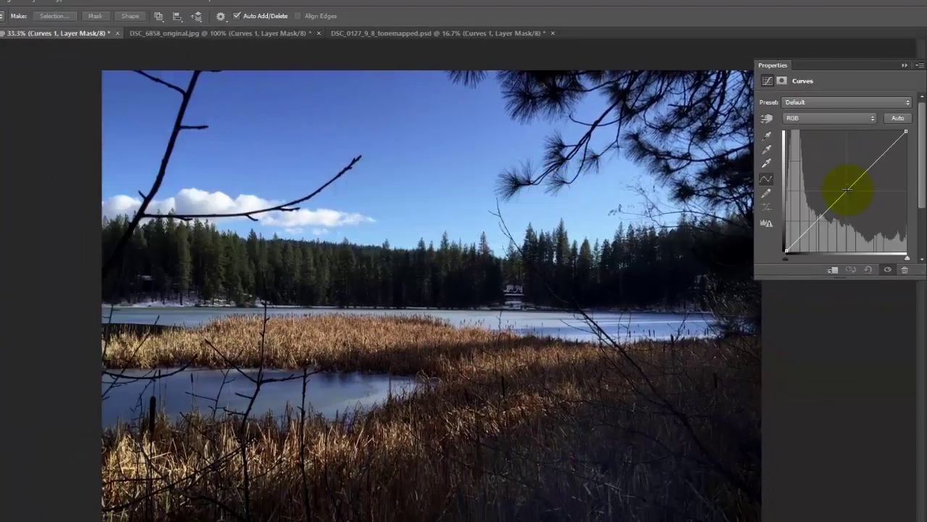
Shape the lake's curve into an S with a raised upper point and a lower anchor, comparing with and without it.
{"action": "left_click", "coordinate": [847, 190]}
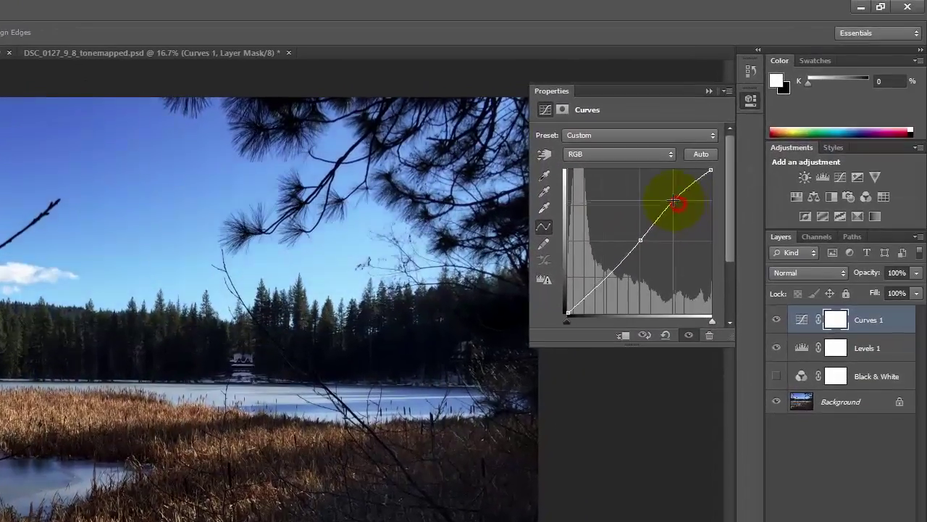
{"action": "left_click_drag", "start_coordinate": [674, 203], "coordinate": [669, 201]}
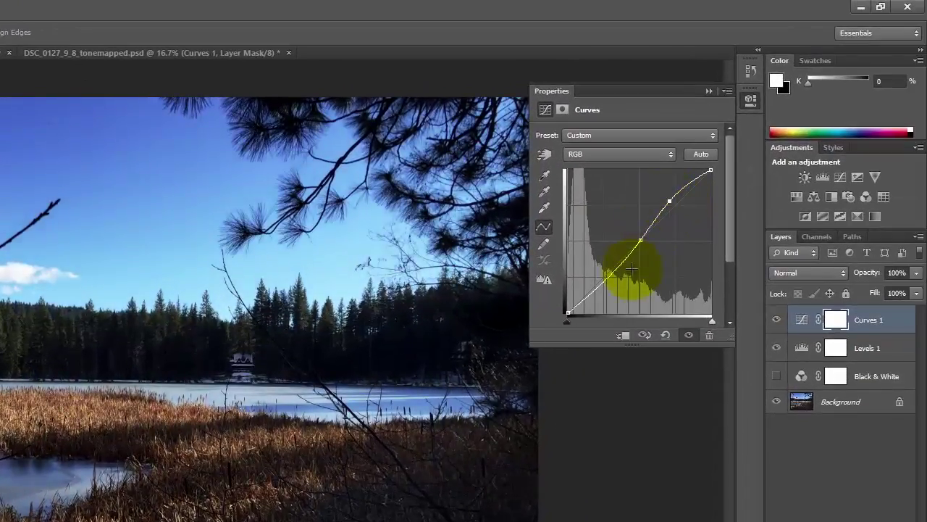
{"action": "left_click", "coordinate": [608, 277]}
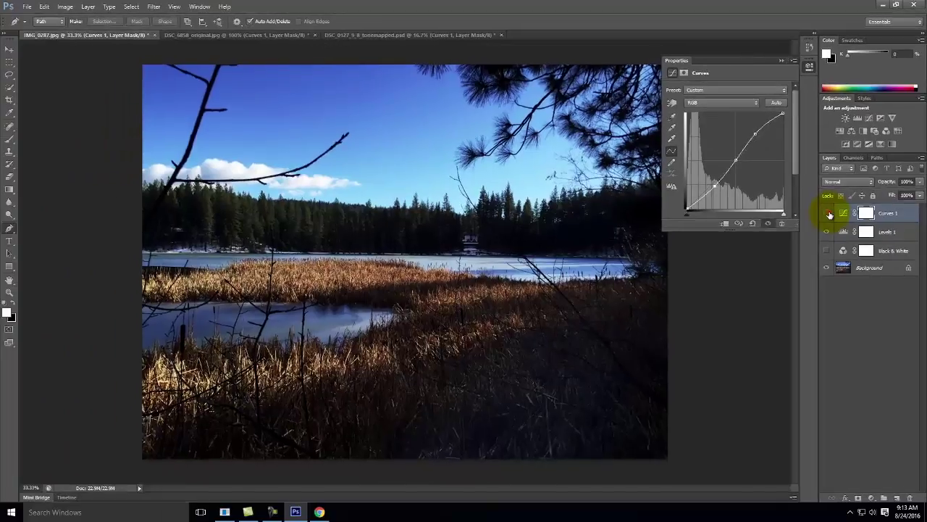
{"action": "left_click", "coordinate": [829, 214]}
{"action": "left_click", "coordinate": [829, 214]}
{"action": "left_click", "coordinate": [829, 215]}
{"action": "left_click", "coordinate": [829, 215]}
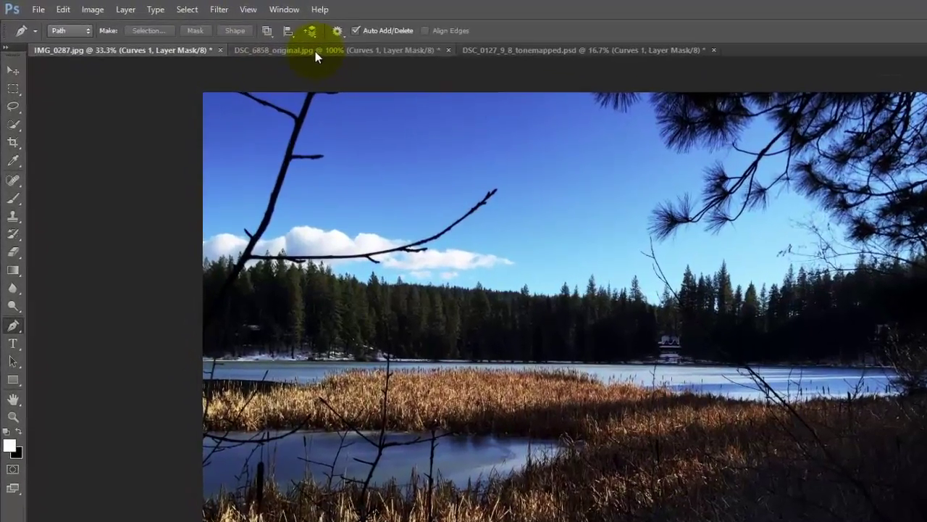
Open DSC_0161_2_0_tonemapped.jpg from the Ex104 folder.
{"action": "left_click", "coordinate": [315, 51]}
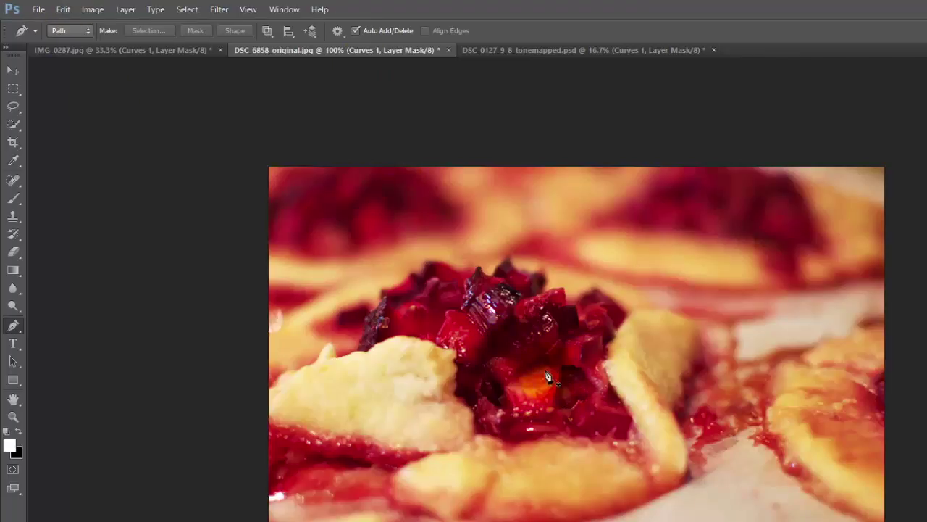
{"action": "left_click", "coordinate": [39, 10]}
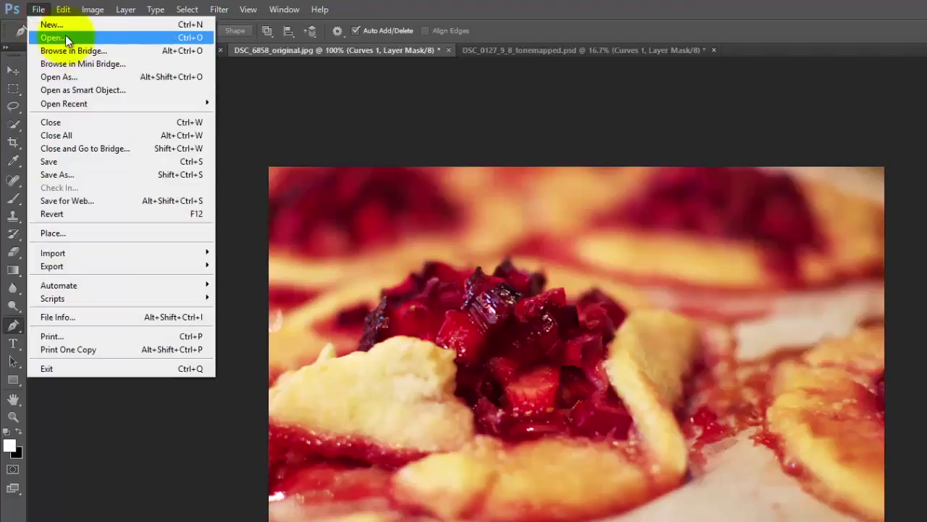
{"action": "left_click", "coordinate": [66, 37]}
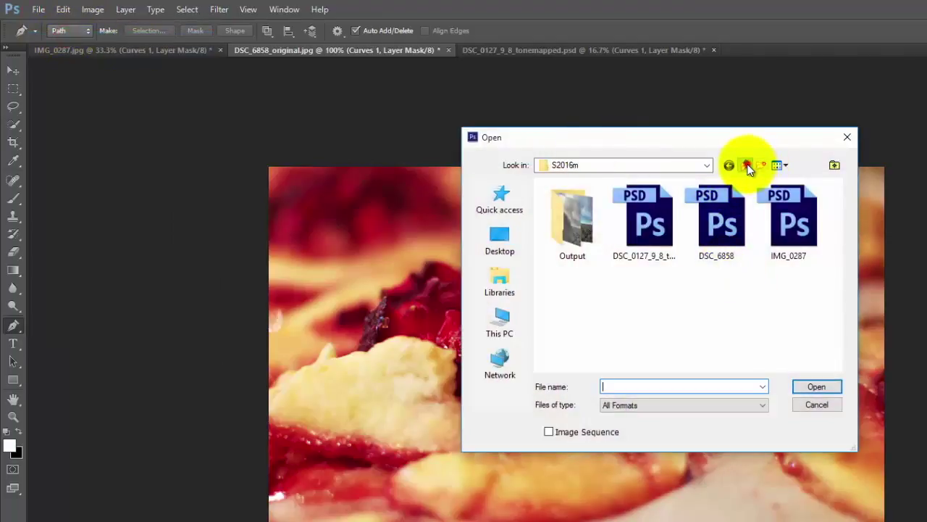
{"action": "left_click", "coordinate": [747, 166]}
{"action": "left_click_drag", "start_coordinate": [844, 242], "coordinate": [847, 329]}
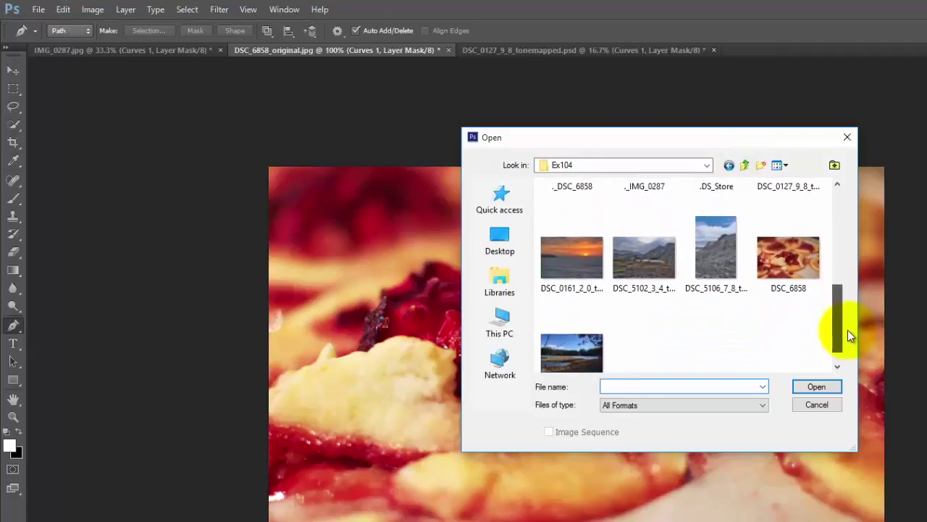
{"action": "left_click", "coordinate": [570, 260]}
{"action": "left_click", "coordinate": [816, 386]}
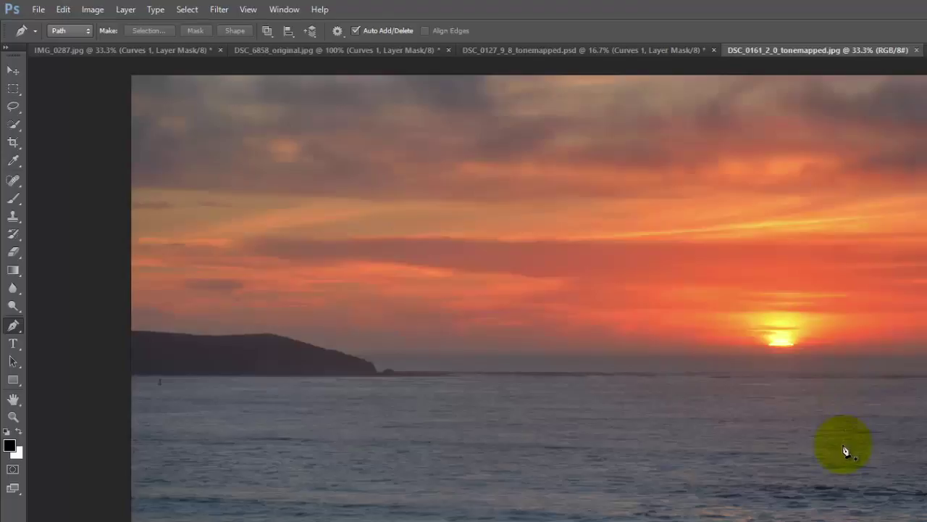
Add a default Channel Mixer layer above the sunset's Background and rename it Pop.
{"action": "left_click", "coordinate": [123, 10]}
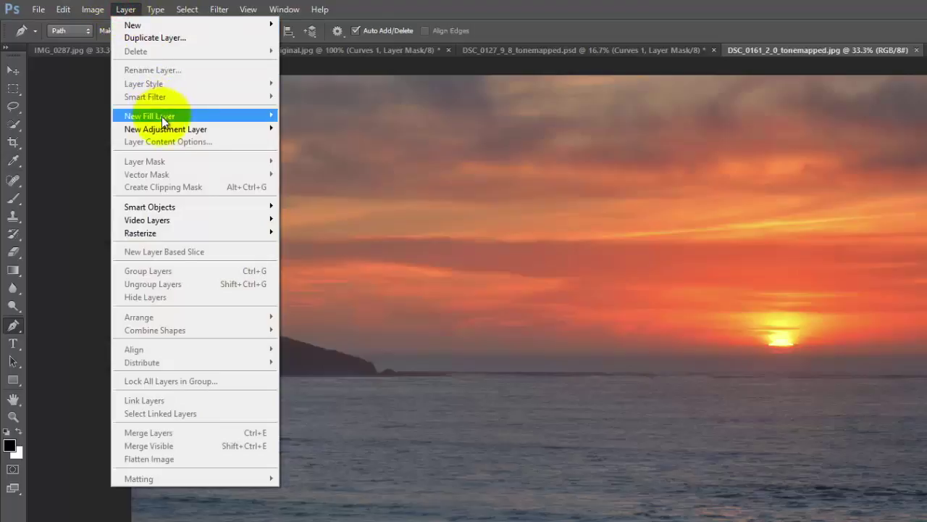
{"action": "mouse_move", "coordinate": [163, 132]}
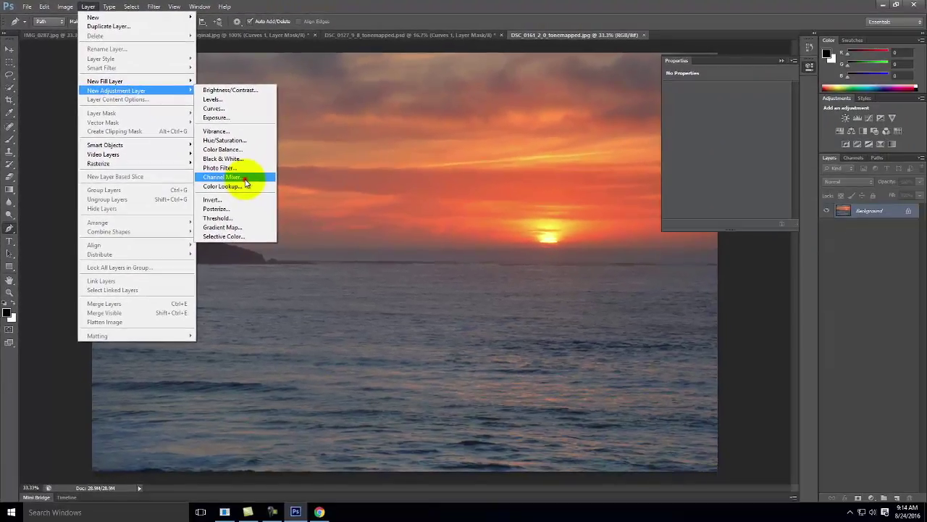
{"action": "left_click", "coordinate": [245, 178]}
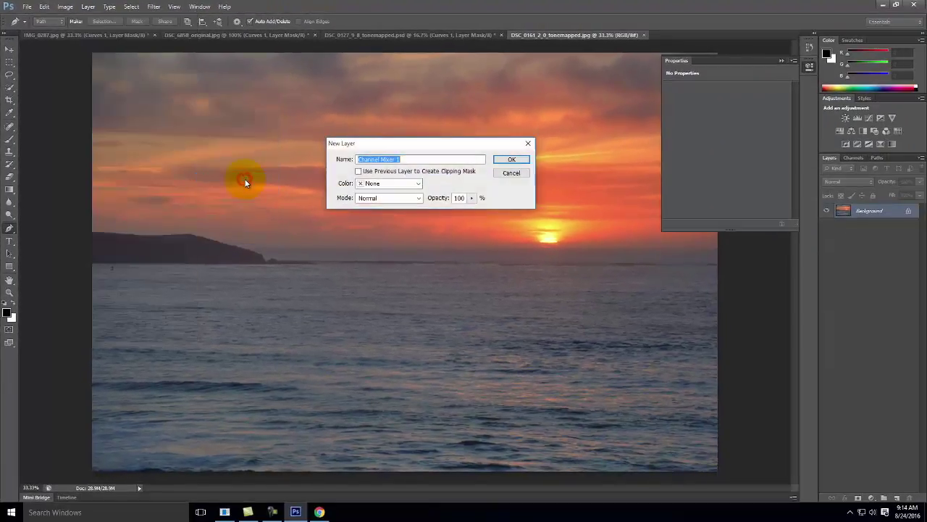
{"action": "left_click", "coordinate": [511, 160]}
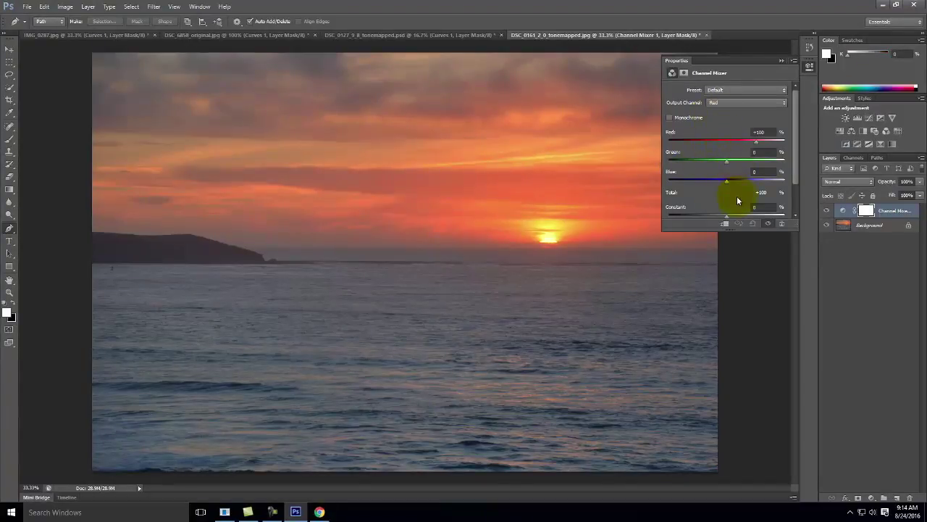
{"action": "double_click", "coordinate": [891, 213]}
{"action": "type", "text": "R"}
{"action": "left_click", "coordinate": [871, 278]}
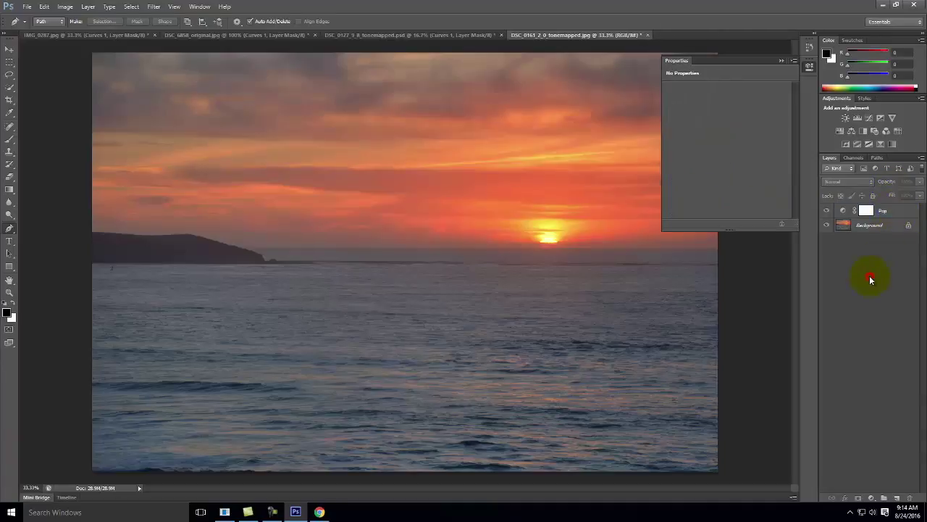
{"action": "left_click", "coordinate": [842, 210]}
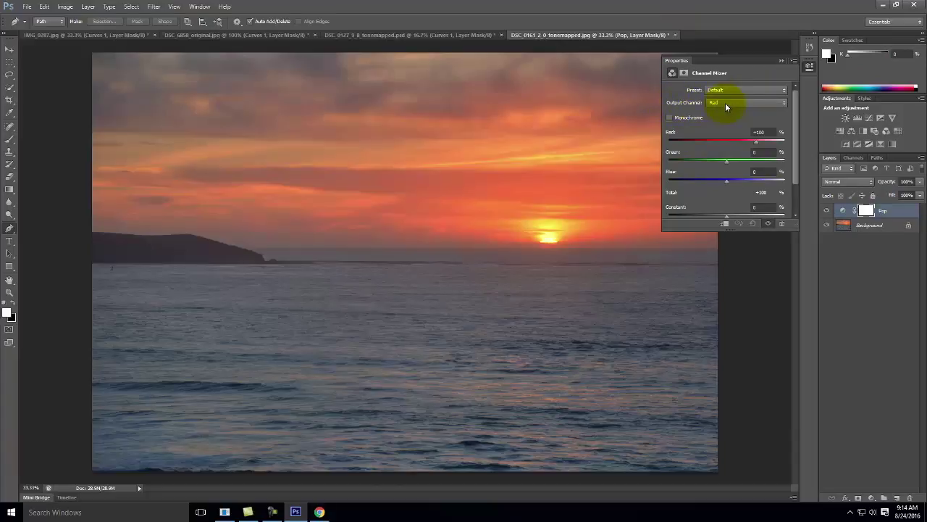
For the Red output, set Red 118, Green -9 and Blue -9.
{"action": "double_click", "coordinate": [768, 131]}
{"action": "type", "text": "118"}
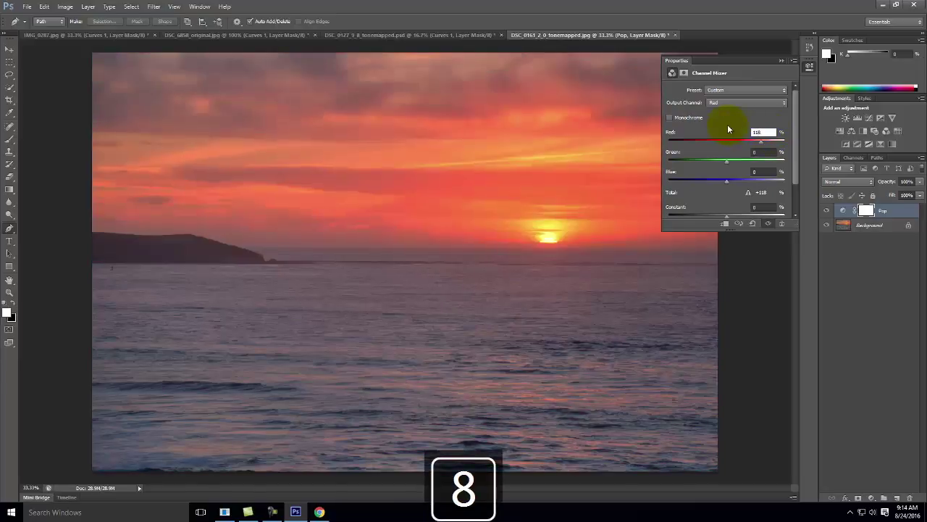
{"action": "double_click", "coordinate": [763, 153]}
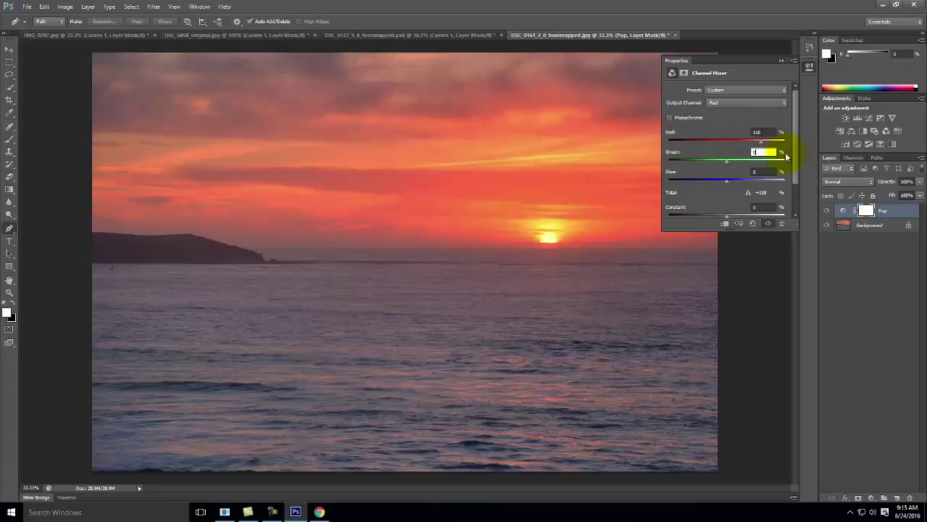
{"action": "type", "text": "-9"}
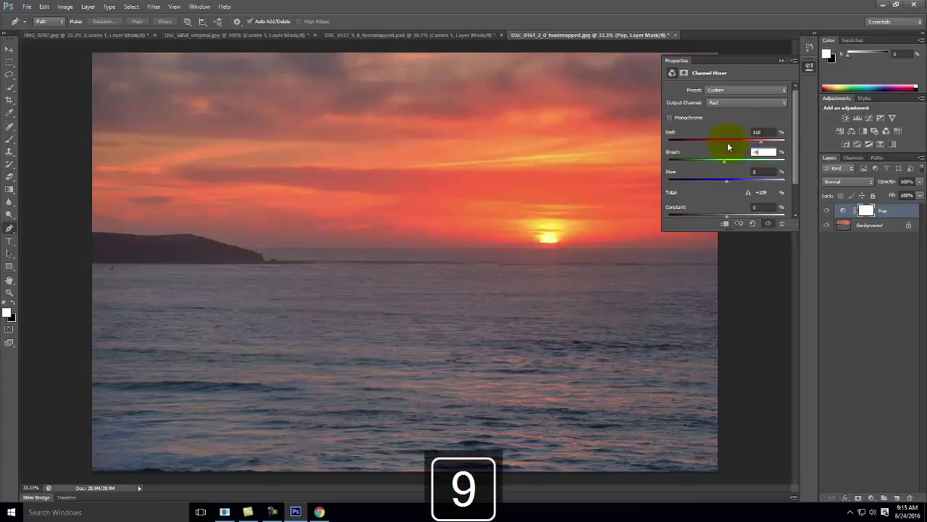
{"action": "key", "text": "Tab"}
{"action": "type", "text": "-"}
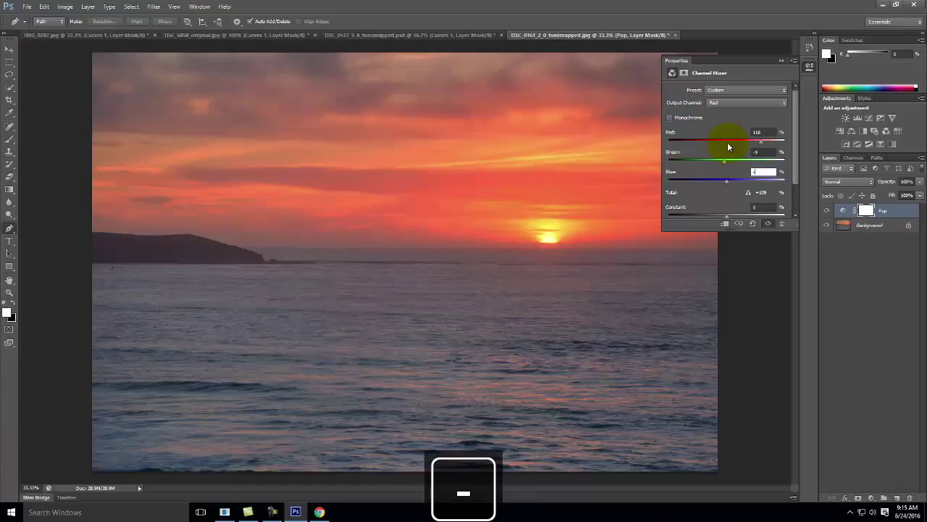
{"action": "type", "text": "9"}
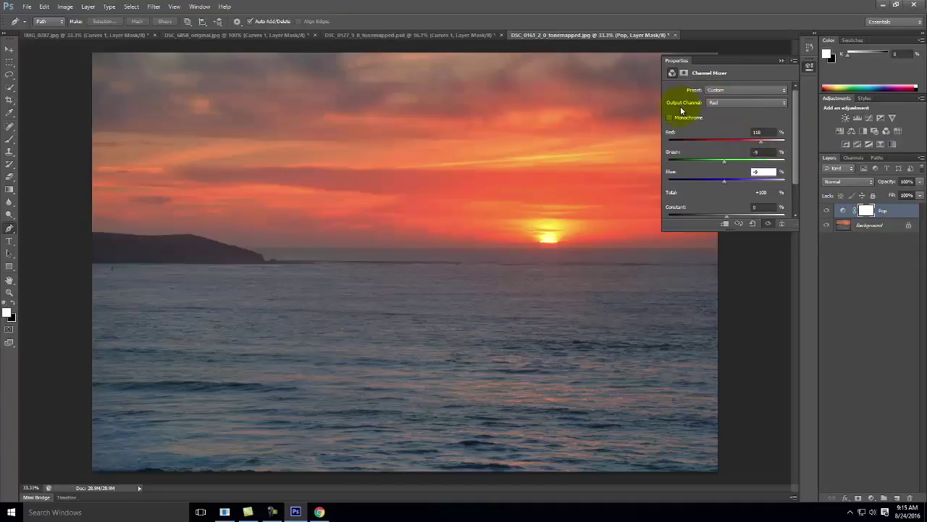
For the Green output channel, set Green 118, Red -9 and Blue -9.
{"action": "left_click", "coordinate": [732, 104]}
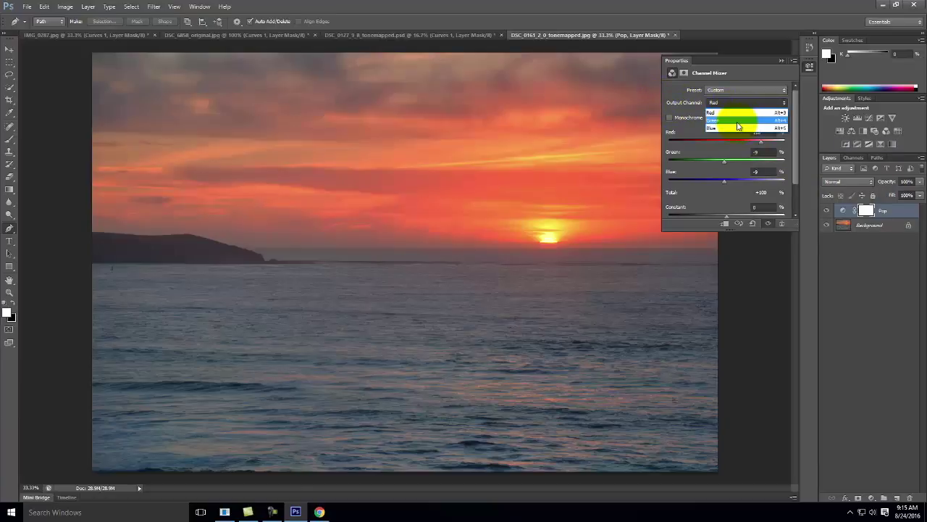
{"action": "left_click", "coordinate": [737, 121]}
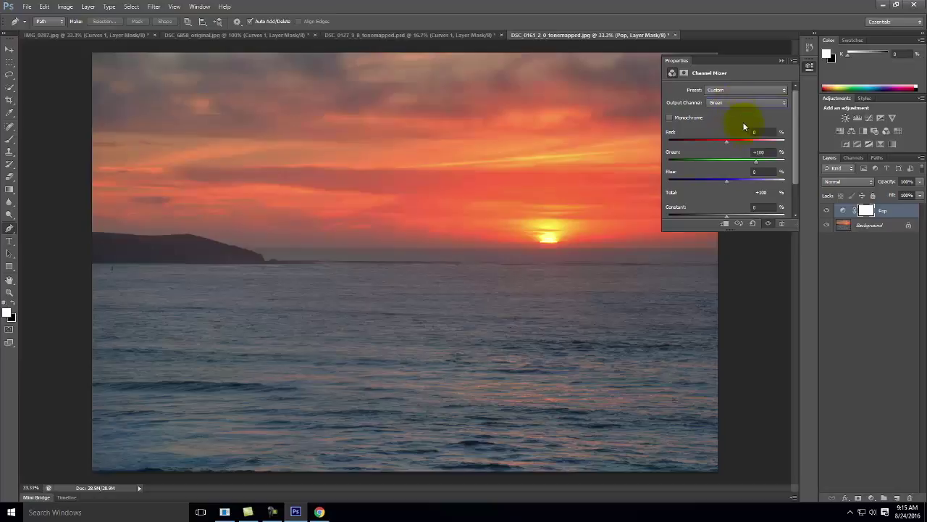
{"action": "double_click", "coordinate": [767, 152]}
{"action": "type", "text": "1"}
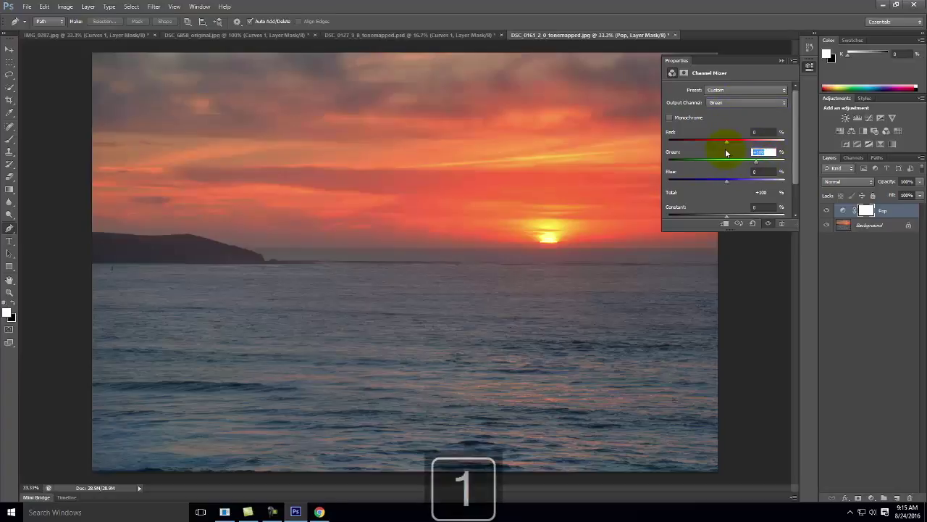
{"action": "type", "text": "18"}
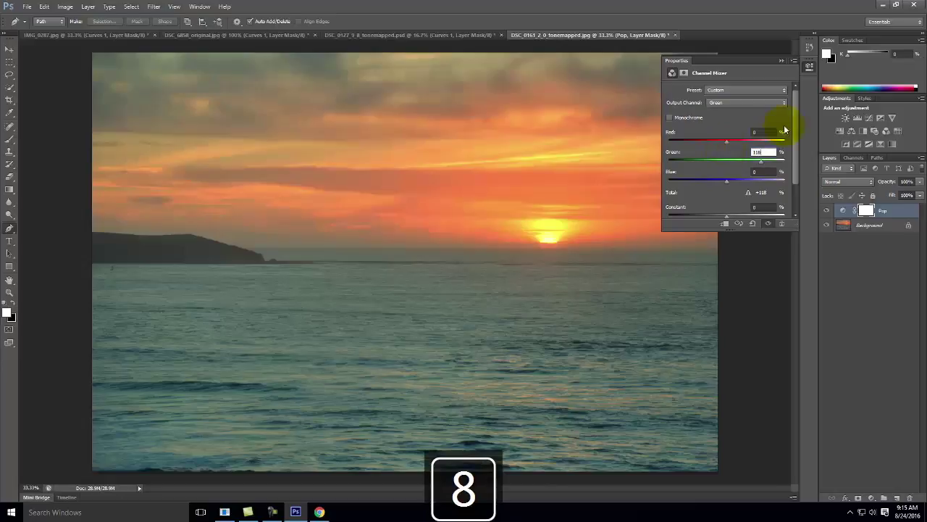
{"action": "left_click", "coordinate": [761, 132]}
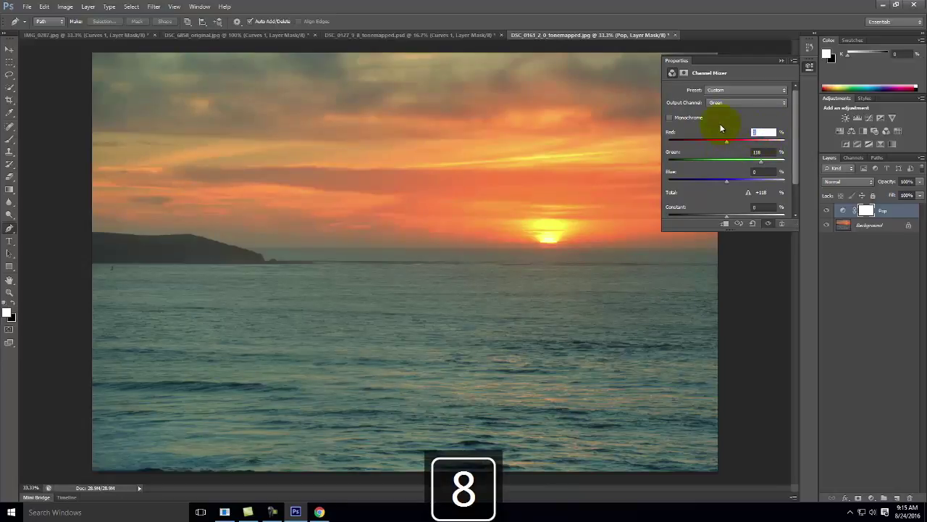
{"action": "type", "text": "-9"}
{"action": "left_click", "coordinate": [755, 170]}
{"action": "type", "text": "-9"}
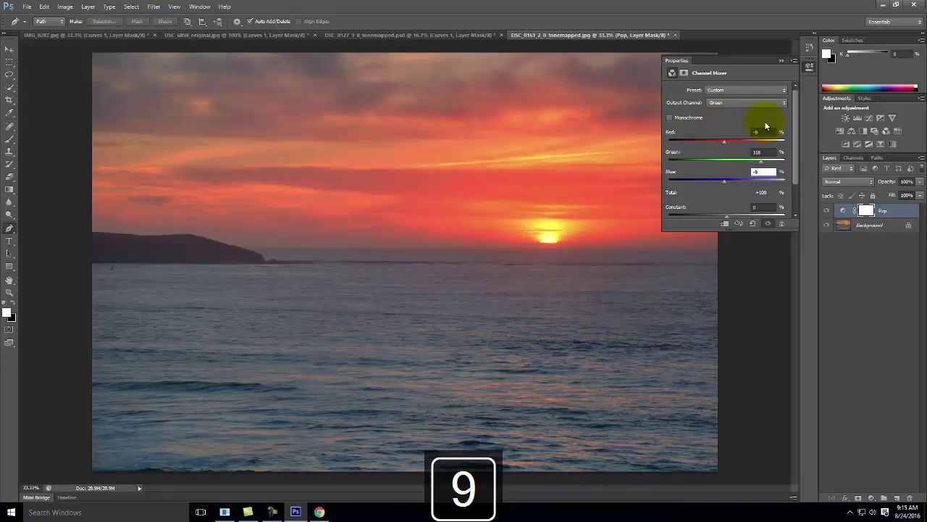
{"action": "left_click", "coordinate": [741, 102]}
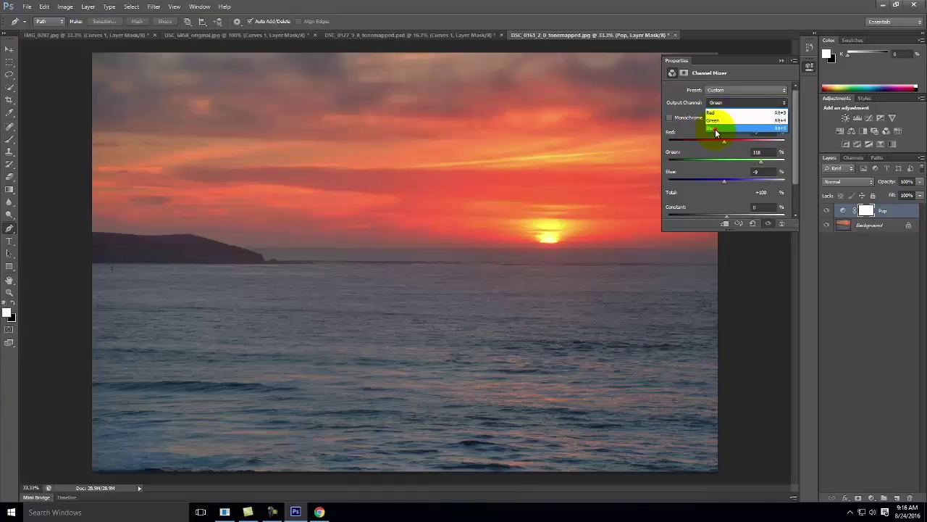
For the Blue output channel, set Blue 118, Red -9 and Green -9.
{"action": "left_click", "coordinate": [716, 128]}
{"action": "double_click", "coordinate": [767, 171]}
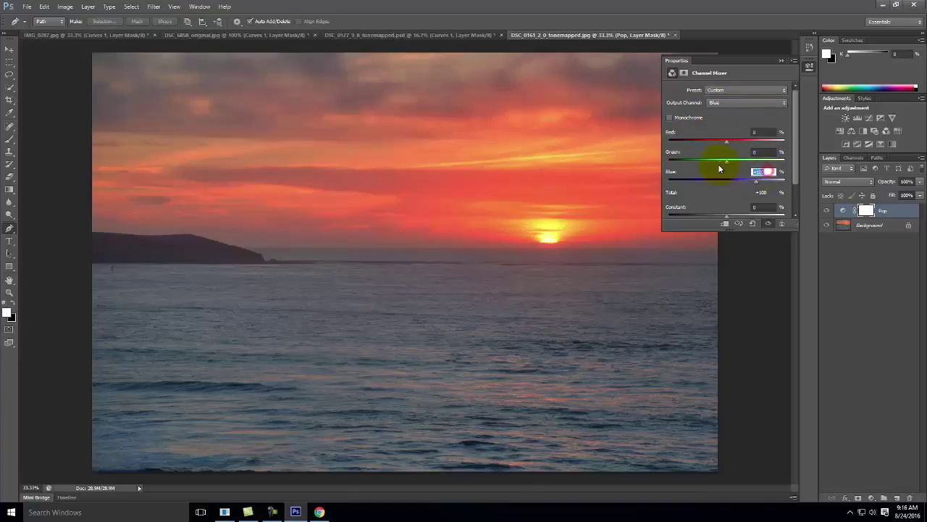
{"action": "type", "text": "118"}
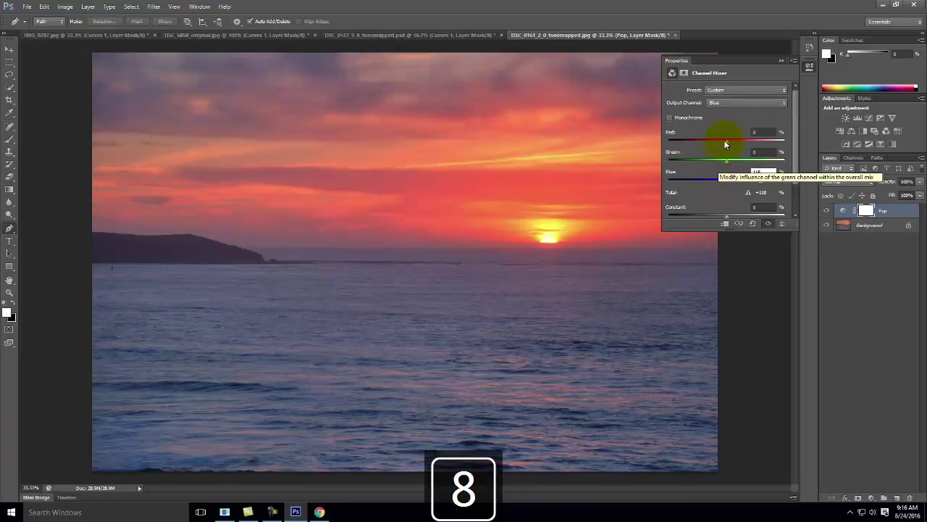
{"action": "double_click", "coordinate": [766, 133]}
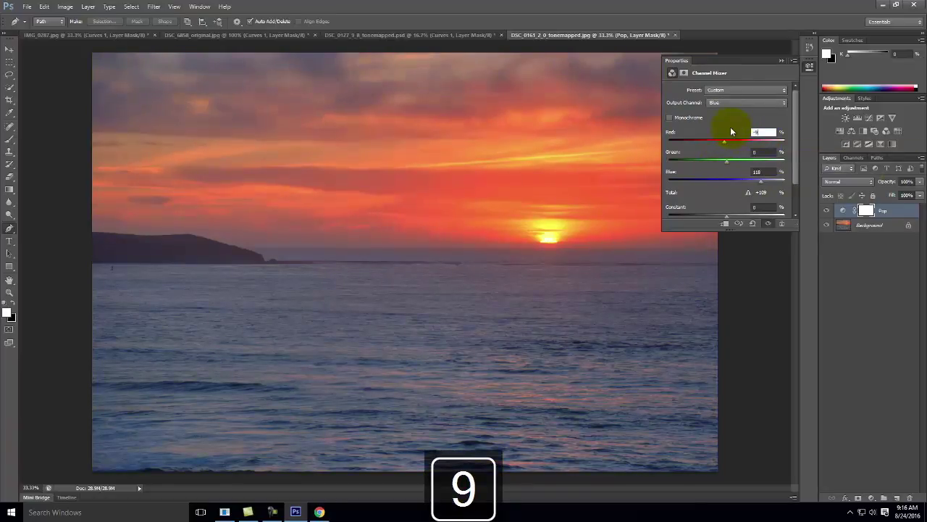
{"action": "type", "text": "-9"}
{"action": "key", "text": "Tab"}
{"action": "type", "text": "-9"}
{"action": "double_click", "coordinate": [757, 132]}
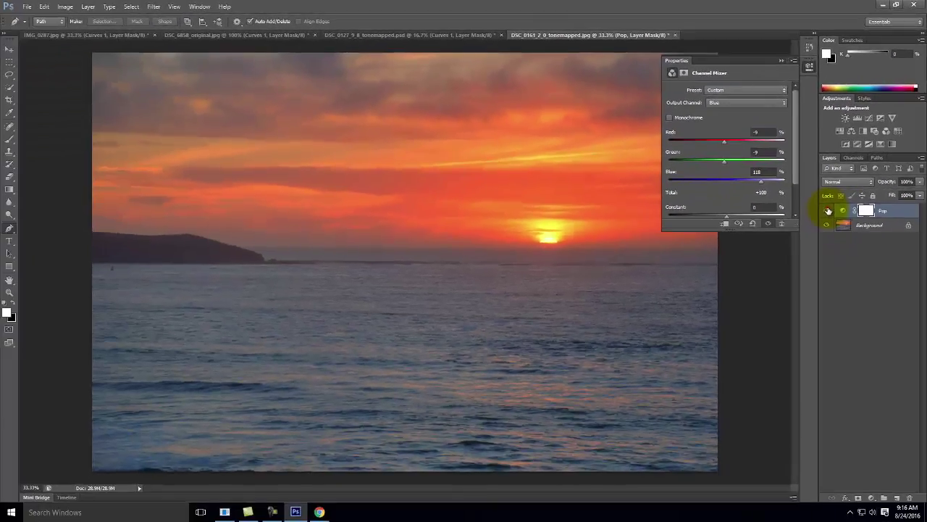
Compare the sunset with the Pop layer hidden and shown, leaving it on.
{"action": "left_click", "coordinate": [777, 316]}
{"action": "left_click", "coordinate": [828, 210]}
{"action": "left_click", "coordinate": [828, 211]}
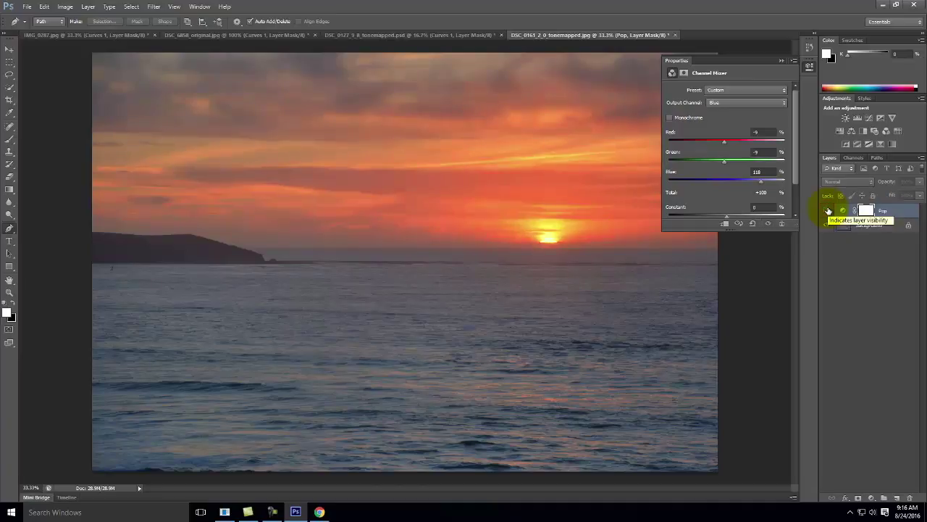
{"action": "left_click", "coordinate": [828, 211]}
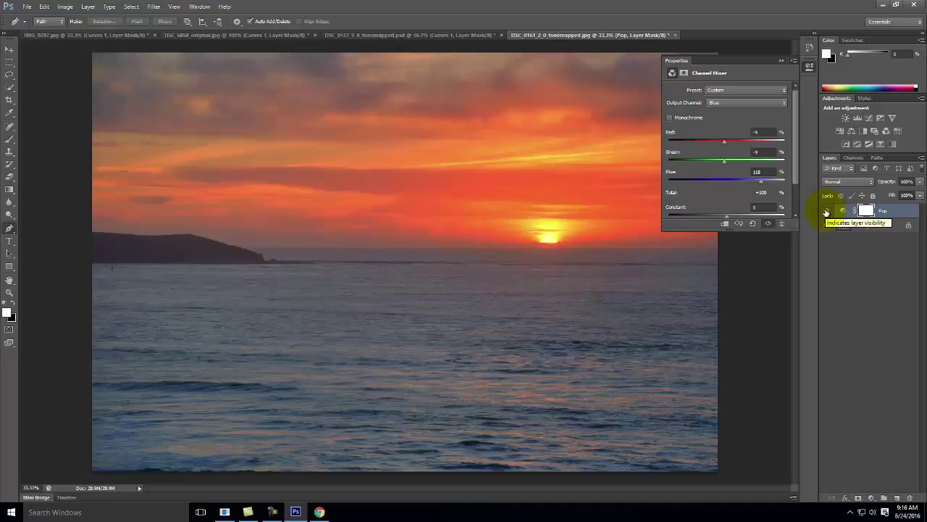
{"action": "left_click", "coordinate": [827, 212]}
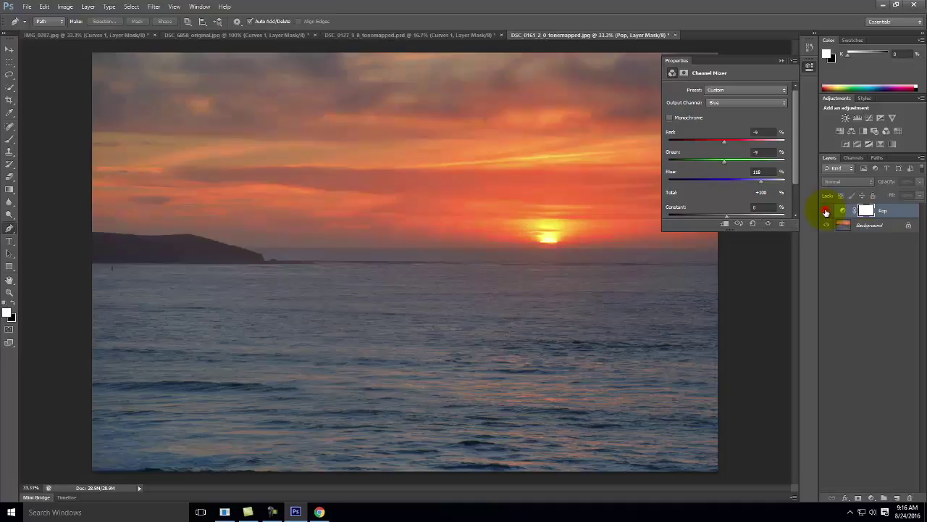
{"action": "left_click", "coordinate": [826, 212]}
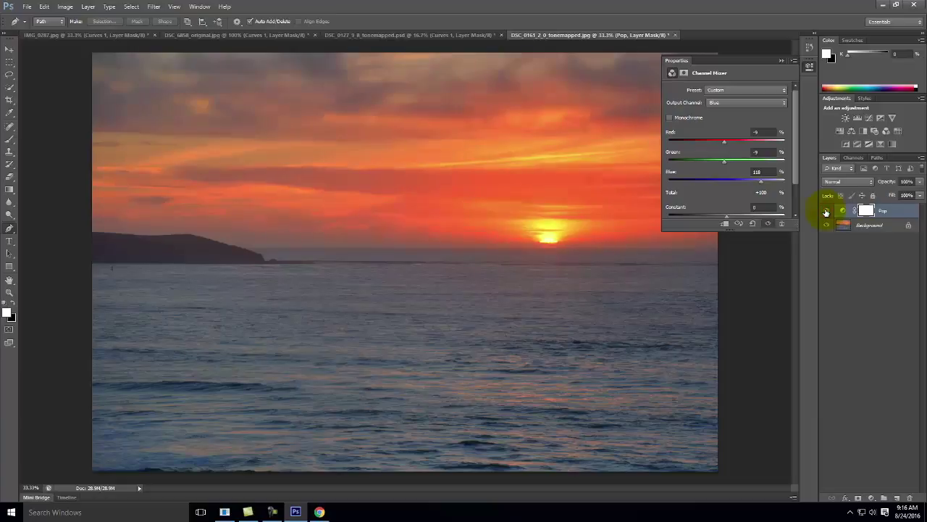
On the pie photo, create a Channel Mixer adjustment layer named Pop above Curves 1.
{"action": "left_click", "coordinate": [401, 34]}
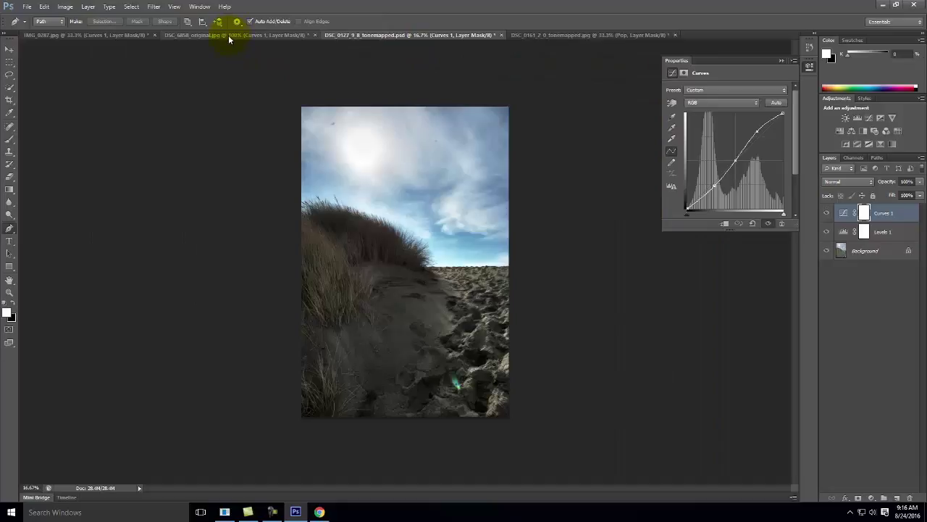
{"action": "left_click", "coordinate": [228, 35]}
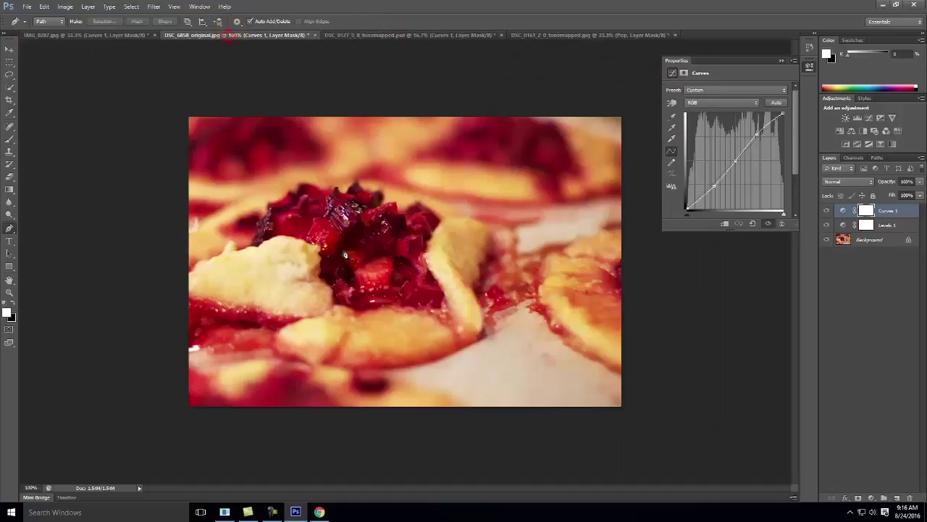
{"action": "left_click", "coordinate": [92, 10]}
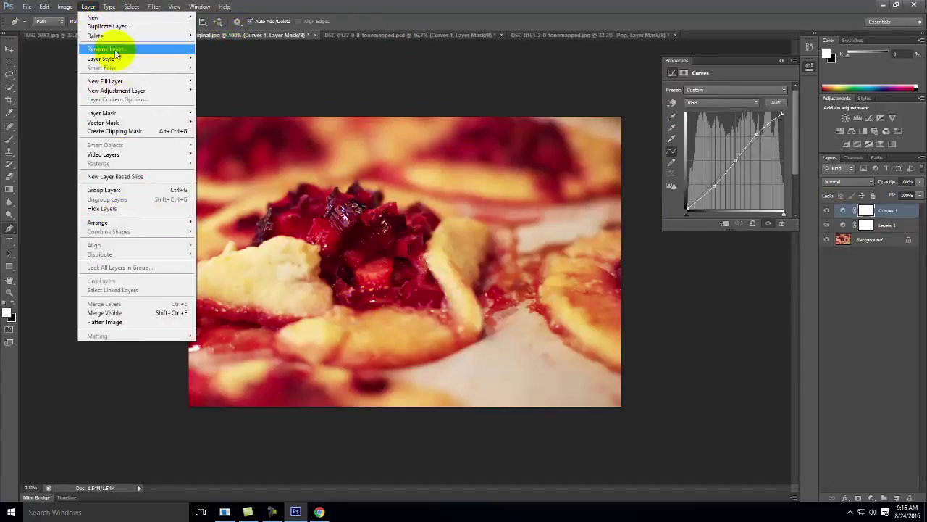
{"action": "mouse_move", "coordinate": [116, 91]}
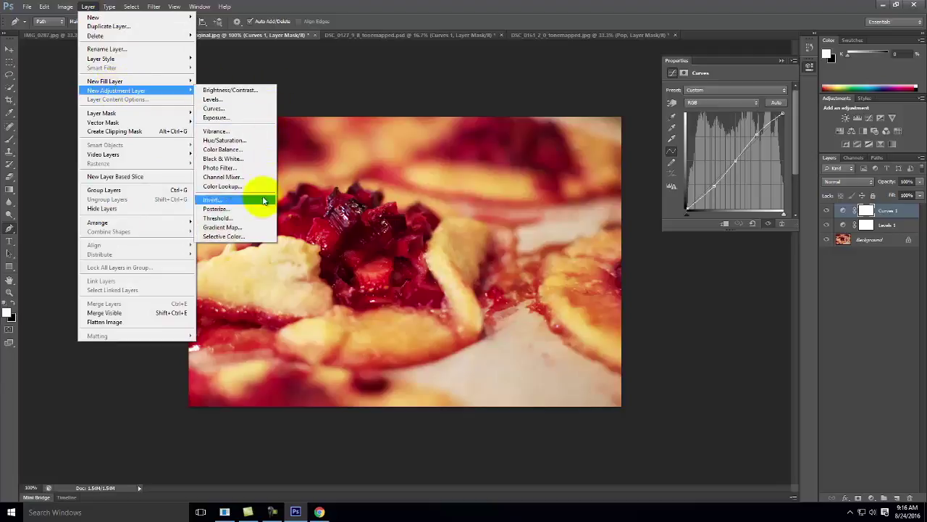
{"action": "left_click", "coordinate": [259, 176]}
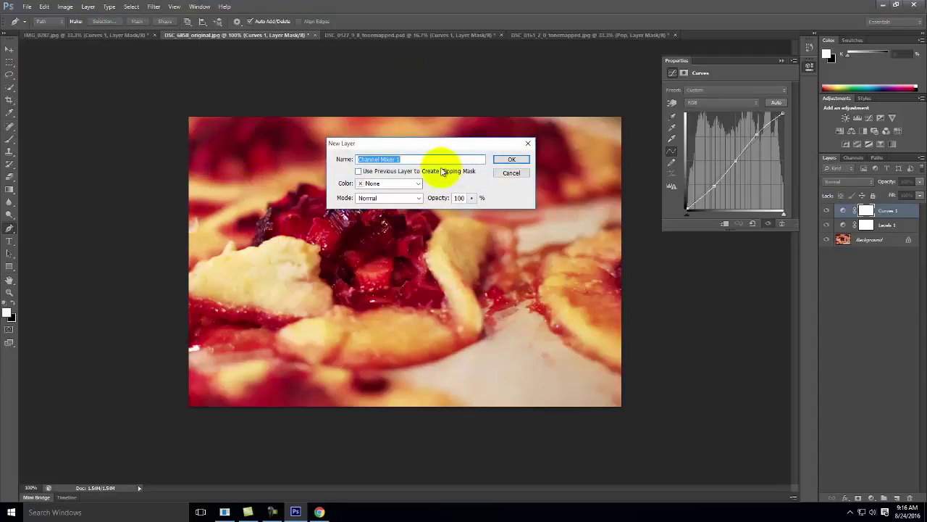
{"action": "type", "text": "Pop"}
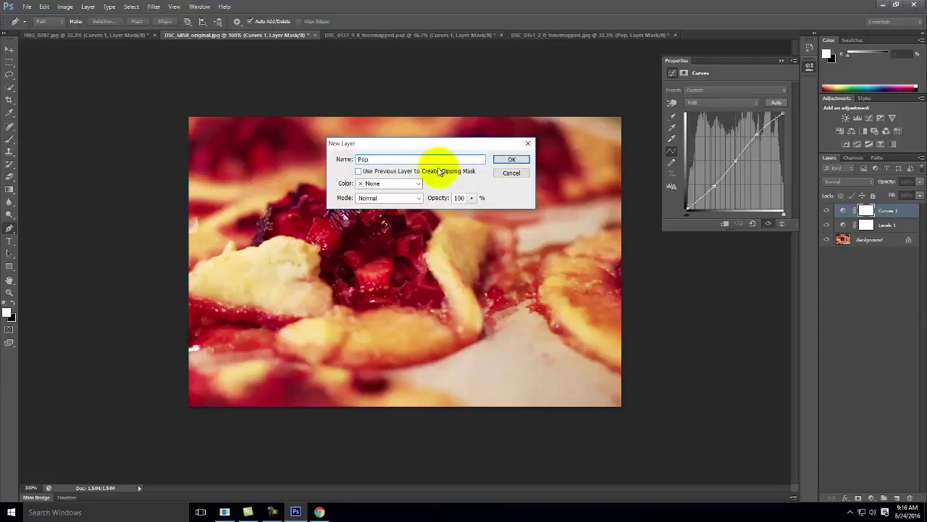
{"action": "left_click", "coordinate": [516, 158]}
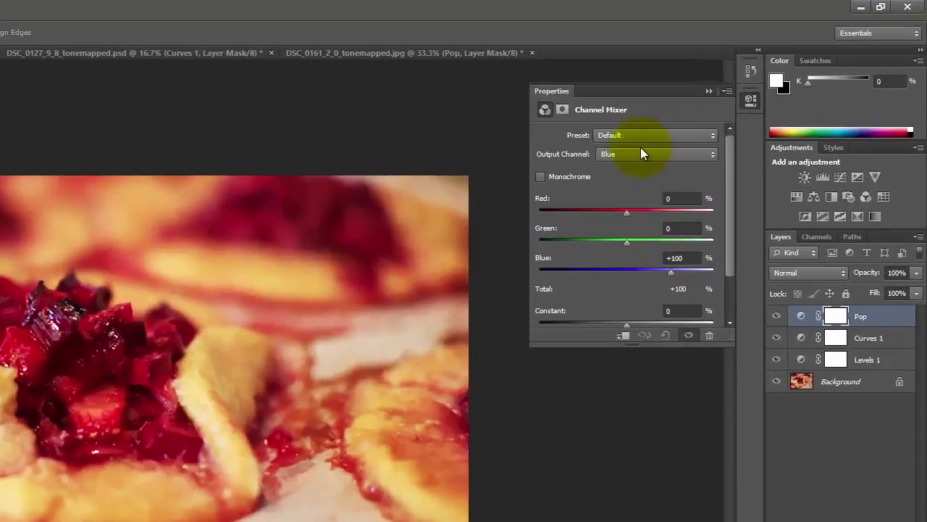
Set the Red output channel to Red 118, Green -9, Blue -9.
{"action": "left_click", "coordinate": [725, 106]}
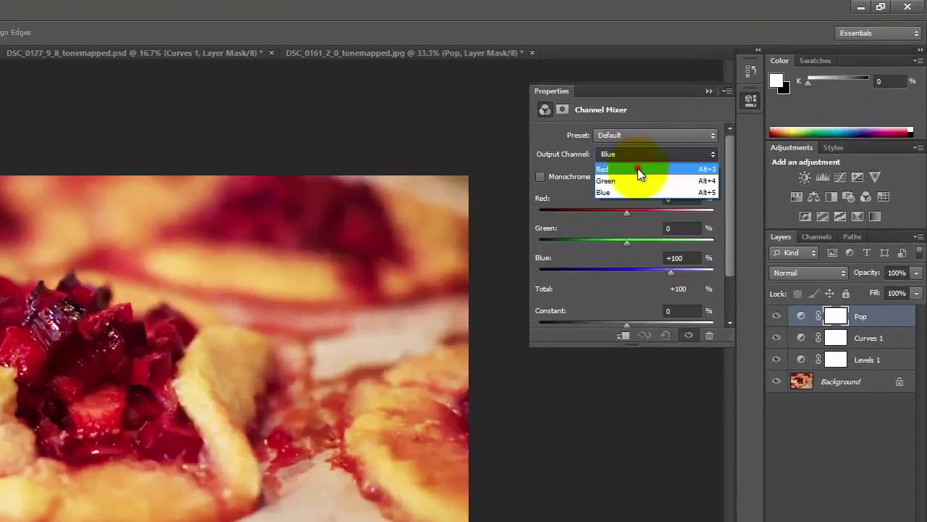
{"action": "left_click", "coordinate": [637, 168]}
{"action": "left_click", "coordinate": [681, 198]}
{"action": "type", "text": "118"}
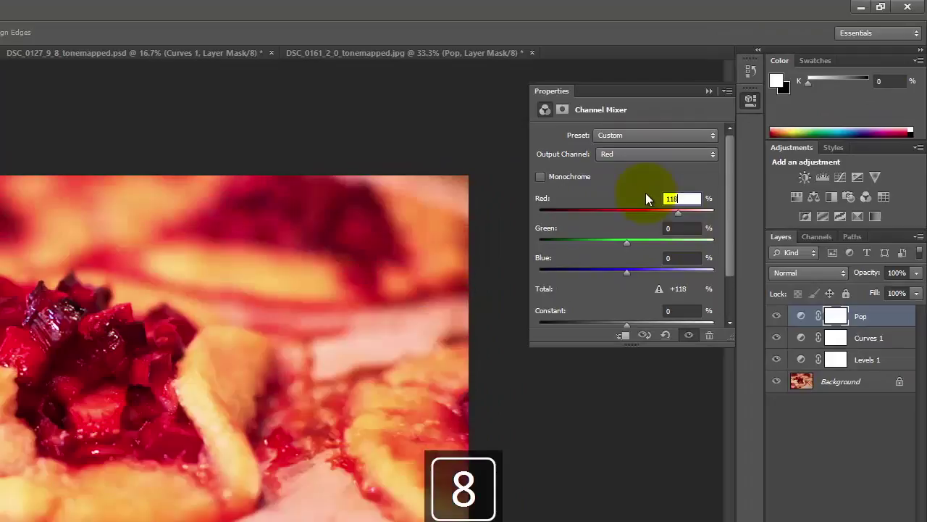
{"action": "key", "text": "Tab"}
{"action": "type", "text": "-9"}
{"action": "key", "text": "Tab"}
{"action": "type", "text": "-9"}
Set the Green output channel to Green 118, Red -9, Blue -9.
{"action": "left_click", "coordinate": [625, 155]}
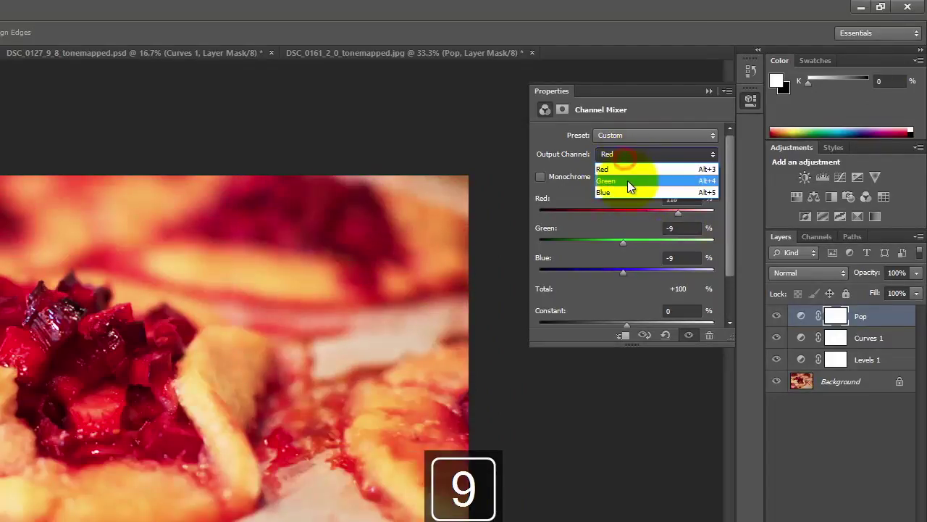
{"action": "left_click", "coordinate": [627, 181]}
{"action": "left_click", "coordinate": [684, 228]}
{"action": "type", "text": "1"}
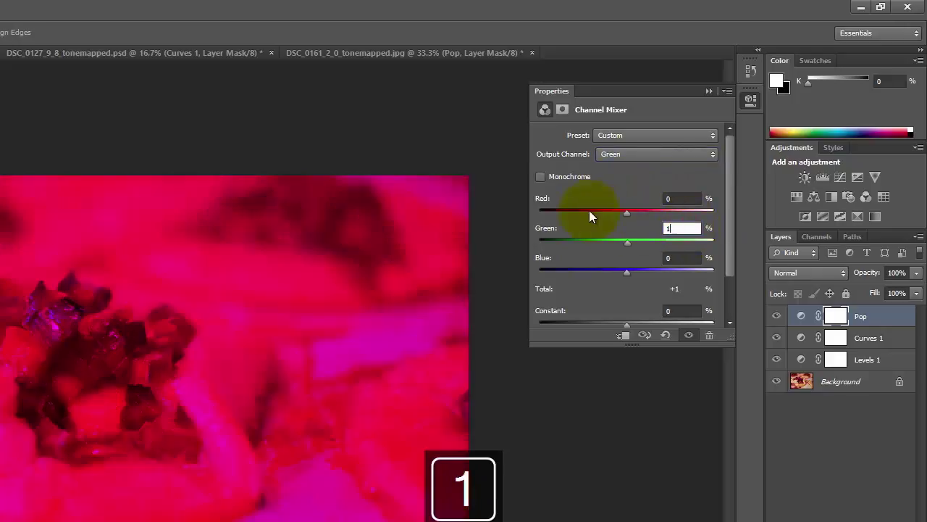
{"action": "type", "text": "18"}
{"action": "key", "text": "BackSpace"}
{"action": "type", "text": "8"}
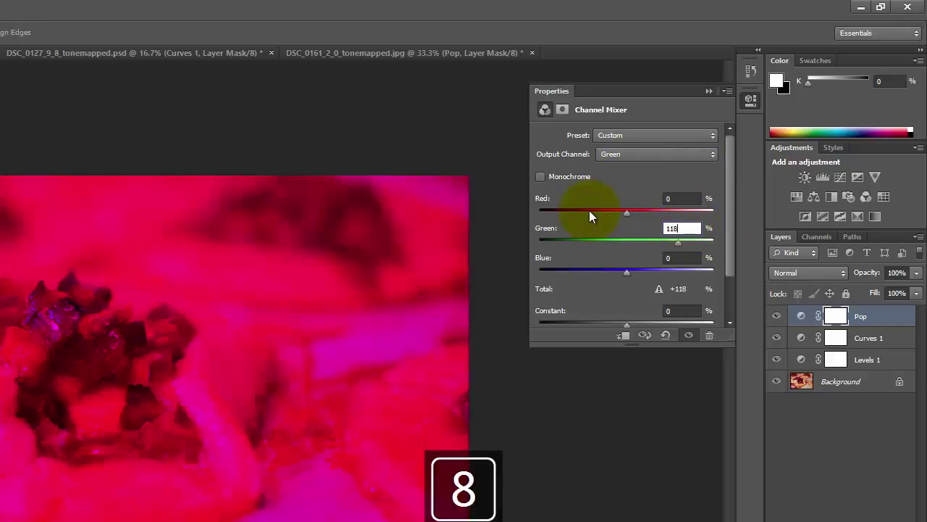
{"action": "left_click", "coordinate": [681, 198]}
{"action": "type", "text": "-9"}
{"action": "left_click", "coordinate": [685, 259]}
{"action": "type", "text": "-9"}
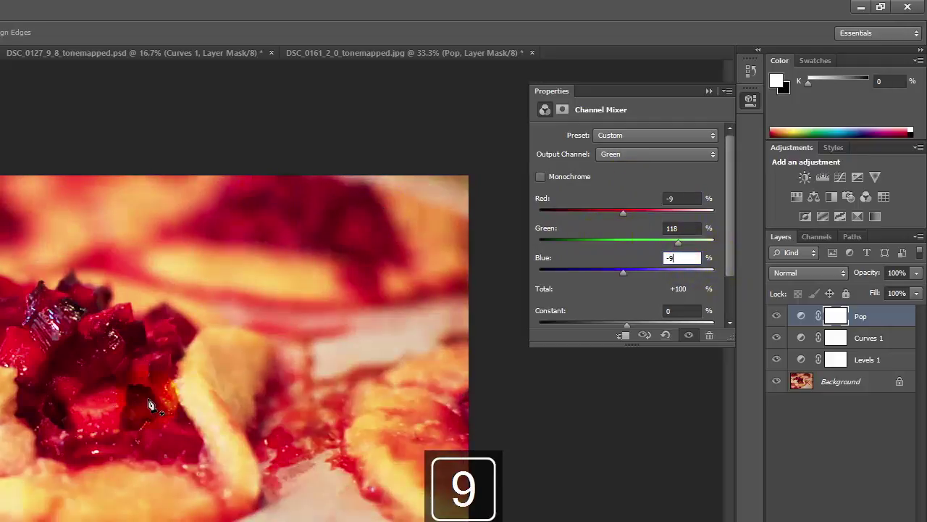
Set the Blue output channel to Blue 118, Red -9, Green -9.
{"action": "left_click", "coordinate": [656, 154]}
{"action": "left_click", "coordinate": [651, 192]}
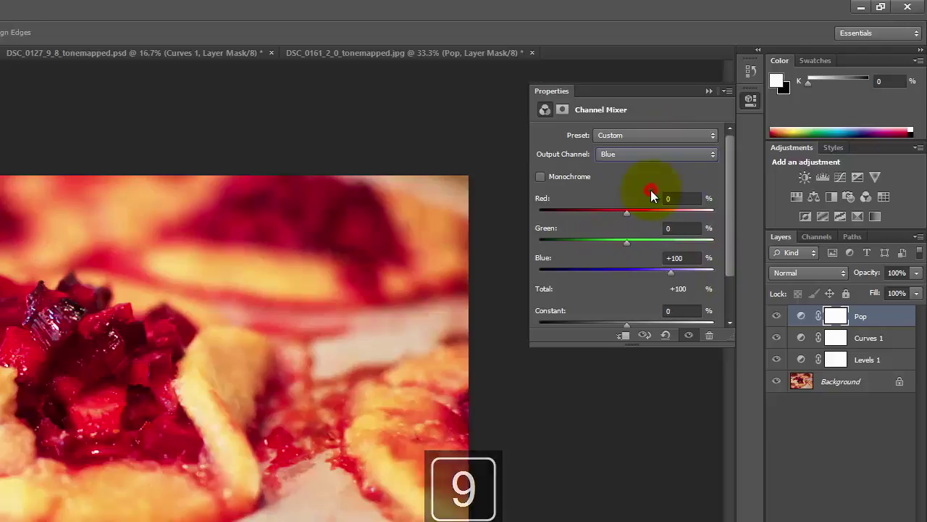
{"action": "left_click", "coordinate": [684, 259]}
{"action": "type", "text": "118"}
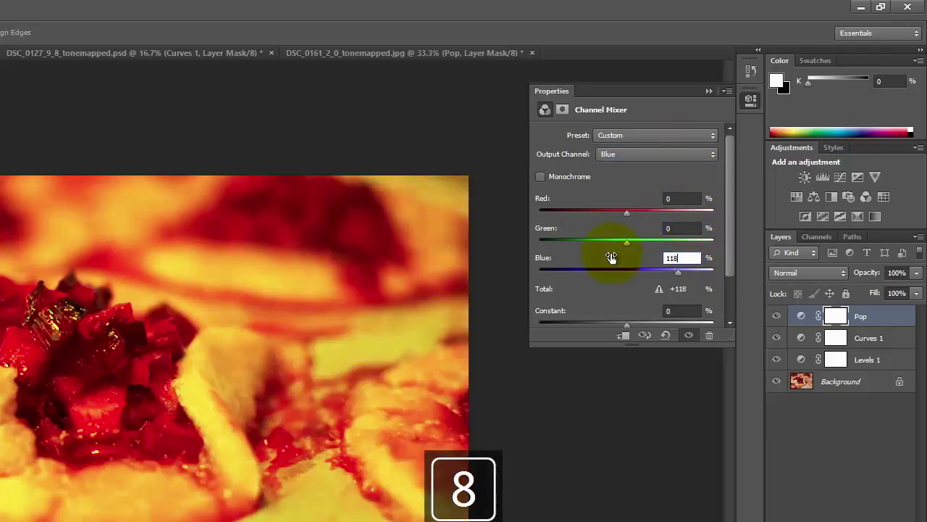
{"action": "left_click", "coordinate": [683, 198]}
{"action": "type", "text": "-9"}
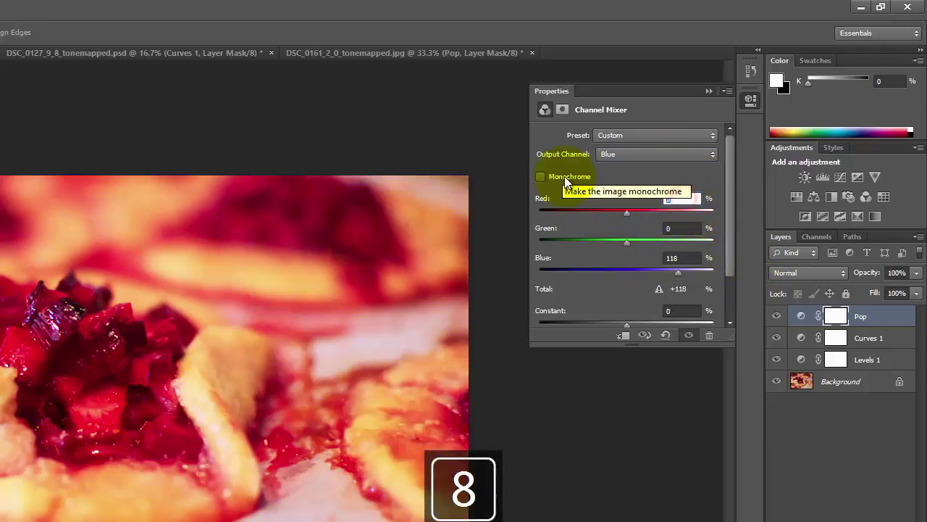
{"action": "left_click", "coordinate": [696, 228]}
{"action": "type", "text": "-9"}
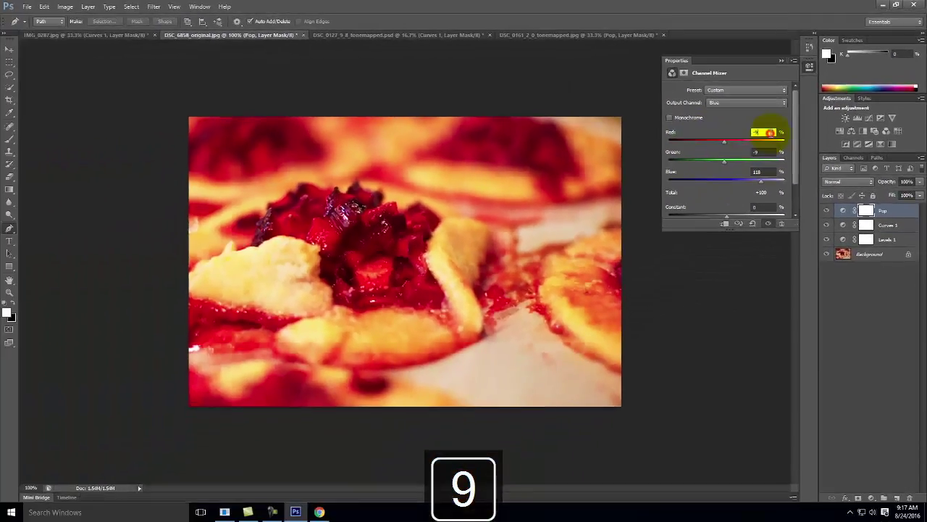
Toggle the Pop layer's visibility several times to compare the pie photo before and after.
{"action": "left_click", "coordinate": [815, 236]}
{"action": "left_click", "coordinate": [827, 211]}
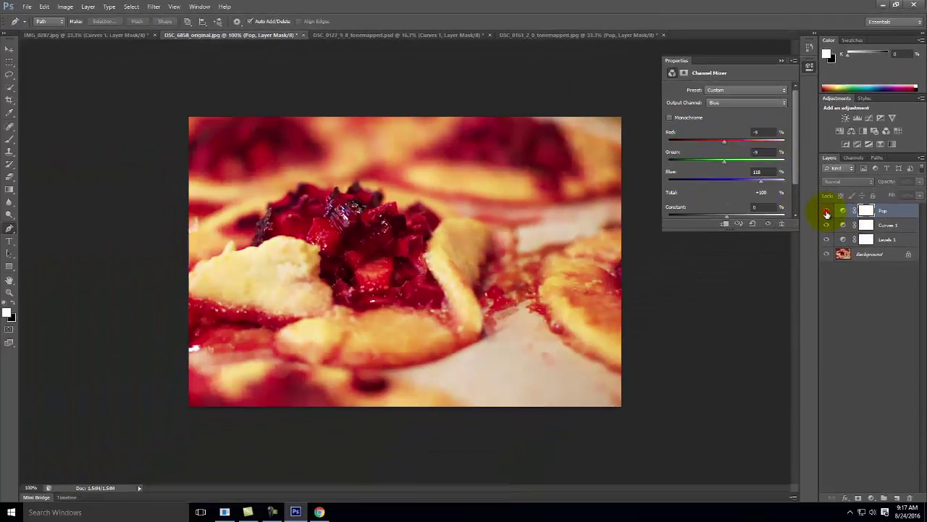
{"action": "left_click", "coordinate": [827, 212]}
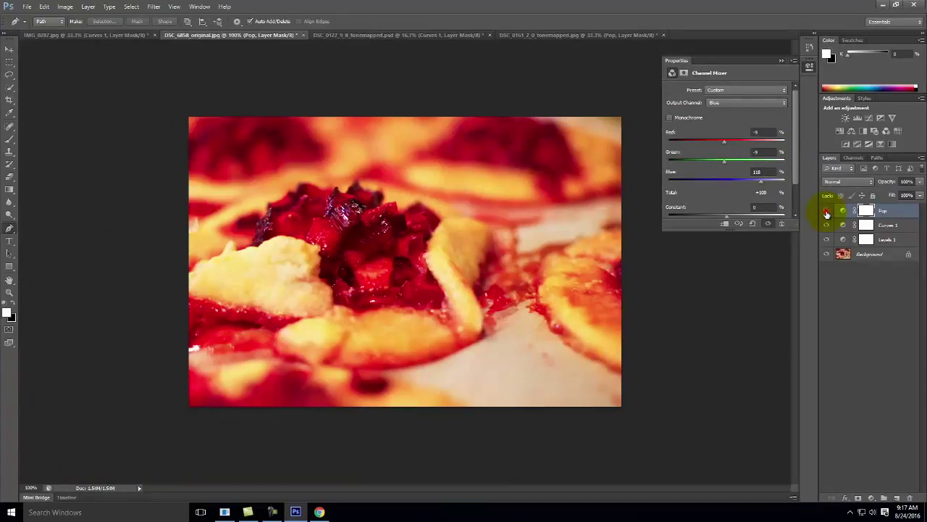
{"action": "left_click", "coordinate": [826, 211]}
{"action": "left_click", "coordinate": [826, 211]}
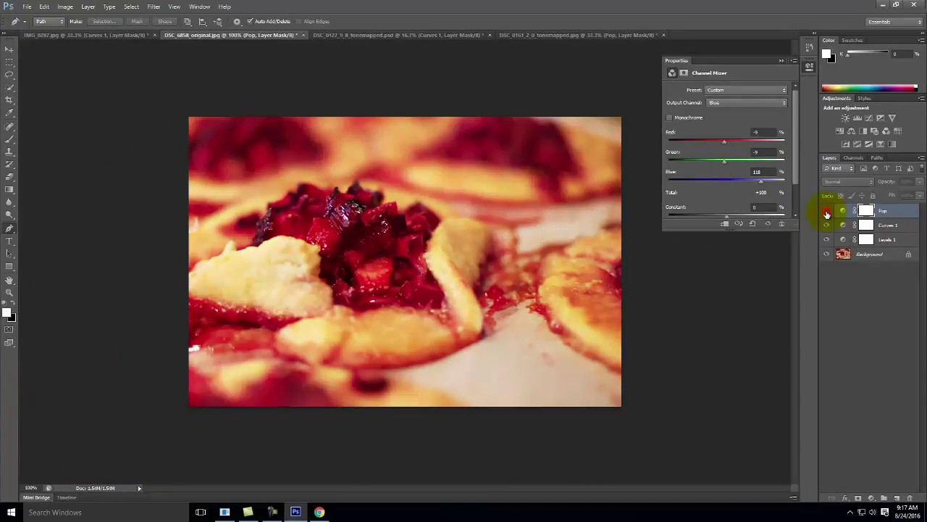
{"action": "left_click", "coordinate": [826, 212]}
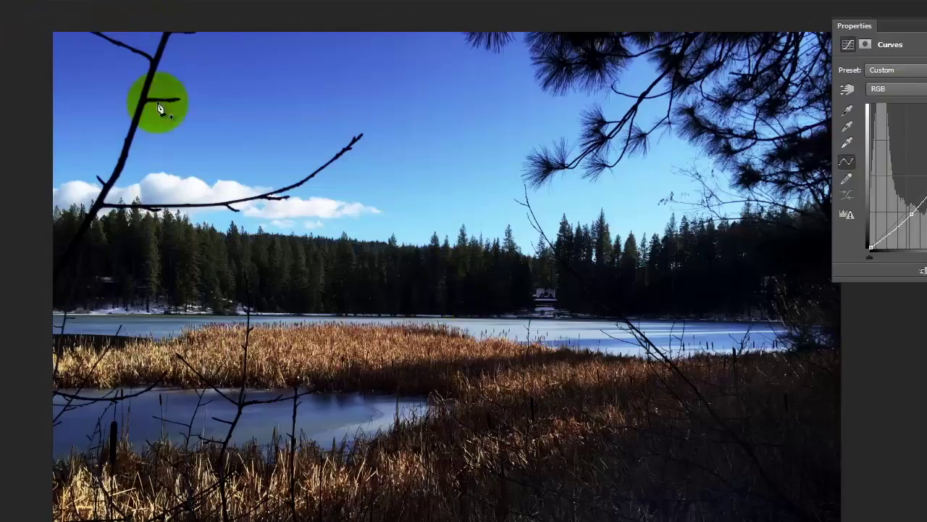
Add a Channel Mixer adjustment layer named Pop to the lake photo via the Layer menu.
{"action": "key", "text": "alt+l"}
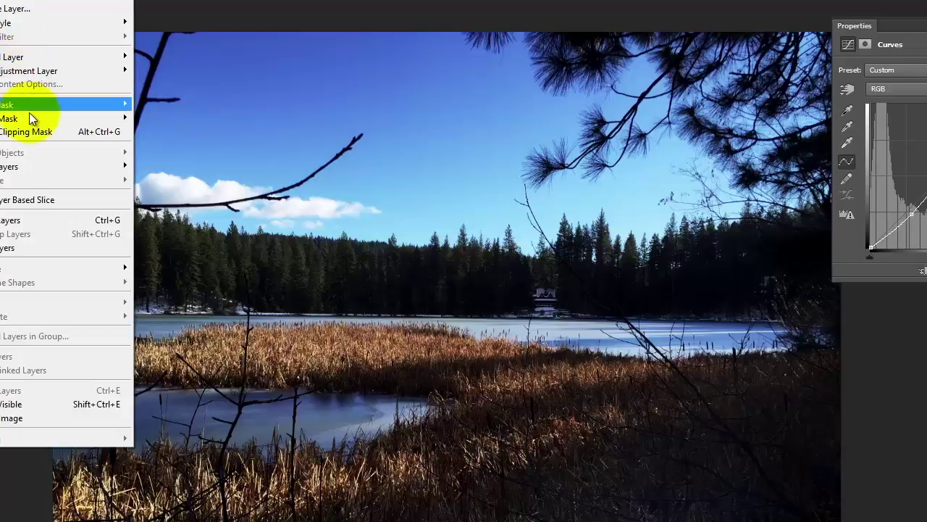
{"action": "mouse_move", "coordinate": [23, 73]}
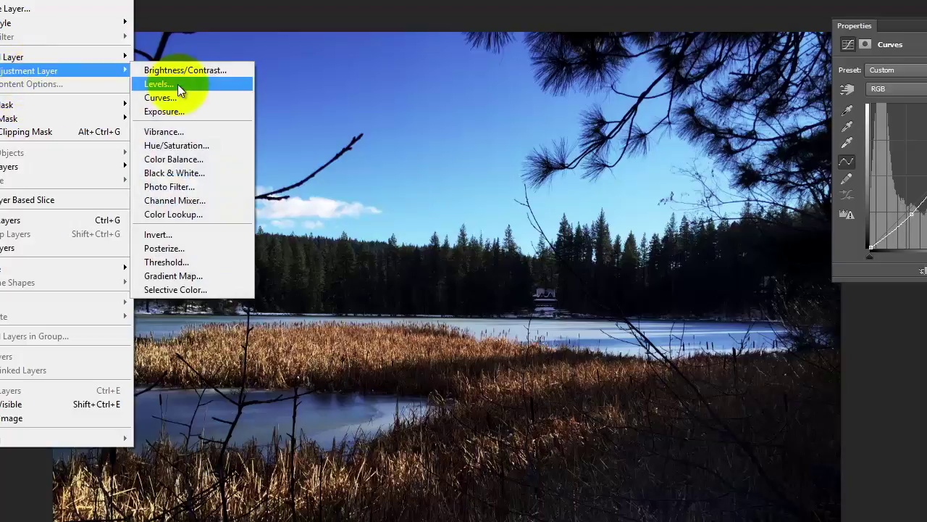
{"action": "left_click", "coordinate": [197, 200]}
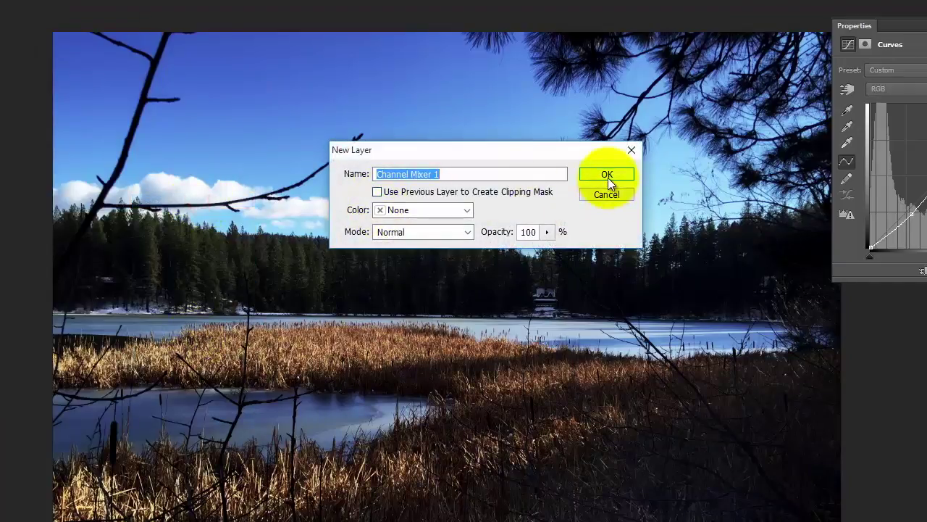
{"action": "type", "text": "Pop"}
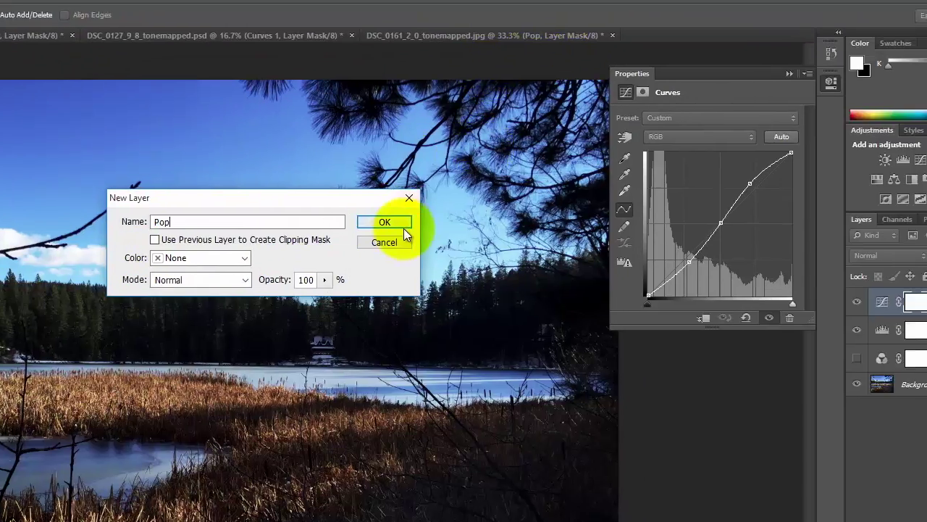
{"action": "left_click", "coordinate": [403, 226]}
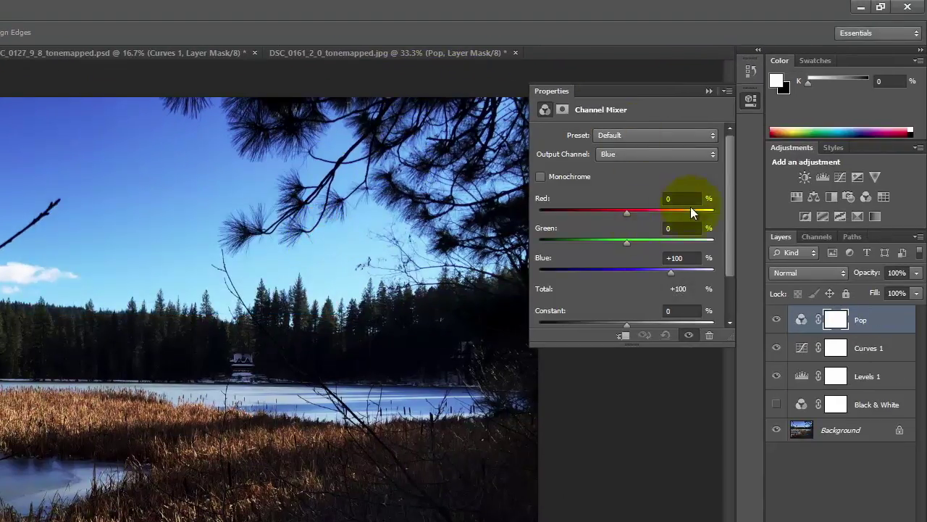
Set the Red output channel to Red 118, Green -9, Blue -9.
{"action": "left_click", "coordinate": [659, 165]}
{"action": "left_click", "coordinate": [657, 166]}
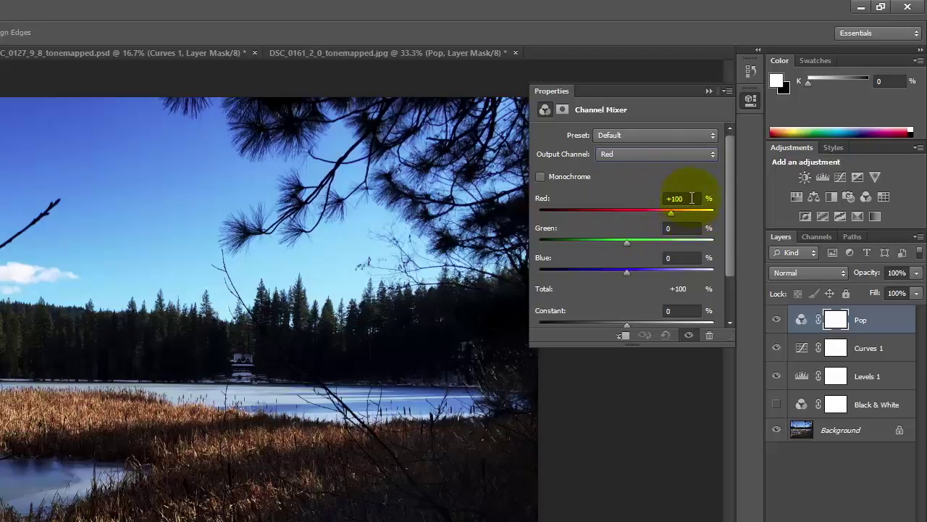
{"action": "type", "text": "118"}
{"action": "key", "text": "Tab"}
{"action": "type", "text": "-9"}
{"action": "key", "text": "Tab"}
{"action": "type", "text": "-9"}
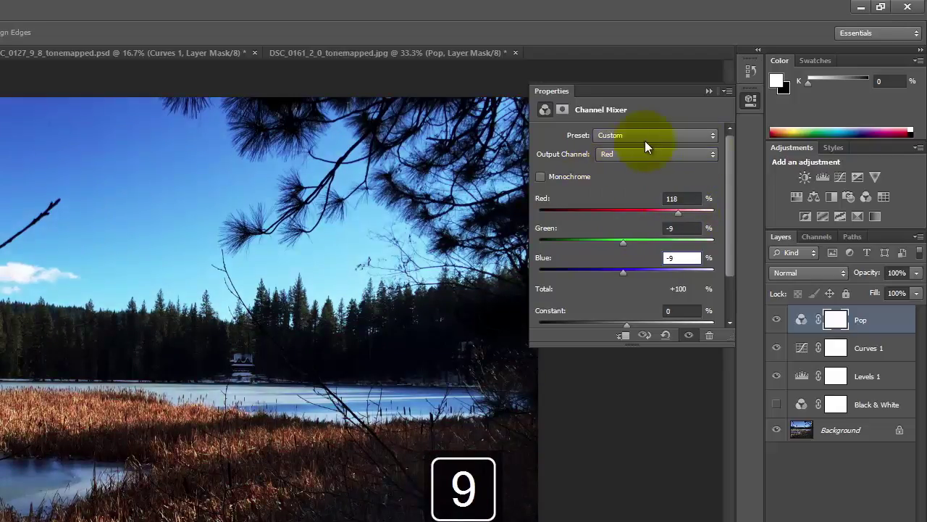
Set the Green output channel to Green 118, Red -9, Blue -9.
{"action": "left_click", "coordinate": [621, 155]}
{"action": "left_click", "coordinate": [620, 181]}
{"action": "left_click", "coordinate": [686, 229]}
{"action": "type", "text": "118"}
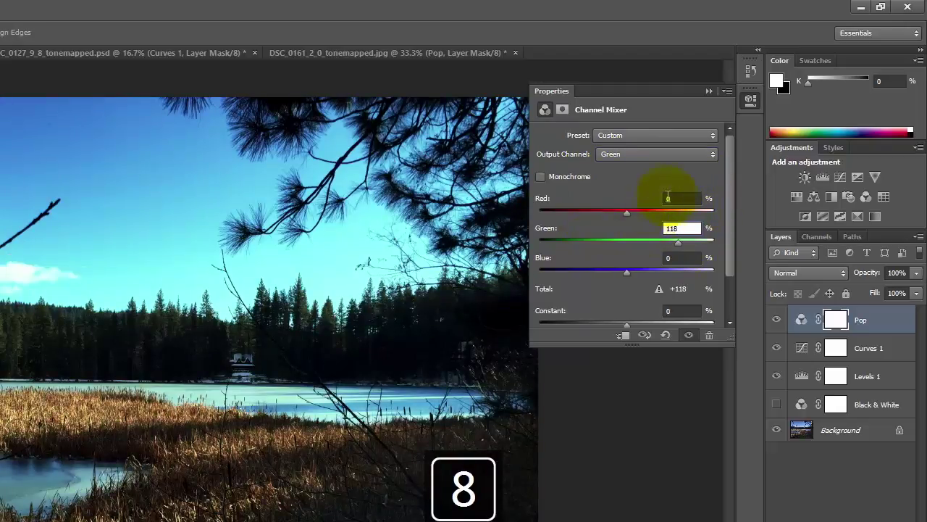
{"action": "left_click", "coordinate": [680, 198]}
{"action": "type", "text": "-9"}
{"action": "key", "text": "Tab"}
{"action": "key", "text": "Tab"}
{"action": "type", "text": "-9"}
{"action": "key", "text": "Tab"}
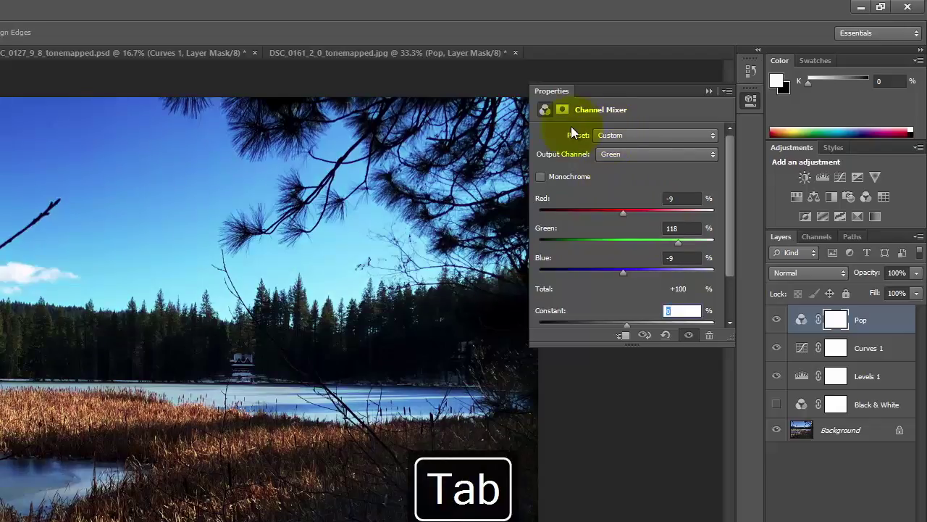
Set the Blue output channel to Blue 118, Red -9, Green -9.
{"action": "left_click", "coordinate": [652, 154]}
{"action": "left_click", "coordinate": [660, 190]}
{"action": "key", "text": "Tab"}
{"action": "type", "text": "-9"}
{"action": "key", "text": "Tab"}
{"action": "type", "text": "-9"}
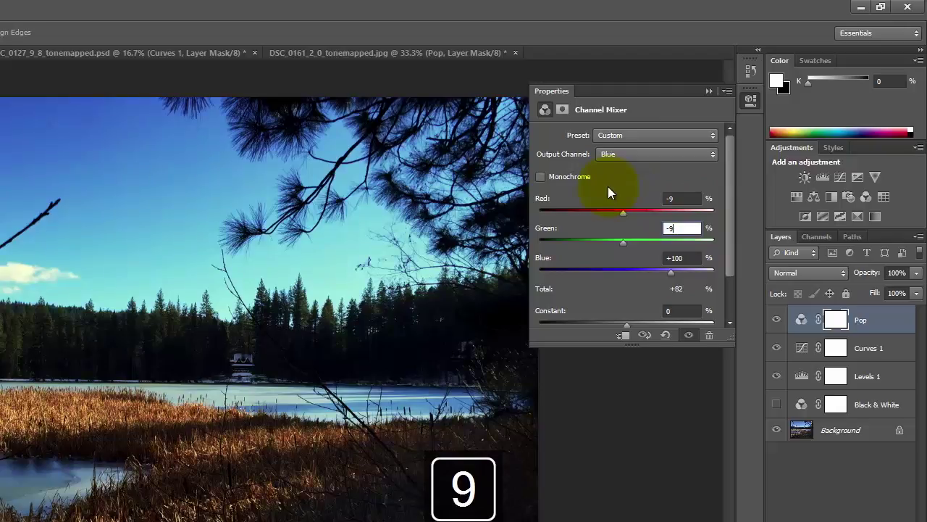
{"action": "key", "text": "Tab"}
{"action": "type", "text": "118"}
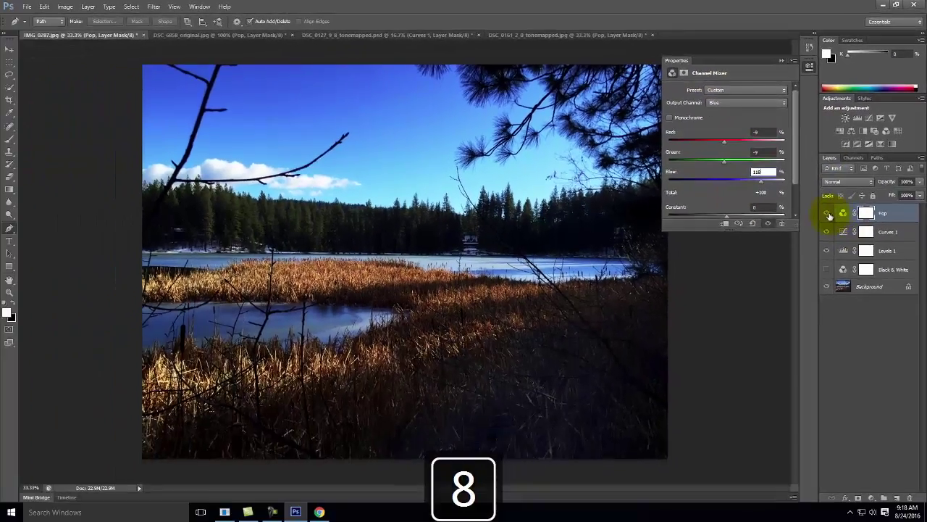
{"action": "left_click", "coordinate": [776, 319]}
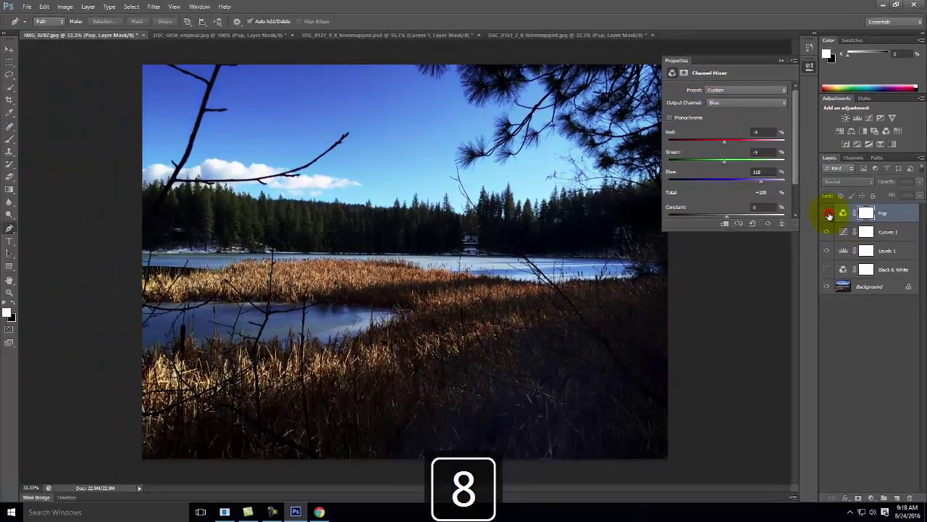
{"action": "left_click", "coordinate": [828, 214]}
{"action": "left_click", "coordinate": [828, 214]}
{"action": "left_click", "coordinate": [828, 213]}
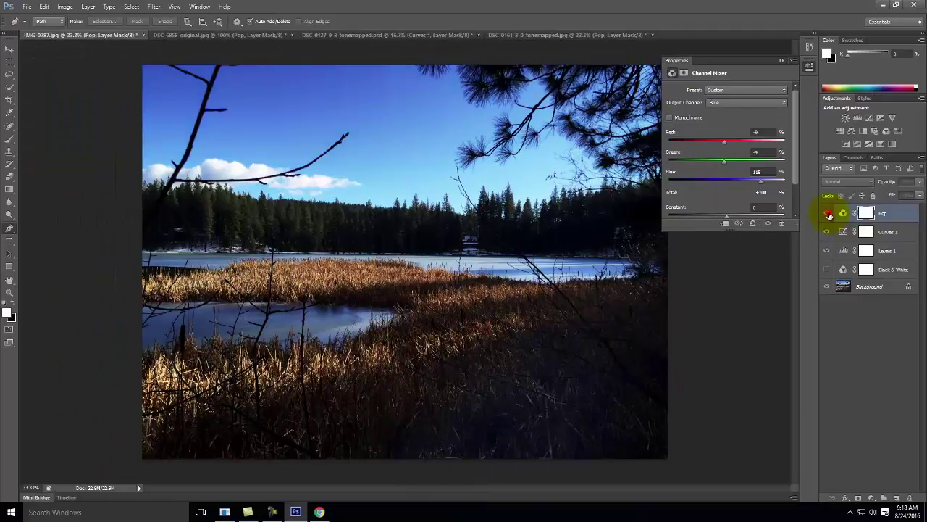
{"action": "left_click", "coordinate": [828, 213]}
{"action": "left_click", "coordinate": [828, 214]}
{"action": "left_click", "coordinate": [828, 213]}
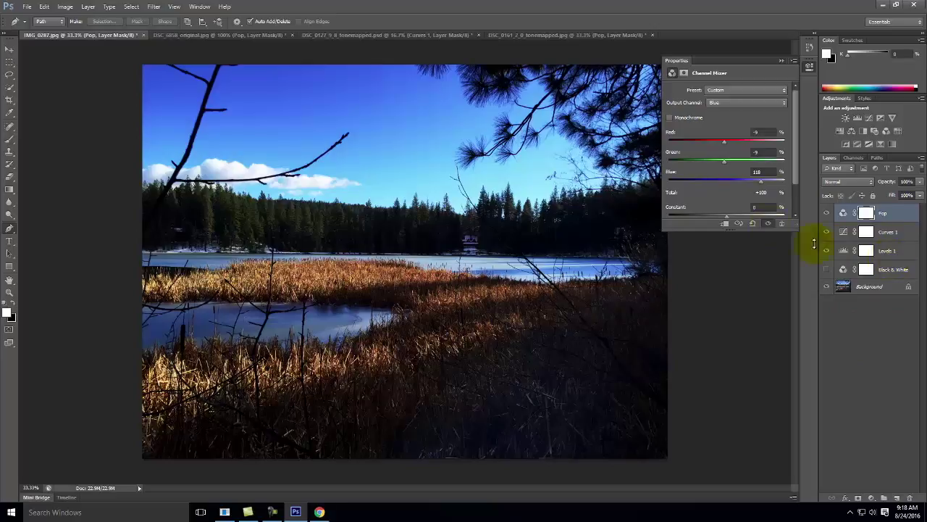
In Chrome, open the Photoshop 1.5 [dodge & burn] tutorial from the site's Tutorials > Photoshop menu.
{"action": "left_click", "coordinate": [320, 512]}
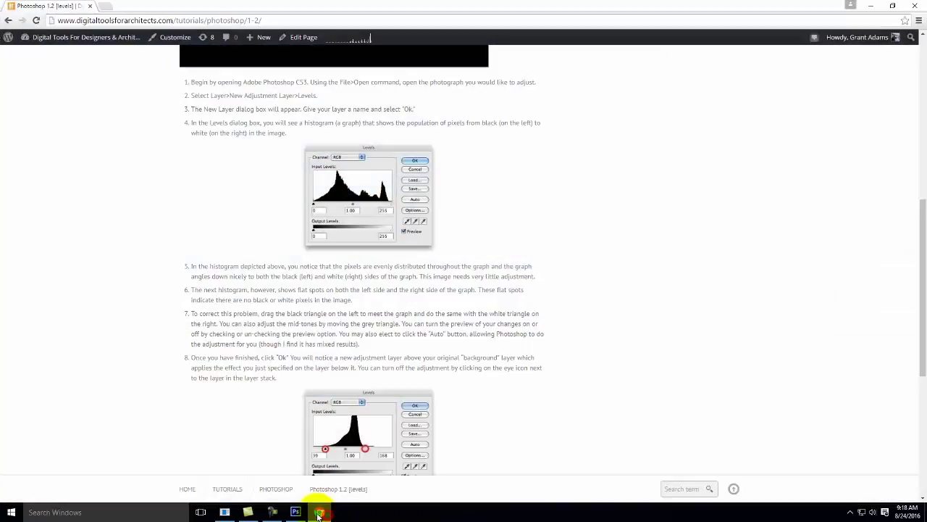
{"action": "scroll", "coordinate": [378, 297], "scroll_direction": "up", "scroll_amount": 5}
{"action": "mouse_move", "coordinate": [493, 97]}
{"action": "mouse_move", "coordinate": [507, 130]}
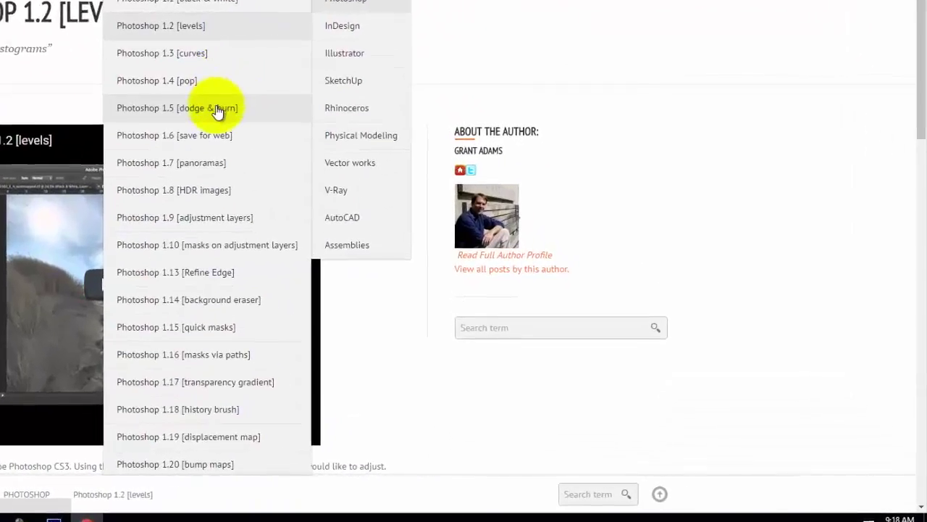
{"action": "left_click", "coordinate": [412, 190]}
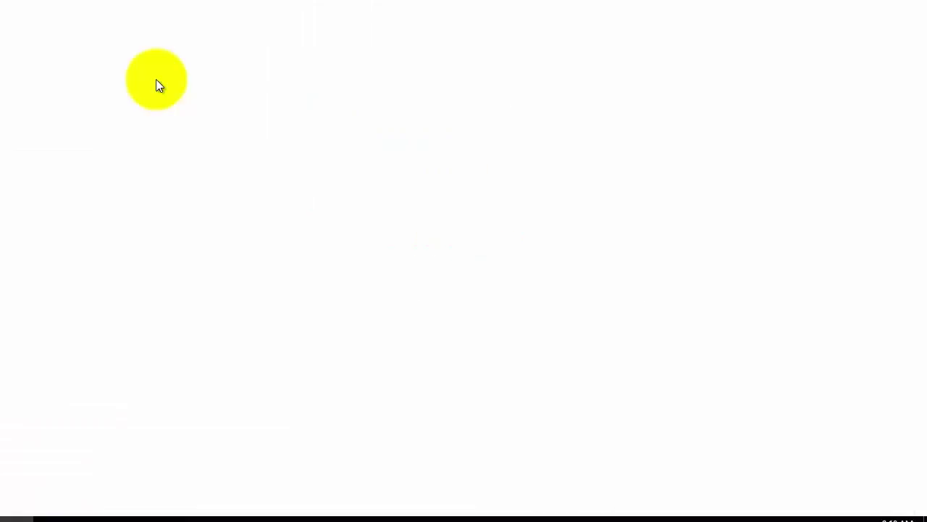
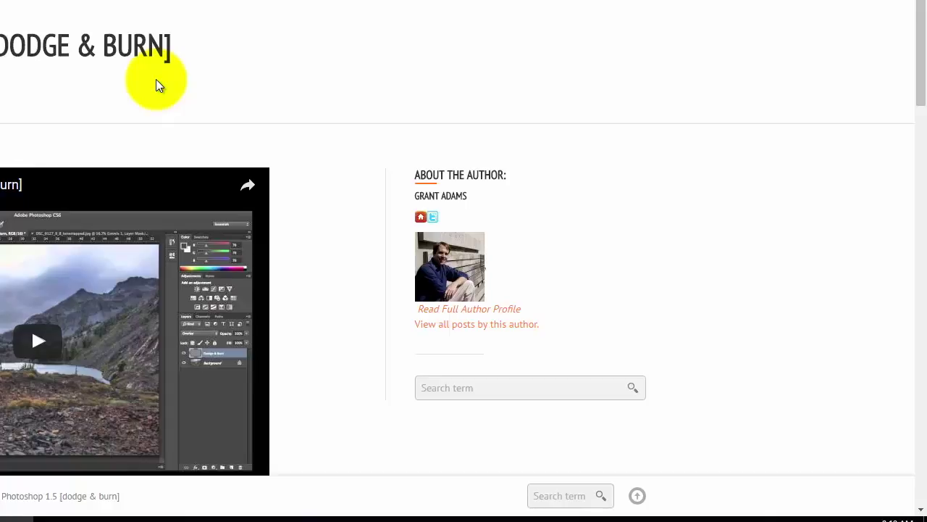
Scroll the dodge & burn tutorial down to steps 7–8, then return to Photoshop.
{"action": "scroll", "coordinate": [333, 271], "scroll_direction": "down", "scroll_amount": 3}
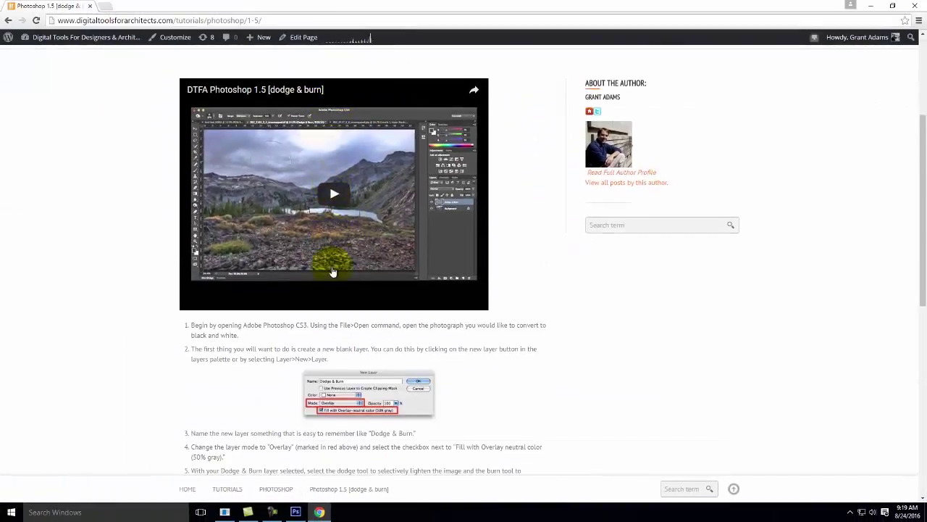
{"action": "scroll", "coordinate": [362, 218], "scroll_direction": "down", "scroll_amount": 2}
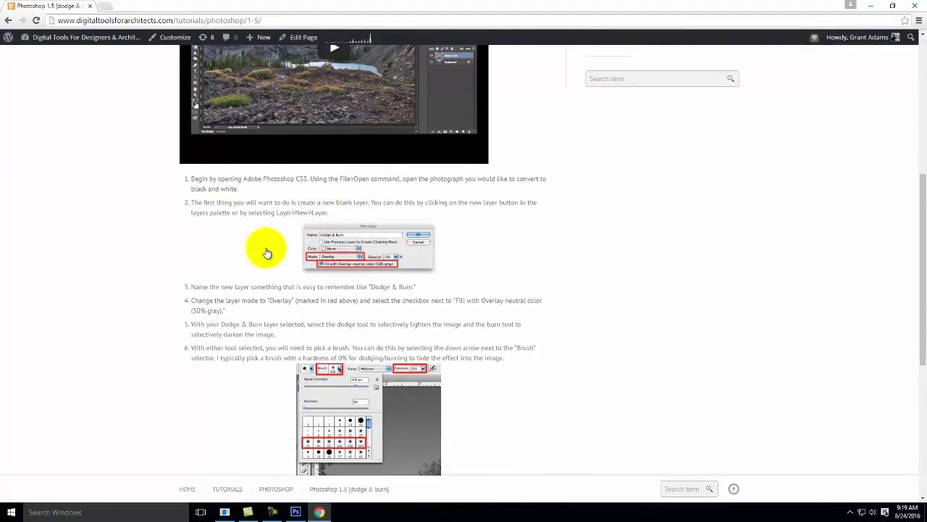
{"action": "scroll", "coordinate": [266, 250], "scroll_direction": "down", "scroll_amount": 1}
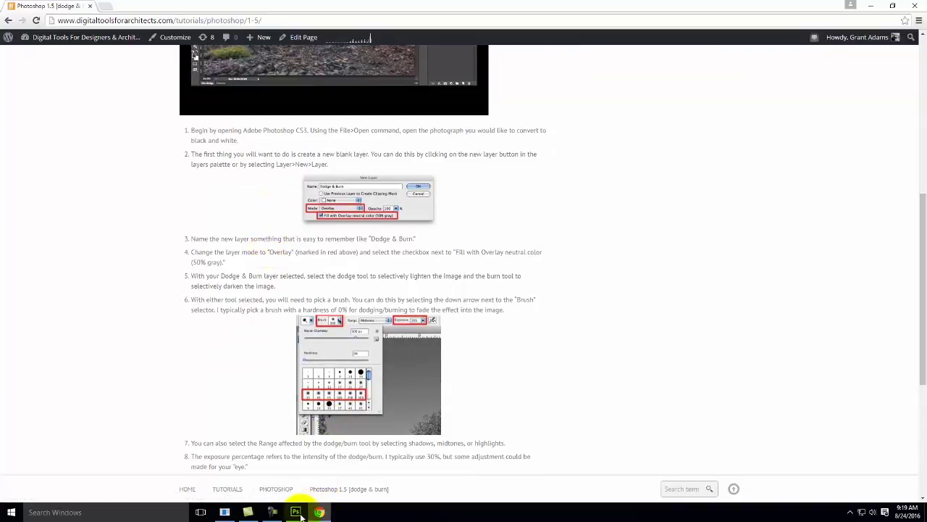
{"action": "left_click", "coordinate": [296, 512]}
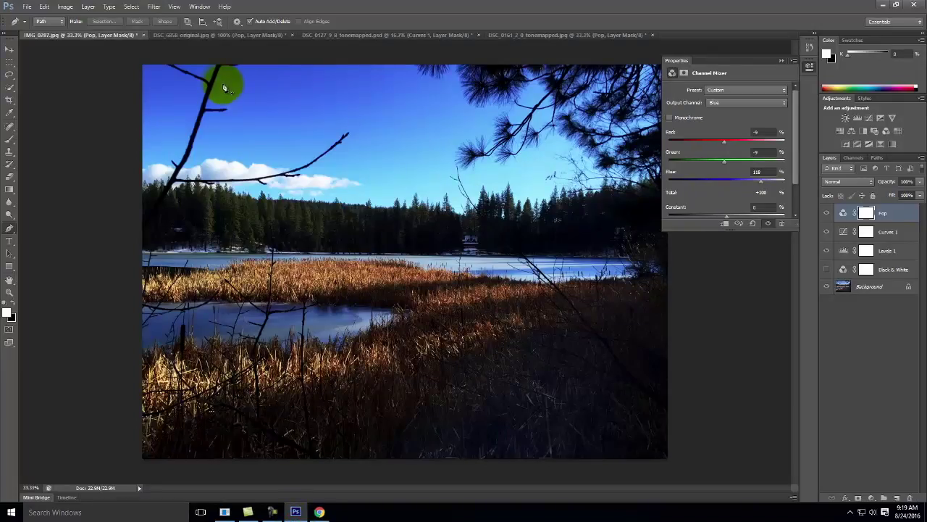
Create a new 'Dodge & Burn' layer in Overlay mode, filled with 50% neutral gray.
{"action": "left_click", "coordinate": [86, 9]}
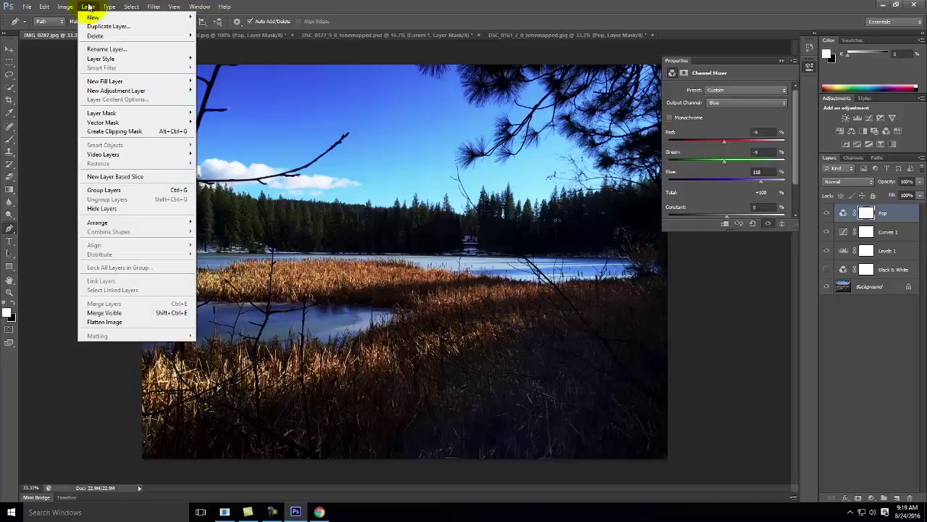
{"action": "mouse_move", "coordinate": [94, 17]}
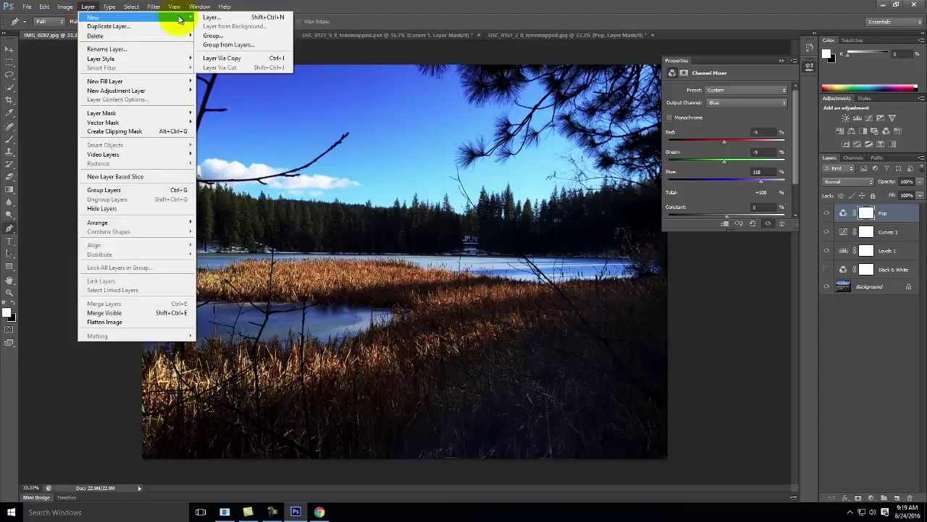
{"action": "left_click", "coordinate": [256, 17]}
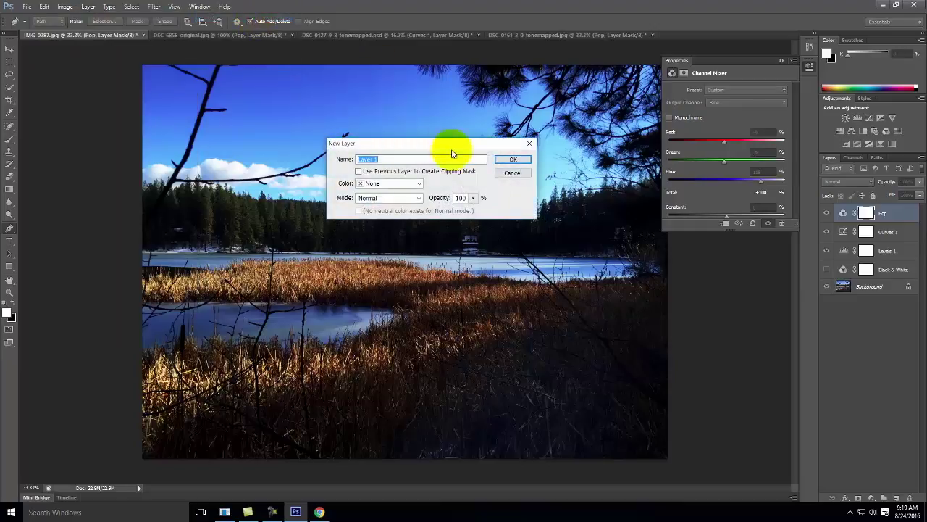
{"action": "type", "text": "Do"}
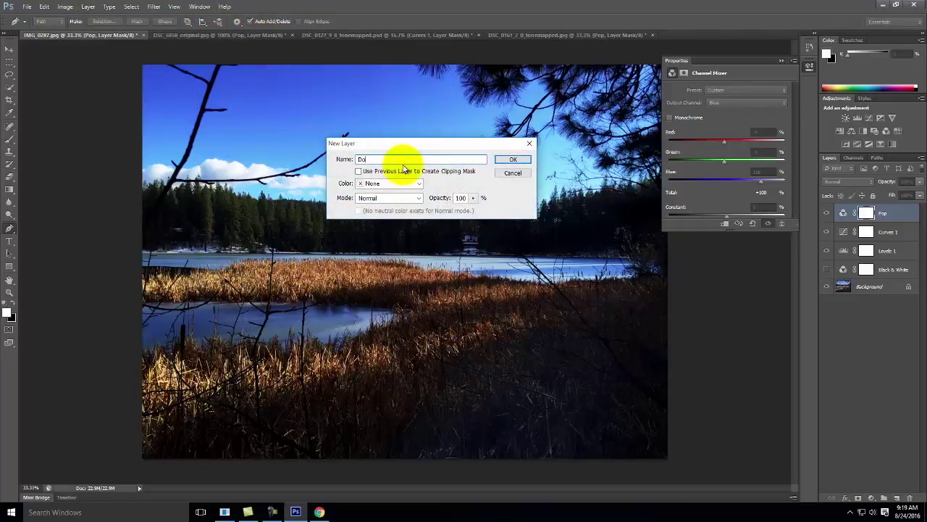
{"action": "type", "text": "dge & Burn"}
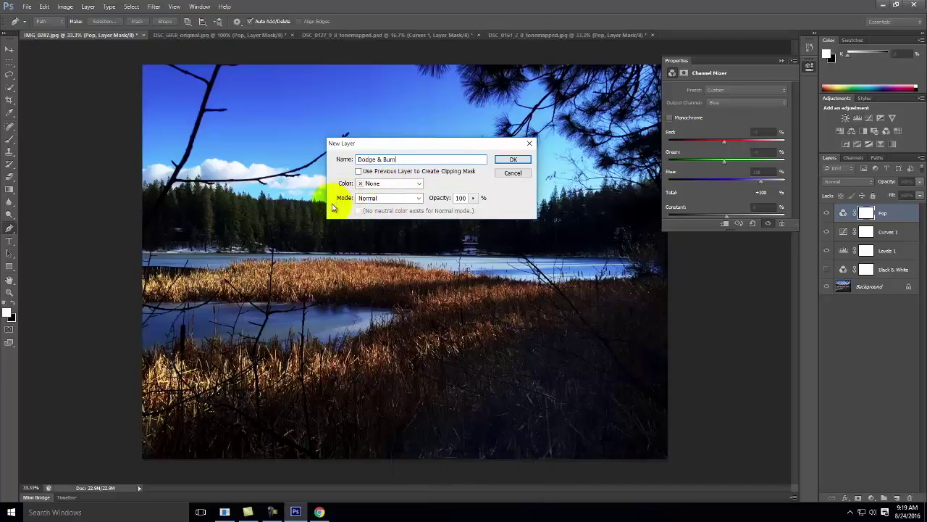
{"action": "left_click", "coordinate": [391, 197]}
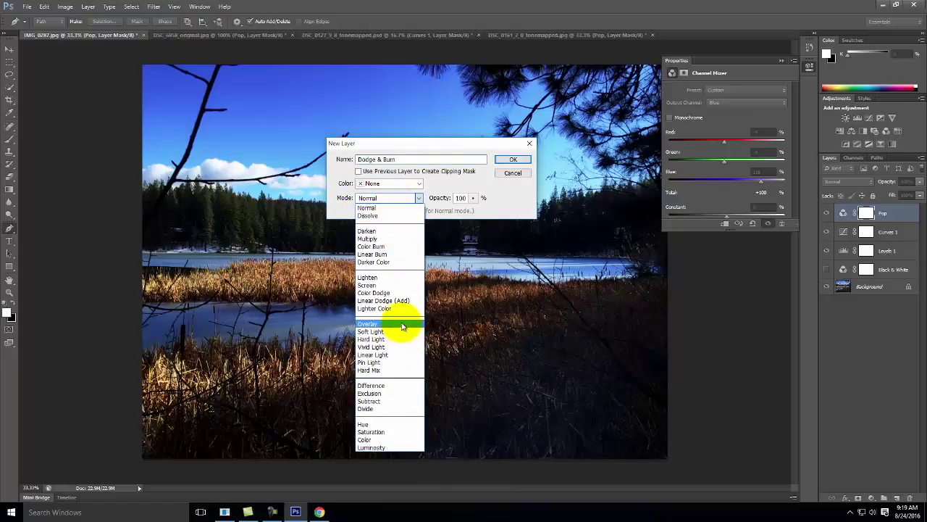
{"action": "left_click", "coordinate": [402, 324]}
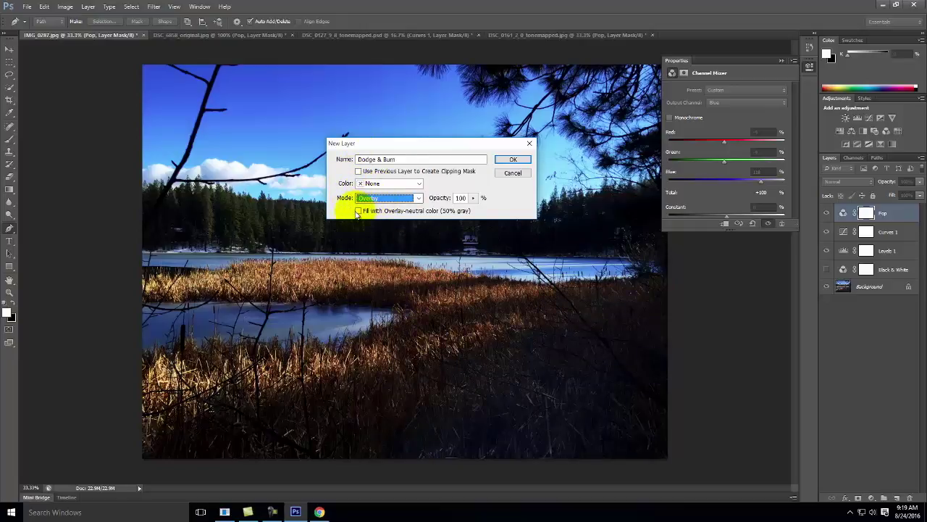
{"action": "left_click", "coordinate": [359, 211]}
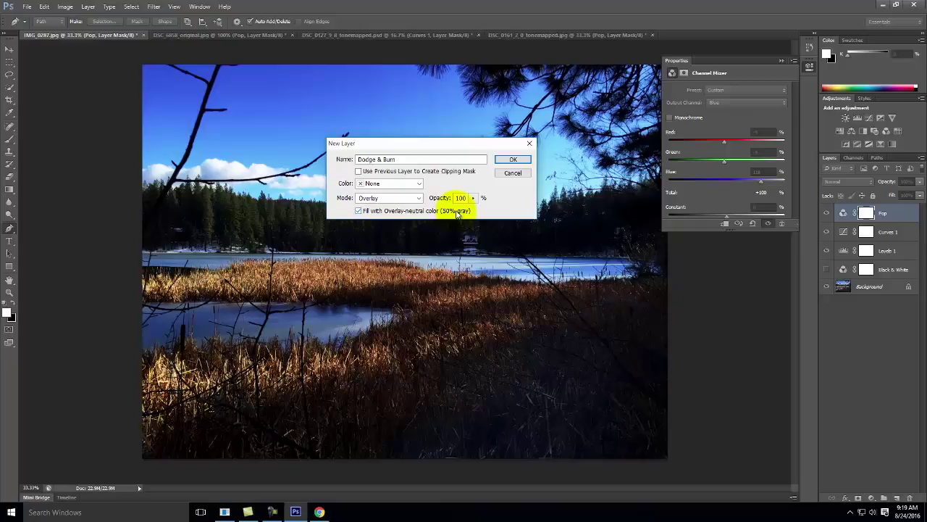
{"action": "left_click", "coordinate": [526, 160]}
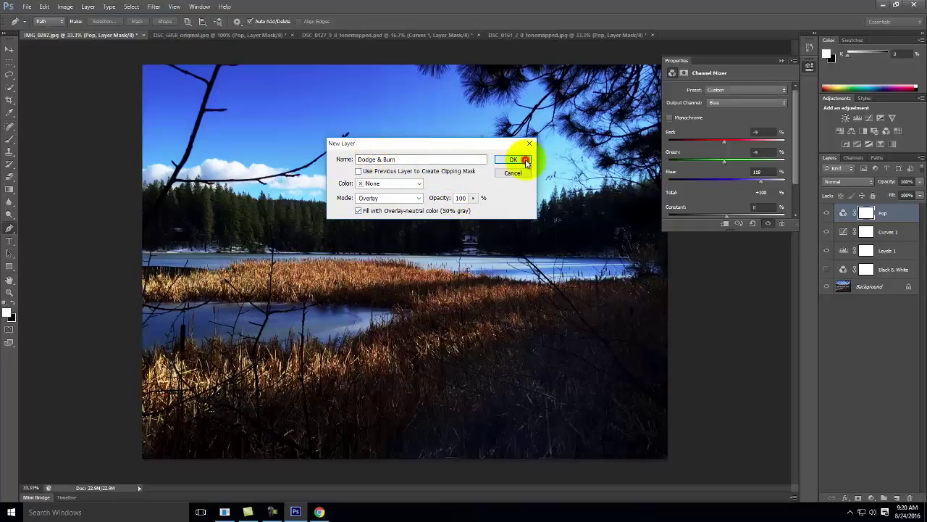
{"action": "left_click", "coordinate": [88, 7]}
{"action": "mouse_move", "coordinate": [94, 17]}
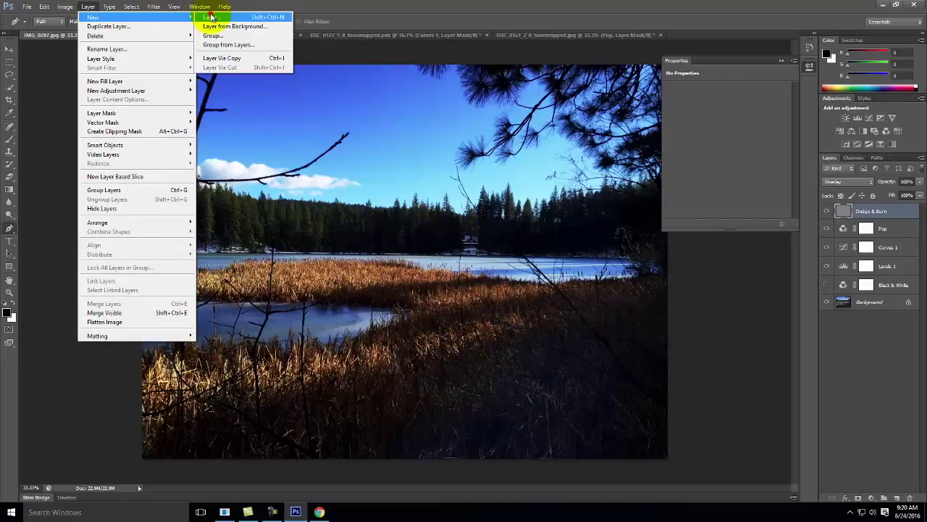
{"action": "left_click", "coordinate": [210, 17]}
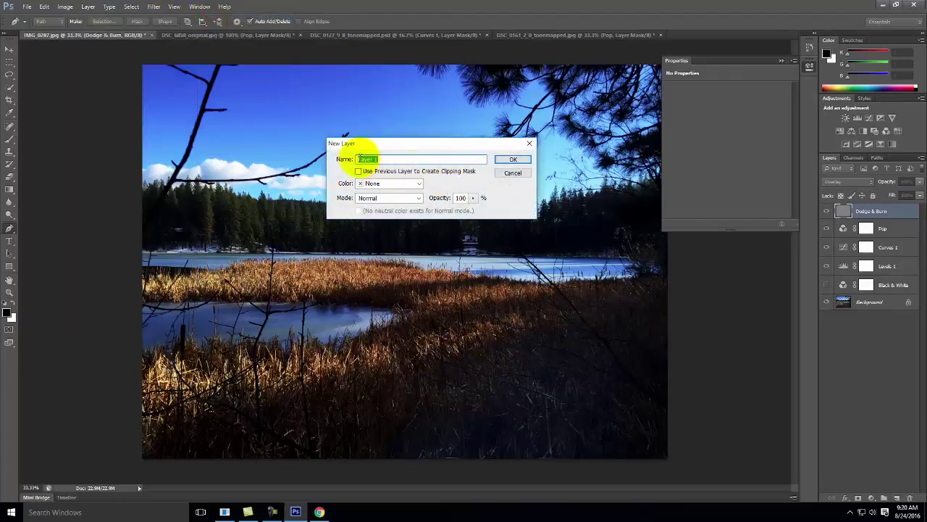
{"action": "left_click", "coordinate": [379, 198]}
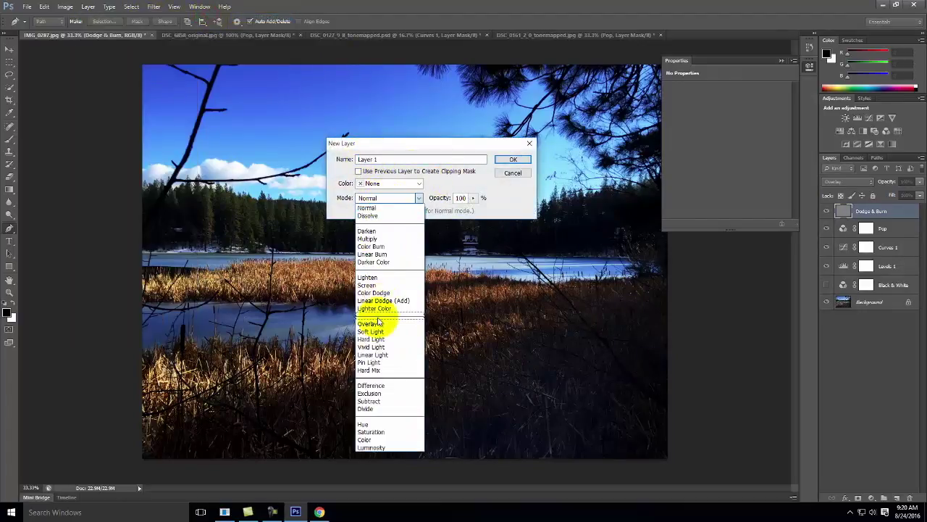
{"action": "left_click", "coordinate": [375, 323]}
{"action": "left_click", "coordinate": [357, 211]}
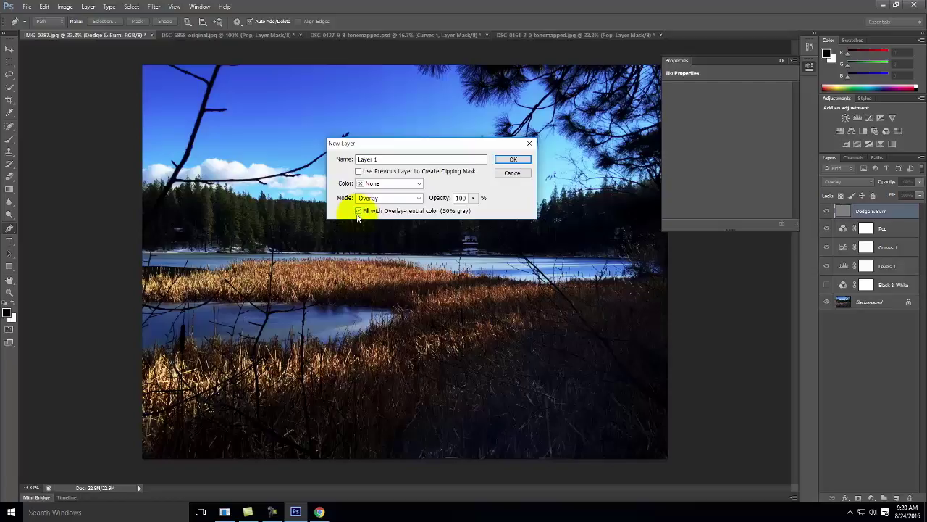
{"action": "left_click", "coordinate": [323, 512]}
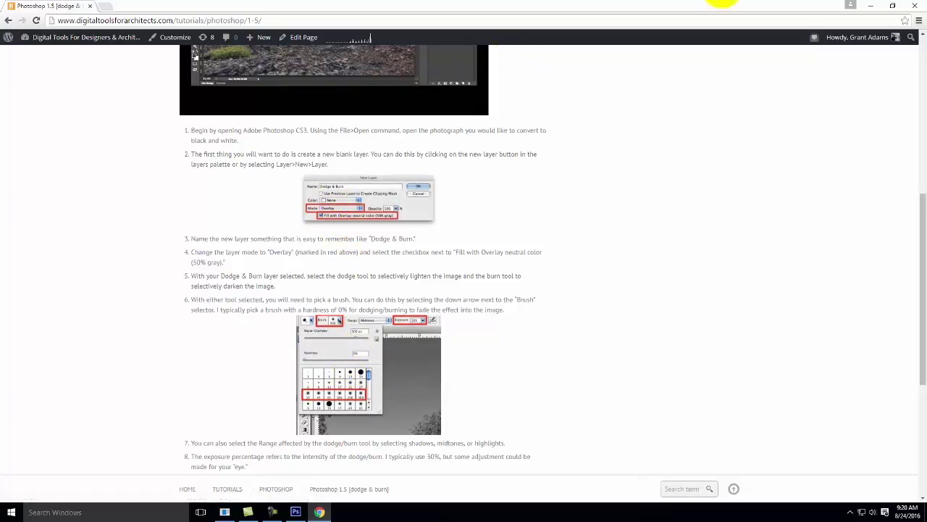
{"action": "left_click", "coordinate": [871, 6]}
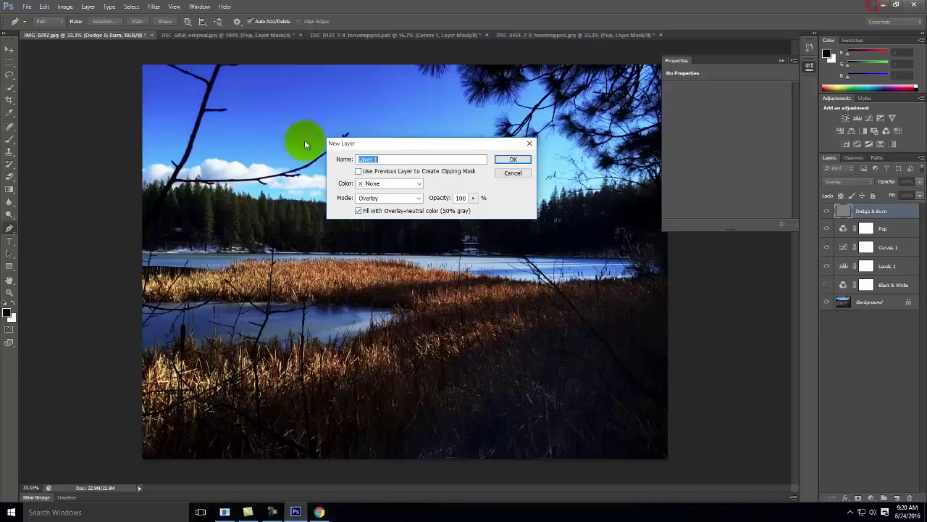
{"action": "left_click", "coordinate": [513, 172]}
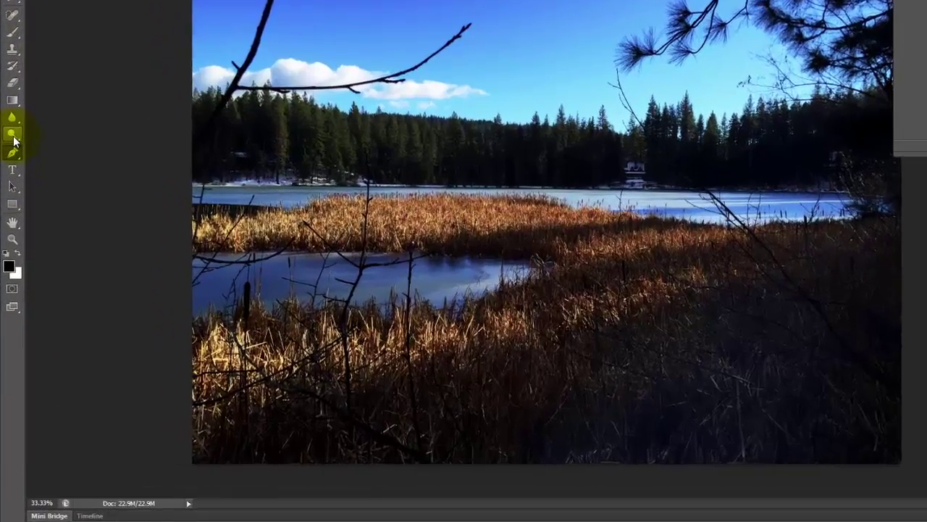
Choose the Burn Tool and enlarge its brush to 401 px.
{"action": "left_click", "coordinate": [9, 216]}
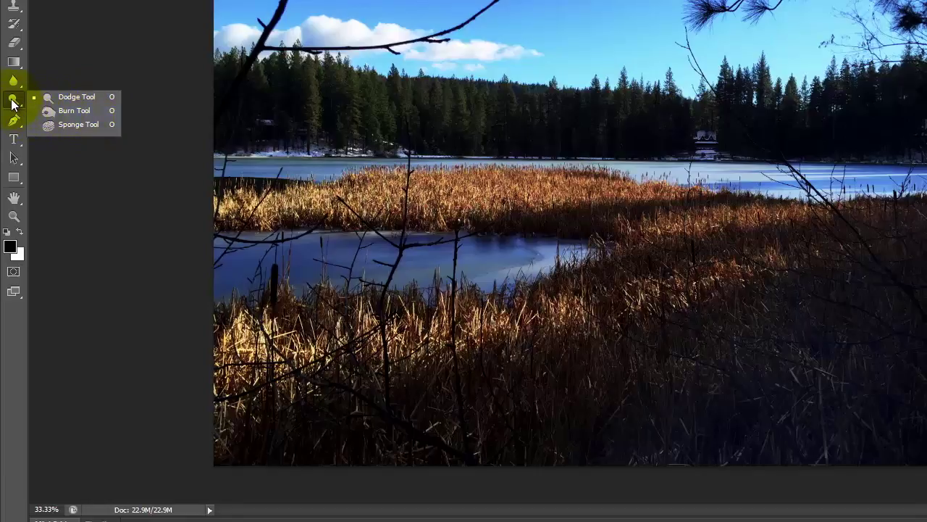
{"action": "left_click", "coordinate": [74, 110]}
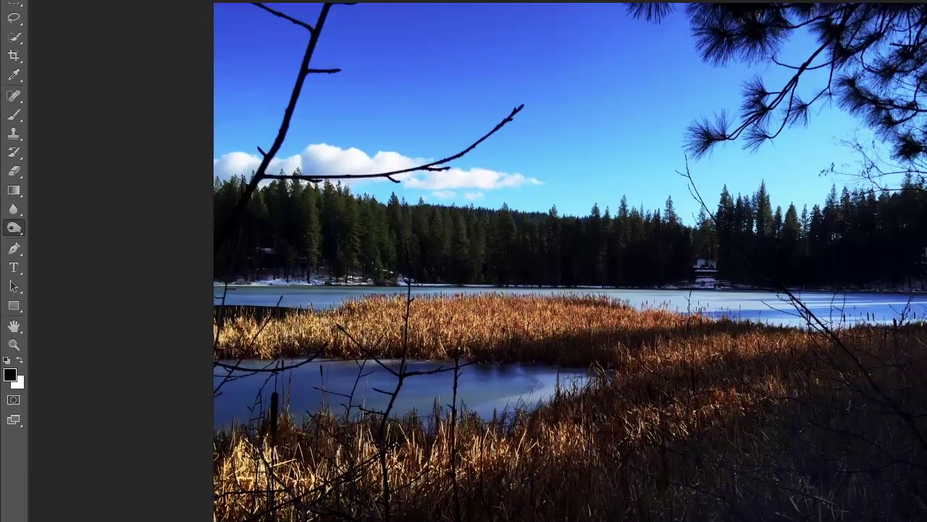
{"action": "left_click", "coordinate": [73, 10]}
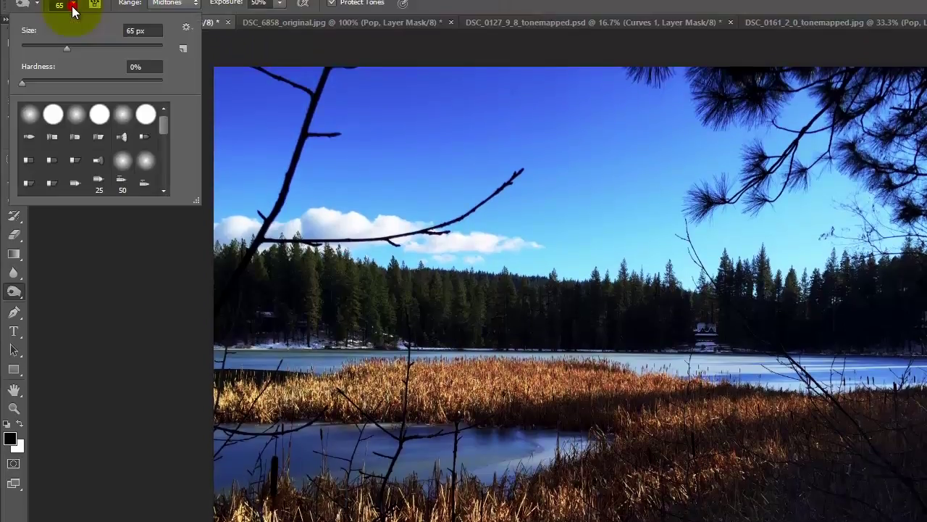
{"action": "left_click", "coordinate": [70, 4]}
{"action": "left_click", "coordinate": [70, 4]}
{"action": "mouse_move", "coordinate": [67, 48]}
{"action": "left_mouse_down"}
{"action": "mouse_move", "coordinate": [90, 79]}
{"action": "mouse_move", "coordinate": [119, 82]}
{"action": "left_mouse_up"}
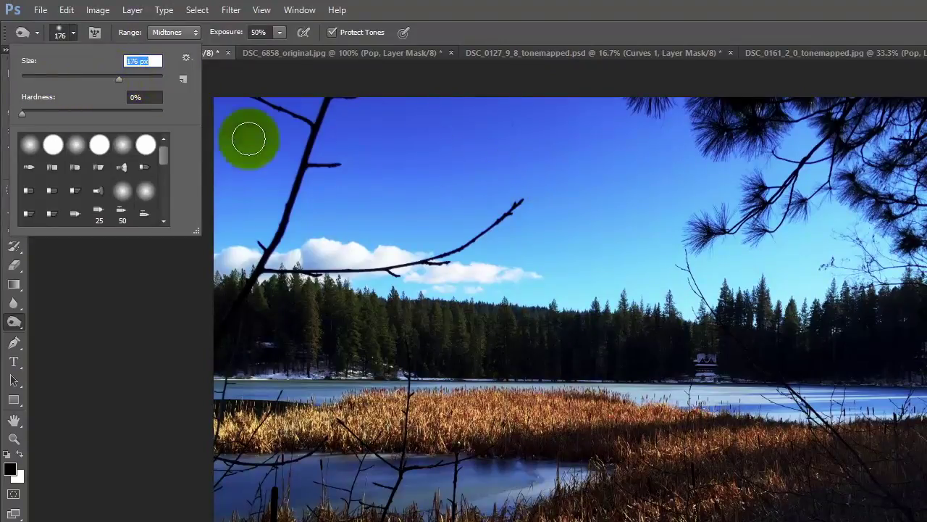
{"action": "left_click_drag", "start_coordinate": [132, 81], "coordinate": [134, 81]}
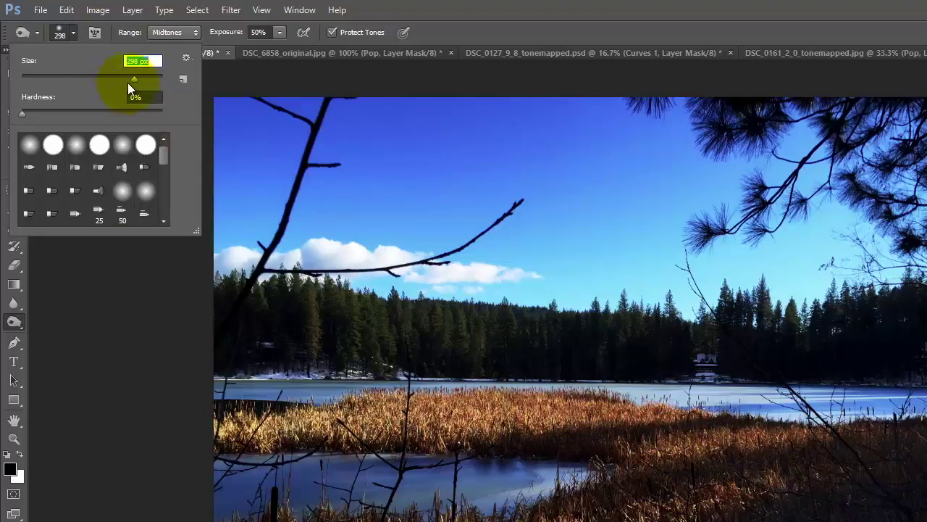
{"action": "left_click_drag", "start_coordinate": [139, 77], "coordinate": [139, 77]}
{"action": "left_click_drag", "start_coordinate": [139, 80], "coordinate": [142, 79]}
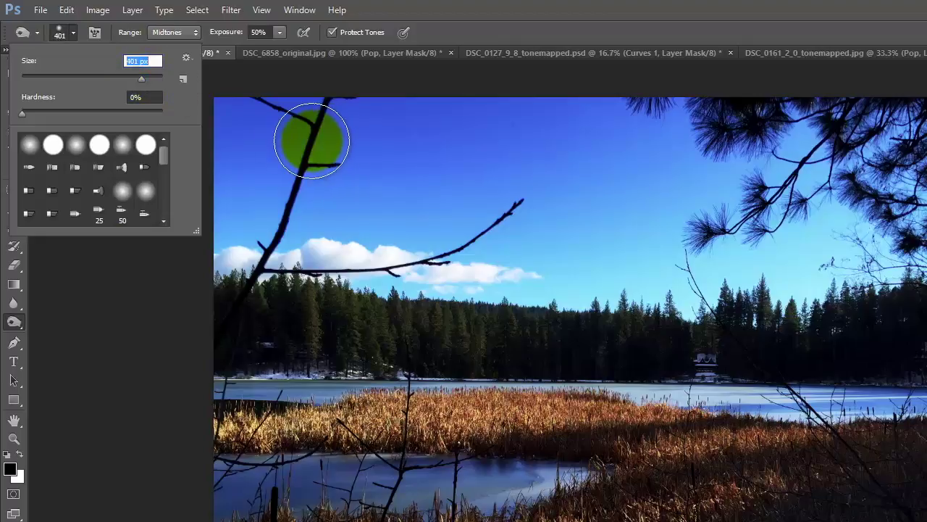
Keep brush hardness at 0% and burn the sky at the top-left of the photo.
{"action": "left_click", "coordinate": [22, 114]}
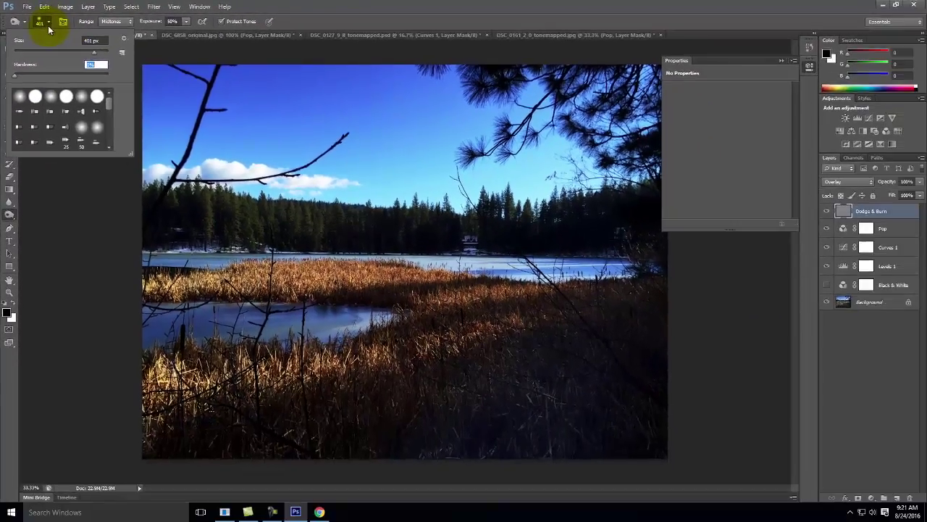
{"action": "left_click", "coordinate": [73, 35]}
{"action": "mouse_move", "coordinate": [199, 69]}
{"action": "left_mouse_down"}
{"action": "mouse_move", "coordinate": [176, 86]}
{"action": "mouse_move", "coordinate": [229, 77]}
{"action": "mouse_move", "coordinate": [155, 78]}
{"action": "left_mouse_up"}
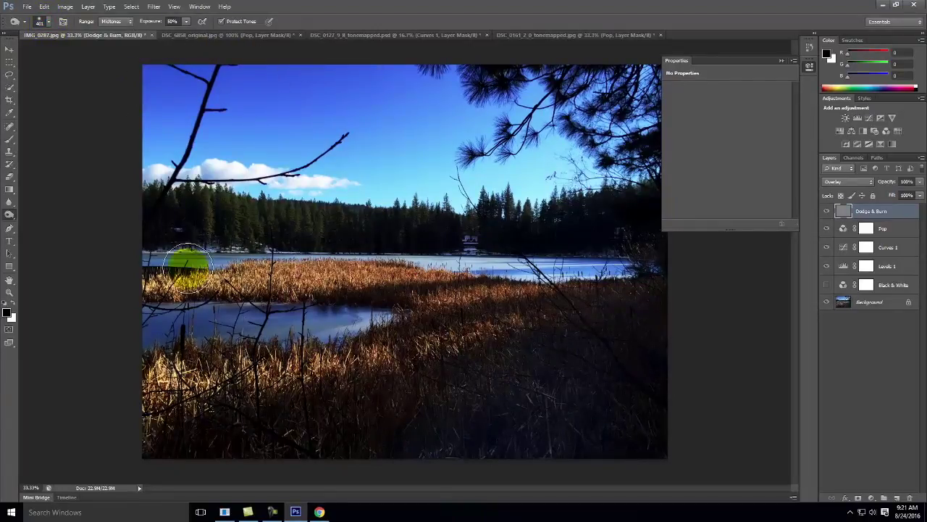
Darken the top sky, lighten the pine branches and foreground grass, then toggle the layer to compare.
{"action": "left_click", "coordinate": [253, 73]}
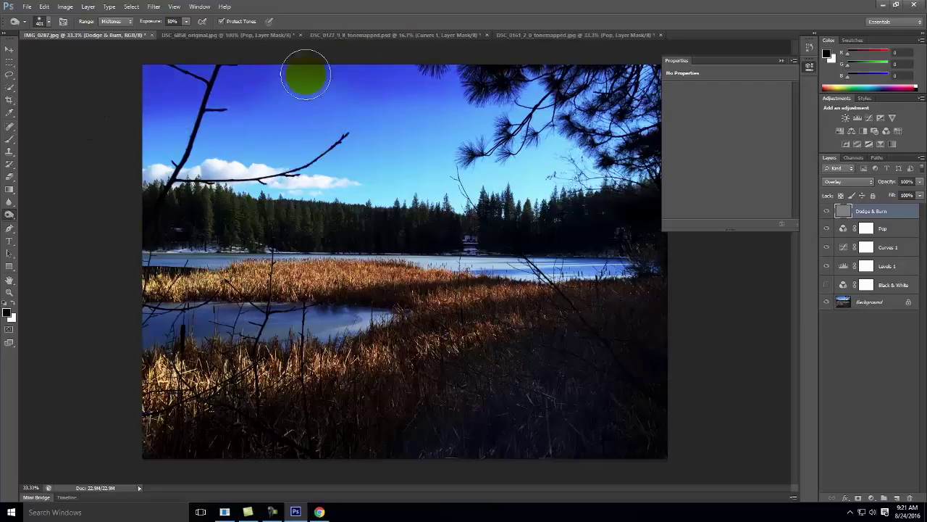
{"action": "left_click", "coordinate": [381, 64]}
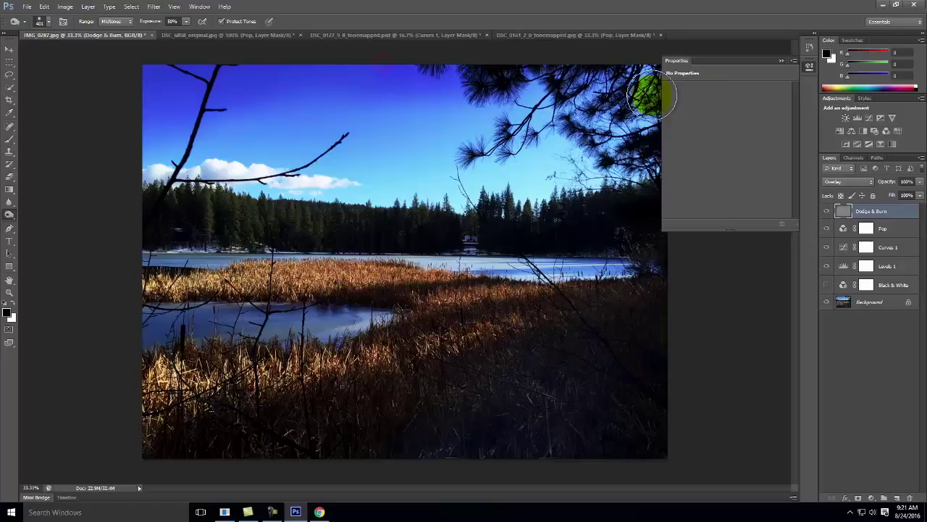
{"action": "left_click", "coordinate": [583, 86]}
{"action": "left_click", "coordinate": [667, 334]}
{"action": "left_click", "coordinate": [616, 333]}
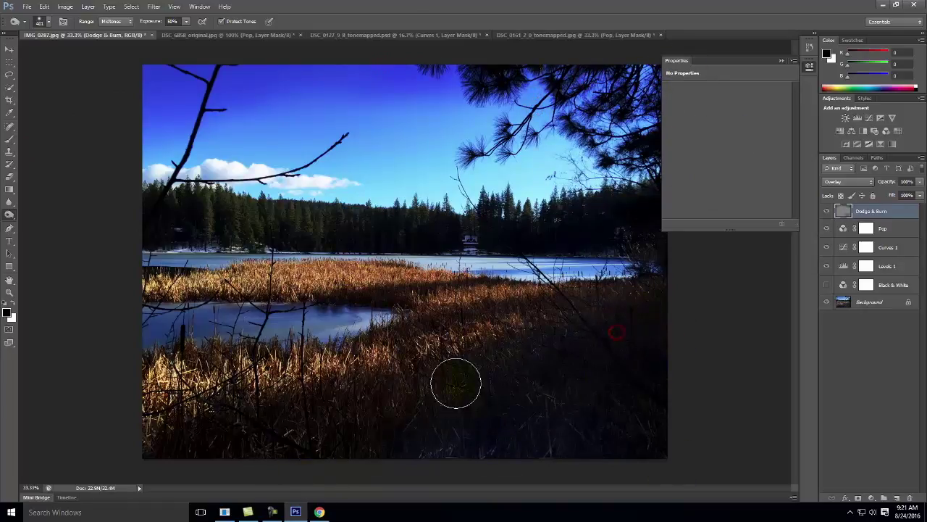
{"action": "left_click", "coordinate": [513, 434]}
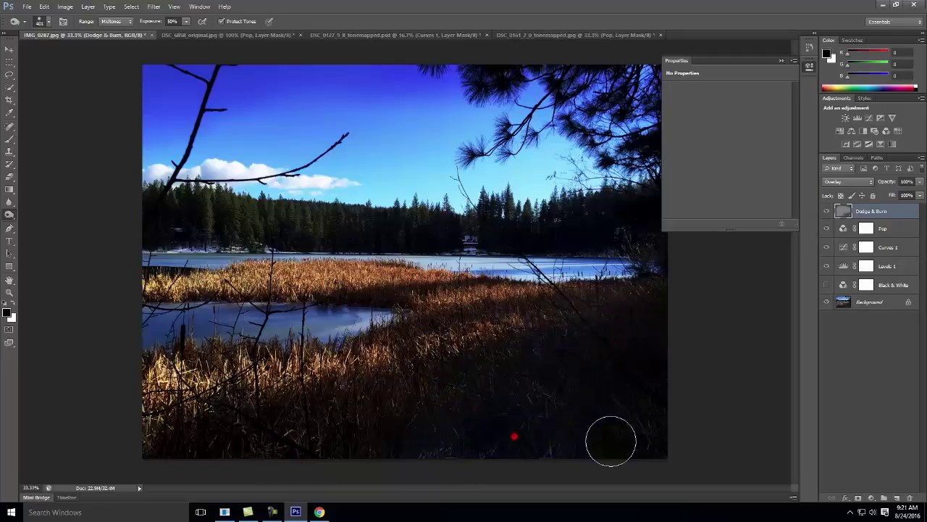
{"action": "left_click", "coordinate": [637, 424]}
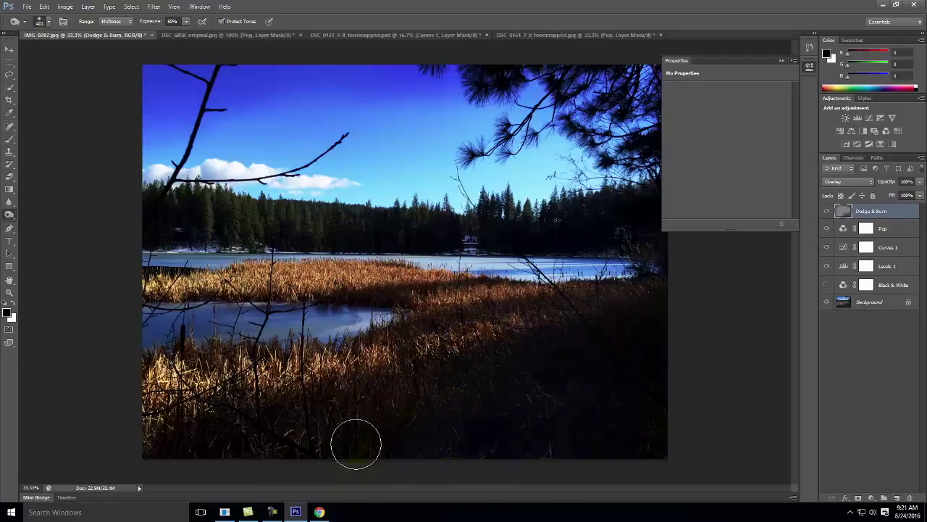
{"action": "left_click", "coordinate": [567, 371]}
{"action": "left_click", "coordinate": [252, 406]}
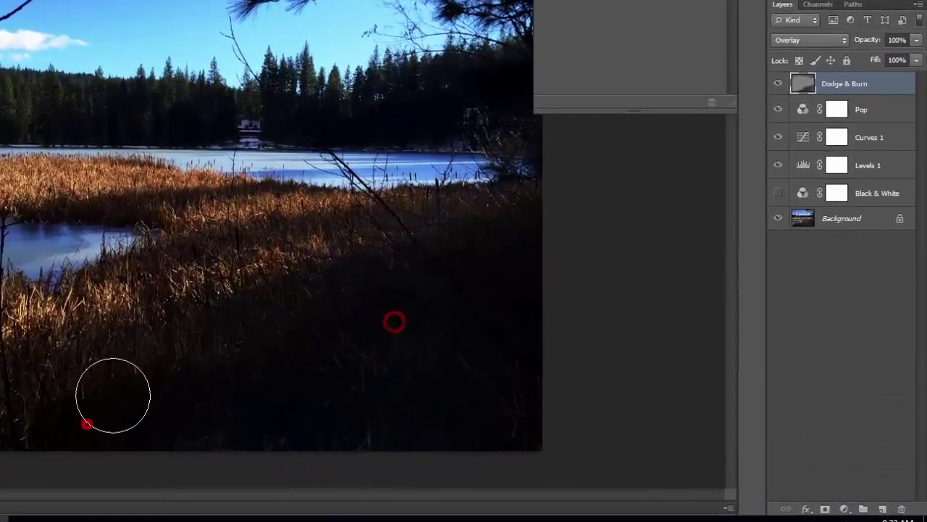
{"action": "left_click", "coordinate": [180, 320]}
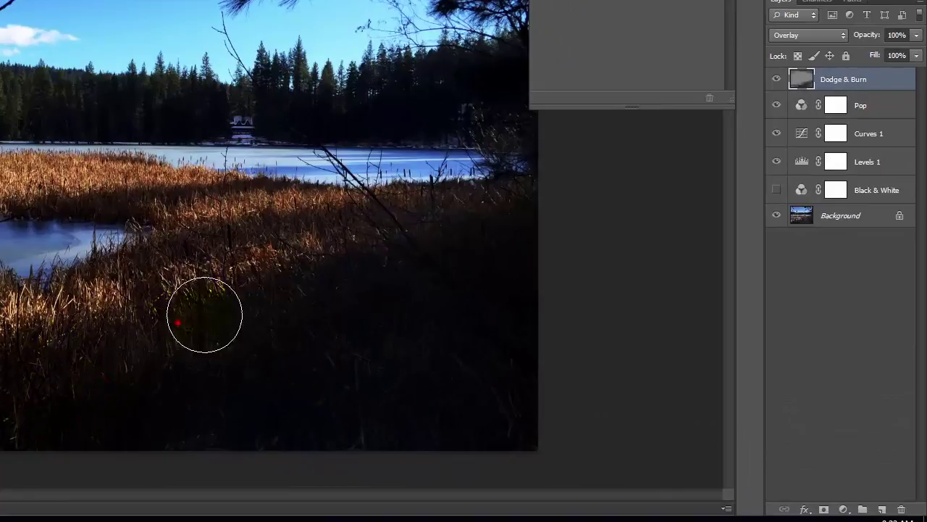
{"action": "left_click", "coordinate": [777, 79]}
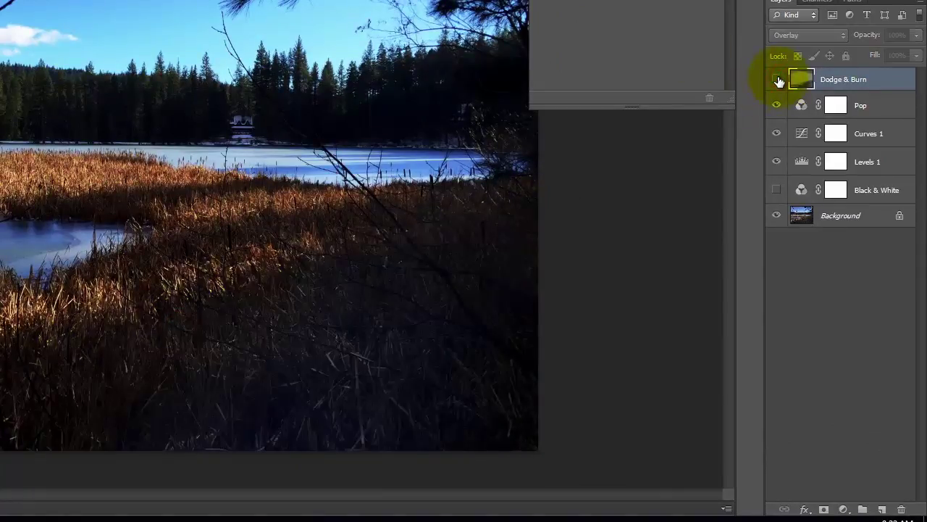
{"action": "left_click", "coordinate": [778, 80]}
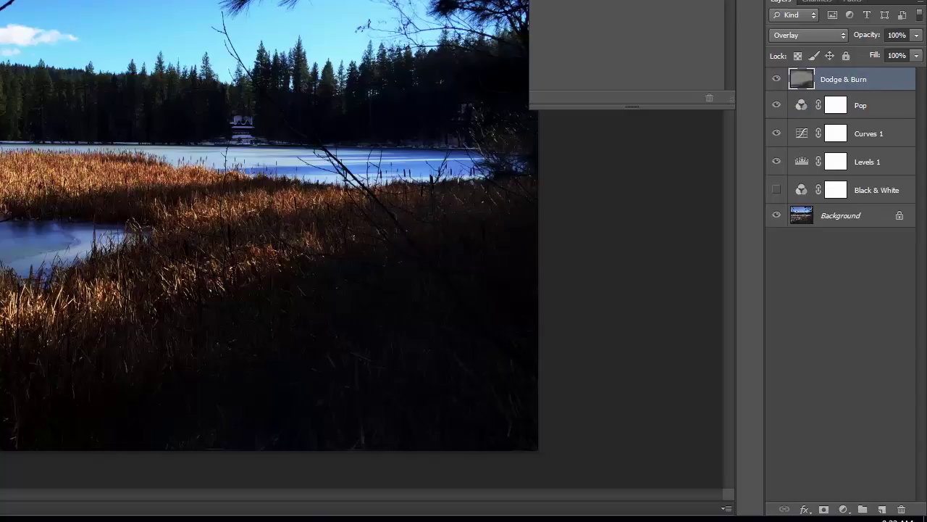
Enlarge the brush, brighten the left treeline and darken the upper sky.
{"action": "key", "text": "bracketright"}
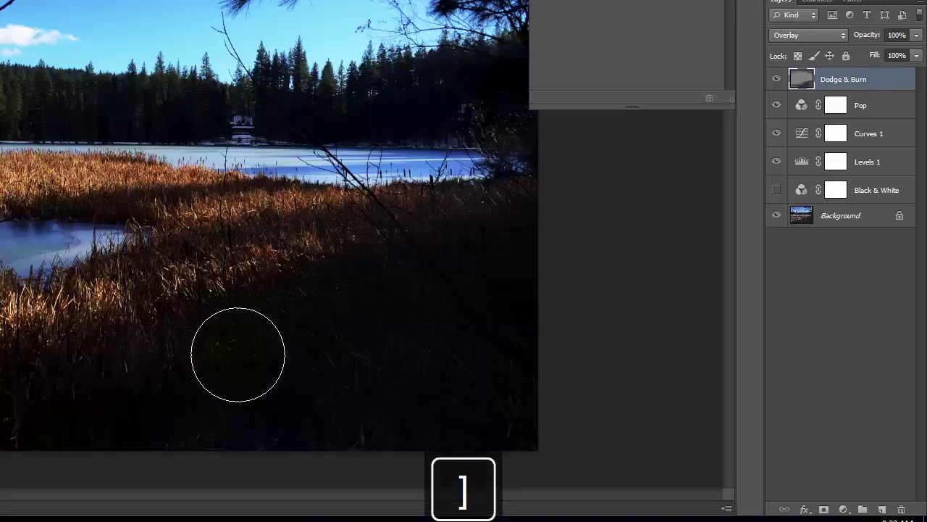
{"action": "mouse_move", "coordinate": [36, 144]}
{"action": "left_mouse_down"}
{"action": "mouse_move", "coordinate": [21, 142]}
{"action": "mouse_move", "coordinate": [8, 84]}
{"action": "left_mouse_up"}
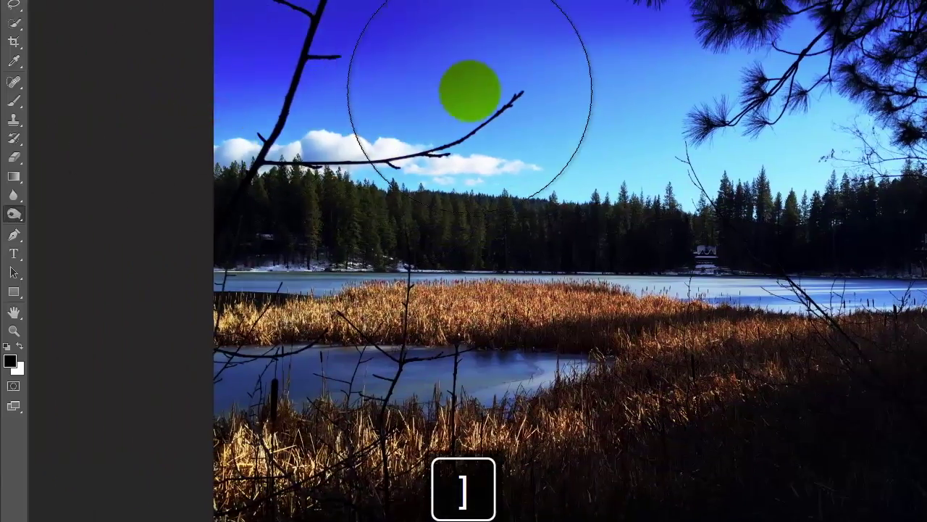
{"action": "left_click", "coordinate": [398, 108]}
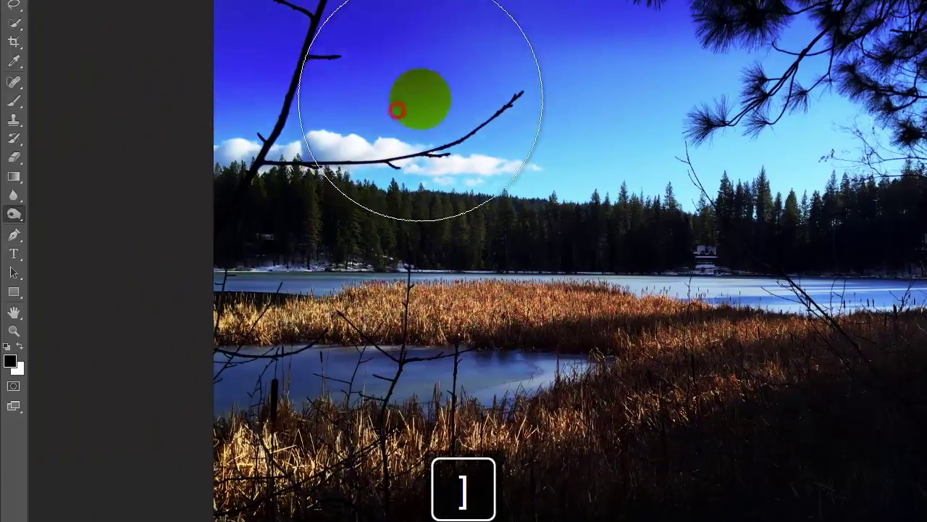
{"action": "left_click", "coordinate": [511, 41]}
{"action": "left_click", "coordinate": [480, 119]}
{"action": "mouse_move", "coordinate": [637, 45]}
{"action": "left_mouse_down"}
{"action": "mouse_move", "coordinate": [865, 99]}
{"action": "mouse_move", "coordinate": [774, 76]}
{"action": "left_mouse_up"}
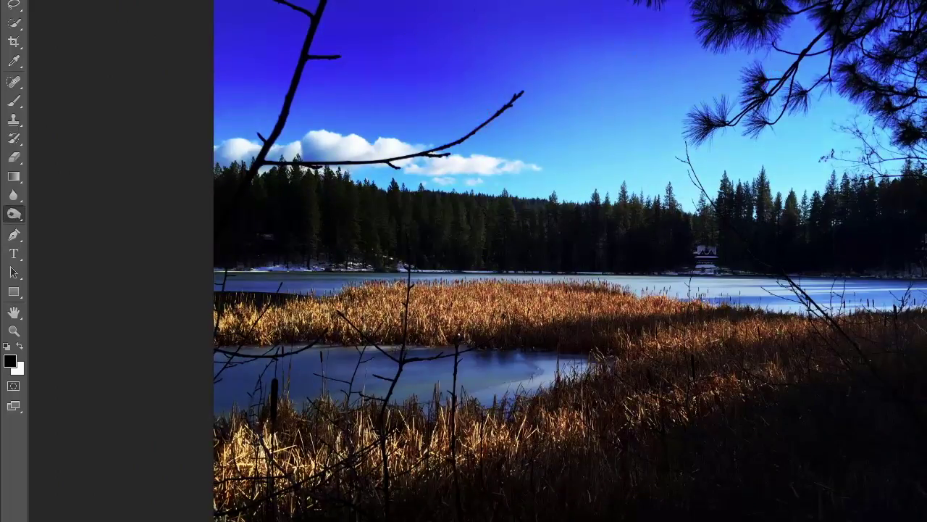
{"action": "mouse_move", "coordinate": [891, 73]}
{"action": "left_mouse_down"}
{"action": "mouse_move", "coordinate": [782, 42]}
{"action": "mouse_move", "coordinate": [246, 114]}
{"action": "mouse_move", "coordinate": [540, 51]}
{"action": "mouse_move", "coordinate": [289, 72]}
{"action": "left_mouse_up"}
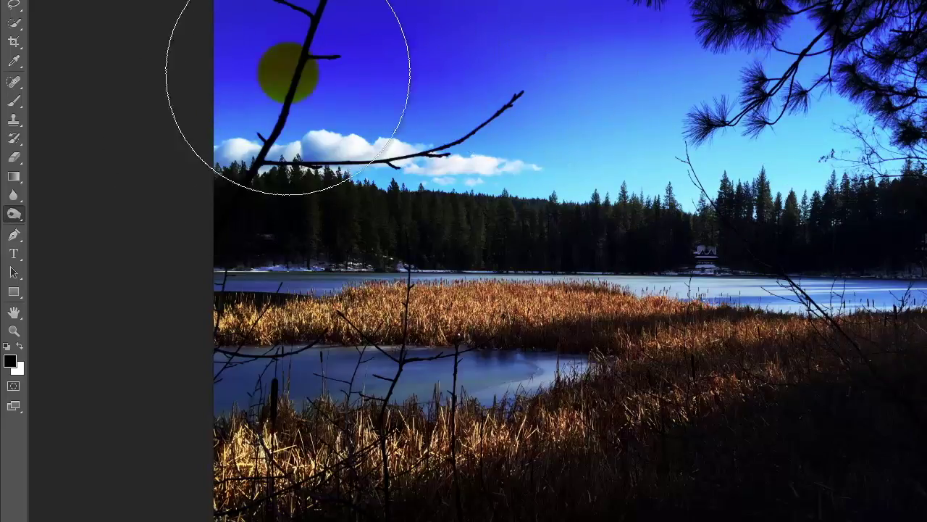
Set the Dodge tool to a 288 px, 0% hardness brush, dodge the left trees, then undo the stroke.
{"action": "left_click", "coordinate": [13, 216]}
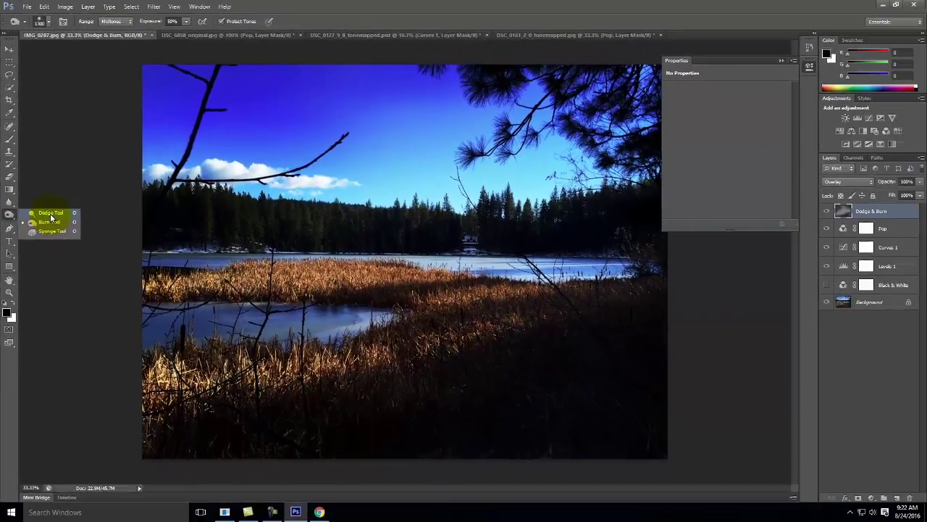
{"action": "left_click", "coordinate": [73, 225]}
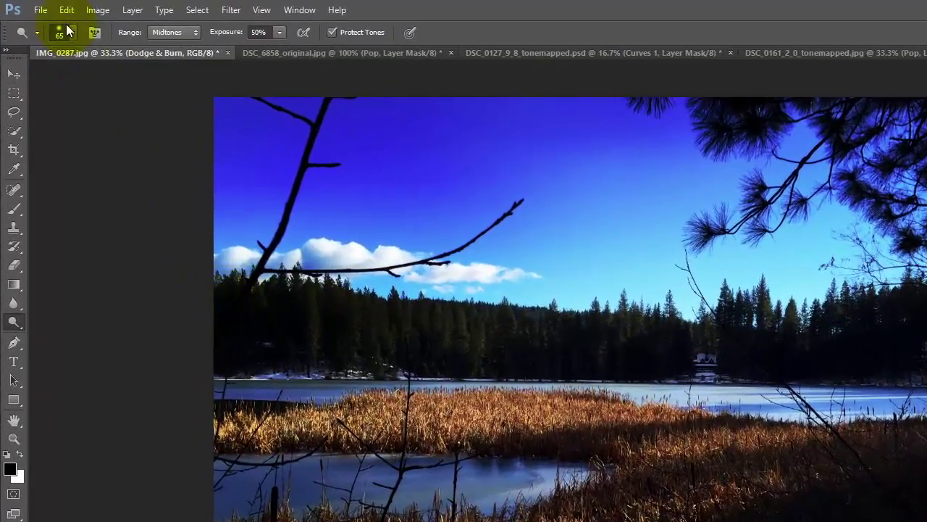
{"action": "left_click", "coordinate": [70, 32]}
{"action": "left_click_drag", "start_coordinate": [43, 113], "coordinate": [4, 114]}
{"action": "left_click_drag", "start_coordinate": [71, 76], "coordinate": [133, 74]}
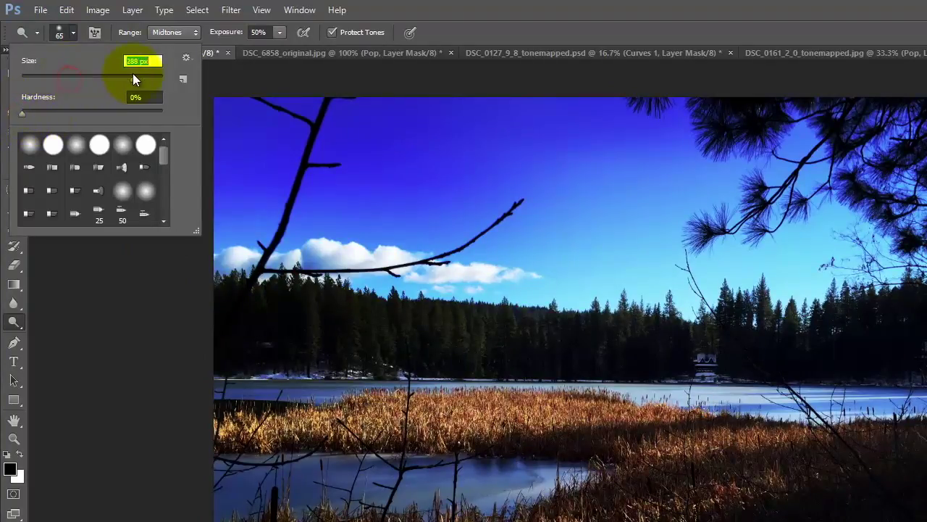
{"action": "left_click", "coordinate": [293, 333]}
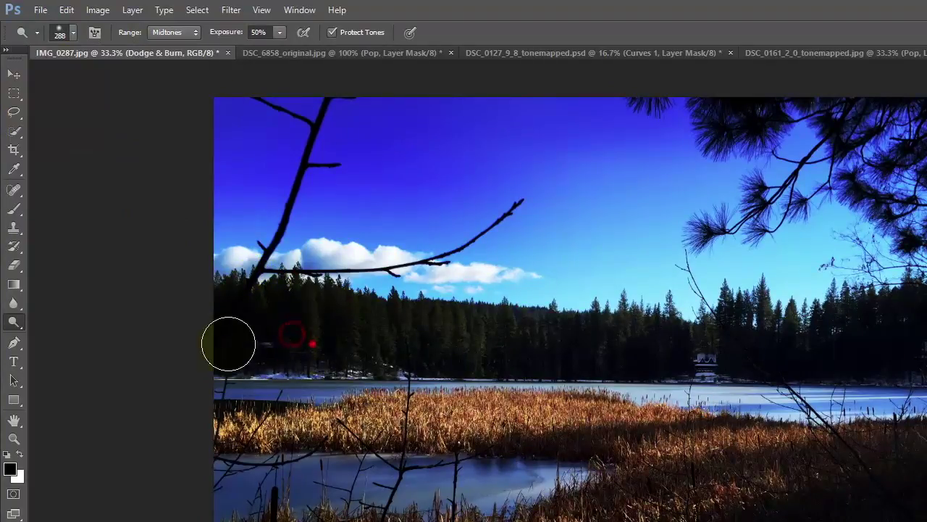
{"action": "left_click_drag", "start_coordinate": [281, 335], "coordinate": [239, 320]}
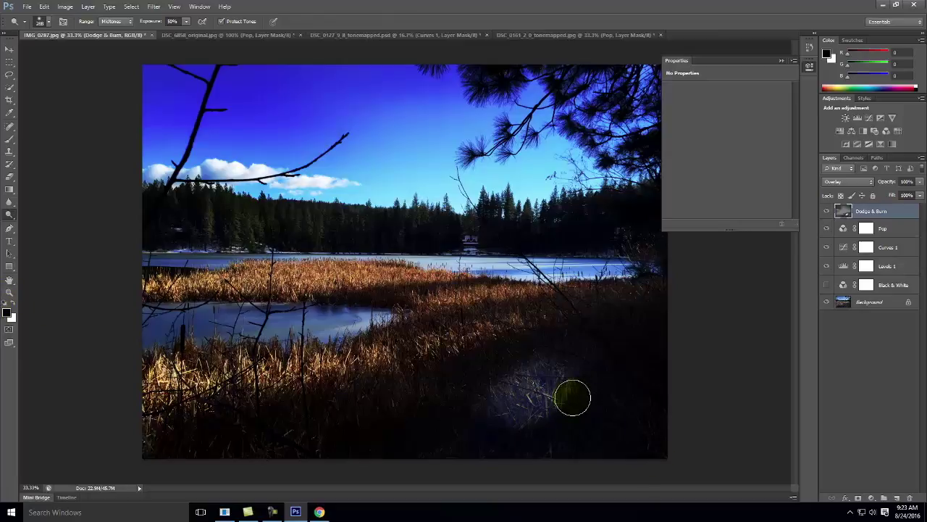
{"action": "key", "text": "ctrl+alt+z"}
{"action": "key", "text": "ctrl+alt+z"}
{"action": "key", "text": "ctrl+alt+z"}
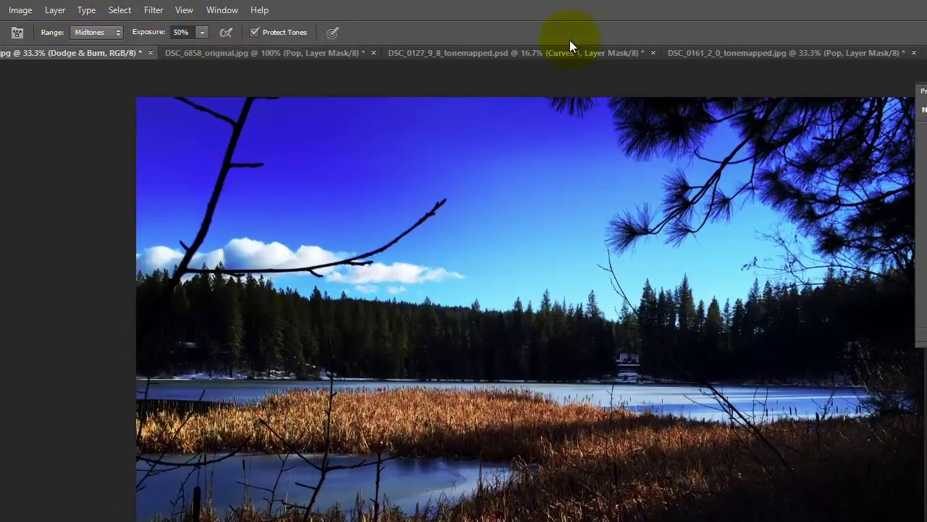
Switch to DSC_6858_original.jpg and add a plain 'Dodge & Burn' layer, then undo it.
{"action": "left_click", "coordinate": [526, 52]}
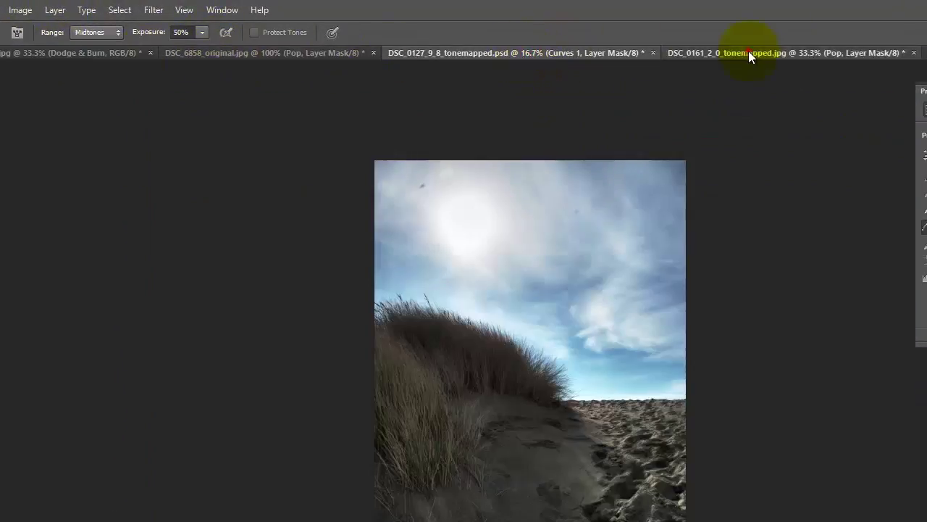
{"action": "left_click", "coordinate": [748, 52]}
{"action": "left_click", "coordinate": [322, 51]}
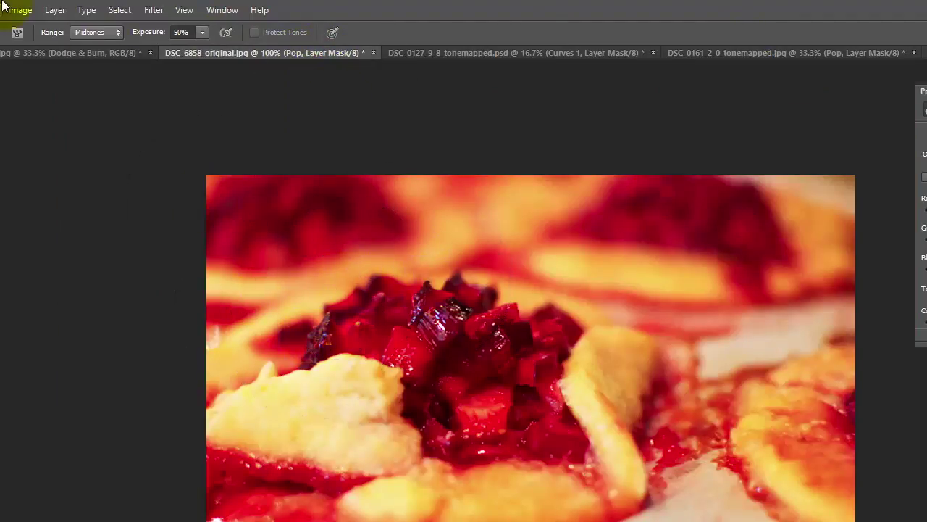
{"action": "left_click", "coordinate": [70, 10]}
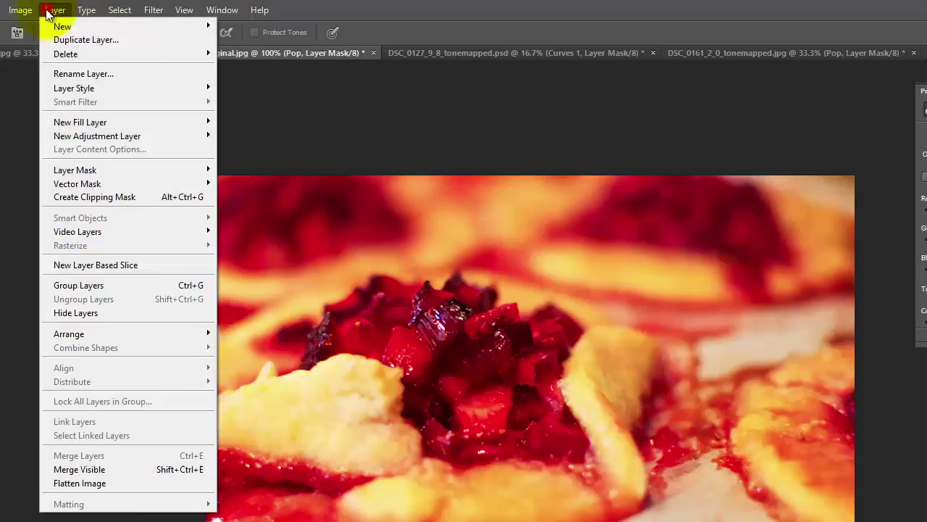
{"action": "mouse_move", "coordinate": [174, 24]}
{"action": "left_click", "coordinate": [245, 26]}
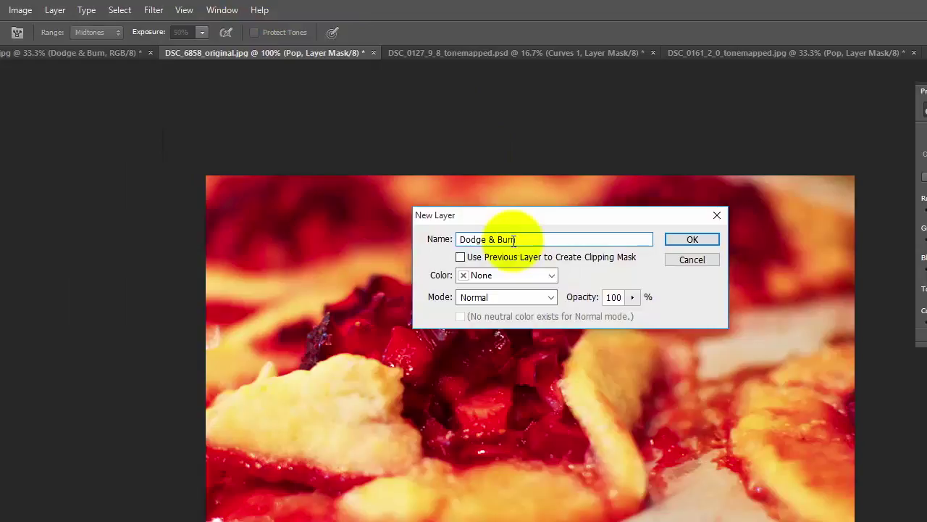
{"action": "type", "text": "Dodge & Burn"}
{"action": "left_click", "coordinate": [701, 239]}
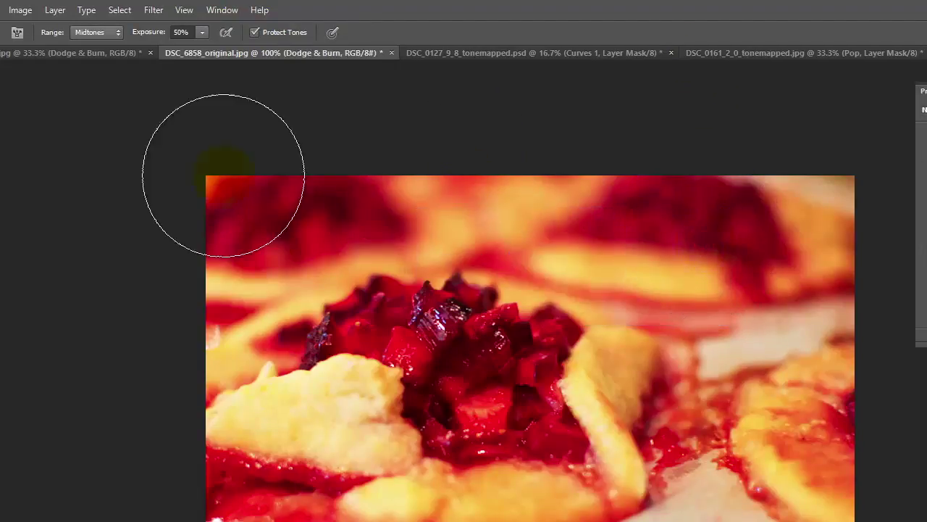
{"action": "key", "text": "ctrl+z"}
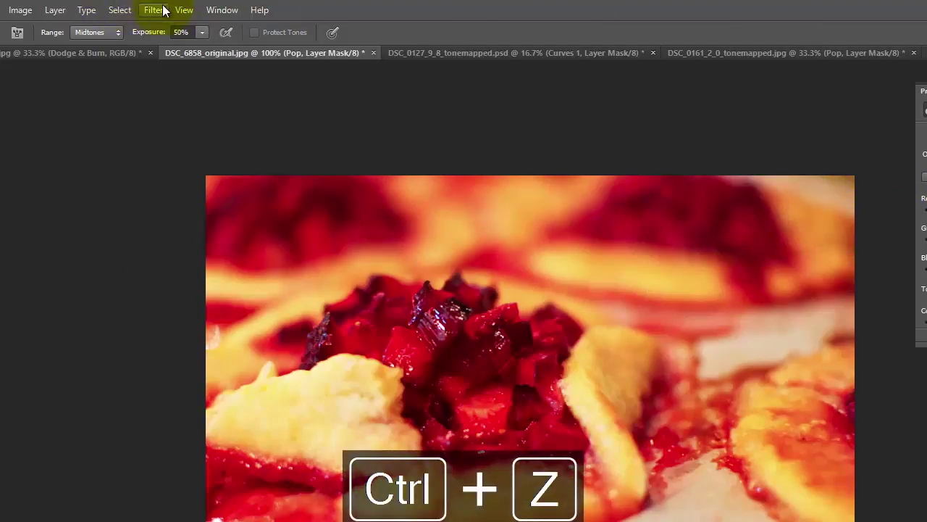
Recreate the 'Dodge & Burn' layer in Overlay mode filled with 50% neutral gray.
{"action": "left_click", "coordinate": [55, 9]}
{"action": "mouse_move", "coordinate": [204, 29]}
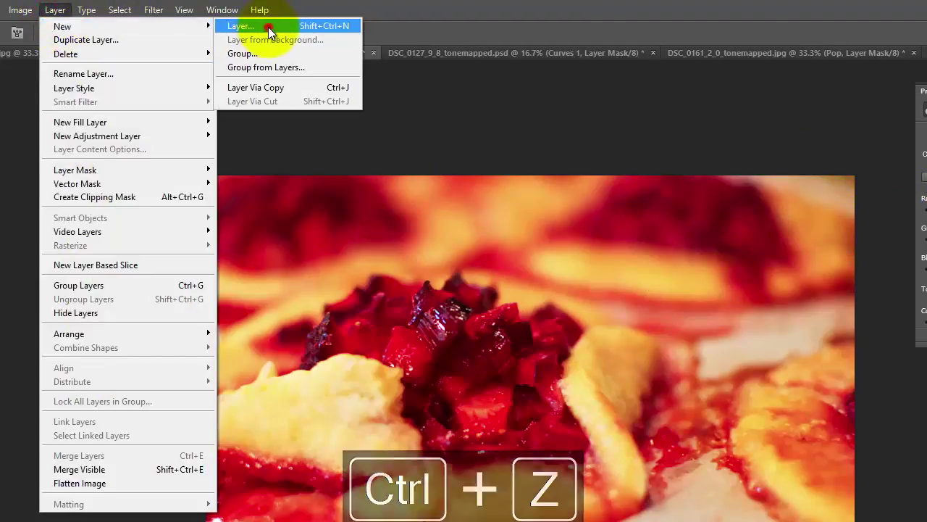
{"action": "left_click", "coordinate": [268, 26]}
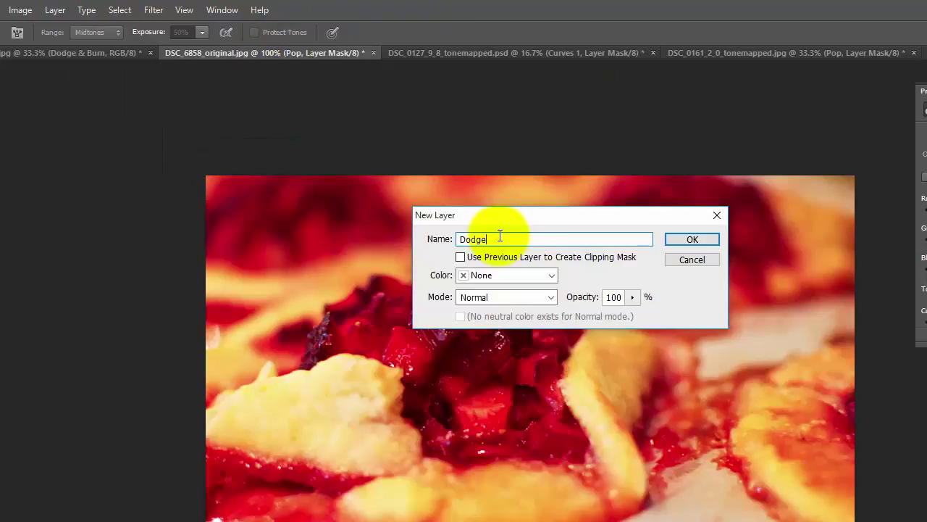
{"action": "type", "text": "Dodge & Burn"}
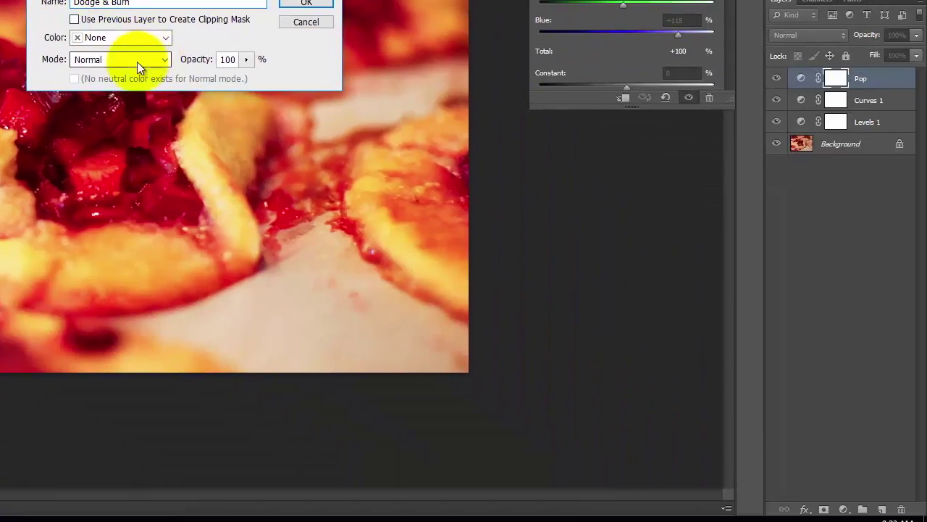
{"action": "left_click", "coordinate": [523, 299]}
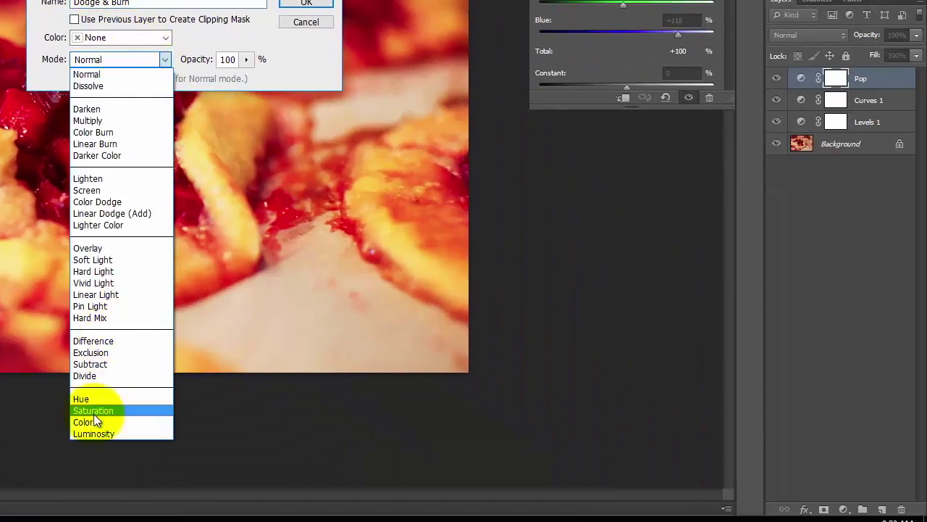
{"action": "left_click", "coordinate": [96, 247]}
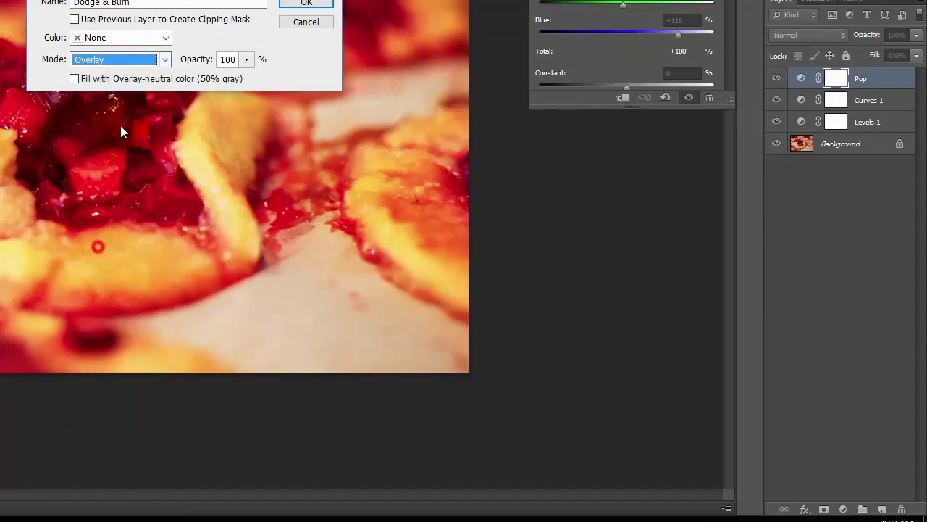
{"action": "left_click", "coordinate": [74, 79]}
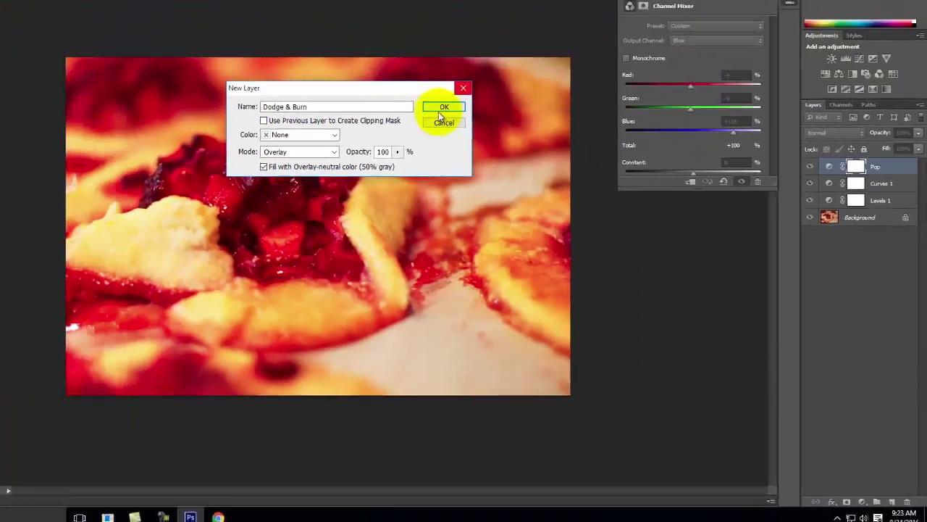
{"action": "left_click", "coordinate": [443, 107]}
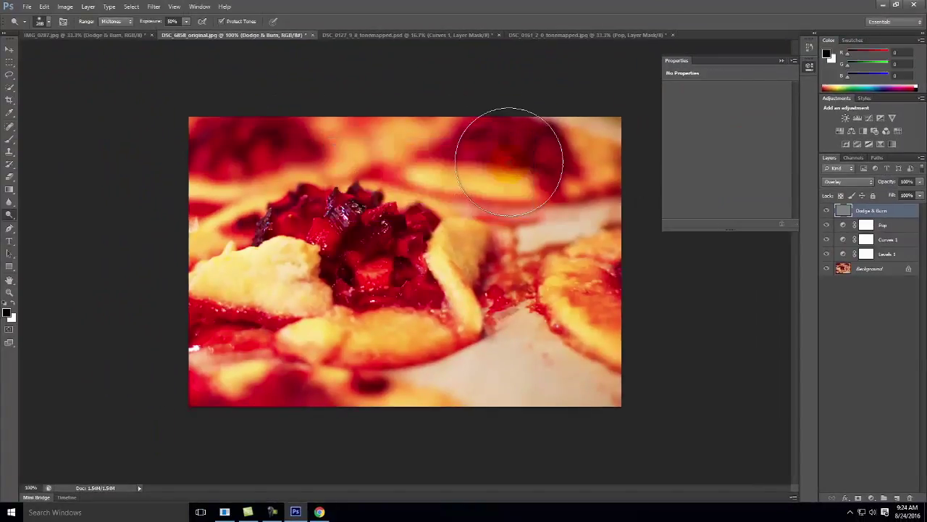
Switch to the Burn Tool, resize the brush to 250 and darken the top of the pie.
{"action": "left_click", "coordinate": [11, 220]}
{"action": "left_click", "coordinate": [50, 221]}
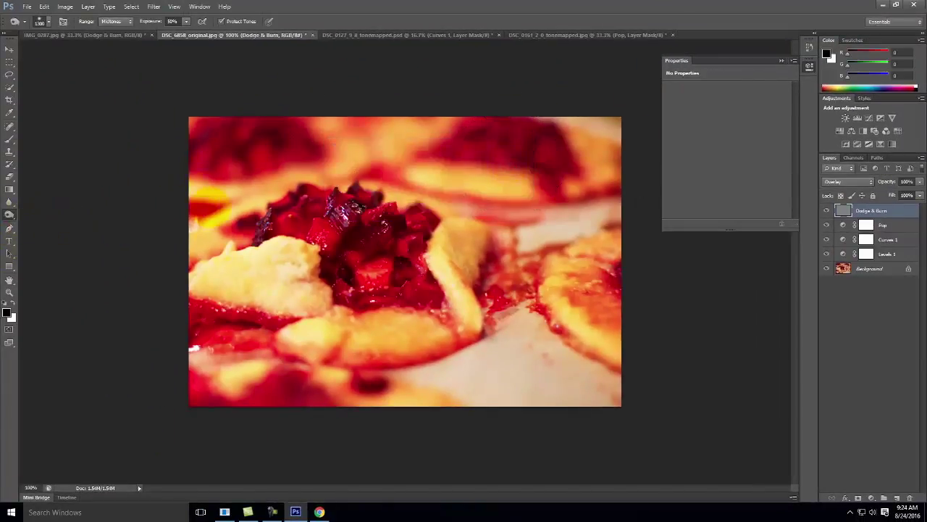
{"action": "key", "text": "bracketleft"}
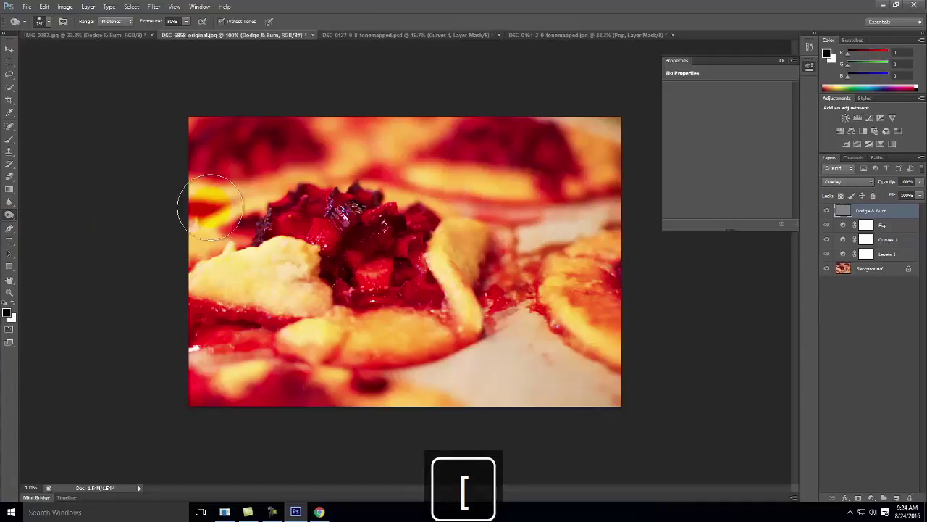
{"action": "key", "text": "bracketright"}
{"action": "key", "text": "bracketright"}
{"action": "key", "text": "bracketright"}
{"action": "mouse_move", "coordinate": [252, 142]}
{"action": "left_mouse_down"}
{"action": "mouse_move", "coordinate": [684, 171]}
{"action": "mouse_move", "coordinate": [464, 167]}
{"action": "mouse_move", "coordinate": [605, 131]}
{"action": "mouse_move", "coordinate": [600, 181]}
{"action": "mouse_move", "coordinate": [633, 383]}
{"action": "mouse_move", "coordinate": [652, 305]}
{"action": "mouse_move", "coordinate": [521, 438]}
{"action": "mouse_move", "coordinate": [612, 376]}
{"action": "mouse_move", "coordinate": [593, 367]}
{"action": "mouse_move", "coordinate": [390, 398]}
{"action": "mouse_move", "coordinate": [642, 344]}
{"action": "mouse_move", "coordinate": [443, 399]}
{"action": "mouse_move", "coordinate": [247, 385]}
{"action": "mouse_move", "coordinate": [421, 405]}
{"action": "mouse_move", "coordinate": [225, 409]}
{"action": "mouse_move", "coordinate": [129, 345]}
{"action": "mouse_move", "coordinate": [167, 336]}
{"action": "mouse_move", "coordinate": [425, 414]}
{"action": "mouse_move", "coordinate": [442, 408]}
{"action": "mouse_move", "coordinate": [265, 380]}
{"action": "mouse_move", "coordinate": [181, 315]}
{"action": "mouse_move", "coordinate": [237, 375]}
{"action": "mouse_move", "coordinate": [508, 461]}
{"action": "mouse_move", "coordinate": [178, 306]}
{"action": "mouse_move", "coordinate": [259, 367]}
{"action": "mouse_move", "coordinate": [602, 402]}
{"action": "mouse_move", "coordinate": [636, 384]}
{"action": "mouse_move", "coordinate": [590, 389]}
{"action": "left_mouse_up"}
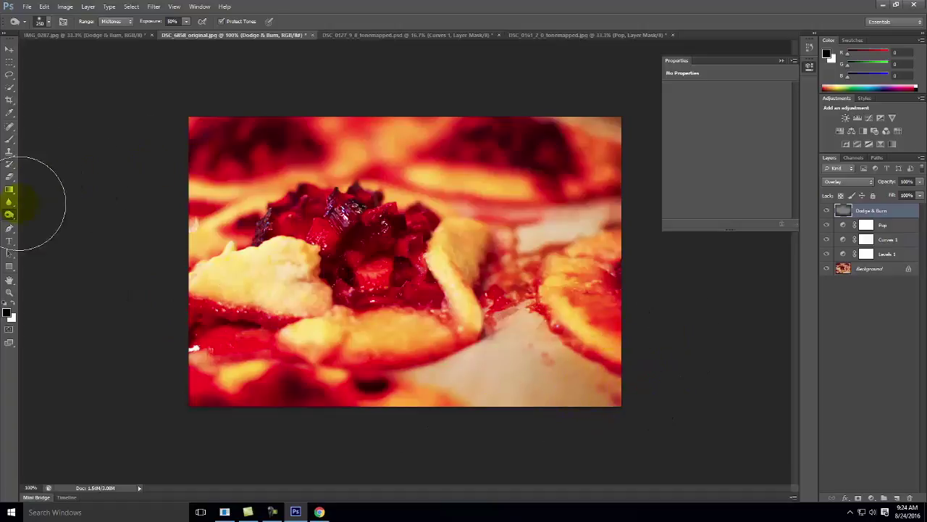
With the Dodge Tool, lighten the berries, crust edges and left dough, shrinking the brush.
{"action": "left_click", "coordinate": [9, 216]}
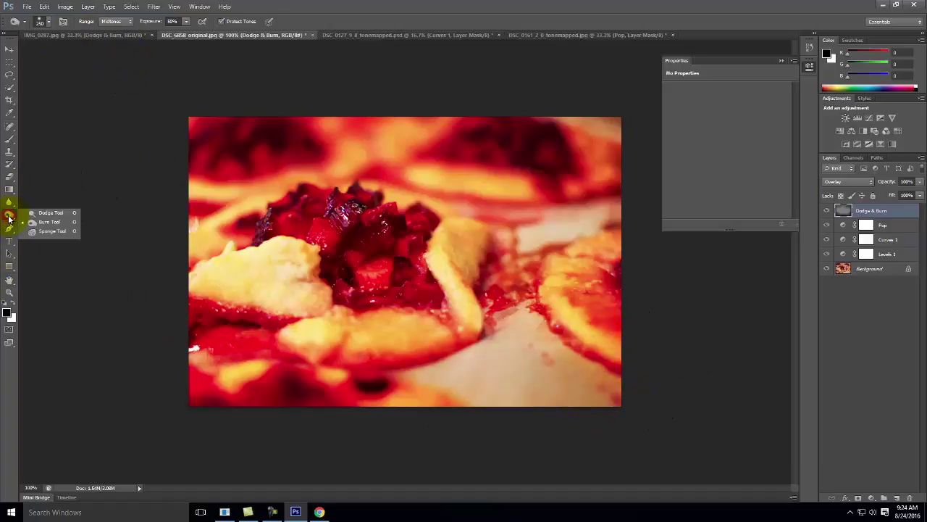
{"action": "left_click", "coordinate": [45, 216]}
{"action": "mouse_move", "coordinate": [353, 242]}
{"action": "left_mouse_down"}
{"action": "mouse_move", "coordinate": [372, 244]}
{"action": "mouse_move", "coordinate": [362, 253]}
{"action": "mouse_move", "coordinate": [335, 233]}
{"action": "left_mouse_up"}
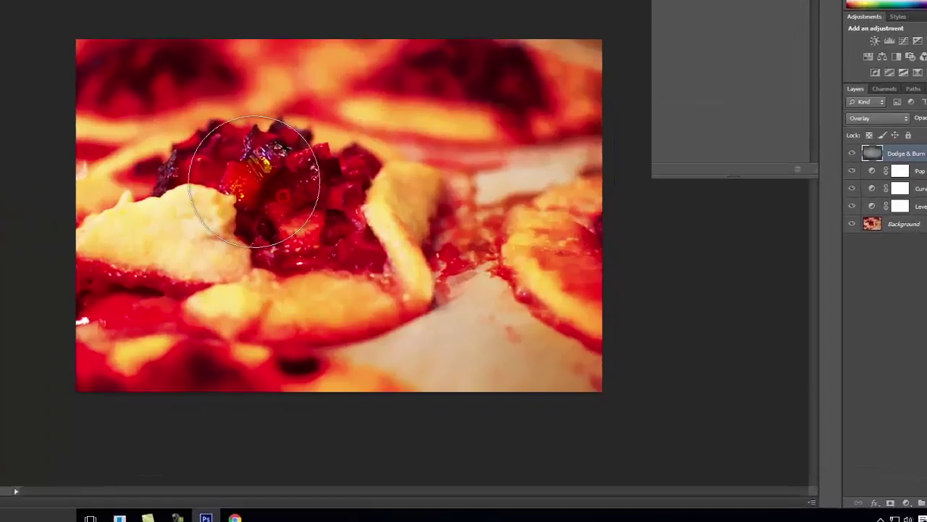
{"action": "mouse_move", "coordinate": [253, 181]}
{"action": "left_mouse_down"}
{"action": "mouse_move", "coordinate": [238, 182]}
{"action": "mouse_move", "coordinate": [298, 185]}
{"action": "mouse_move", "coordinate": [352, 211]}
{"action": "mouse_move", "coordinate": [403, 276]}
{"action": "left_mouse_up"}
{"action": "key", "text": "bracketleft"}
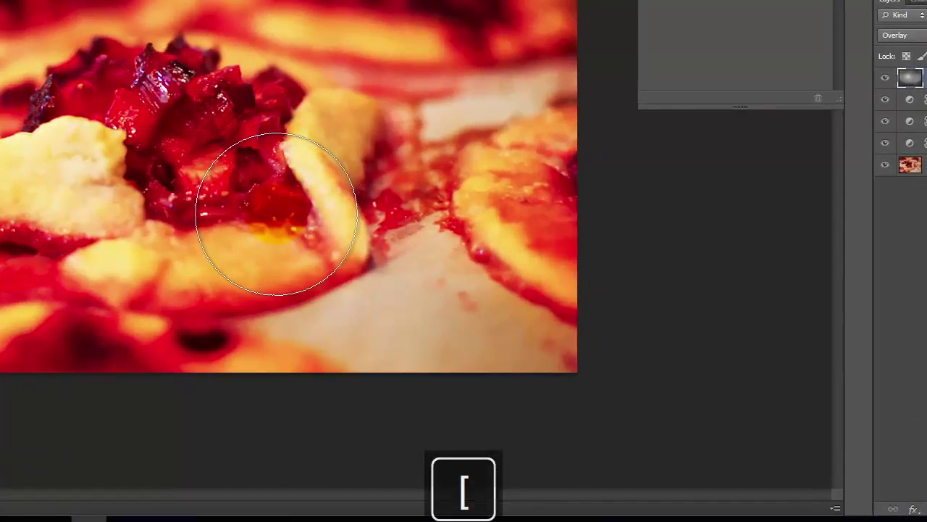
{"action": "key", "text": "bracketleft"}
{"action": "key", "text": "bracketleft"}
{"action": "key", "text": "bracketleft"}
{"action": "key", "text": "bracketleft"}
{"action": "mouse_move", "coordinate": [298, 151]}
{"action": "left_mouse_down"}
{"action": "mouse_move", "coordinate": [351, 243]}
{"action": "mouse_move", "coordinate": [319, 183]}
{"action": "mouse_move", "coordinate": [344, 279]}
{"action": "left_mouse_up"}
{"action": "mouse_move", "coordinate": [87, 144]}
{"action": "left_mouse_down"}
{"action": "mouse_move", "coordinate": [62, 130]}
{"action": "mouse_move", "coordinate": [76, 133]}
{"action": "mouse_move", "coordinate": [95, 161]}
{"action": "mouse_move", "coordinate": [106, 215]}
{"action": "mouse_move", "coordinate": [115, 215]}
{"action": "mouse_move", "coordinate": [89, 135]}
{"action": "mouse_move", "coordinate": [53, 114]}
{"action": "mouse_move", "coordinate": [93, 157]}
{"action": "mouse_move", "coordinate": [114, 221]}
{"action": "left_mouse_up"}
{"action": "left_click_drag", "start_coordinate": [242, 328], "coordinate": [243, 328]}
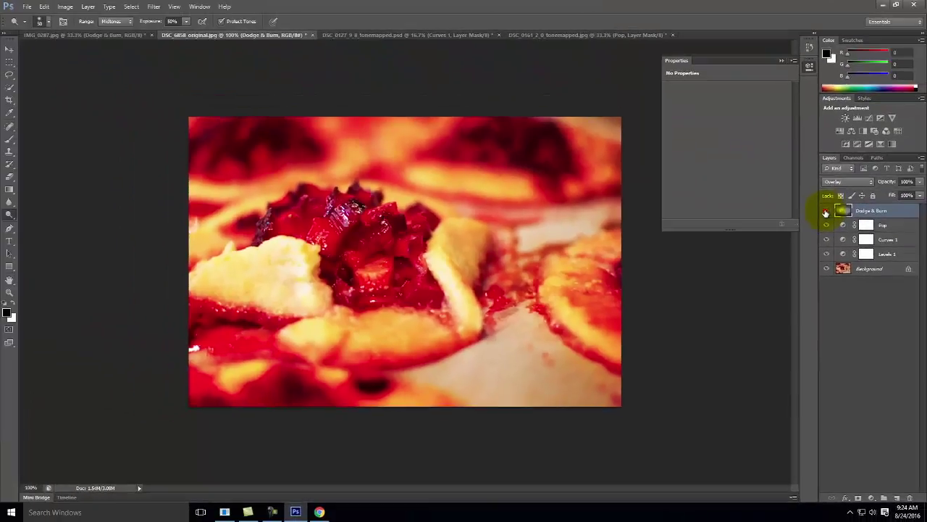
Toggle the Dodge & Burn layer's visibility to compare, leaving it hidden.
{"action": "left_click", "coordinate": [850, 157]}
{"action": "left_click", "coordinate": [826, 211]}
{"action": "left_click", "coordinate": [826, 211]}
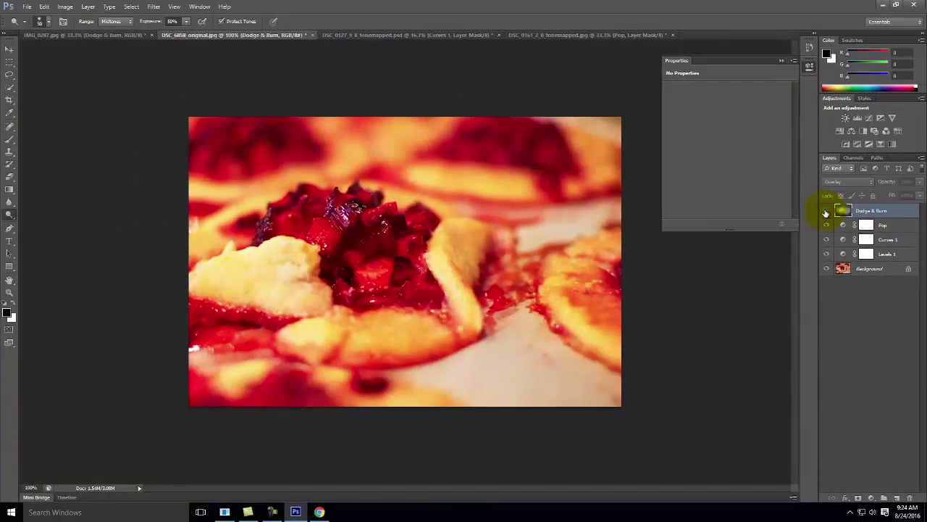
{"action": "left_click", "coordinate": [826, 210]}
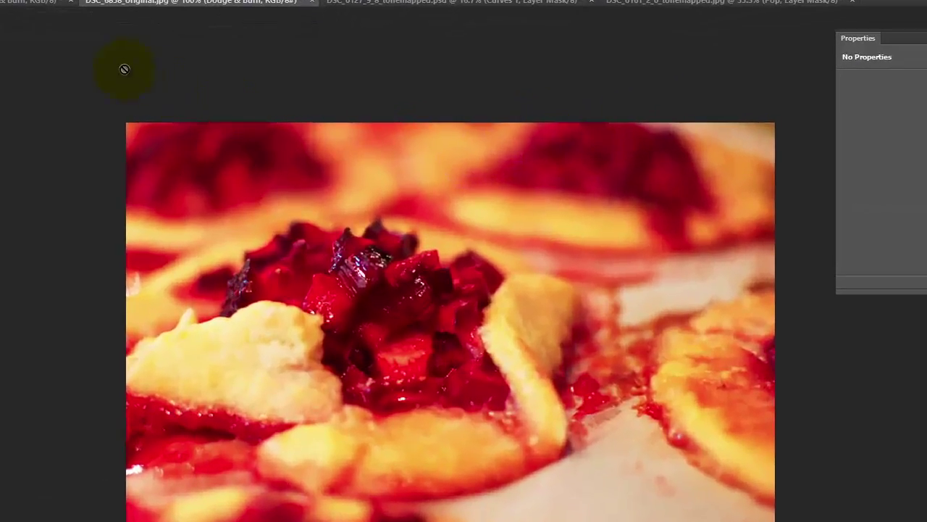
Return to IMG_0287 and hide Dodge & Burn, Pop, Curves 1 and Levels 1, leaving only Background.
{"action": "left_click", "coordinate": [22, 3]}
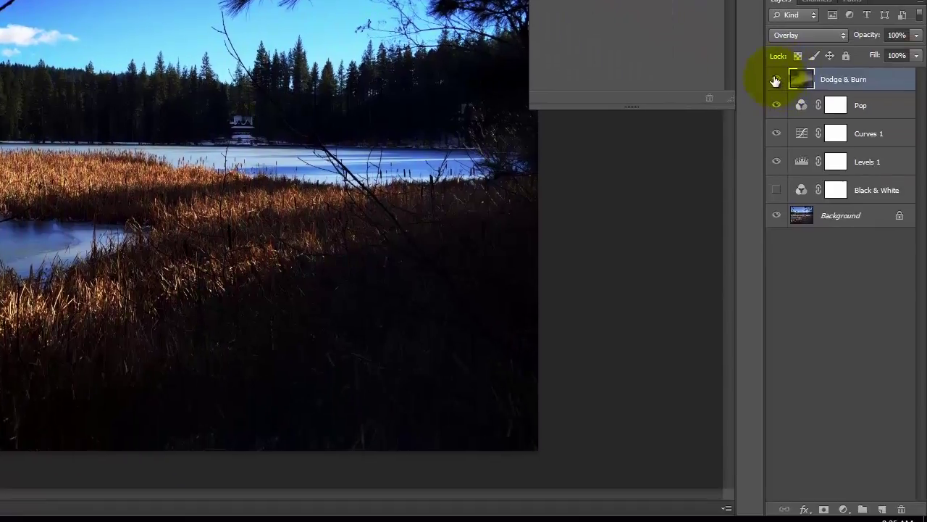
{"action": "left_click_drag", "start_coordinate": [775, 80], "coordinate": [778, 182]}
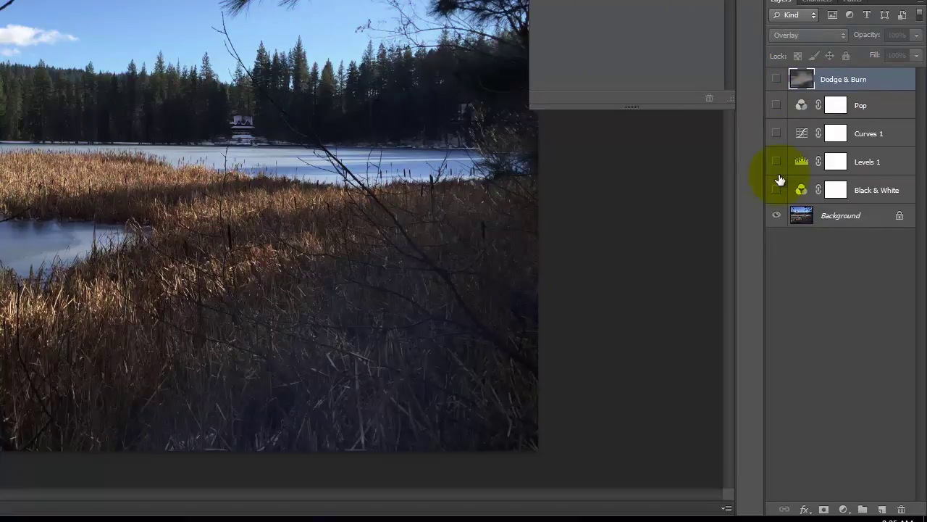
{"action": "left_click_drag", "start_coordinate": [775, 80], "coordinate": [780, 197]}
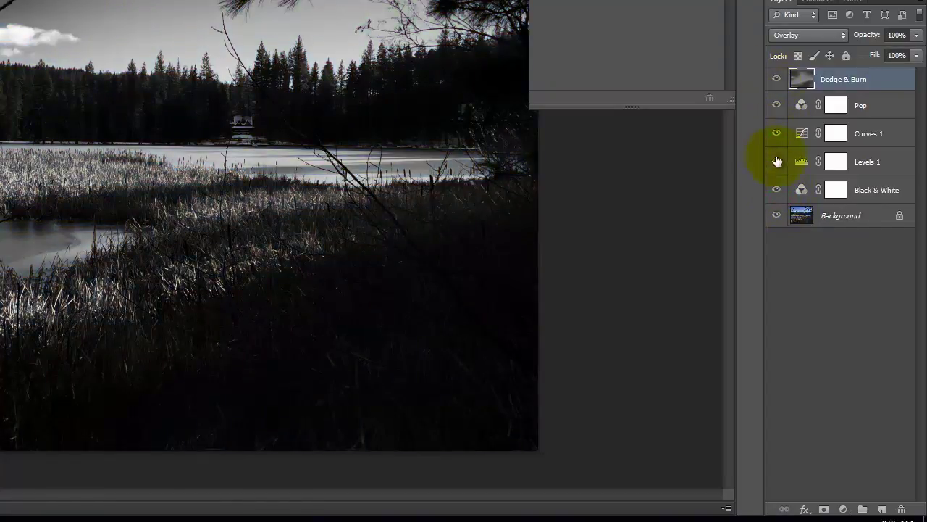
{"action": "left_click_drag", "start_coordinate": [776, 192], "coordinate": [777, 92]}
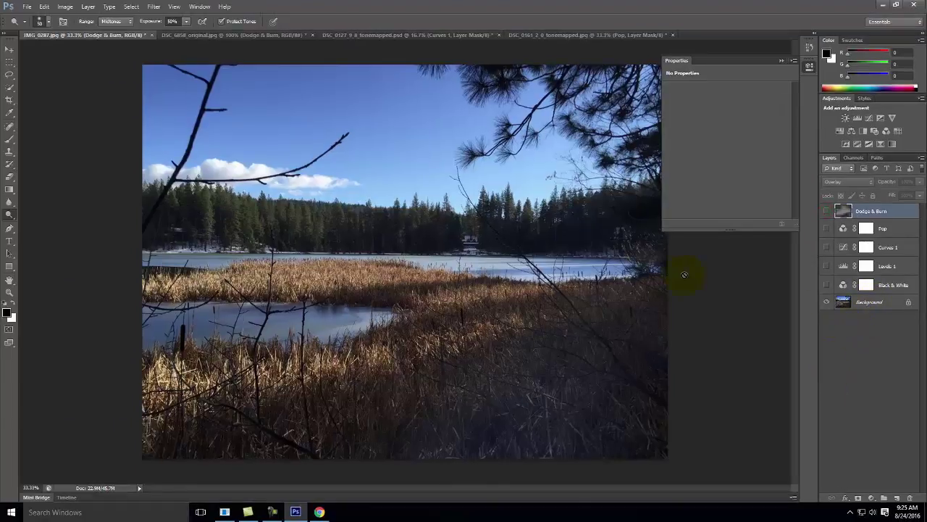
Set up Save for Web with JPEG High, quality 60, and proceed to saving.
{"action": "left_click", "coordinate": [26, 7]}
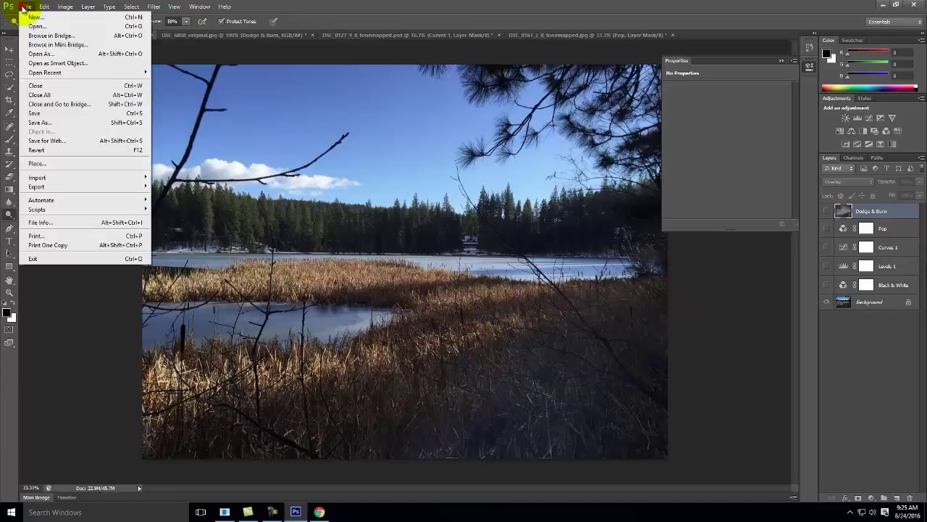
{"action": "left_click", "coordinate": [47, 143]}
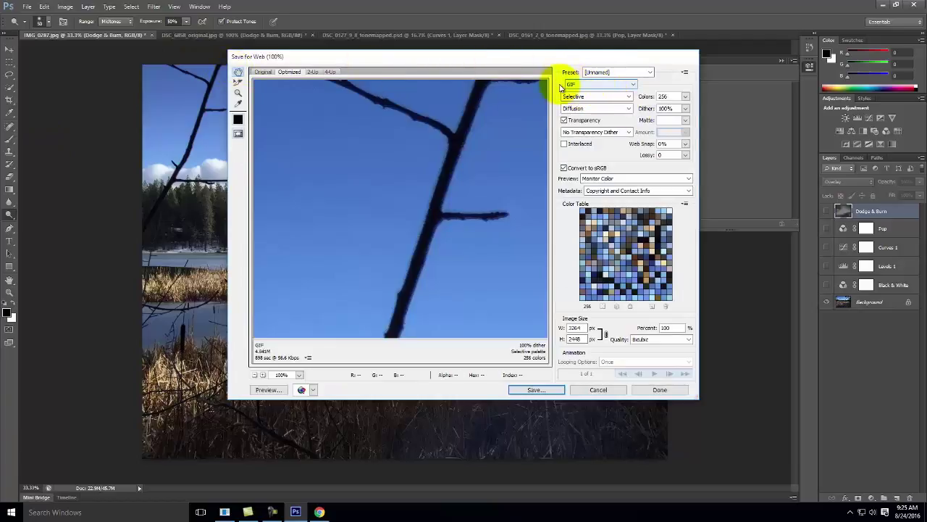
{"action": "left_click", "coordinate": [581, 86]}
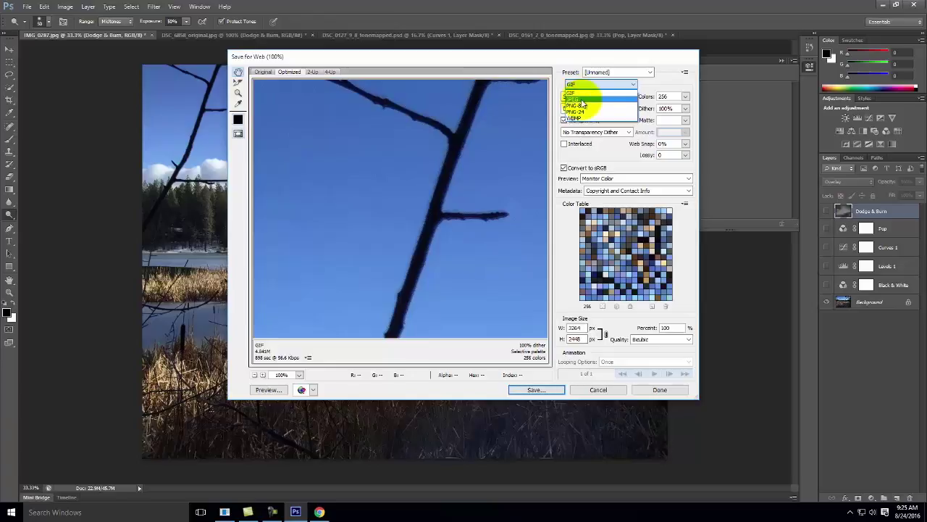
{"action": "left_click", "coordinate": [581, 100]}
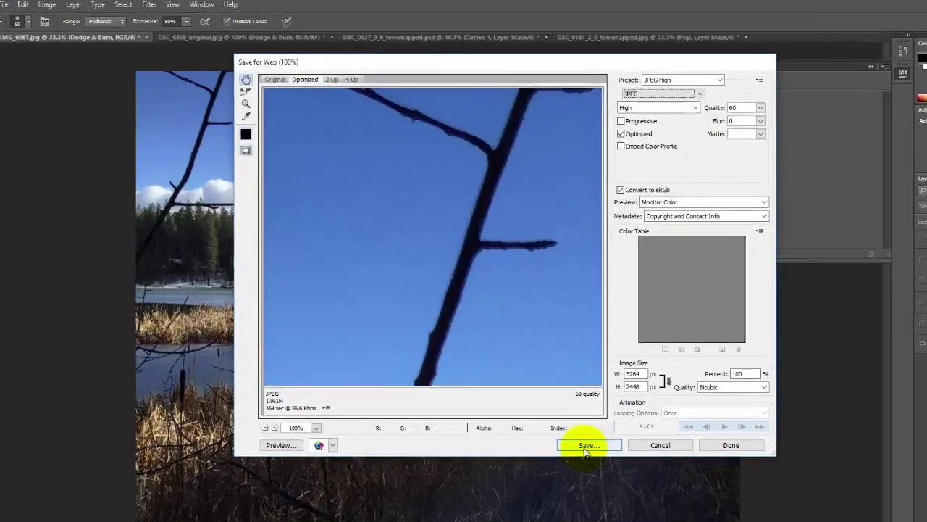
{"action": "left_click", "coordinate": [534, 391]}
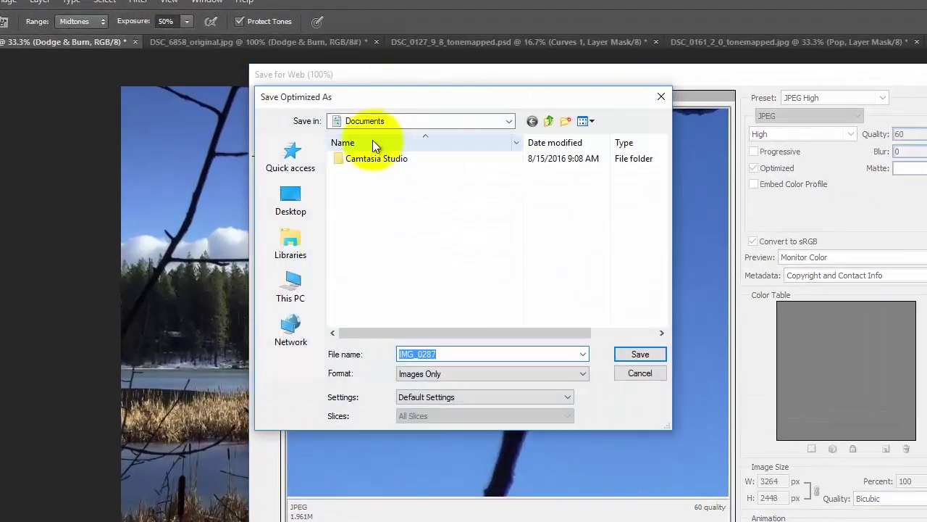
Navigate to the Ex104 folder and create nested 'F2016' and 'Output' folders.
{"action": "left_click", "coordinate": [382, 120]}
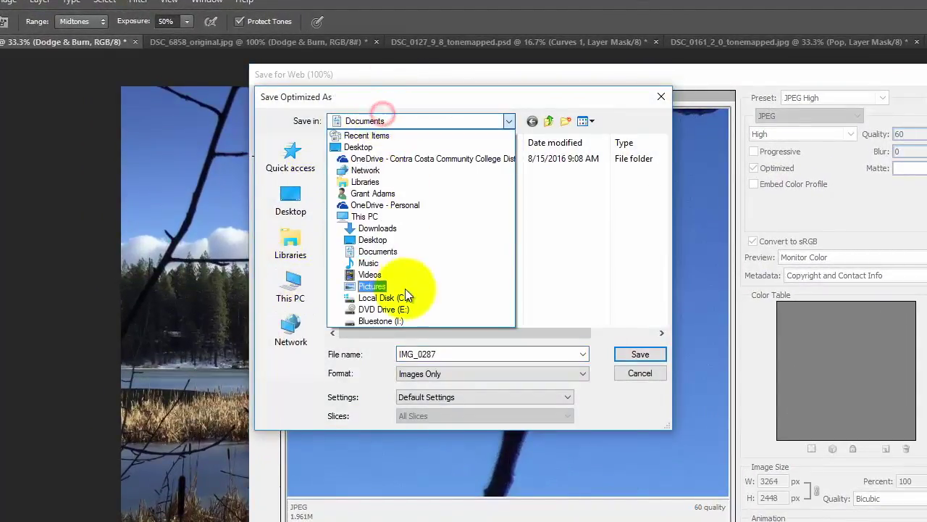
{"action": "left_click", "coordinate": [372, 193]}
{"action": "left_click", "coordinate": [389, 126]}
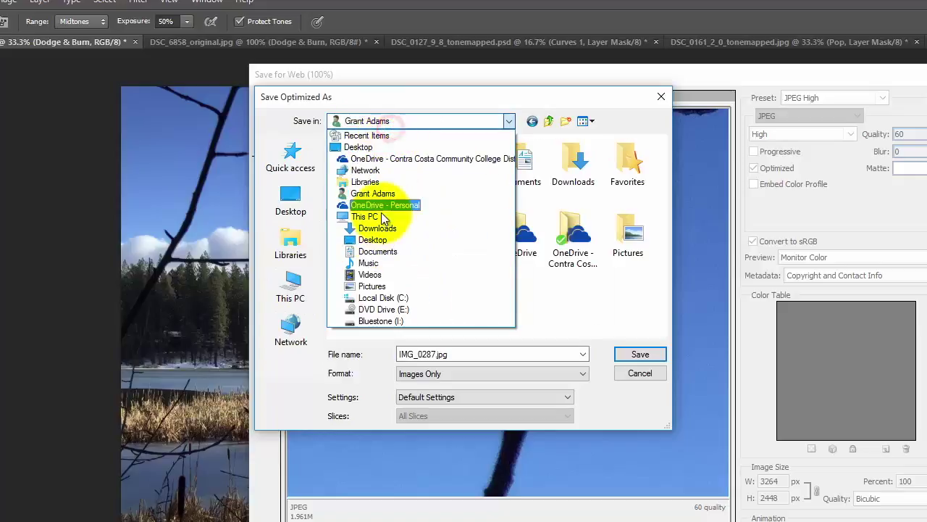
{"action": "left_click", "coordinate": [383, 204]}
{"action": "double_click", "coordinate": [381, 159]}
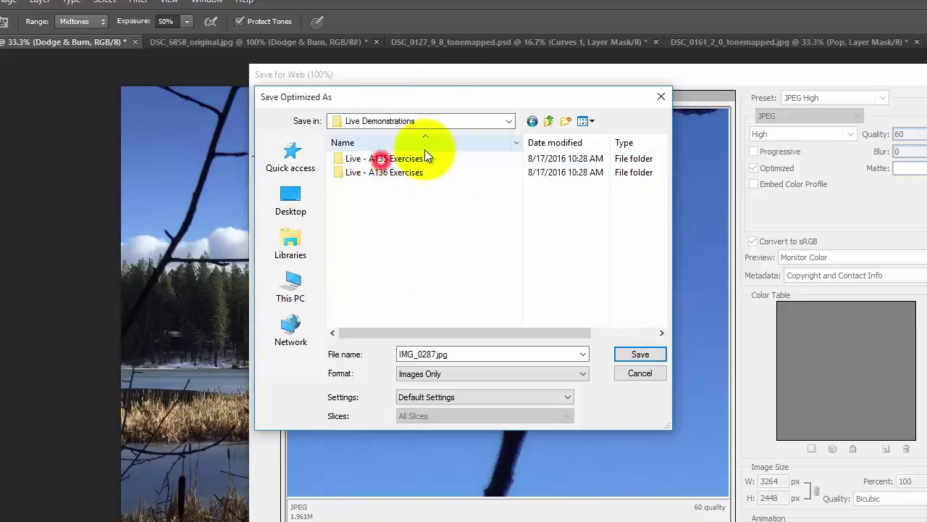
{"action": "double_click", "coordinate": [374, 159]}
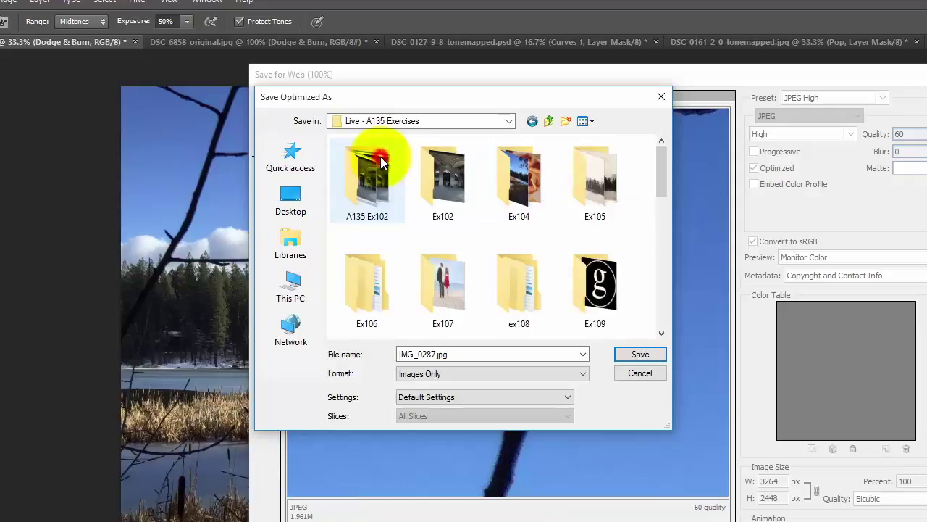
{"action": "double_click", "coordinate": [515, 183]}
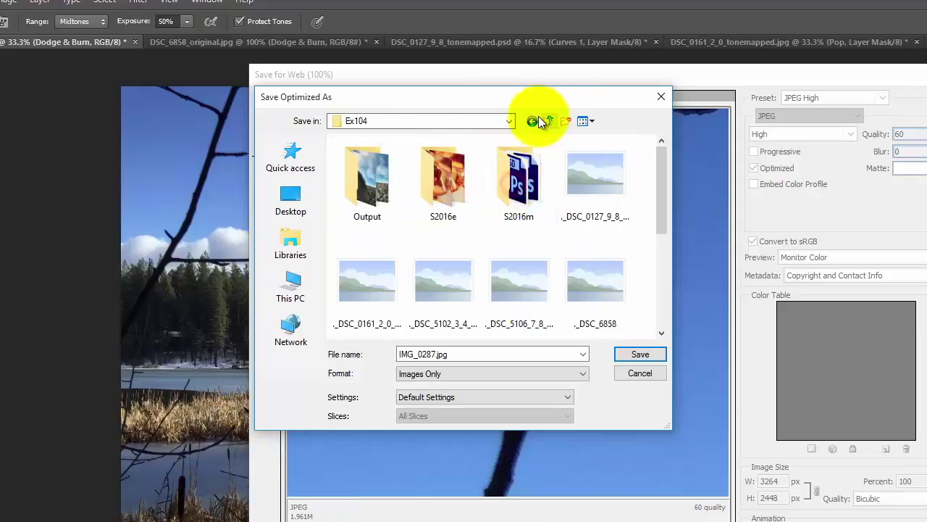
{"action": "left_click", "coordinate": [563, 123]}
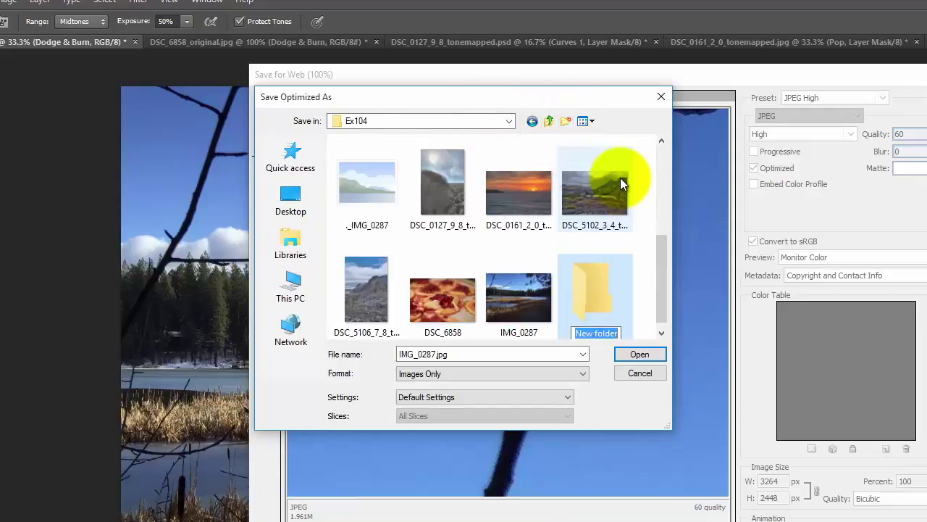
{"action": "type", "text": "F2016"}
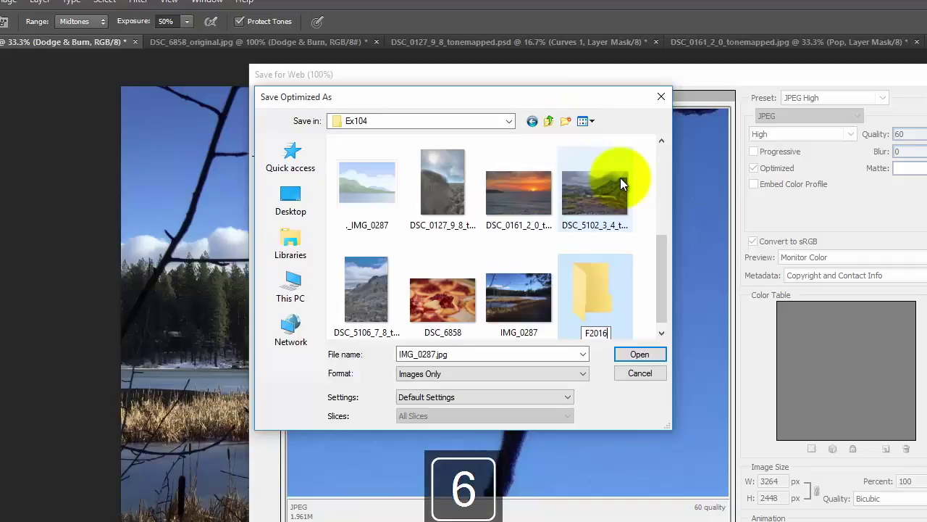
{"action": "double_click", "coordinate": [587, 267]}
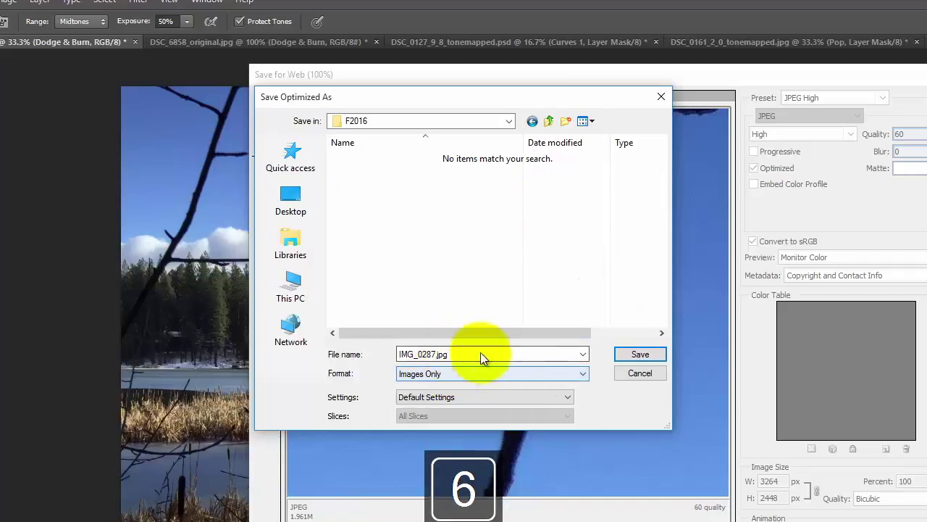
{"action": "left_click", "coordinate": [566, 121]}
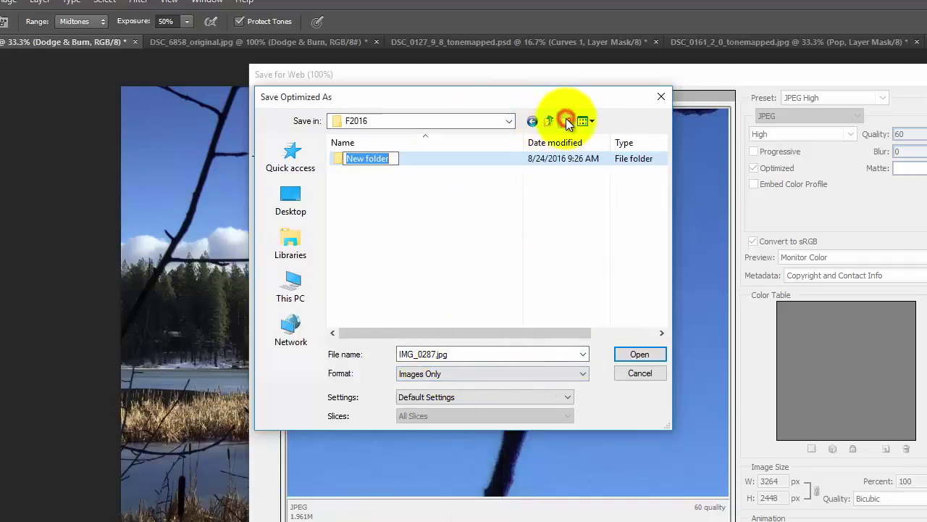
{"action": "type", "text": "Output"}
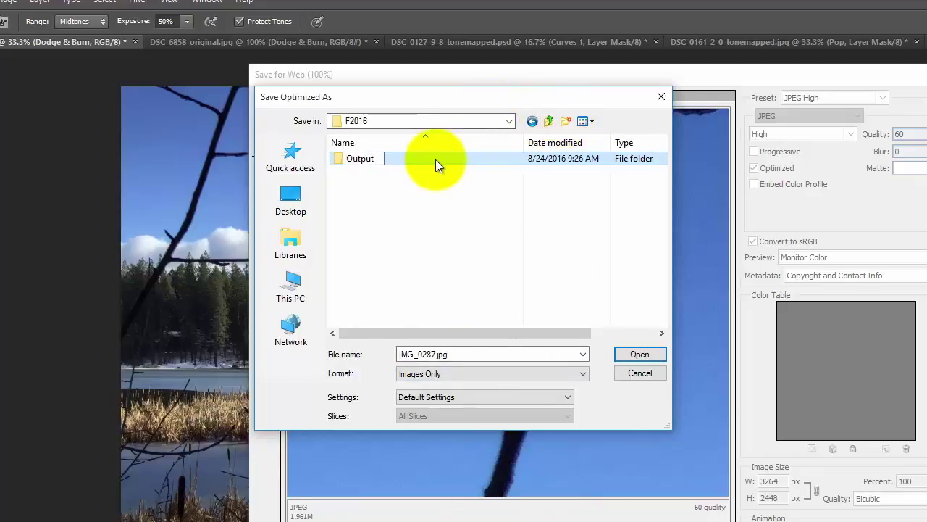
{"action": "double_click", "coordinate": [435, 160]}
Name the file IMG_0287_original.jpg and save it in Output.
{"action": "double_click", "coordinate": [417, 355]}
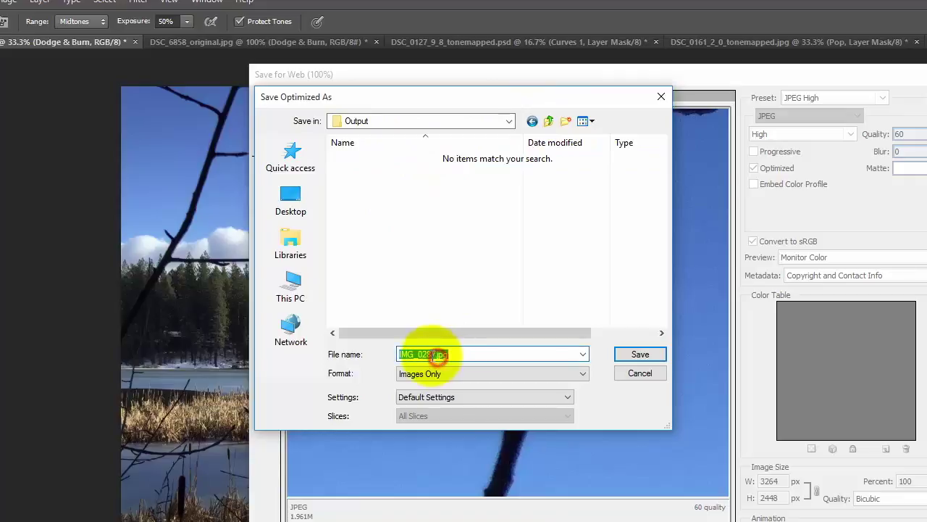
{"action": "left_click", "coordinate": [433, 354]}
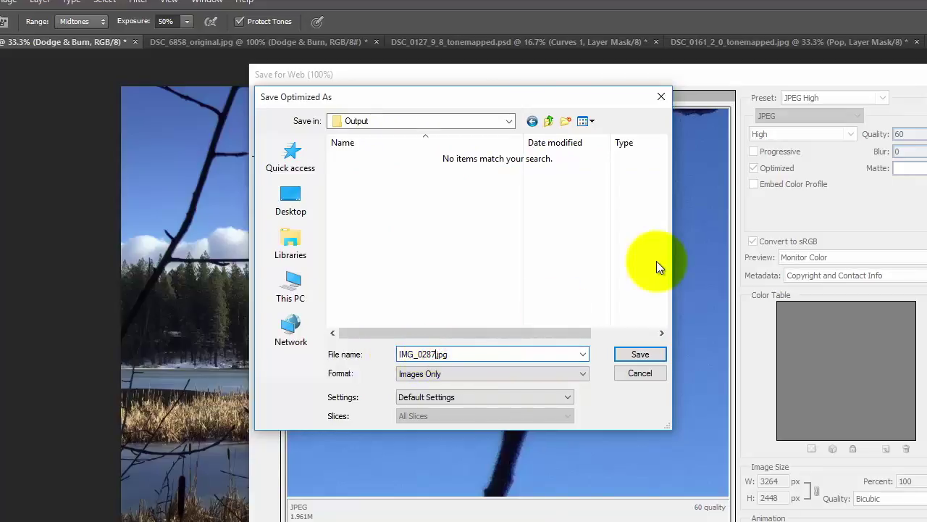
{"action": "type", "text": "_originial"}
{"action": "key", "text": "BackSpace"}
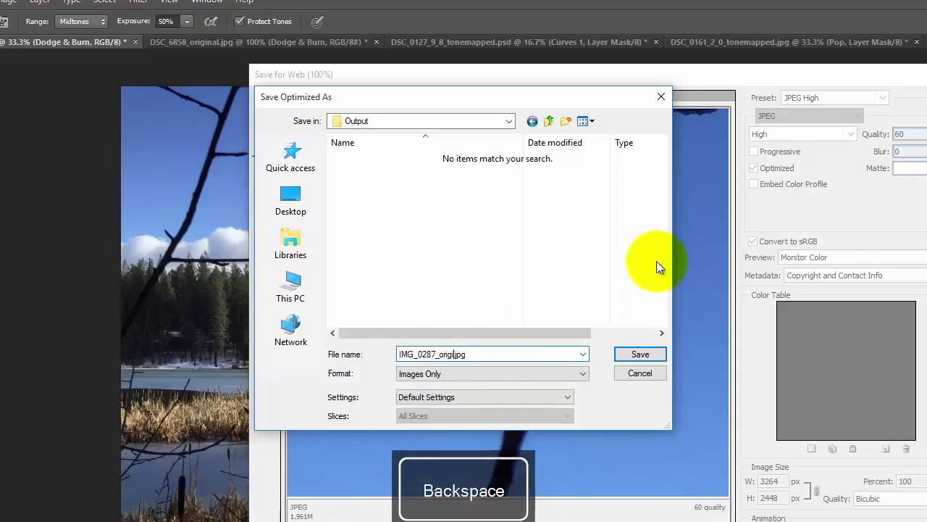
{"action": "type", "text": "nal"}
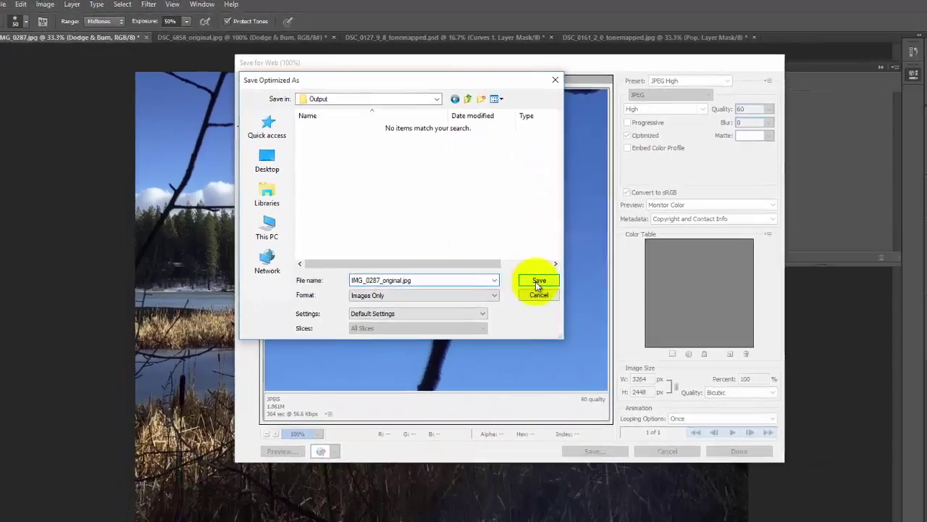
{"action": "left_click", "coordinate": [610, 332]}
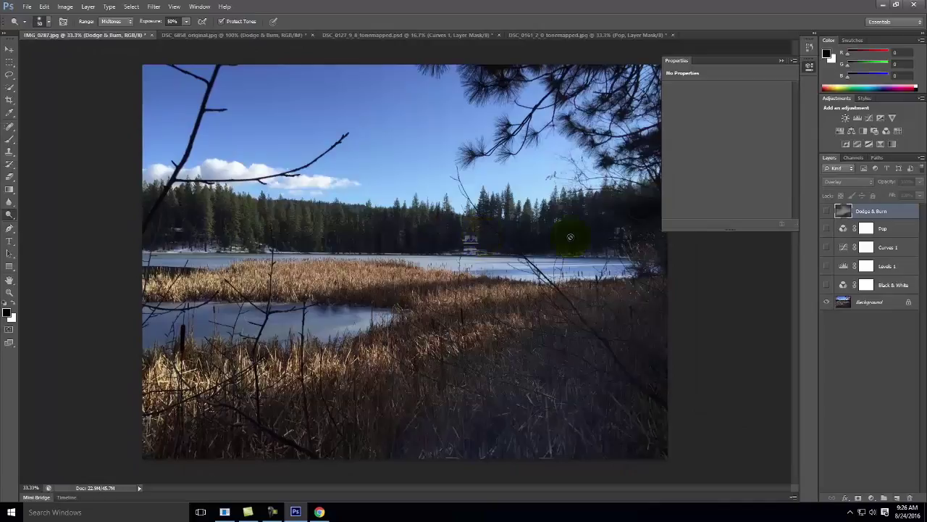
Show the Black & White layer and export the photo for web as IMG_0287_bw.jpg.
{"action": "left_click", "coordinate": [825, 285]}
{"action": "left_click", "coordinate": [26, 7]}
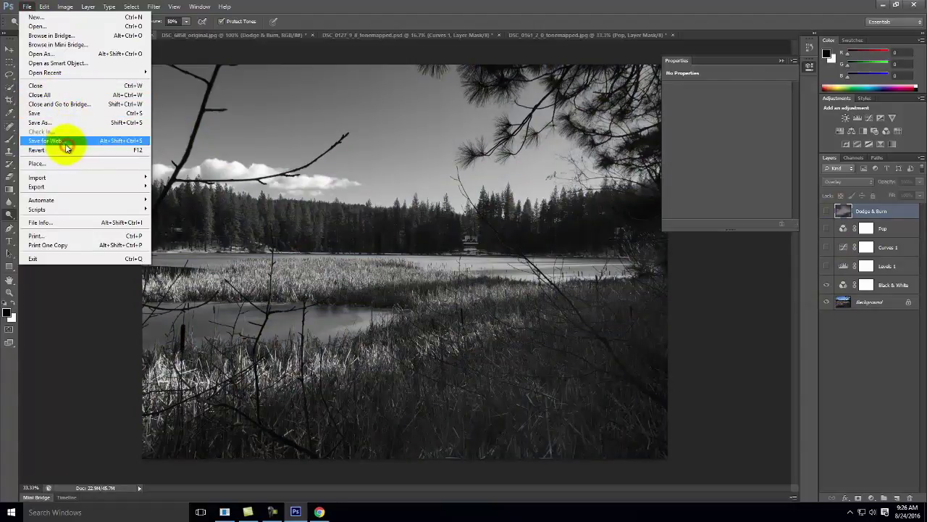
{"action": "left_click", "coordinate": [67, 140]}
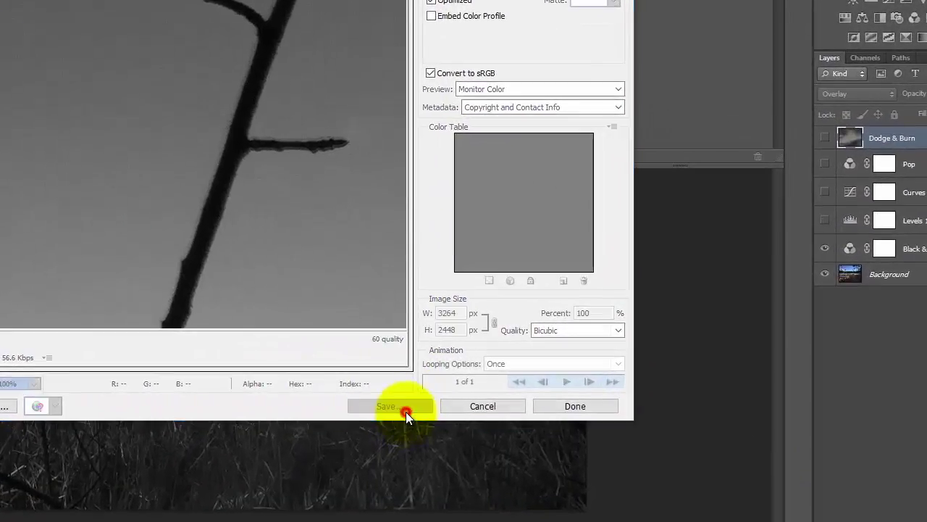
{"action": "left_click", "coordinate": [406, 409]}
{"action": "left_click", "coordinate": [55, 23]}
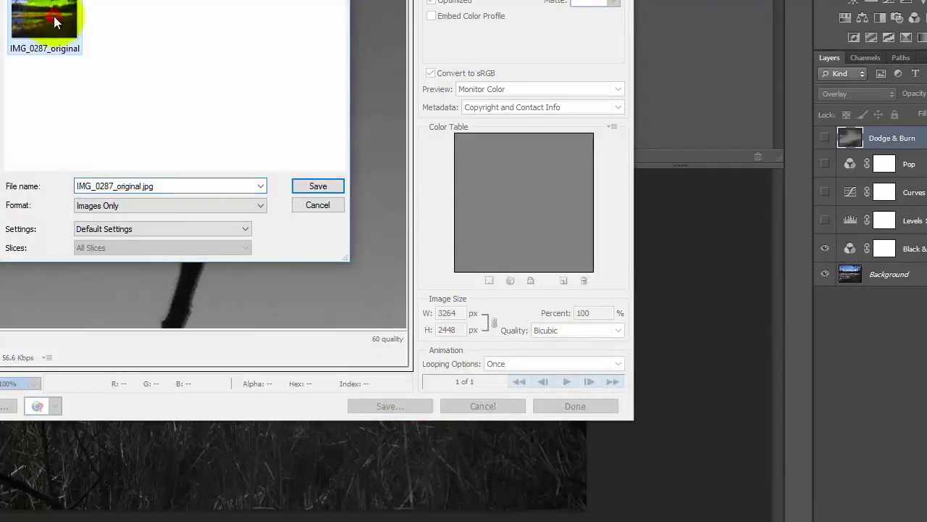
{"action": "left_click", "coordinate": [134, 186]}
{"action": "left_click", "coordinate": [137, 187]}
{"action": "key", "text": "Right"}
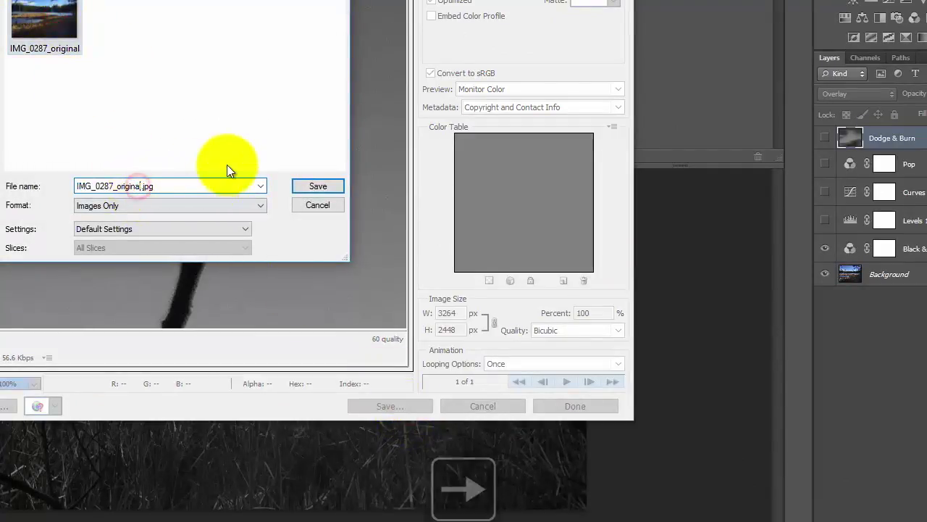
{"action": "key", "text": "BackSpace"}
{"action": "key", "text": "BackSpace"}
{"action": "key", "text": "BackSpace"}
{"action": "key", "text": "BackSpace"}
{"action": "key", "text": "BackSpace"}
{"action": "key", "text": "BackSpace"}
{"action": "key", "text": "BackSpace"}
{"action": "key", "text": "BackSpace"}
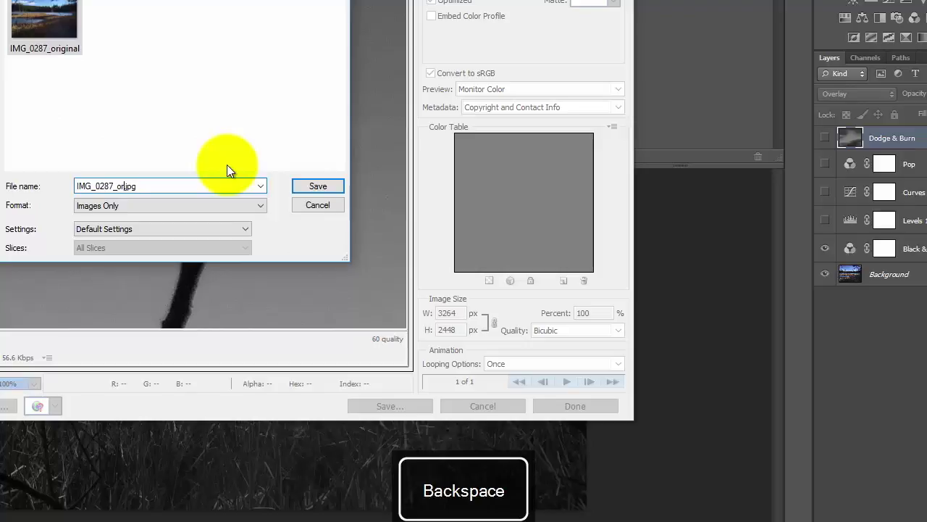
{"action": "type", "text": "bw"}
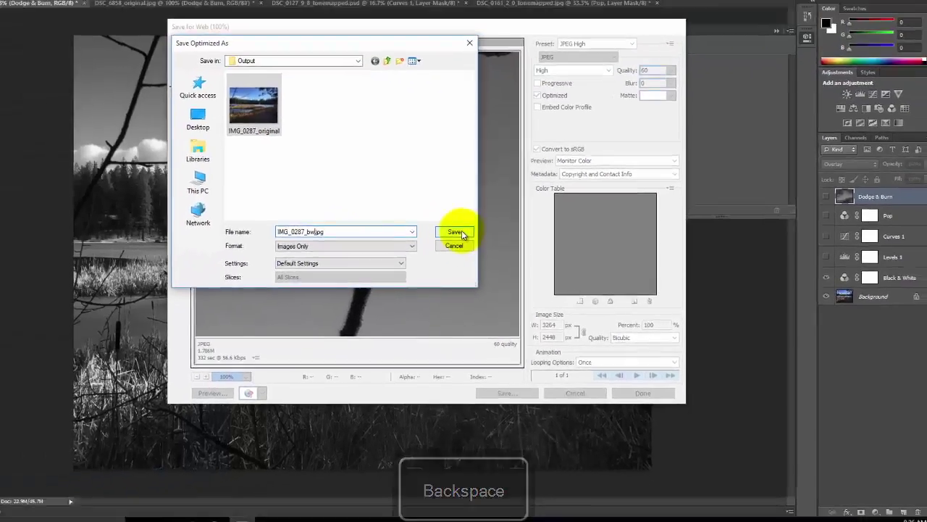
{"action": "left_click", "coordinate": [460, 232]}
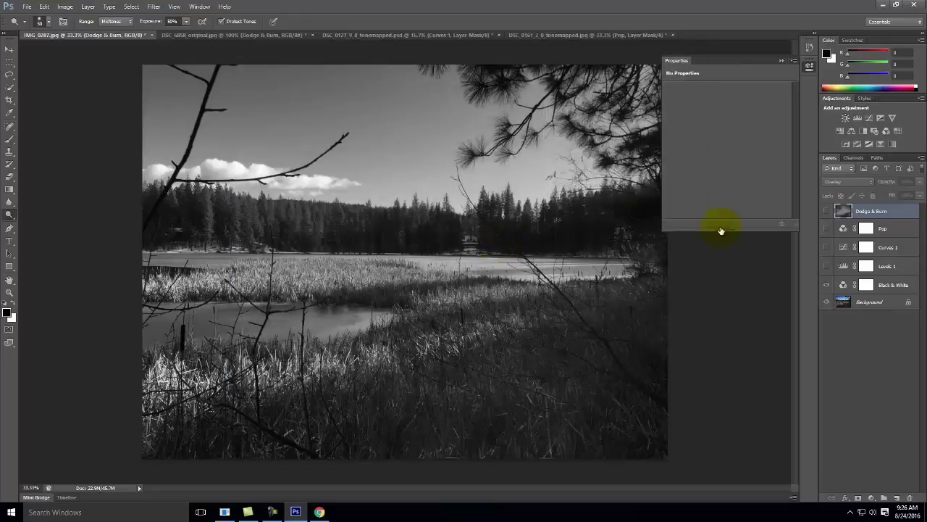
Hide Black & White, show Levels 1, and export the photo for web as IMG_0287_levels.jpg.
{"action": "left_click", "coordinate": [825, 285]}
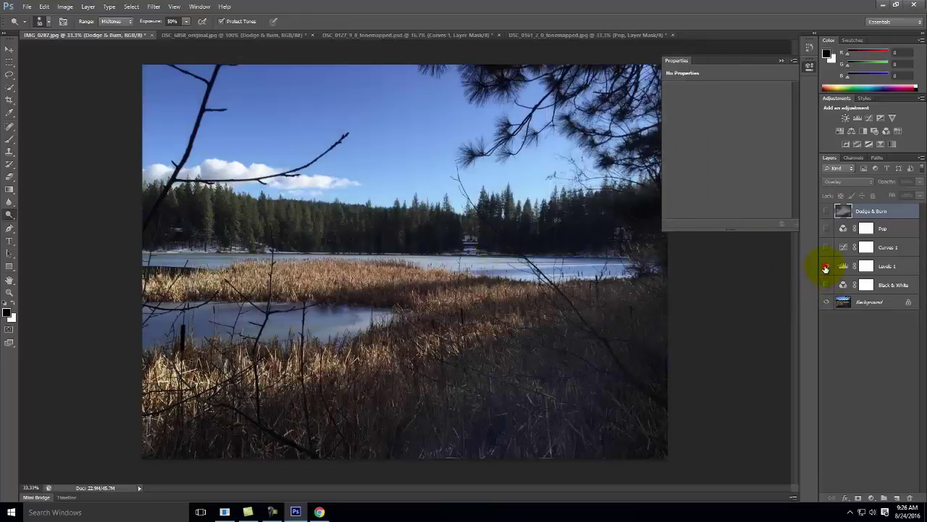
{"action": "left_click", "coordinate": [825, 266]}
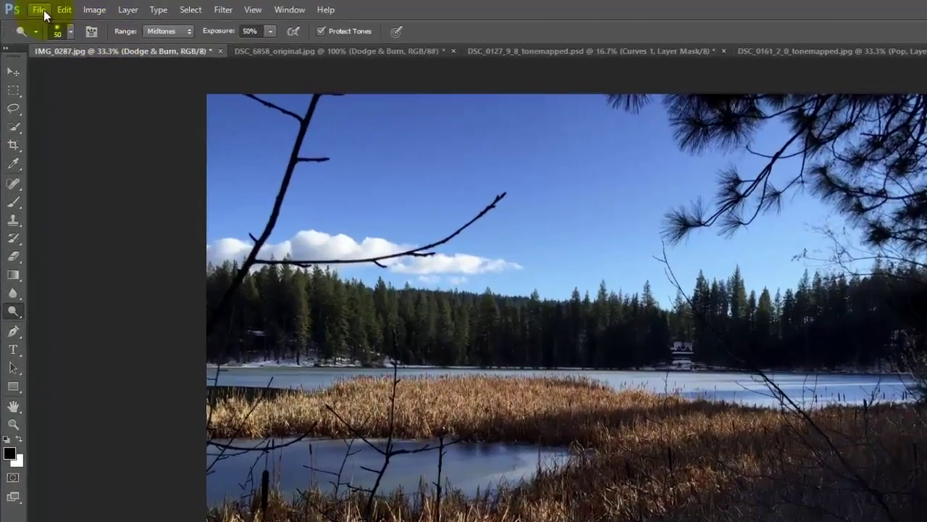
{"action": "left_click", "coordinate": [27, 7]}
{"action": "left_click", "coordinate": [81, 210]}
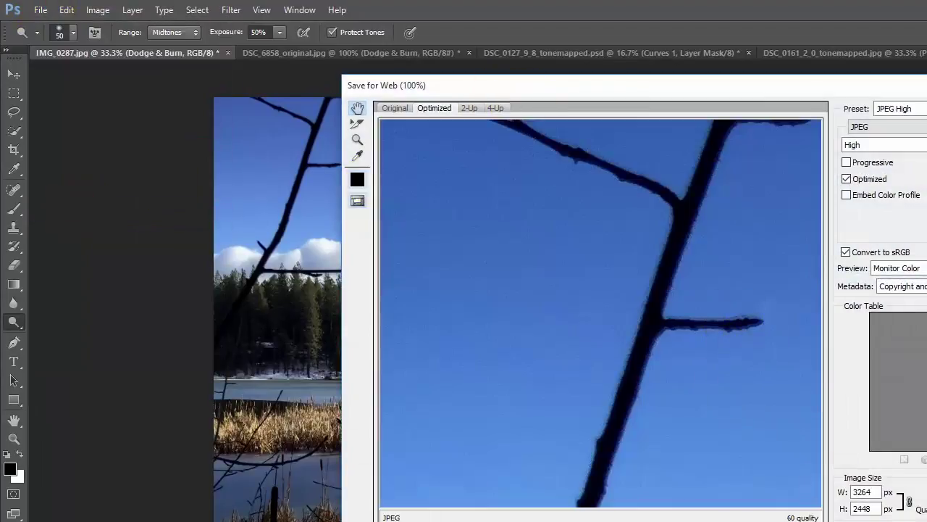
{"action": "key", "text": "Return"}
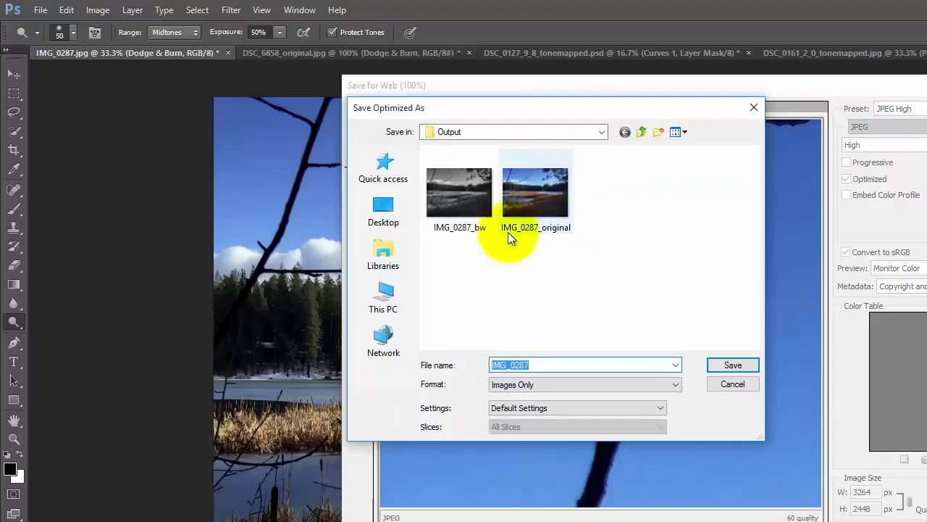
{"action": "left_click", "coordinate": [471, 195]}
{"action": "double_click", "coordinate": [540, 364]}
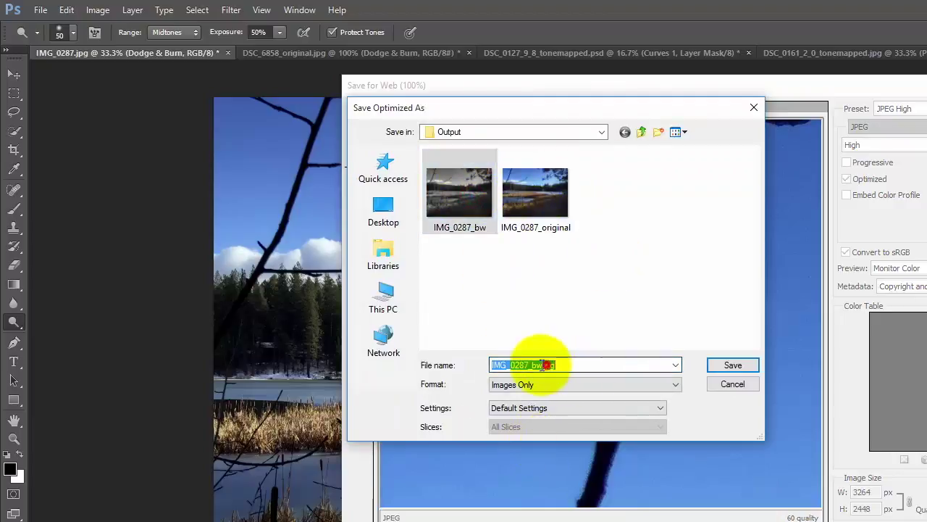
{"action": "left_click", "coordinate": [534, 364]}
{"action": "key", "text": "Right"}
{"action": "key", "text": "Right"}
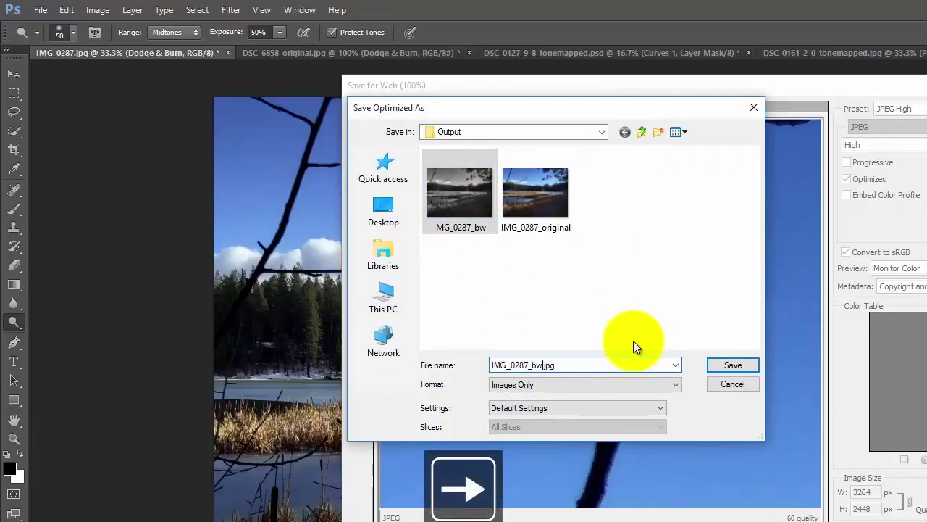
{"action": "key", "text": "BackSpace"}
{"action": "key", "text": "BackSpace"}
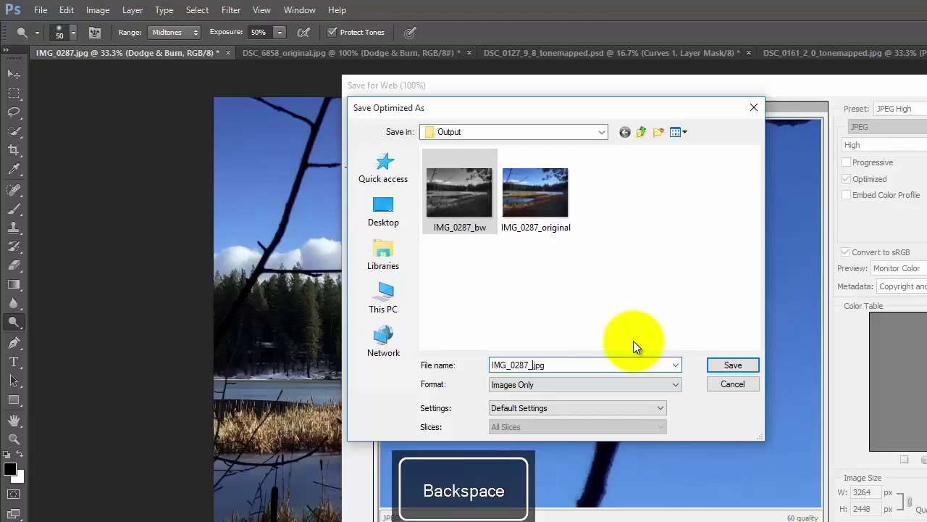
{"action": "type", "text": "levels"}
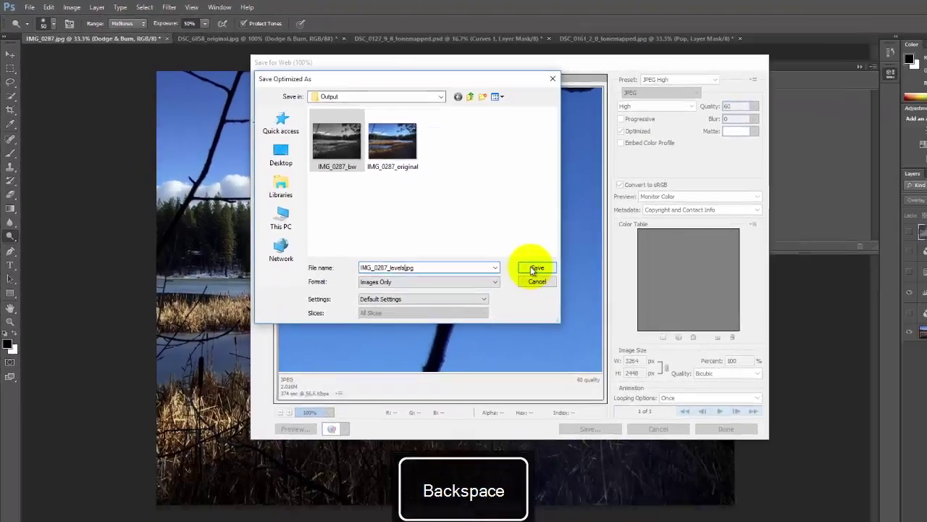
{"action": "left_click", "coordinate": [535, 268]}
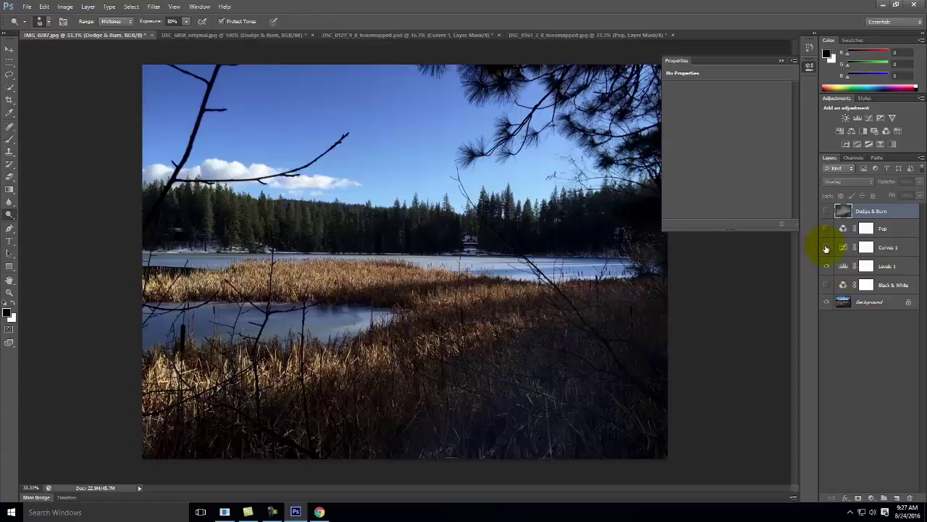
Show Curves 1 and compare the photo with and without Levels 1.
{"action": "left_click", "coordinate": [826, 247]}
{"action": "left_click", "coordinate": [827, 266]}
{"action": "left_click", "coordinate": [825, 266]}
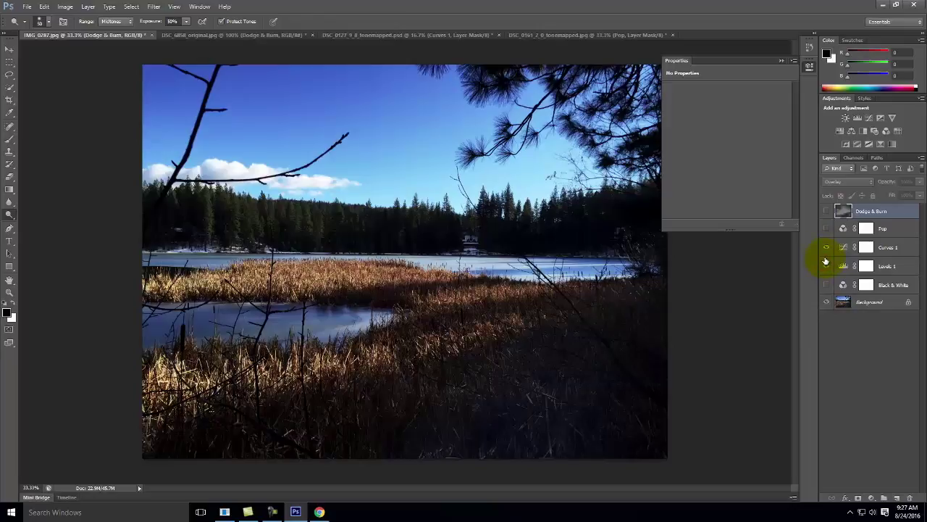
Export the photo for web as IMG_0287_curves.jpg.
{"action": "left_click", "coordinate": [27, 7]}
{"action": "left_click", "coordinate": [29, 137]}
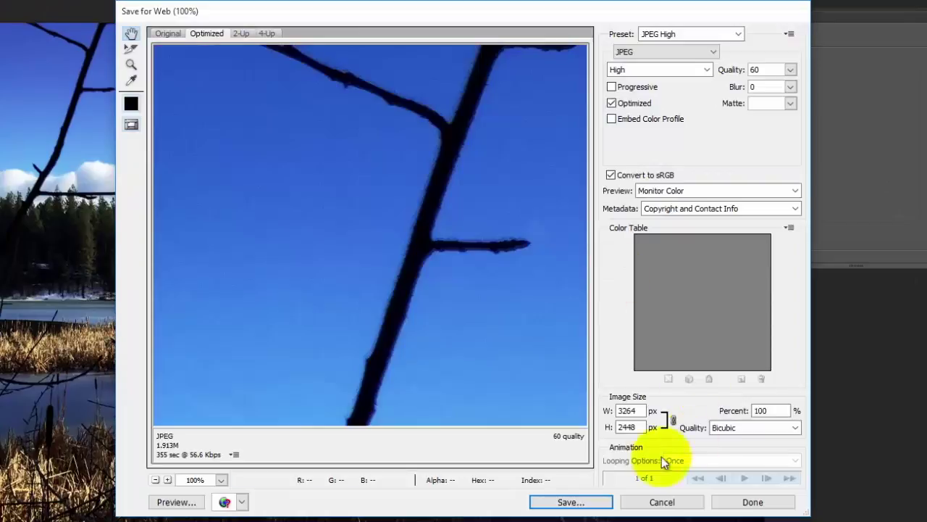
{"action": "left_click", "coordinate": [580, 501]}
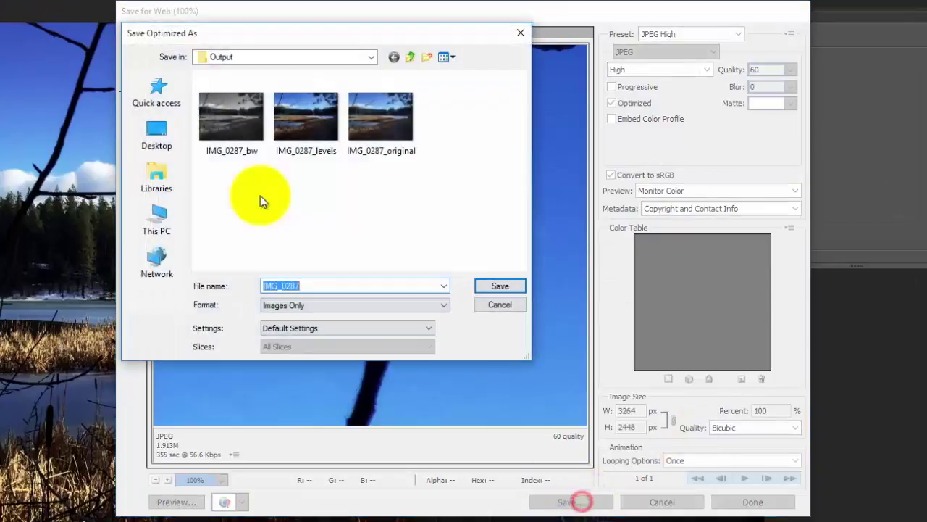
{"action": "left_click", "coordinate": [377, 133]}
{"action": "left_click", "coordinate": [331, 285]}
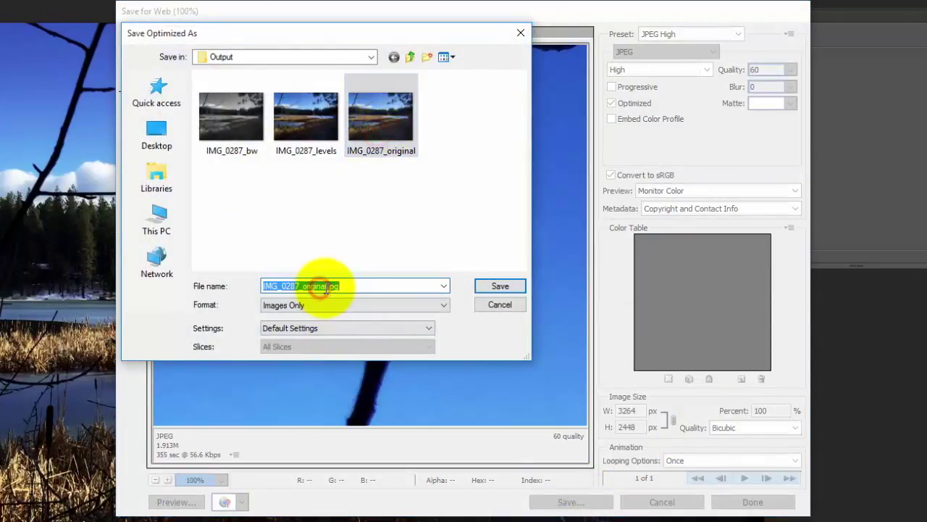
{"action": "left_click", "coordinate": [321, 287]}
{"action": "key", "text": "Right"}
{"action": "key", "text": "BackSpace"}
{"action": "key", "text": "BackSpace"}
{"action": "key", "text": "BackSpace"}
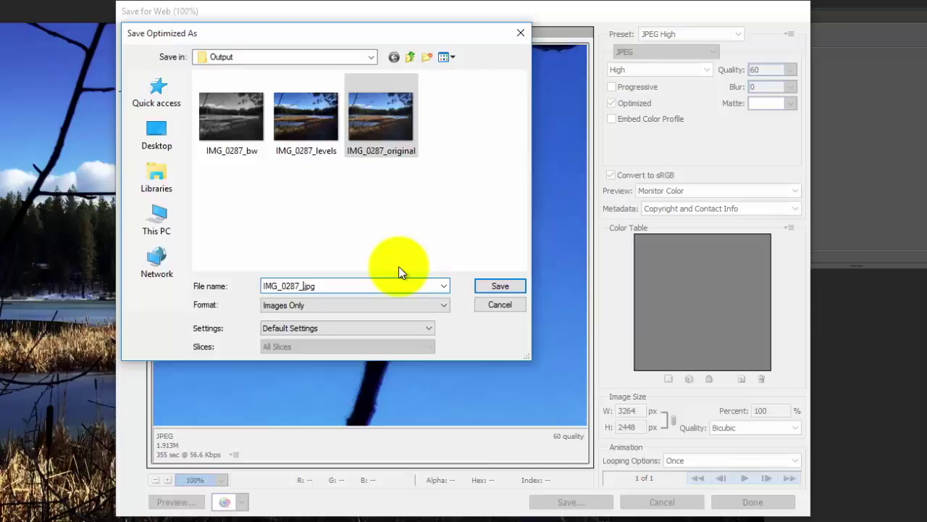
{"action": "type", "text": "ves"}
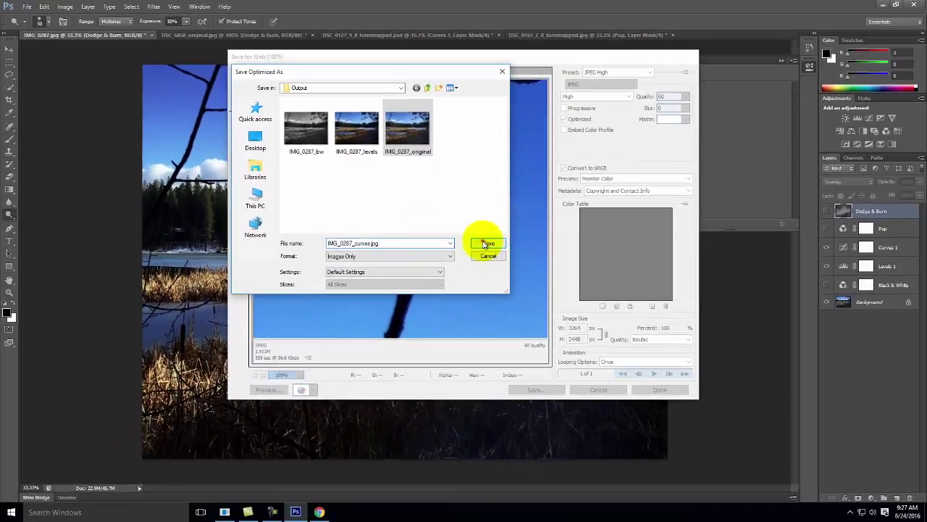
{"action": "left_click", "coordinate": [485, 243]}
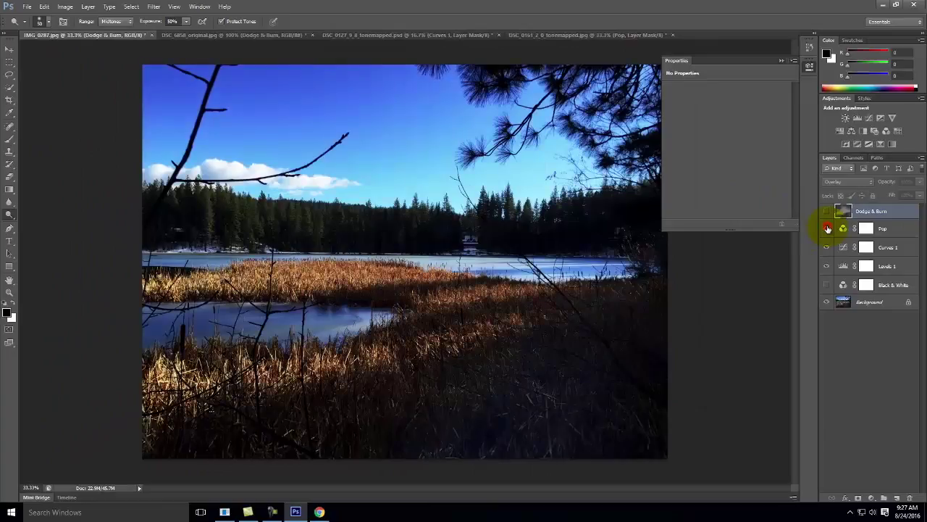
Export the Pop-adjusted photo for web as a JPEG, appending _pan to IMG_0287.
{"action": "left_click", "coordinate": [26, 7]}
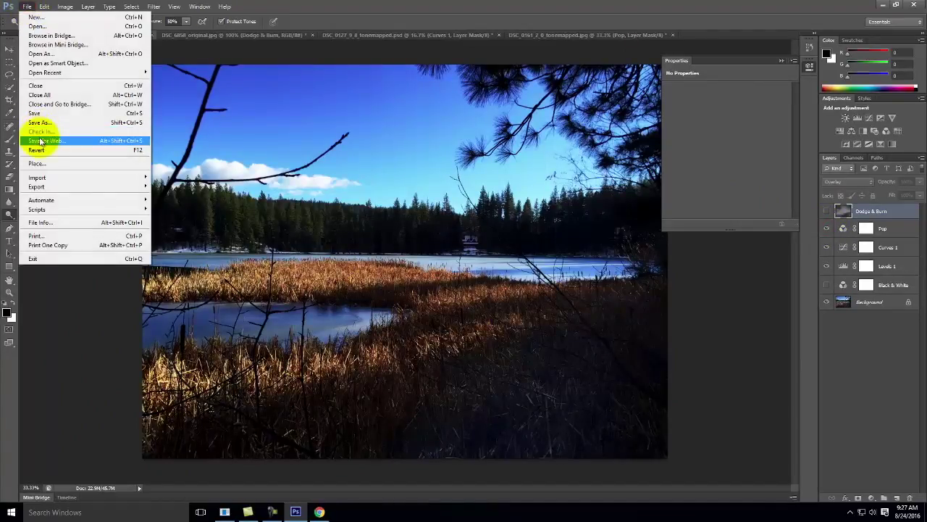
{"action": "left_click", "coordinate": [42, 140]}
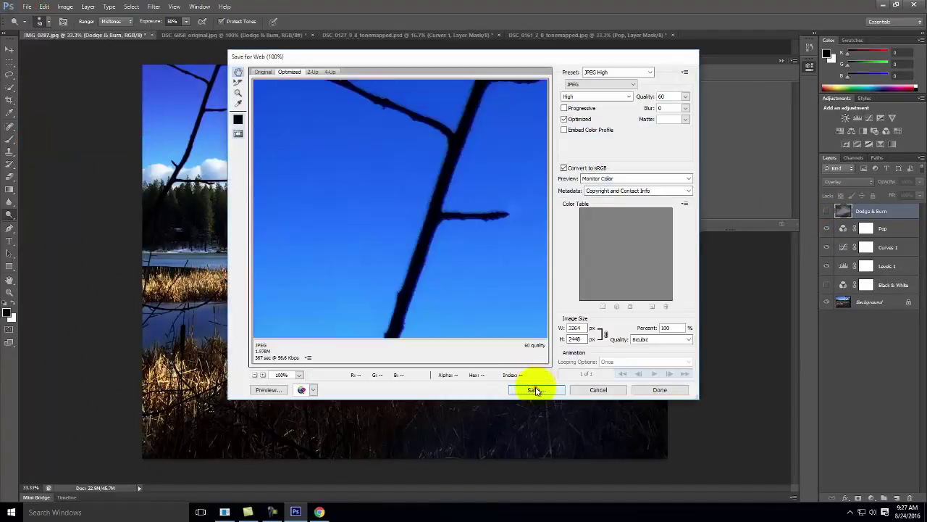
{"action": "left_click", "coordinate": [534, 390]}
{"action": "left_click", "coordinate": [357, 243]}
{"action": "type", "text": "_pan"}
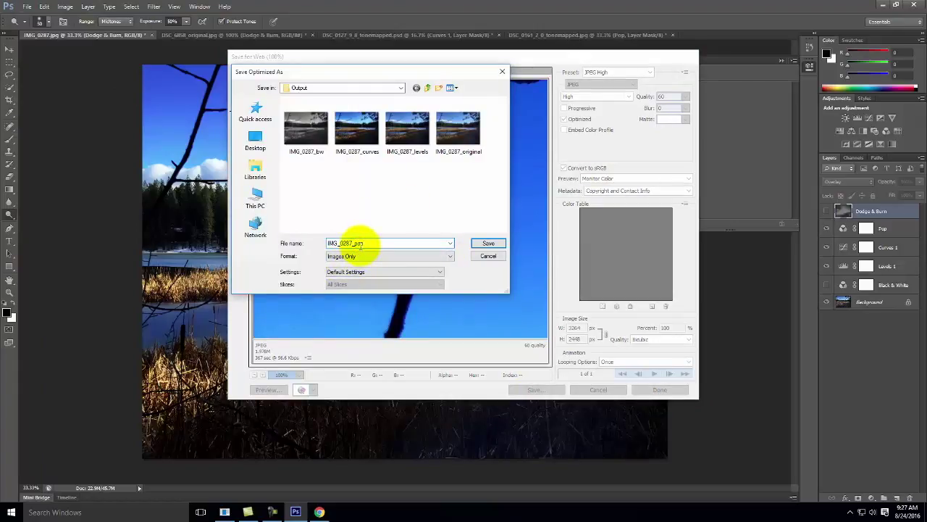
{"action": "left_click", "coordinate": [489, 244]}
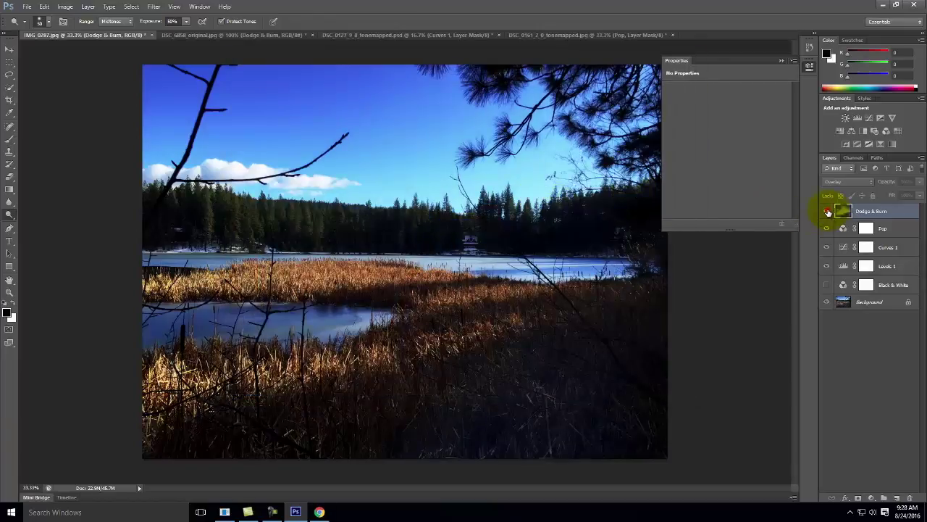
Show the Dodge & Burn and Black & White layers and export as IMG_0287_dodgeandburn.
{"action": "left_click", "coordinate": [828, 212]}
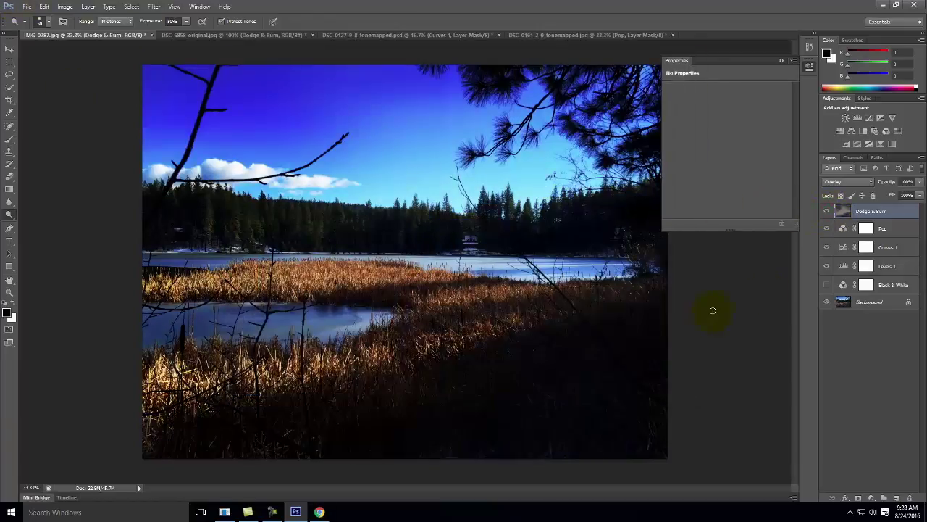
{"action": "left_click", "coordinate": [827, 285]}
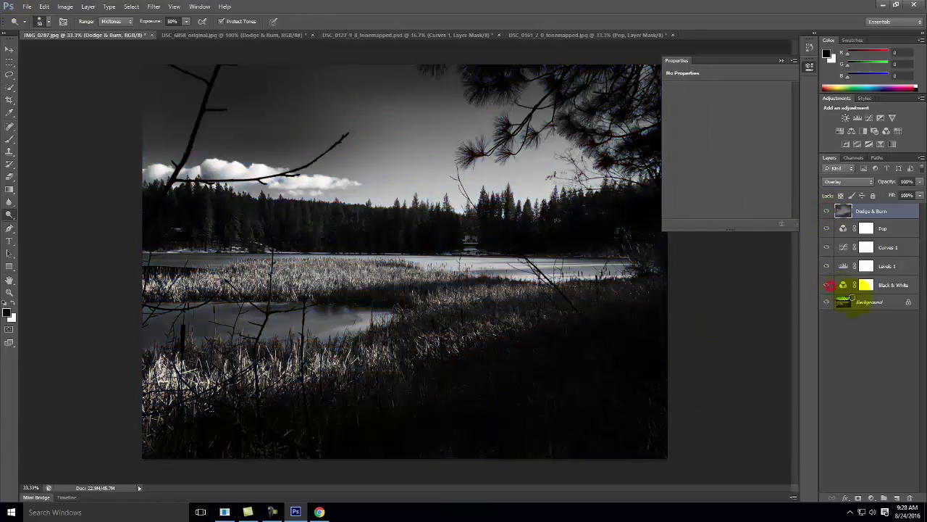
{"action": "left_click", "coordinate": [24, 6]}
{"action": "left_click", "coordinate": [61, 141]}
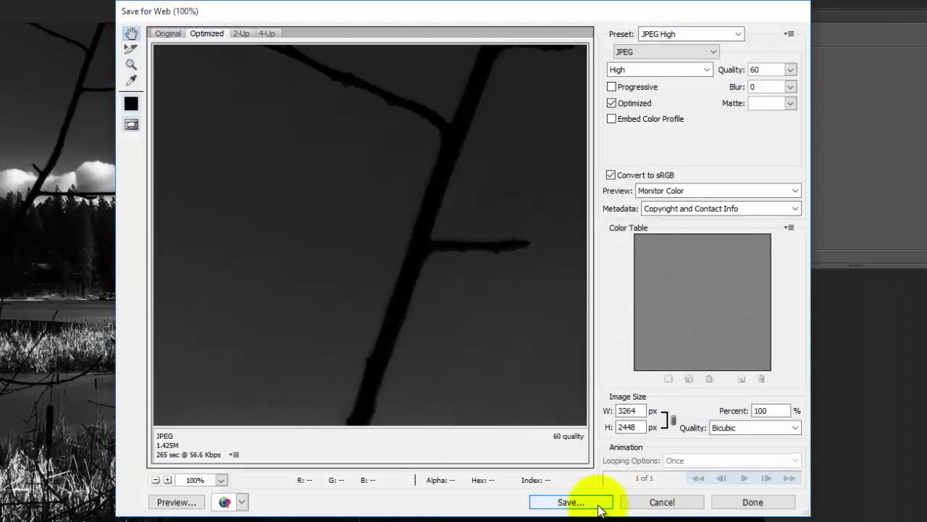
{"action": "left_click", "coordinate": [595, 500]}
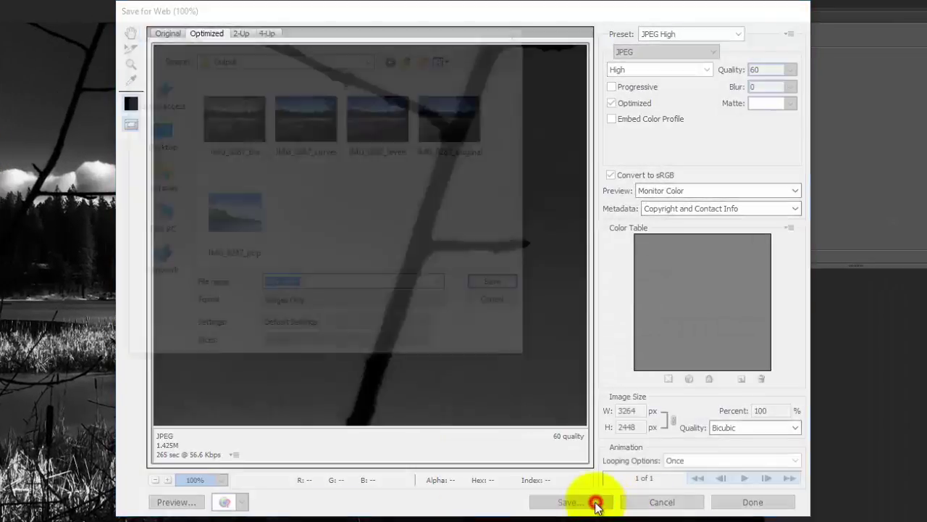
{"action": "left_click", "coordinate": [311, 285]}
{"action": "type", "text": "_"}
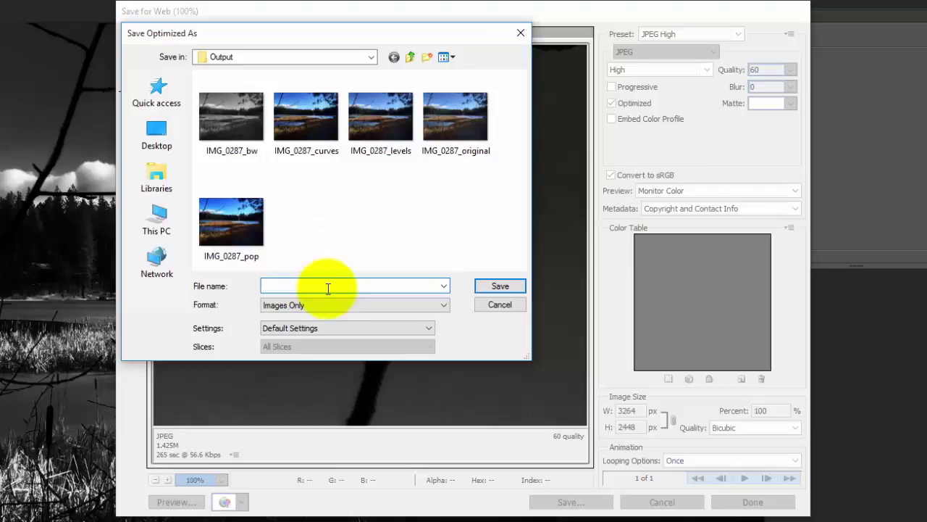
{"action": "type", "text": "dodgeandburn"}
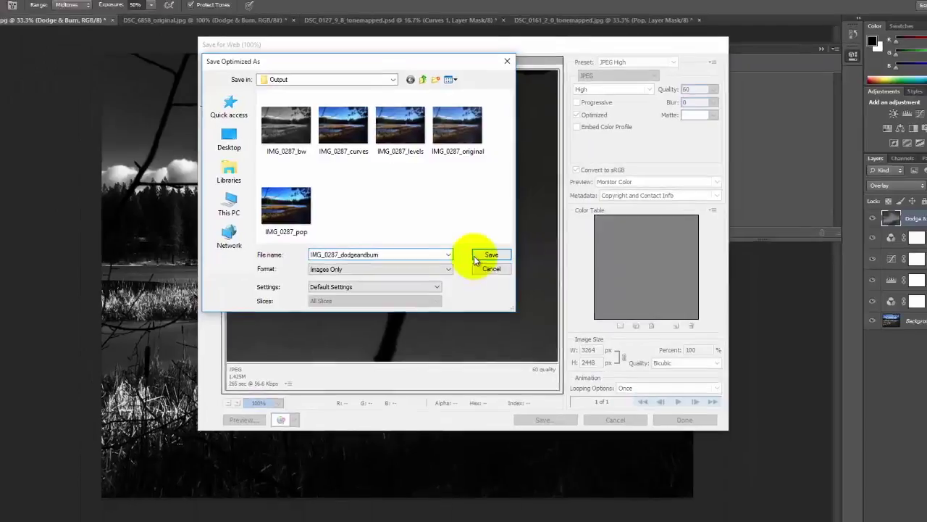
{"action": "left_click", "coordinate": [500, 286]}
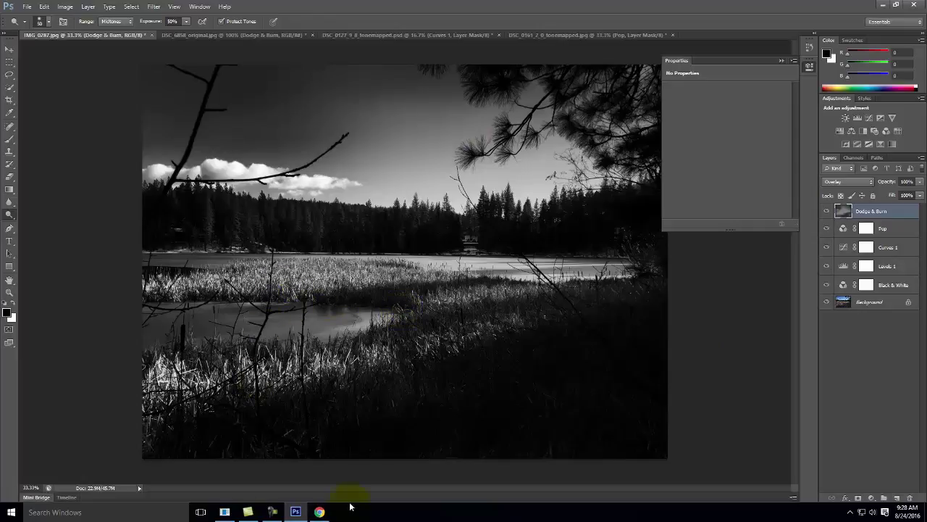
Switch to the WordPress tutorial page in Chrome and show the + New content menu.
{"action": "left_click", "coordinate": [319, 512]}
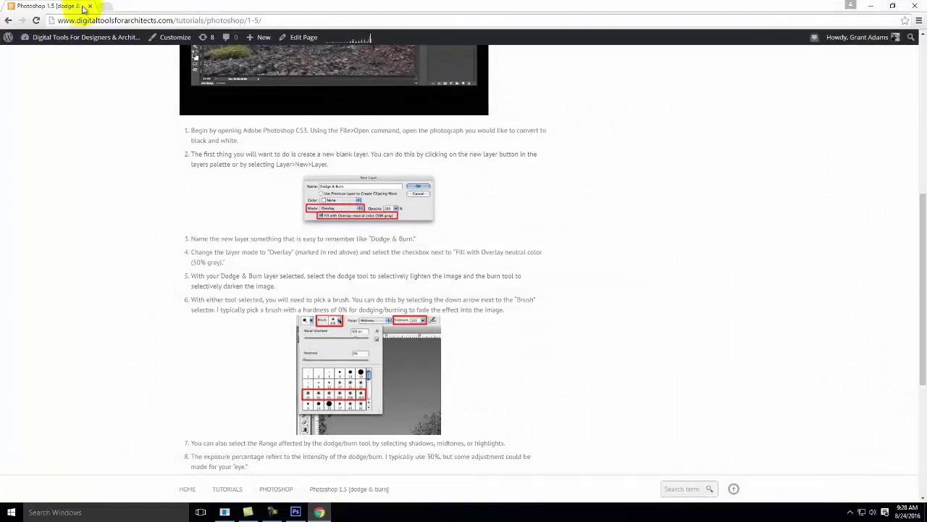
{"action": "mouse_move", "coordinate": [253, 41]}
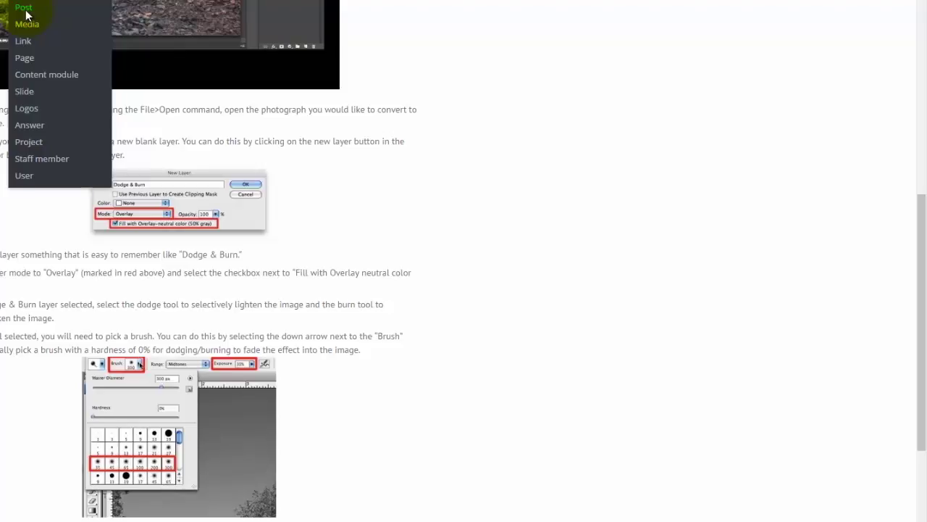
Create a new post titled 'Exercise 104 -' followed by the student's name.
{"action": "left_click", "coordinate": [24, 7]}
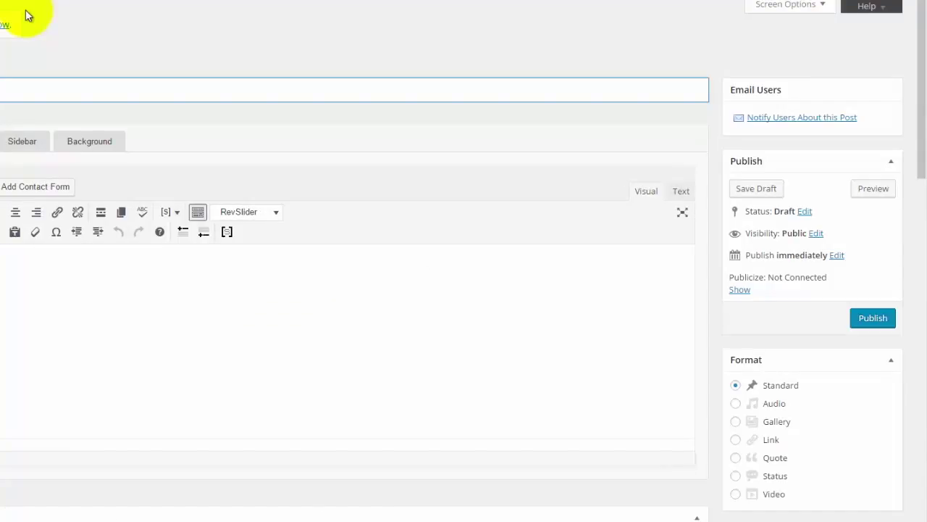
{"action": "type", "text": "Exeie 0"}
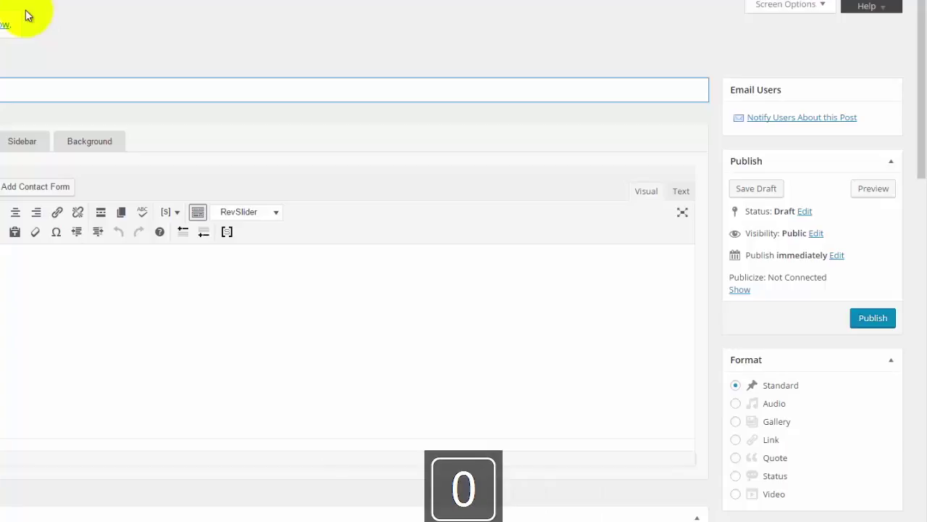
{"action": "type", "text": "-"}
{"action": "key", "text": "BackSpace"}
{"action": "type", "text": "- T"}
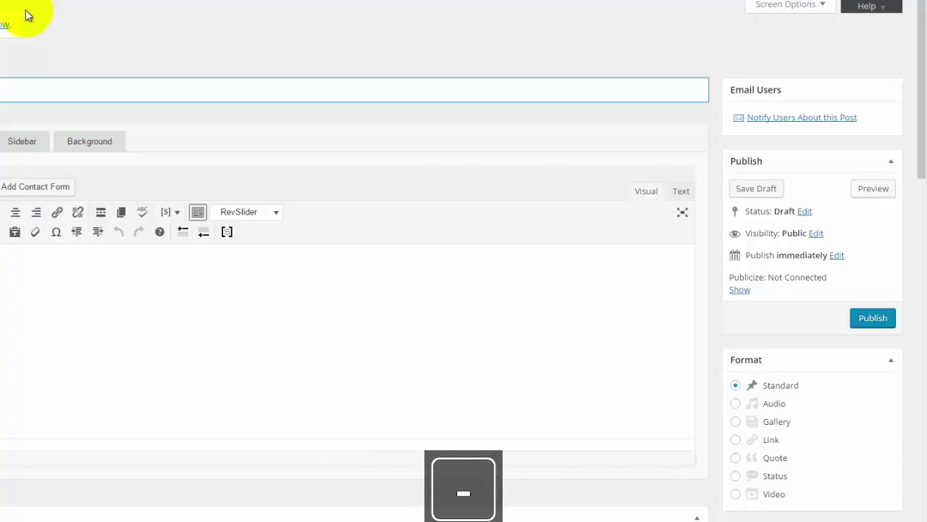
{"action": "type", "text": "as"}
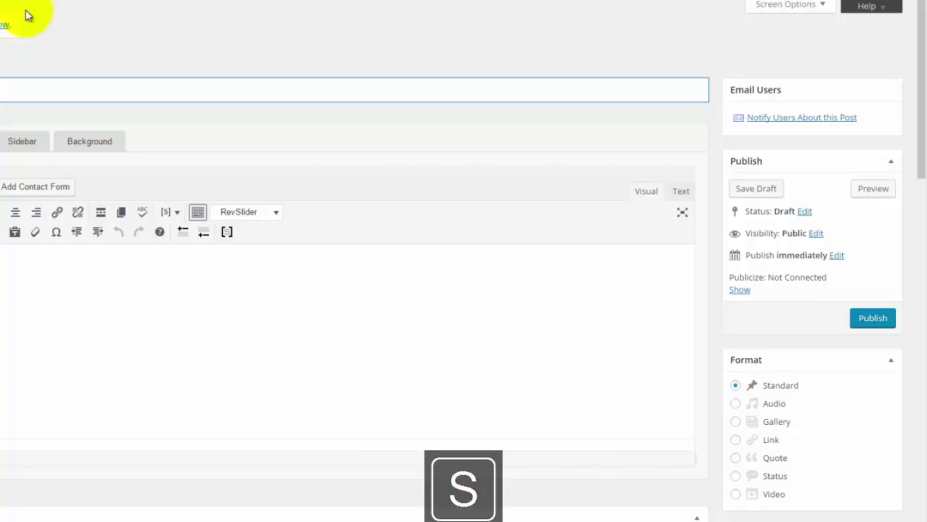
Tick the Exercise 104 category for the post.
{"action": "left_click_drag", "start_coordinate": [912, 64], "coordinate": [916, 168]}
{"action": "left_click_drag", "start_coordinate": [886, 234], "coordinate": [890, 301]}
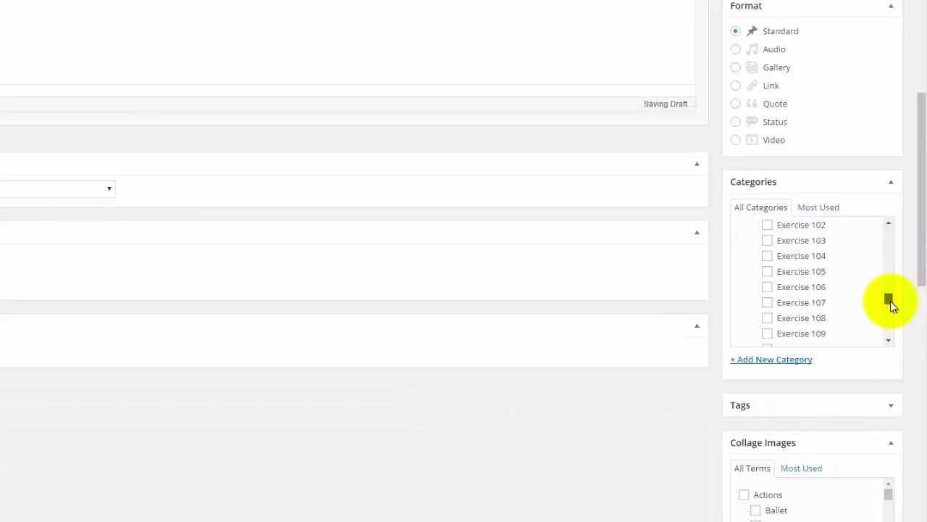
{"action": "left_click", "coordinate": [768, 255]}
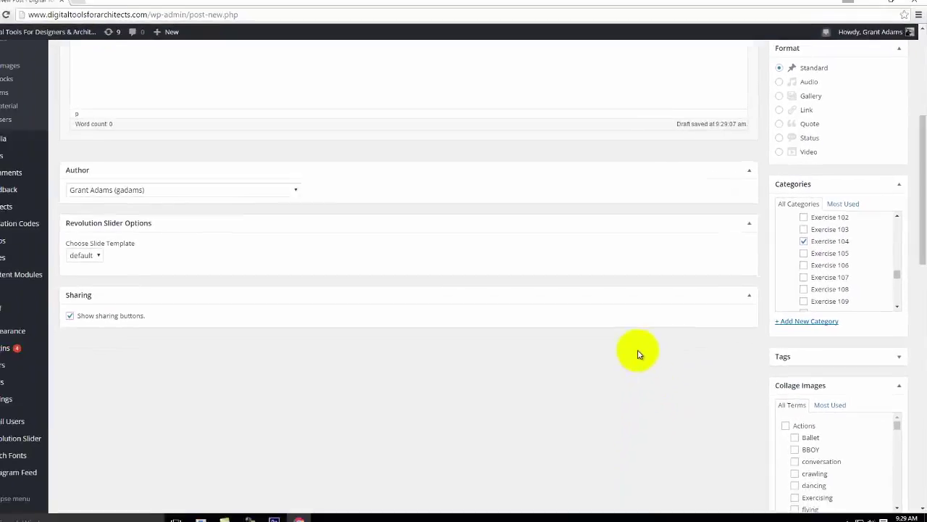
{"action": "scroll", "coordinate": [638, 381], "scroll_direction": "up", "scroll_amount": 3}
{"action": "scroll", "coordinate": [637, 382], "scroll_direction": "down", "scroll_amount": 3}
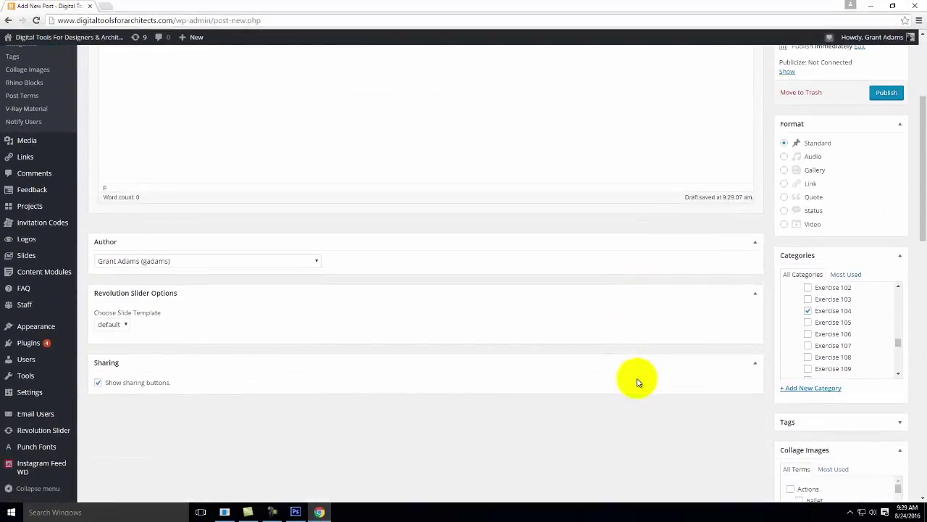
Look at the Gallery tab, then choose Gallery in the post's Format box.
{"action": "scroll", "coordinate": [638, 378], "scroll_direction": "up", "scroll_amount": 3}
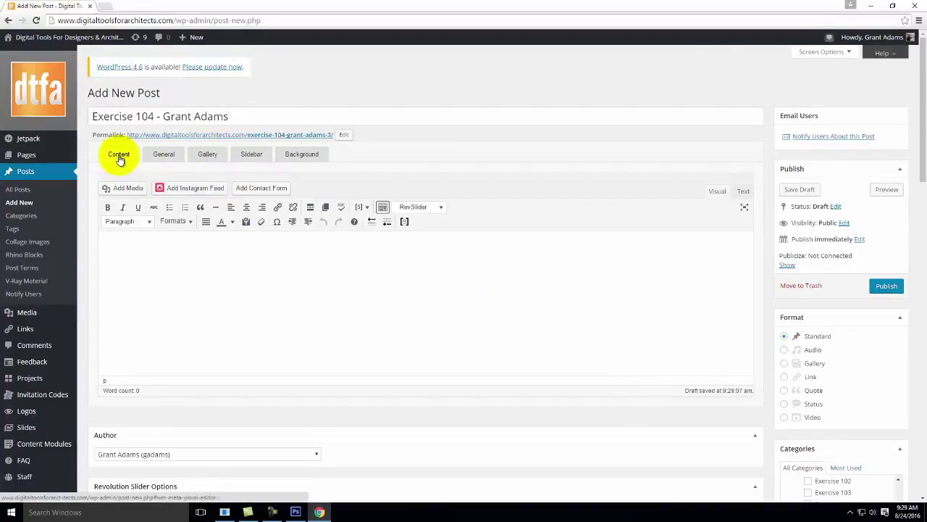
{"action": "left_click", "coordinate": [208, 155]}
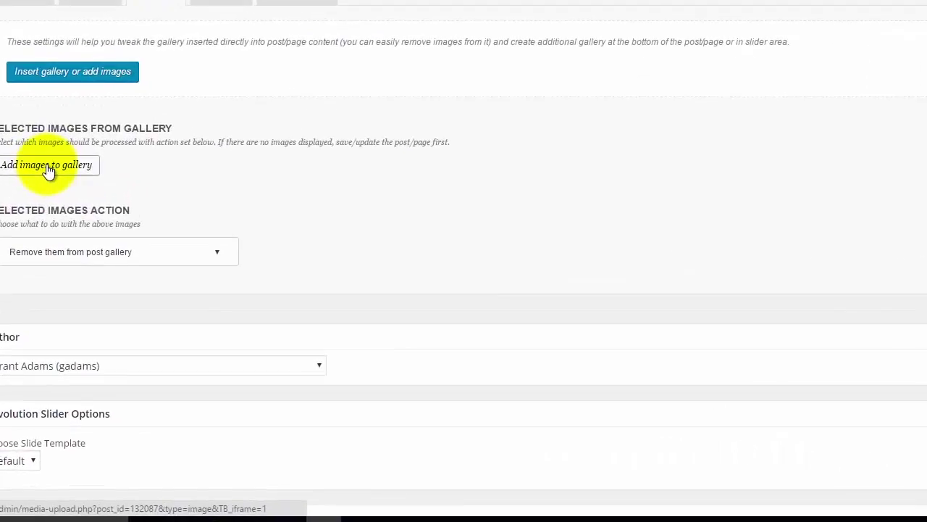
{"action": "left_click", "coordinate": [134, 272]}
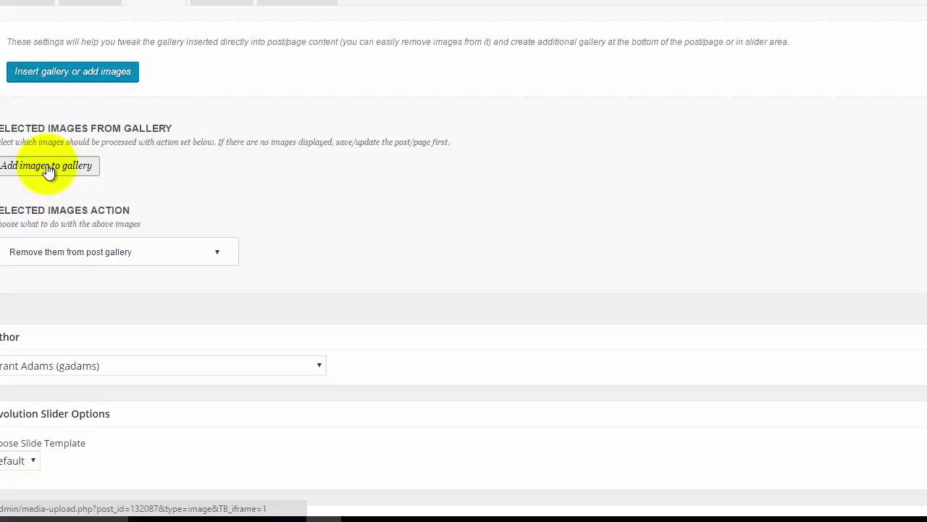
{"action": "left_click_drag", "start_coordinate": [47, 170], "coordinate": [87, 152]}
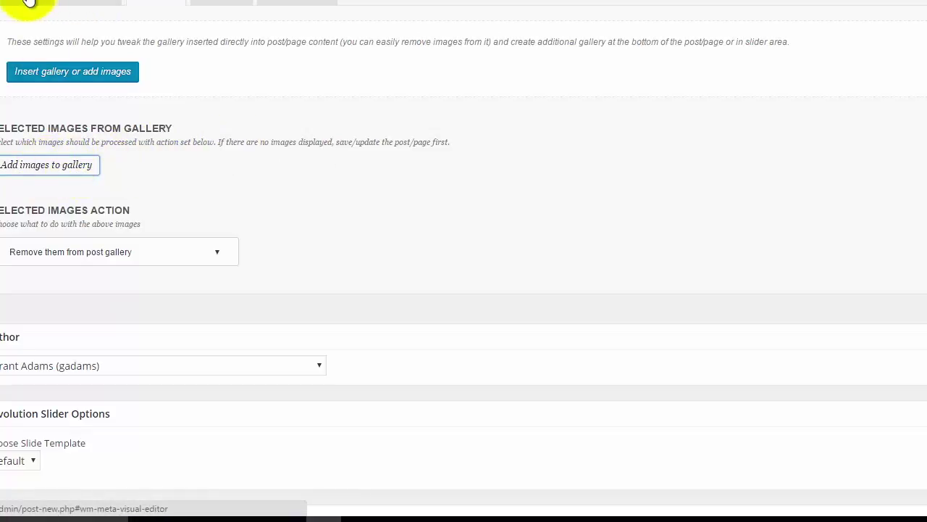
{"action": "left_click", "coordinate": [29, 3]}
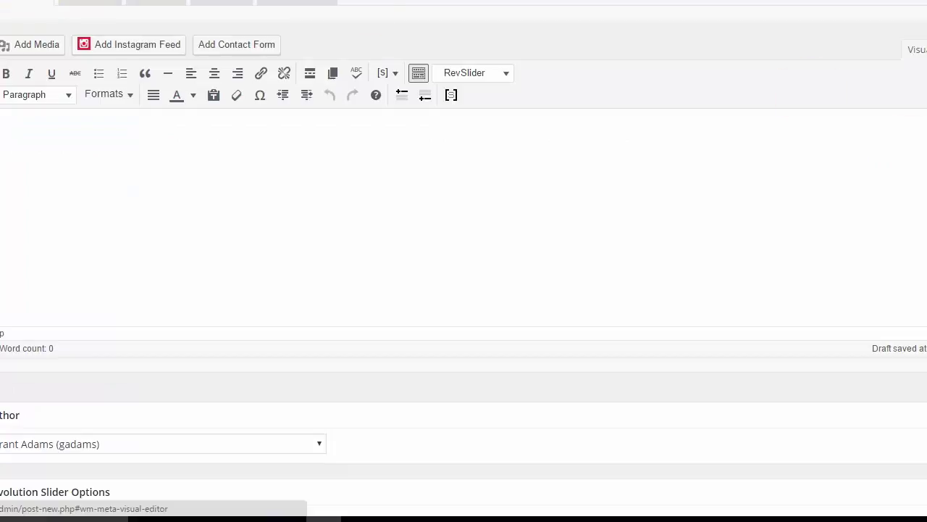
{"action": "left_click", "coordinate": [714, 308]}
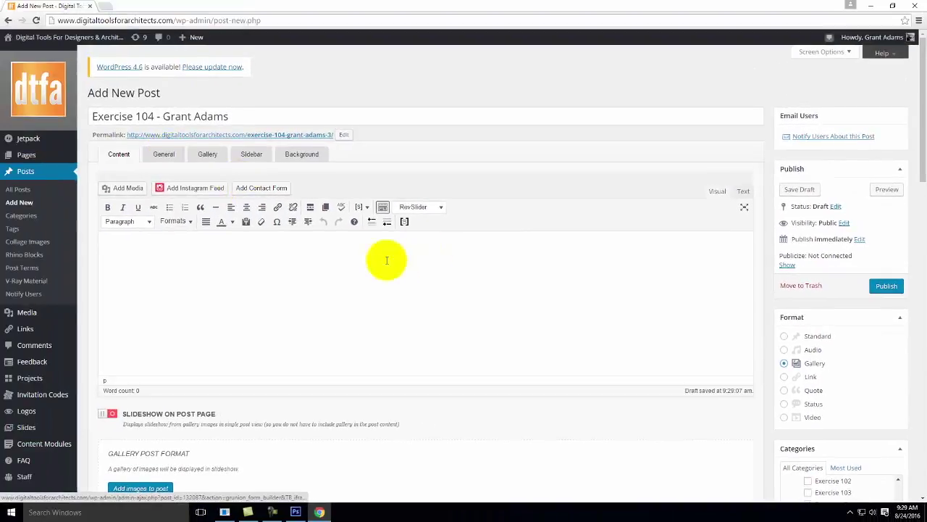
Turn on Slideshow on Post Page and show the Gallery settings.
{"action": "scroll", "coordinate": [383, 259], "scroll_direction": "down", "scroll_amount": 1}
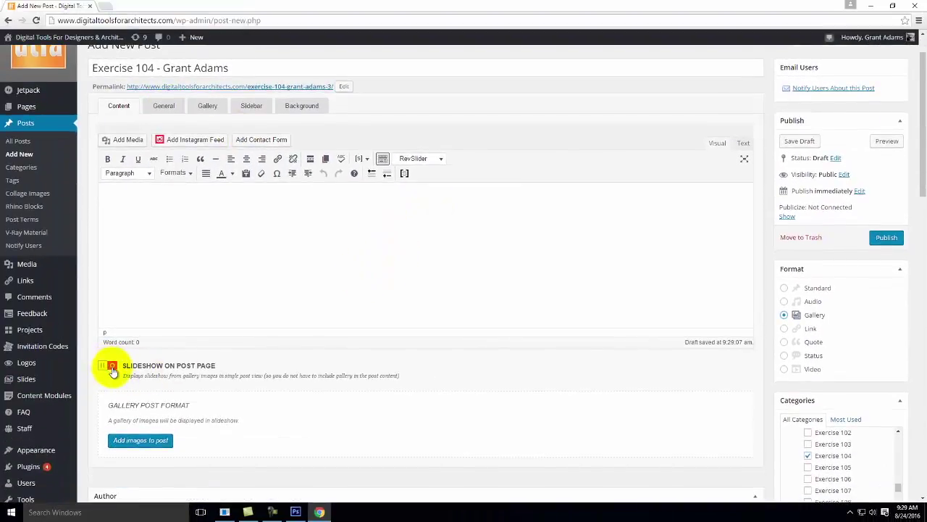
{"action": "left_click", "coordinate": [110, 368]}
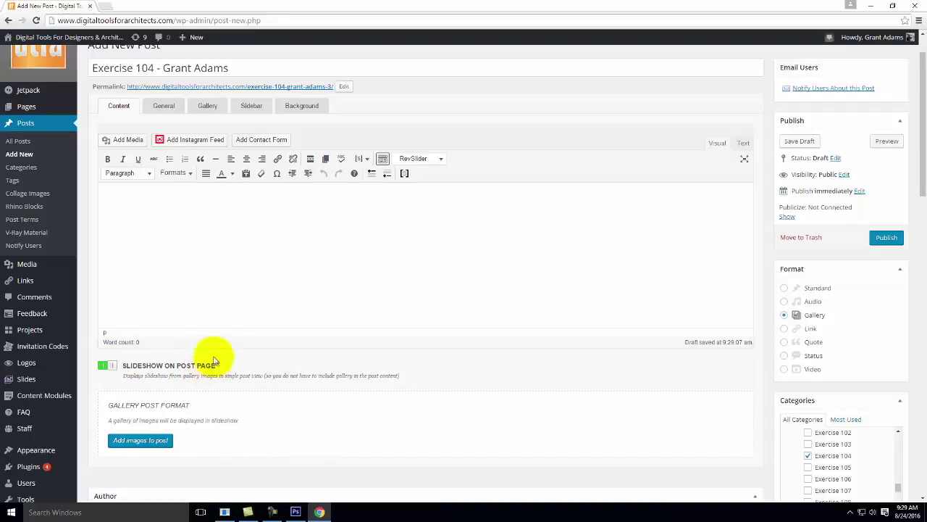
{"action": "left_click", "coordinate": [207, 108]}
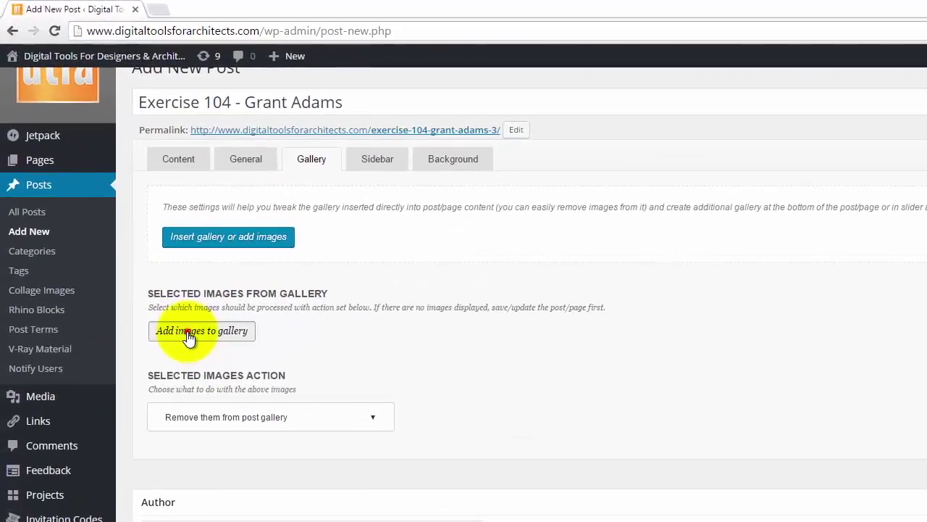
Open the gallery image uploader and browse the college OneDrive for files.
{"action": "left_click", "coordinate": [125, 221]}
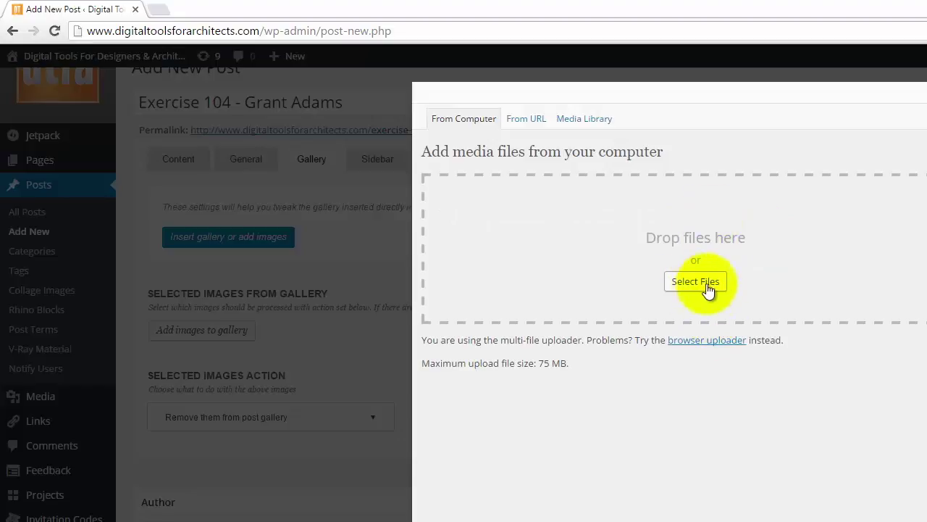
{"action": "left_click", "coordinate": [702, 283]}
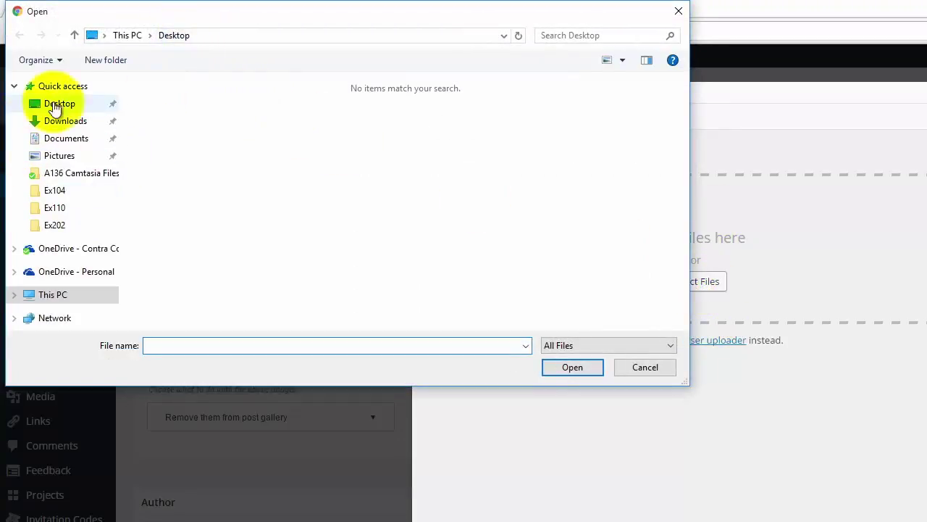
{"action": "left_click", "coordinate": [65, 272]}
{"action": "left_click", "coordinate": [58, 248]}
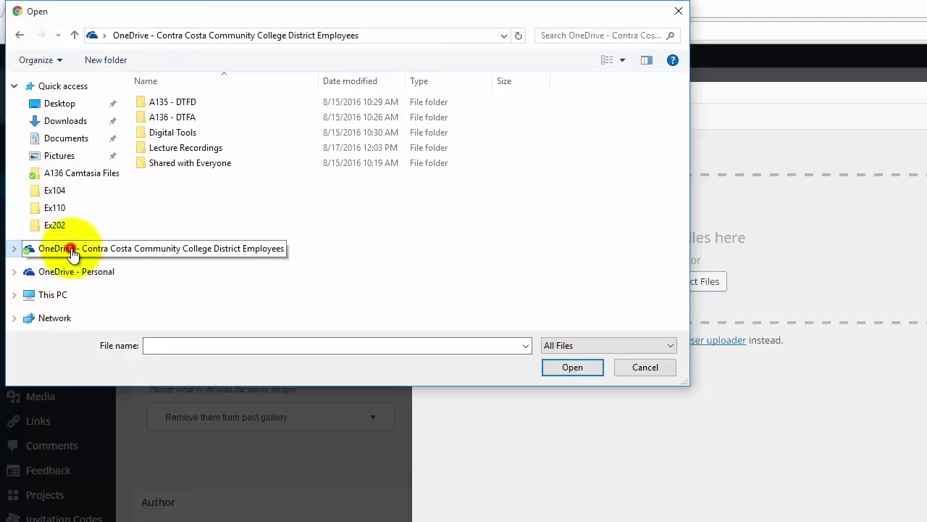
Go to Live Demonstrations > Live - A135 Exercises > Ex104 > F2016 > Output and select all six IMG_0287 images.
{"action": "left_click", "coordinate": [78, 271]}
{"action": "left_click", "coordinate": [194, 103]}
{"action": "double_click", "coordinate": [194, 103]}
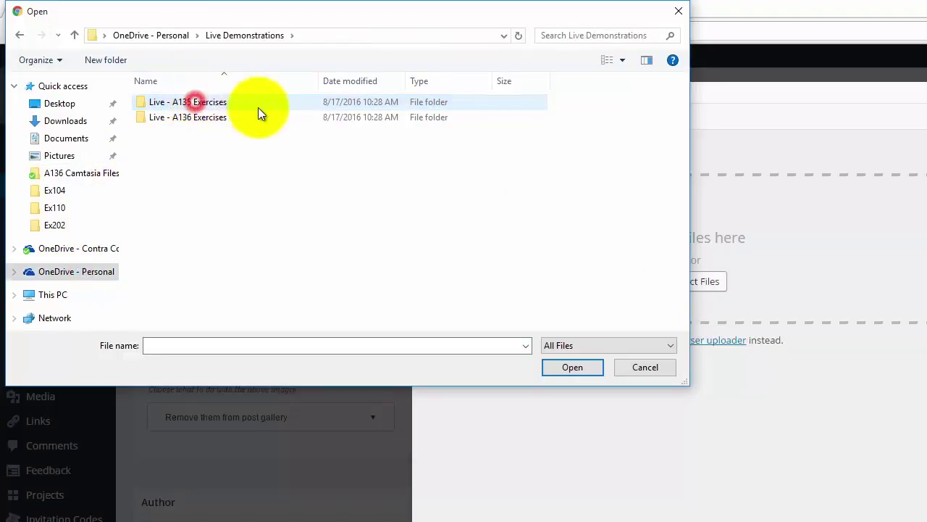
{"action": "double_click", "coordinate": [217, 102]}
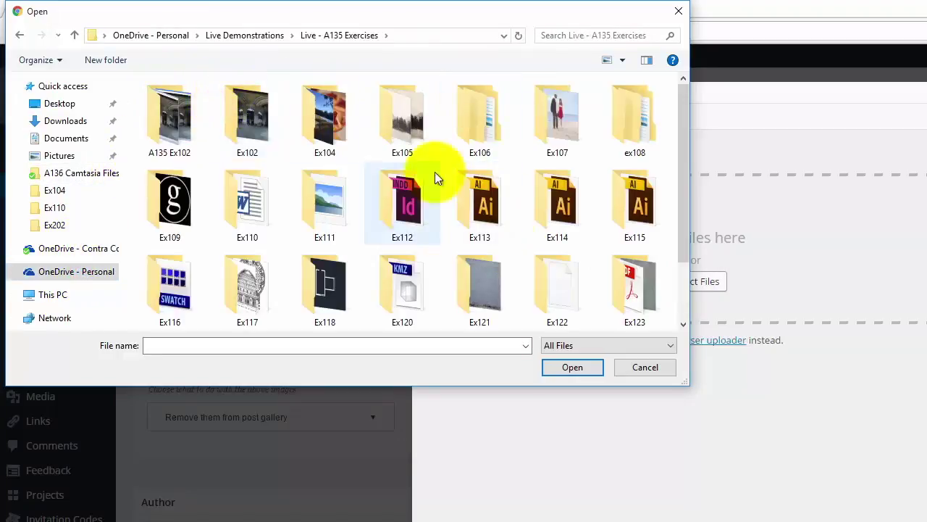
{"action": "double_click", "coordinate": [333, 120]}
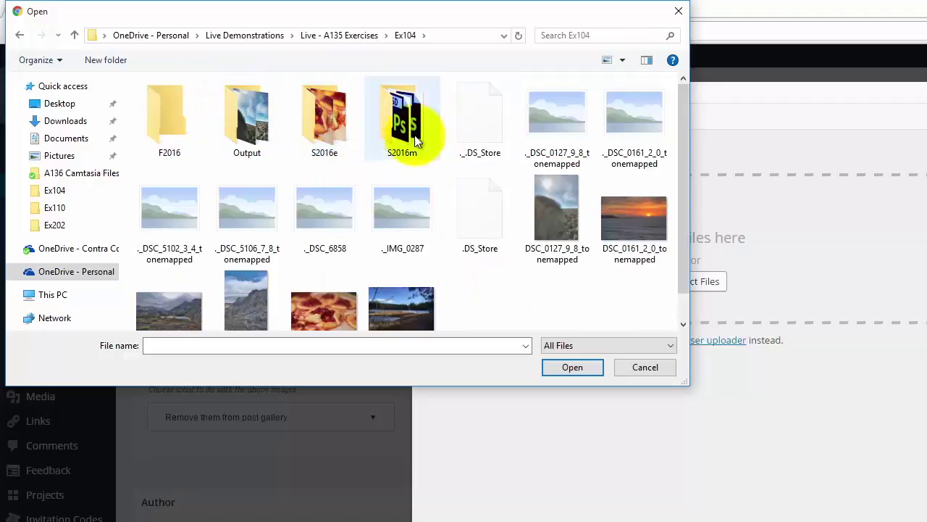
{"action": "double_click", "coordinate": [160, 126]}
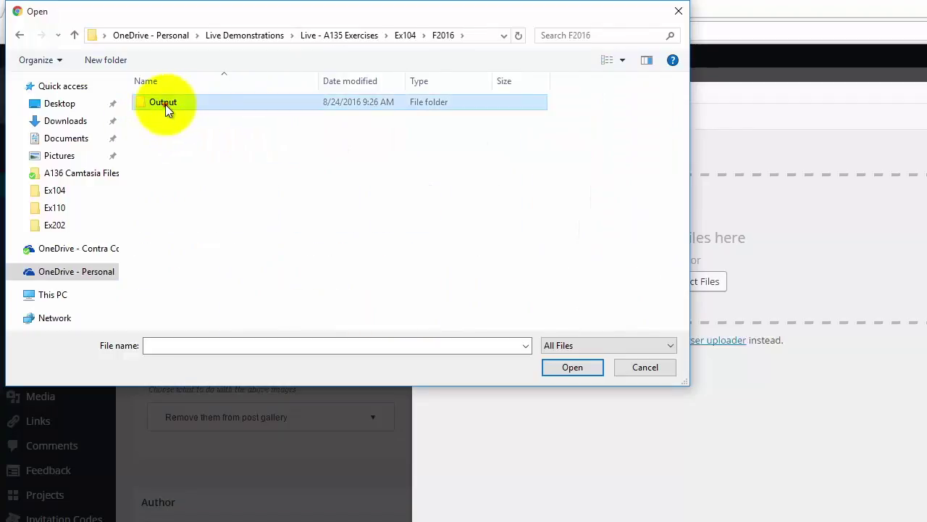
{"action": "double_click", "coordinate": [165, 104]}
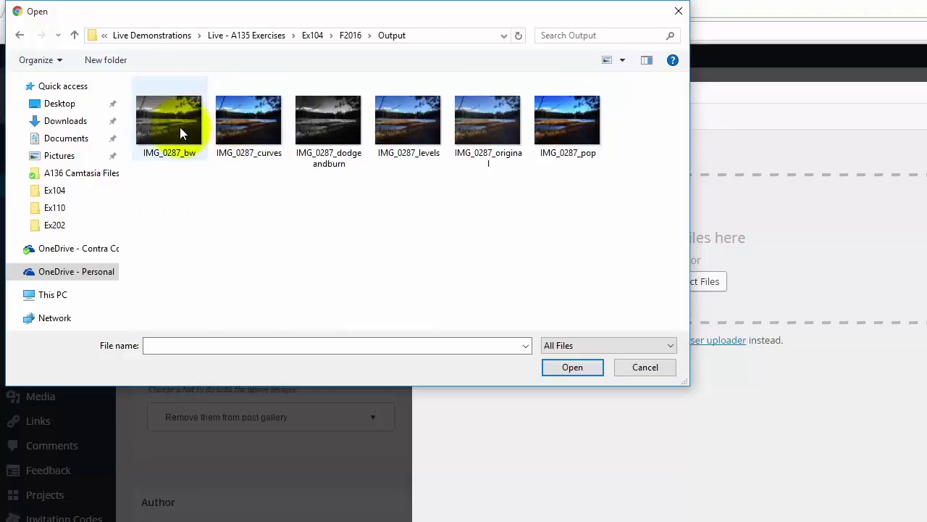
{"action": "left_click_drag", "start_coordinate": [629, 217], "coordinate": [134, 113]}
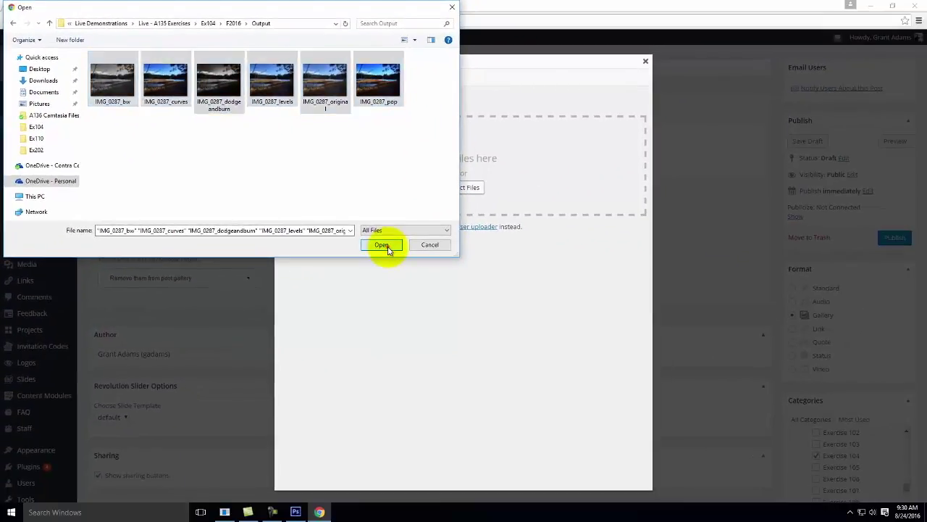
Upload the six IMG_0287 lake images, save all gallery changes, and close the Gallery (6) dialog.
{"action": "left_click", "coordinate": [550, 352]}
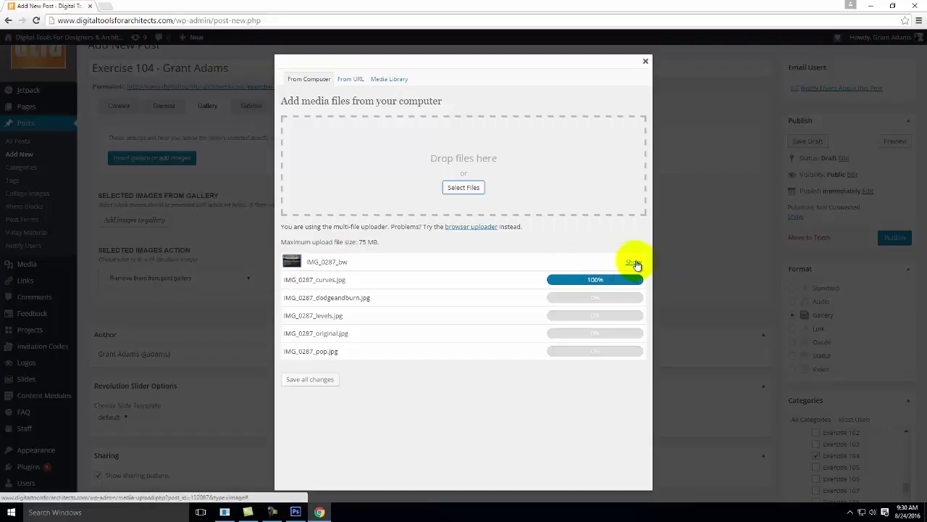
{"action": "left_click", "coordinate": [795, 314]}
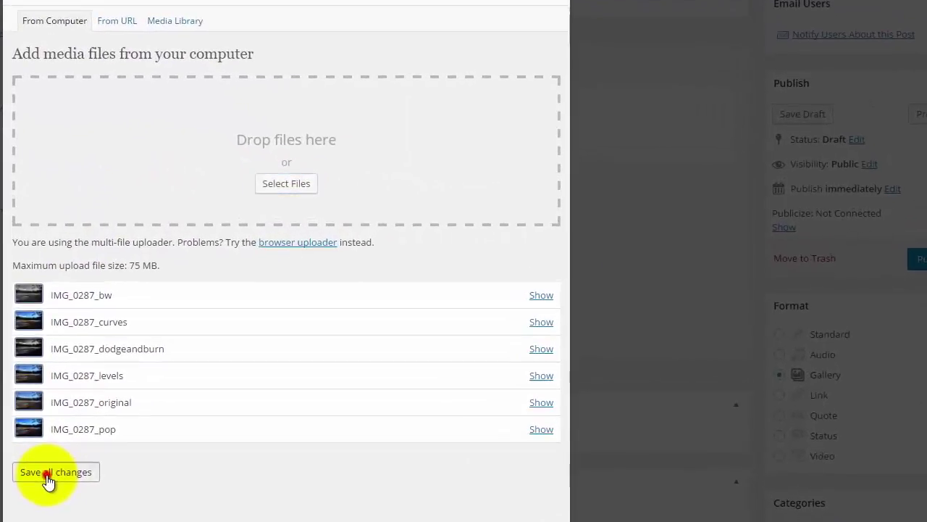
{"action": "left_click", "coordinate": [307, 380]}
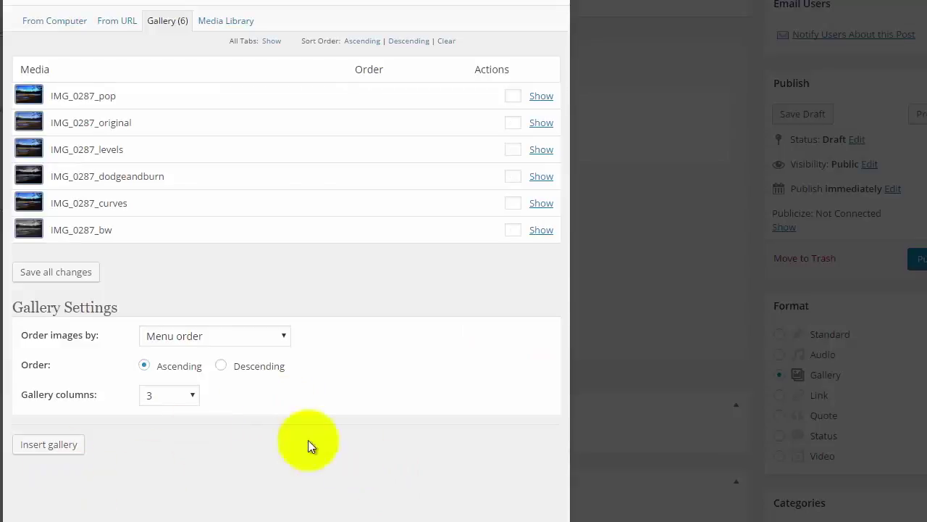
{"action": "left_click", "coordinate": [559, 2]}
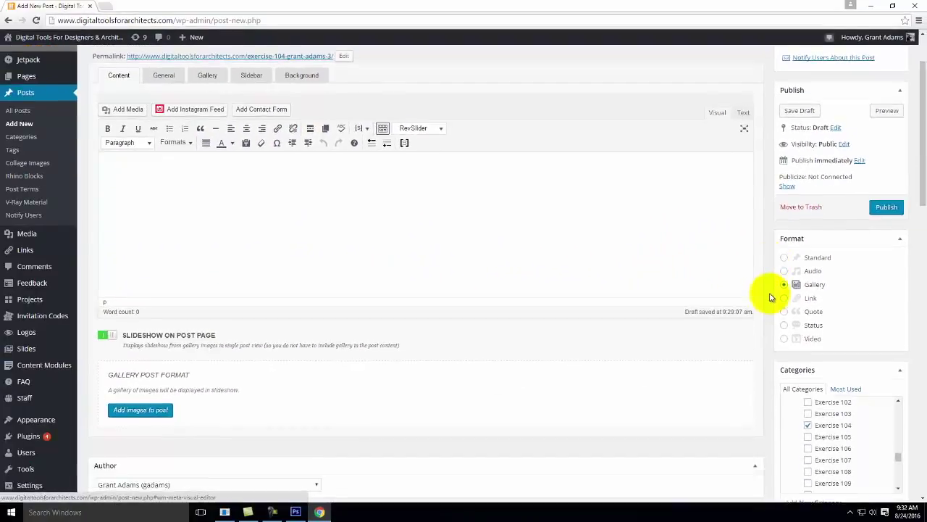
Set the black-and-white IMG_0287_dodgeandburn.jpg as the post's featured image.
{"action": "scroll", "coordinate": [769, 297], "scroll_direction": "down", "scroll_amount": 3}
{"action": "scroll", "coordinate": [769, 300], "scroll_direction": "down", "scroll_amount": 8}
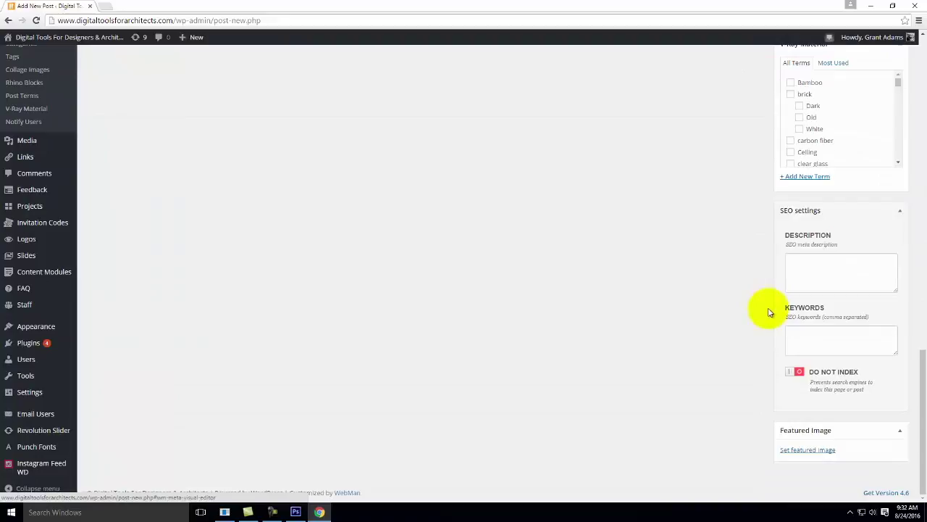
{"action": "left_click", "coordinate": [816, 452]}
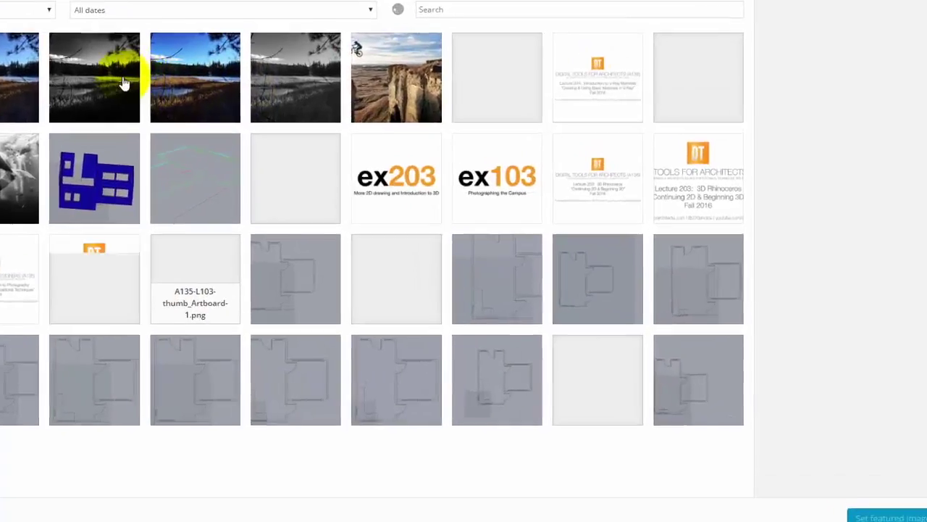
{"action": "left_click", "coordinate": [301, 150]}
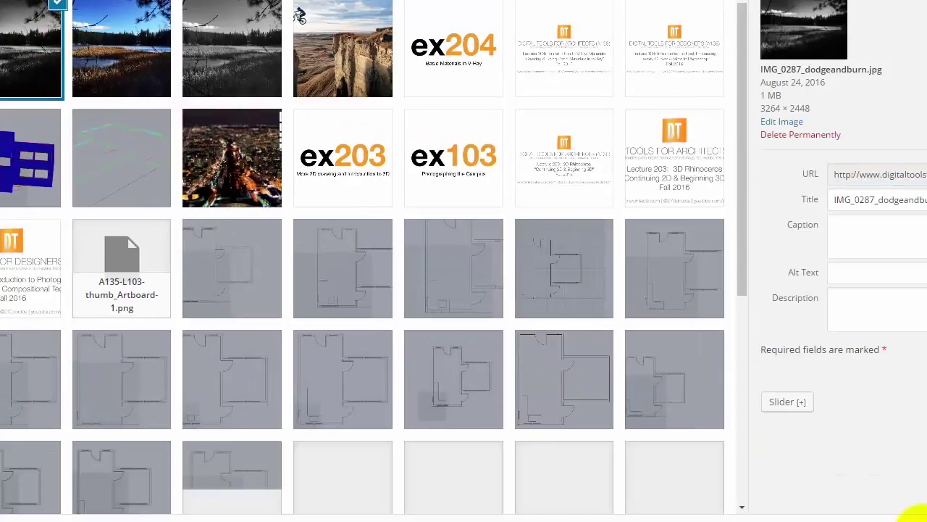
{"action": "left_click", "coordinate": [914, 516]}
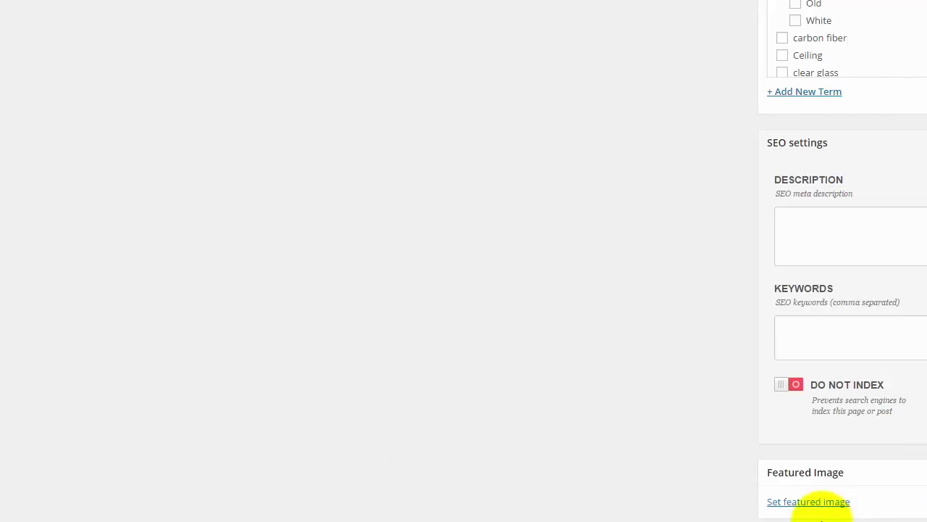
{"action": "left_click", "coordinate": [828, 503]}
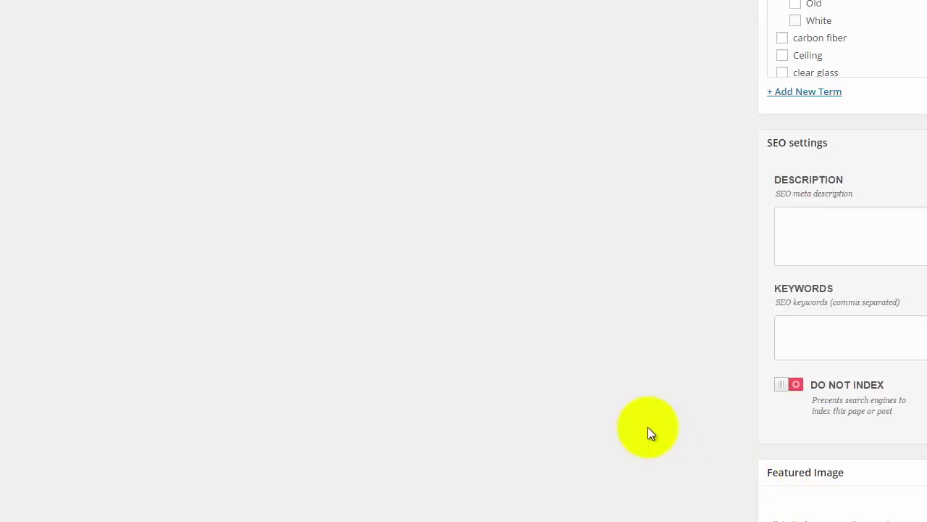
{"action": "scroll", "coordinate": [695, 405], "scroll_direction": "up", "scroll_amount": 5}
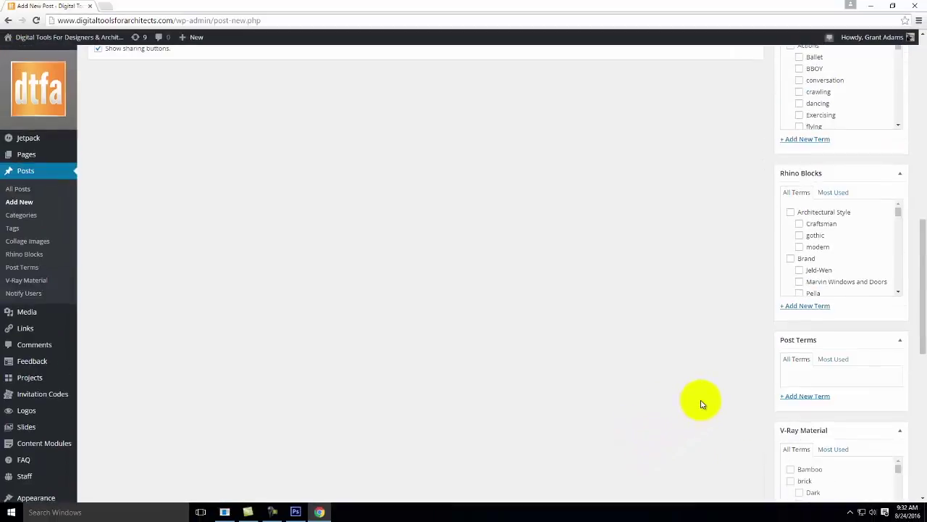
{"action": "scroll", "coordinate": [701, 404], "scroll_direction": "up", "scroll_amount": 10}
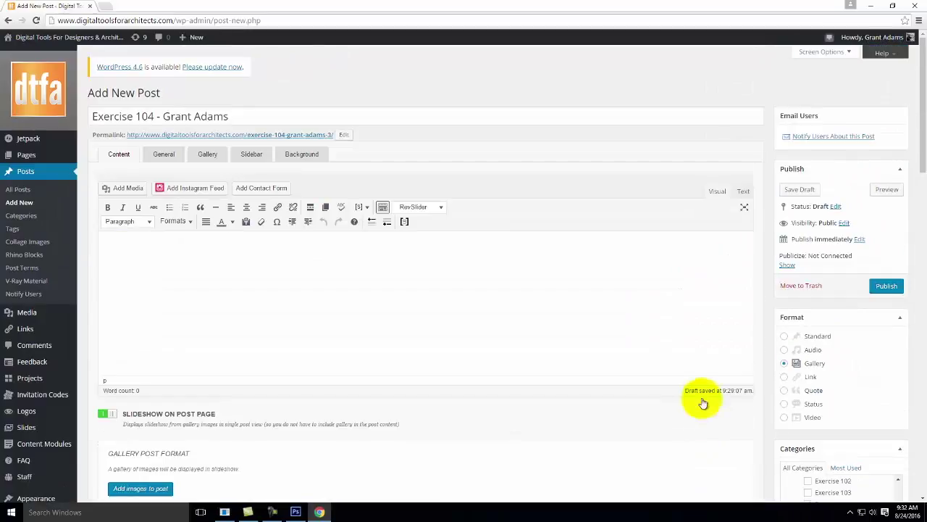
Publish the Exercise 104 post past the spellcheck notice and view the live post in a new tab.
{"action": "left_click", "coordinate": [884, 288]}
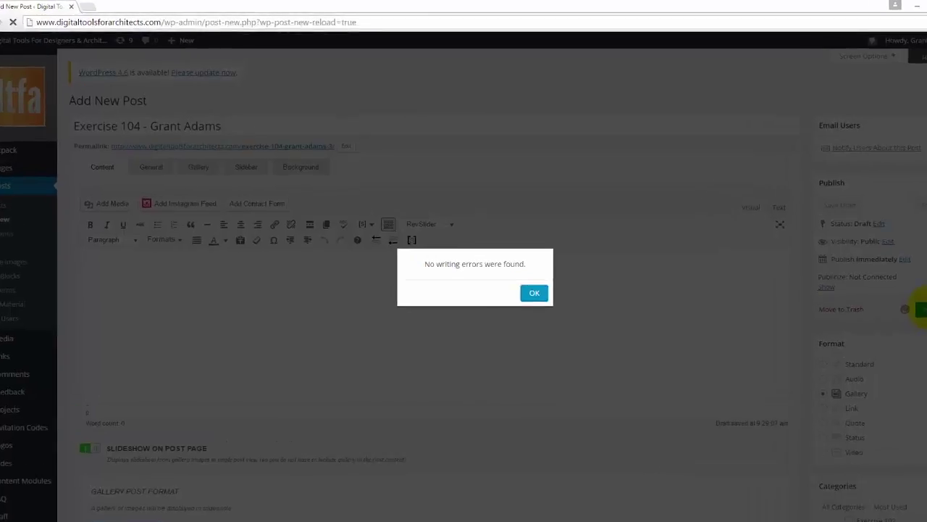
{"action": "left_click", "coordinate": [581, 355]}
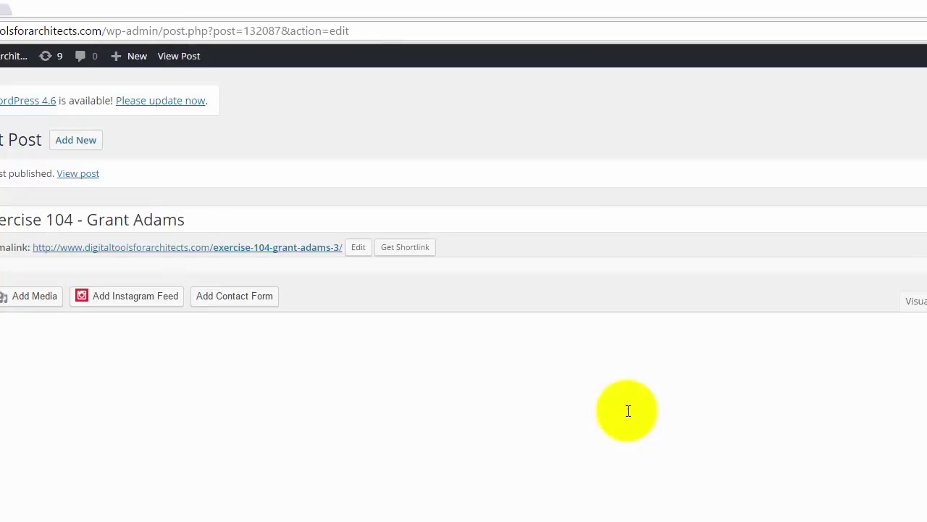
{"action": "right_click", "coordinate": [84, 178]}
{"action": "left_click", "coordinate": [98, 181]}
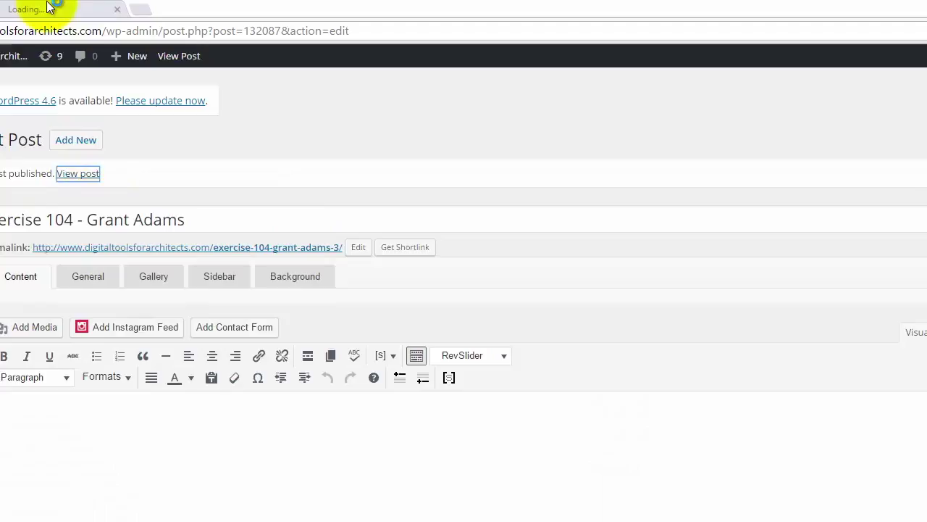
{"action": "left_click", "coordinate": [49, 9]}
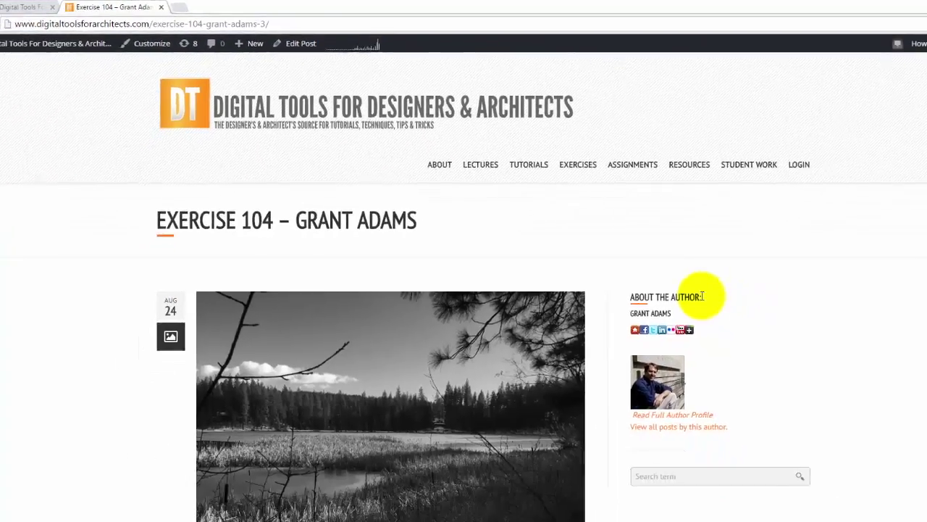
Advance the live post's slideshow through each of the six lake photo stages.
{"action": "scroll", "coordinate": [775, 351], "scroll_direction": "down", "scroll_amount": 2}
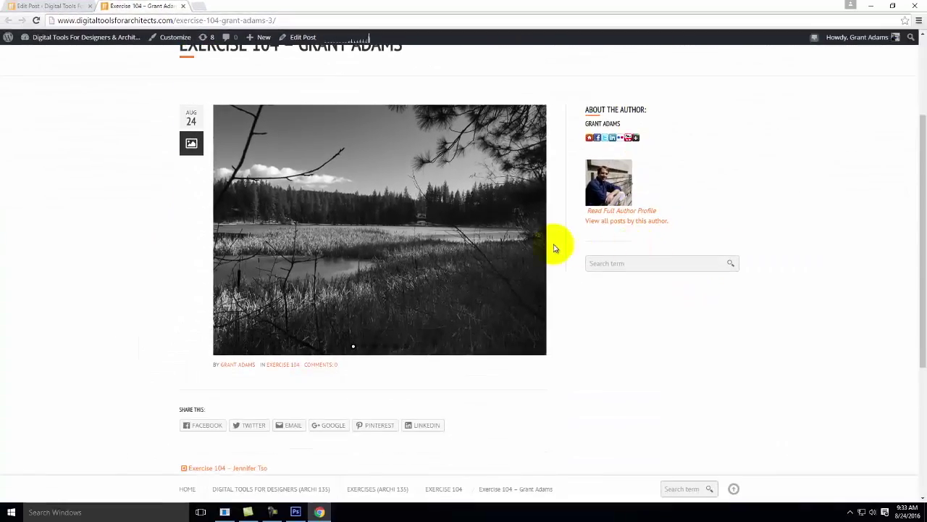
{"action": "left_click", "coordinate": [540, 232]}
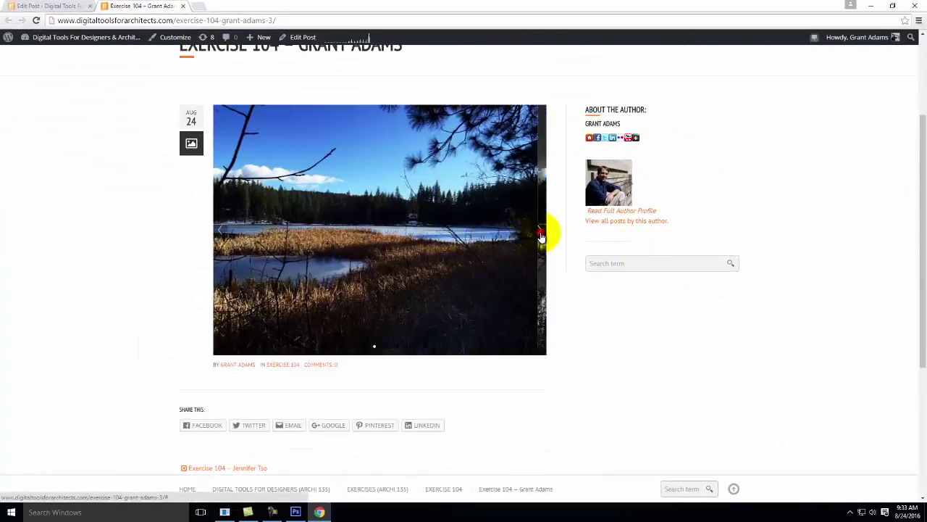
{"action": "left_click", "coordinate": [540, 232]}
{"action": "left_click", "coordinate": [539, 232]}
{"action": "left_click", "coordinate": [540, 232]}
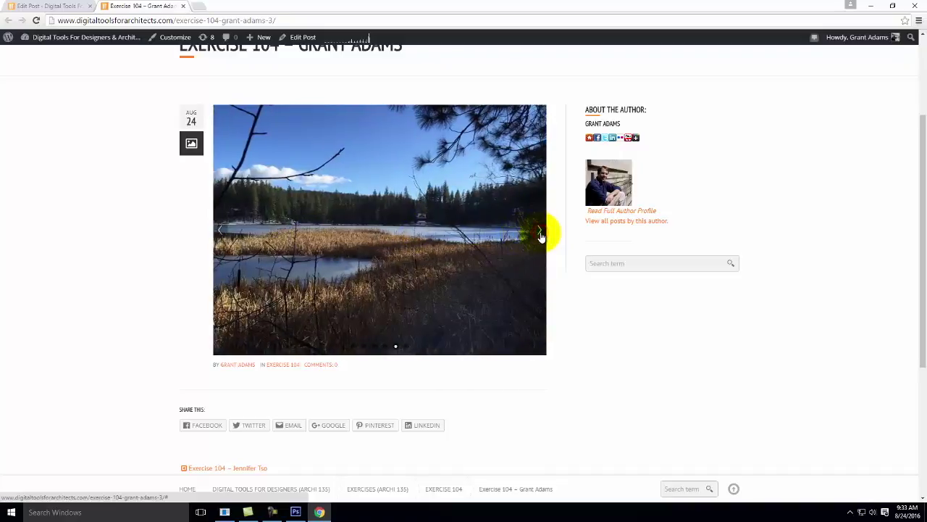
{"action": "left_click", "coordinate": [539, 233]}
{"action": "left_click", "coordinate": [539, 233]}
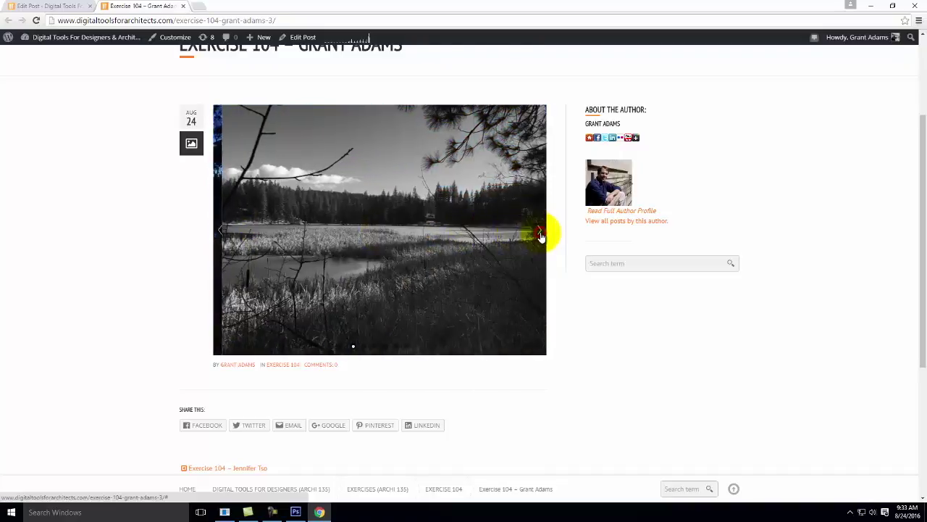
Stop the recording in Camtasia Studio.
{"action": "scroll", "coordinate": [541, 236], "scroll_direction": "down", "scroll_amount": 2}
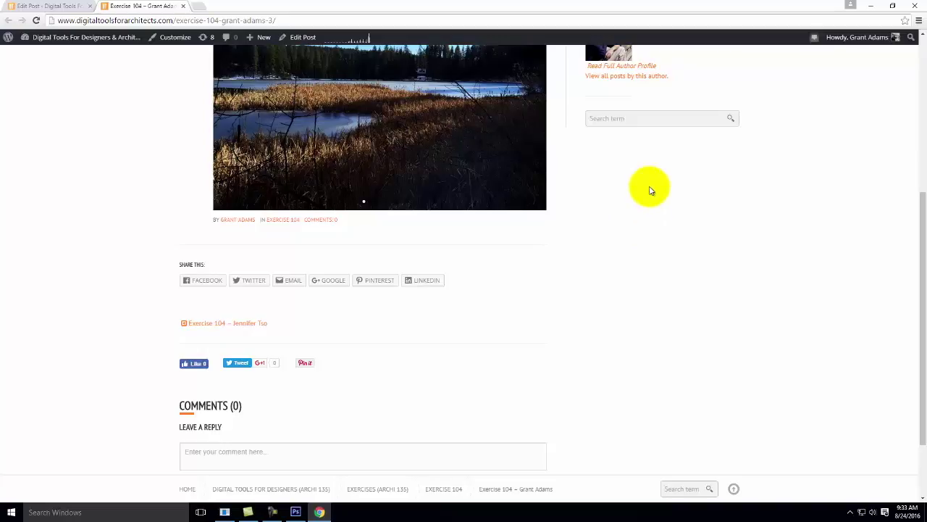
{"action": "scroll", "coordinate": [652, 191], "scroll_direction": "up", "scroll_amount": 4}
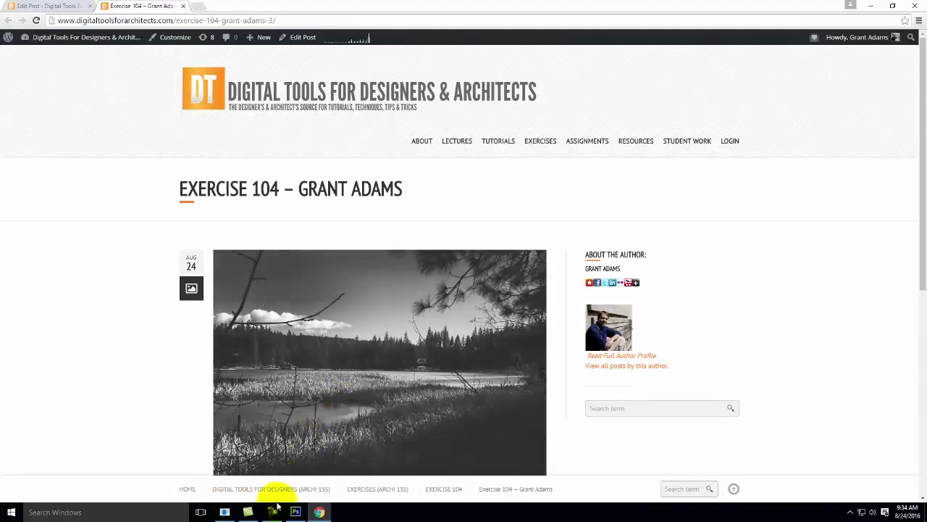
{"action": "left_click", "coordinate": [248, 512]}
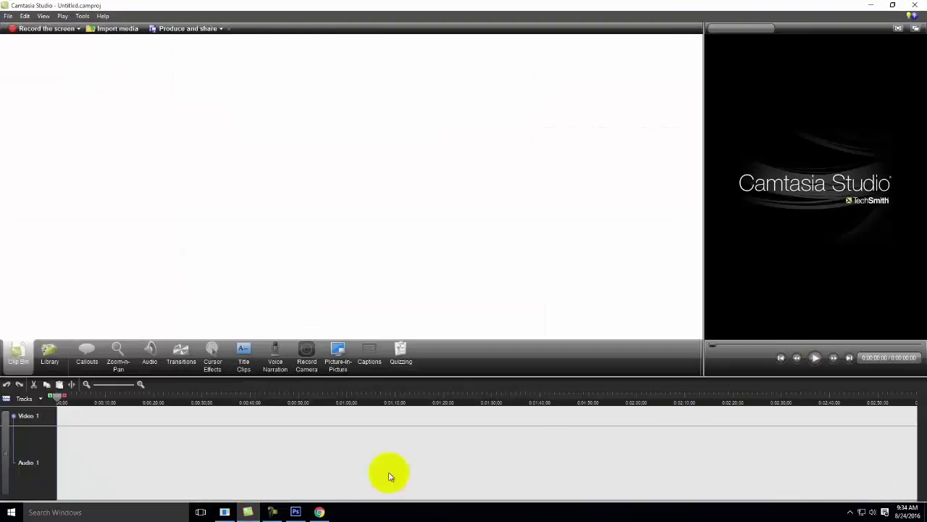
{"action": "left_click", "coordinate": [271, 512]}
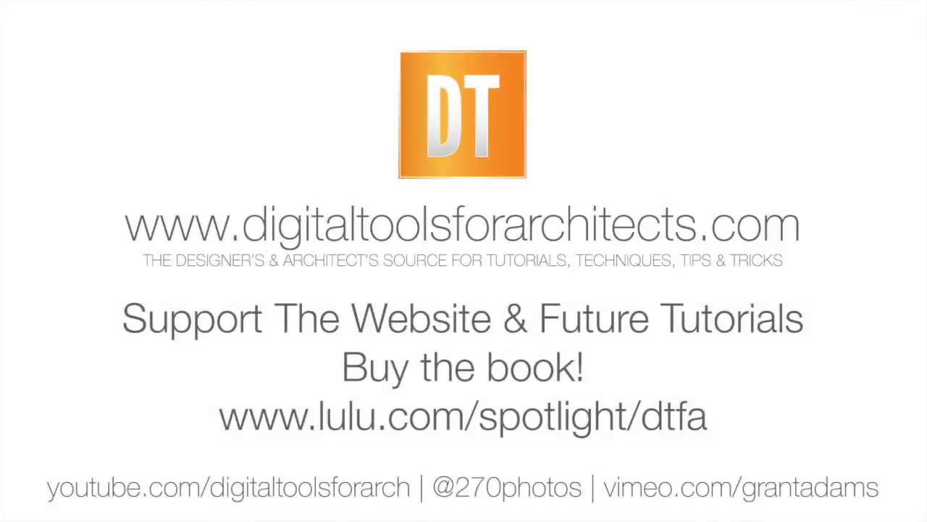